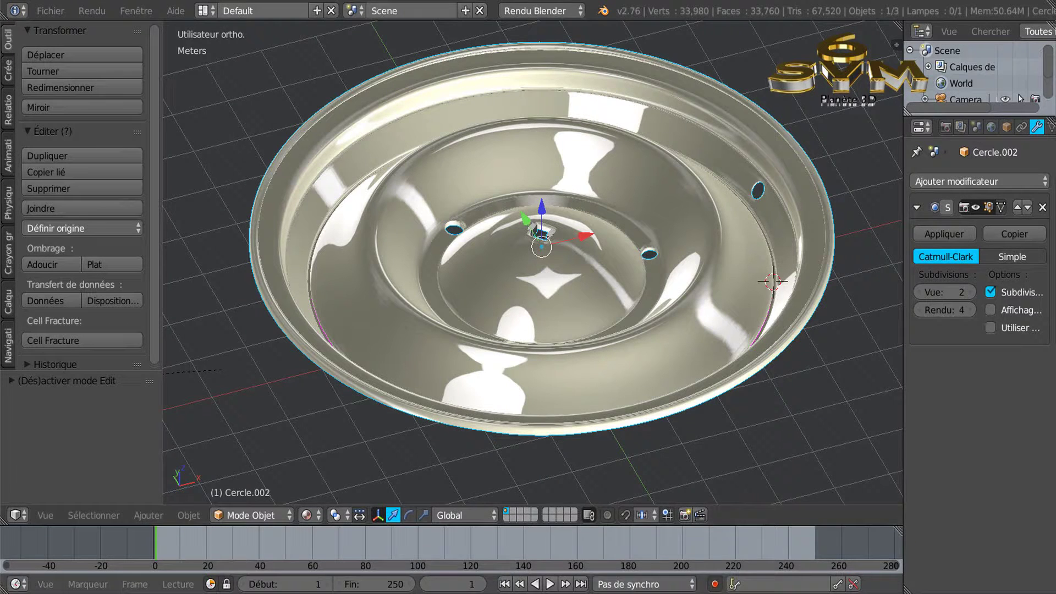
Step: Switch to the Blender window with the two-tone cream and black wheel and view it from the side
mouse_move(630, 593)
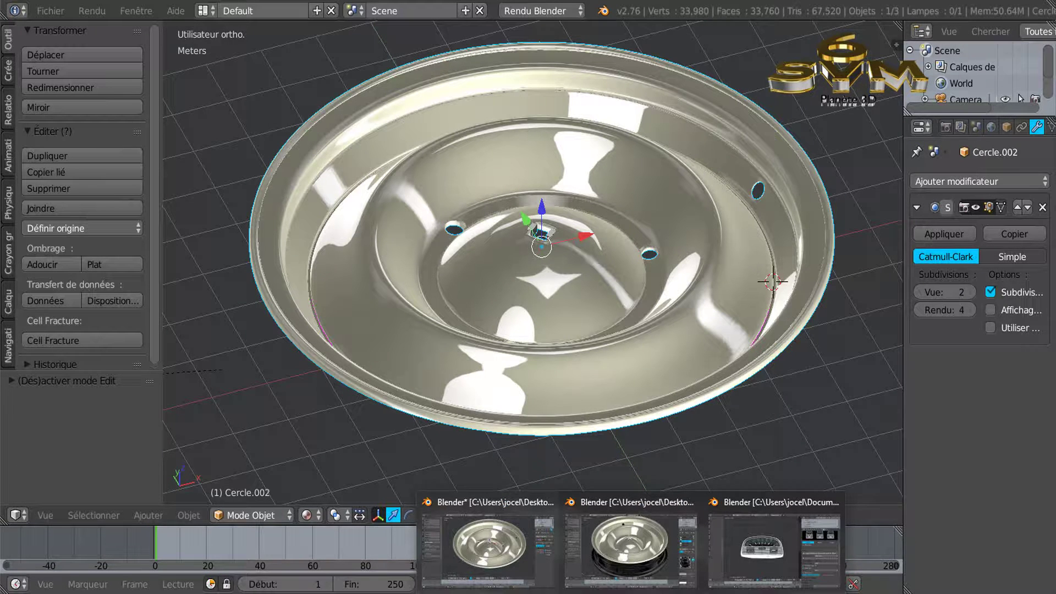
left_click(624, 545)
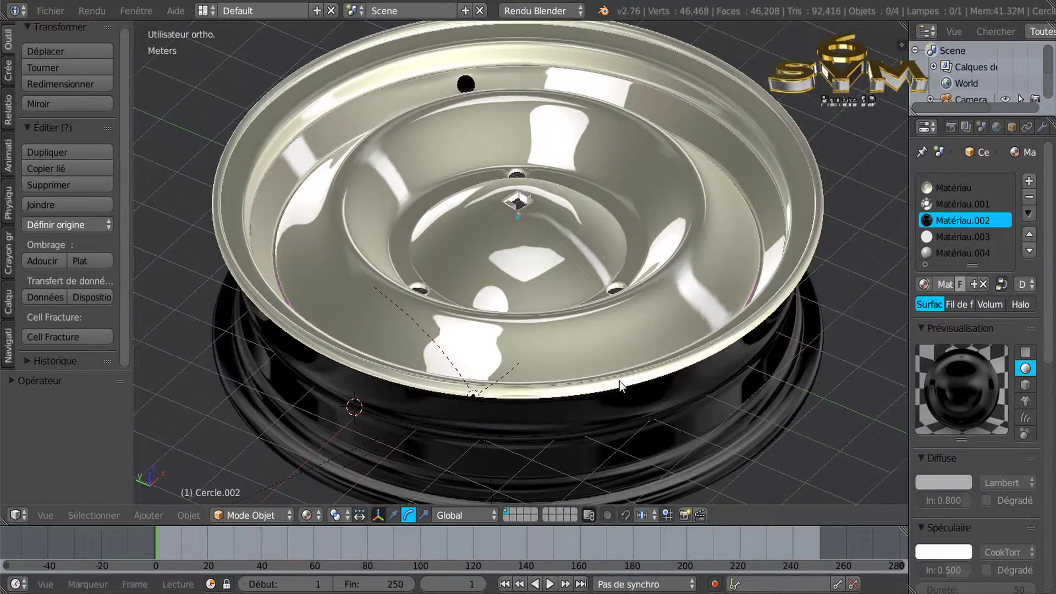
mouse_move(622, 378)
middle_mouse_down()
mouse_move(622, 401)
mouse_move(634, 300)
mouse_move(622, 376)
mouse_move(641, 373)
mouse_move(641, 386)
mouse_move(636, 354)
mouse_move(627, 406)
mouse_move(639, 266)
mouse_move(625, 358)
middle_mouse_up()
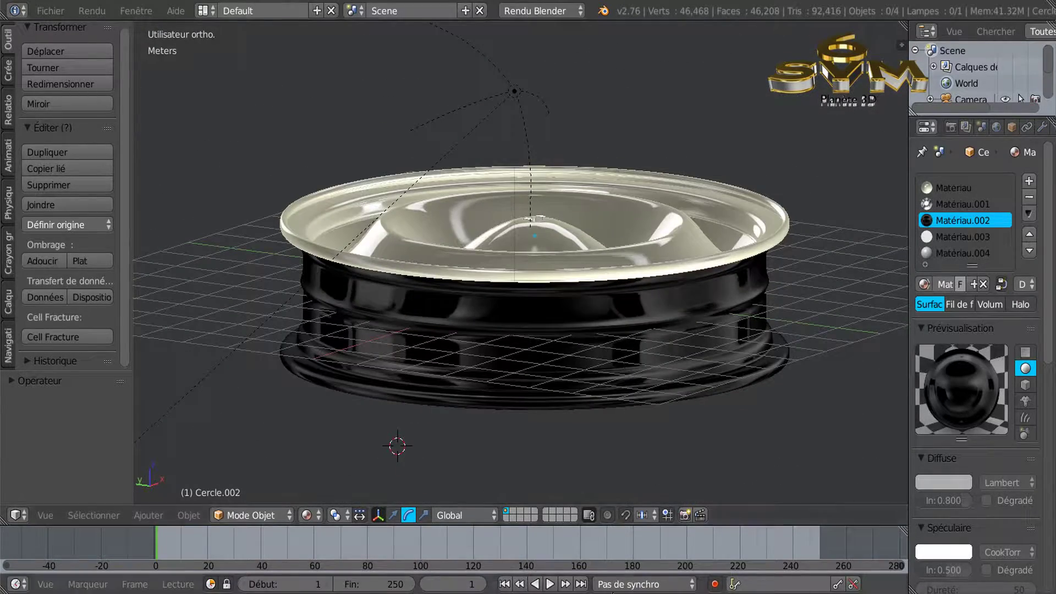
Step: Switch to the Blender window with the 2CV speedometer and widen its 3D viewport at the expense of the neighbouring areas
mouse_move(633, 593)
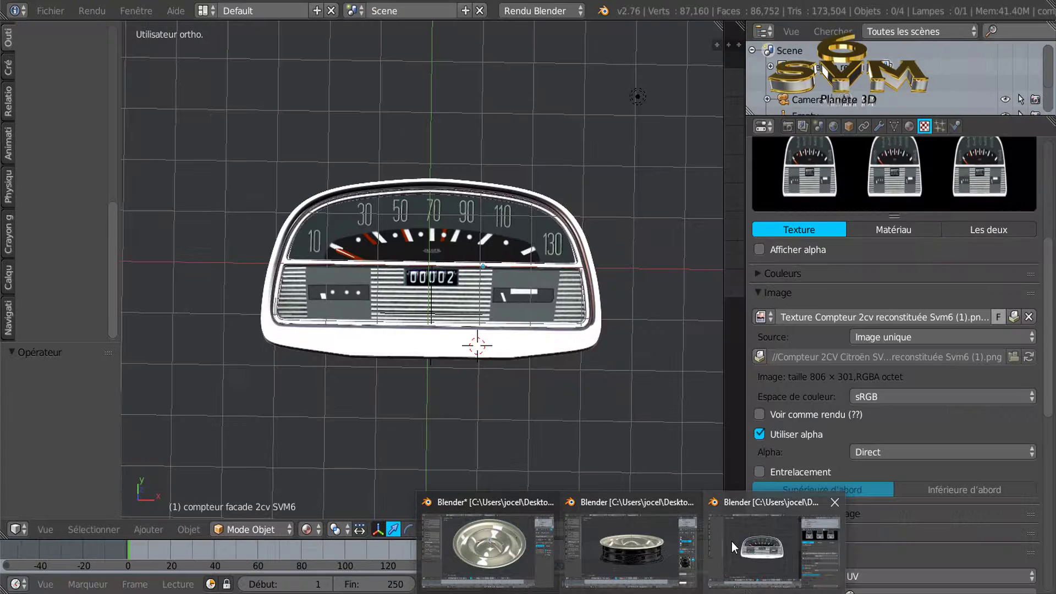
left_click(732, 541)
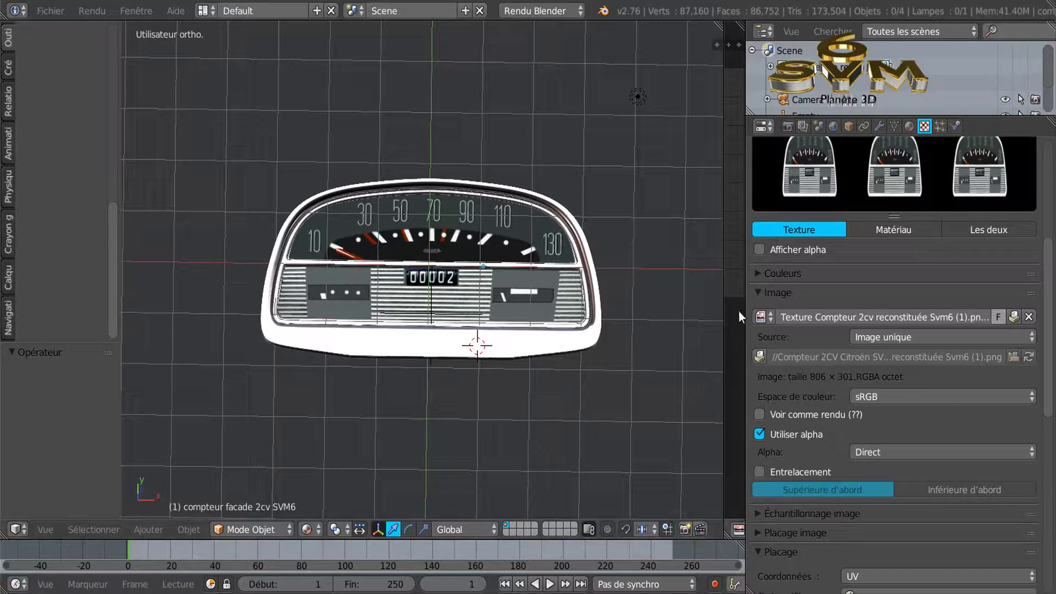
left_click_drag(743, 304, 896, 278)
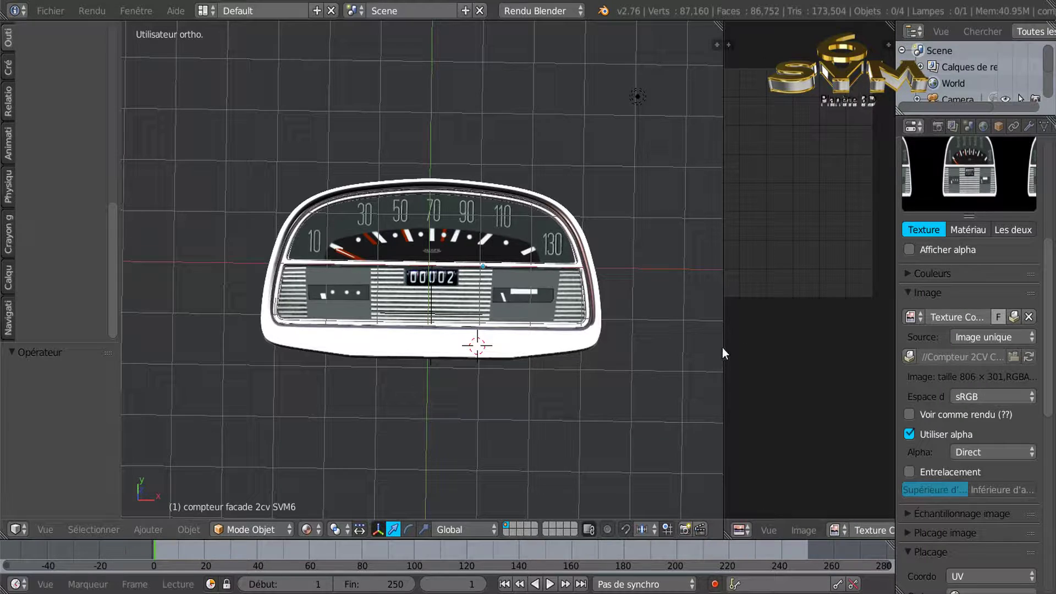
left_click_drag(724, 344, 820, 338)
Step: Examine the speedometer's dial, odometer and surrounding frame up close from slightly different angles
middle_click_drag(635, 440, 567, 381)
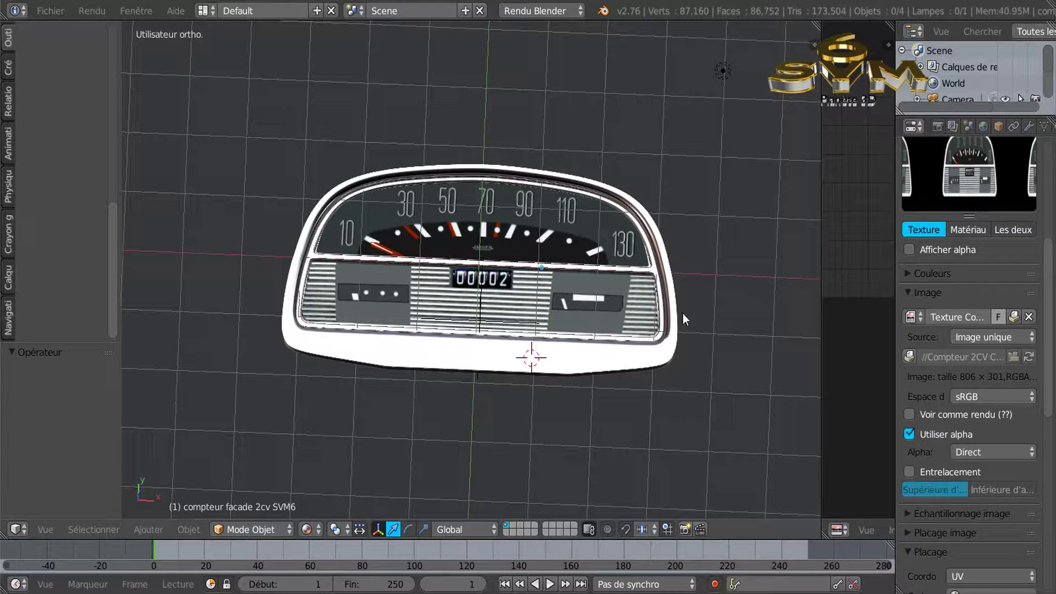
scroll(392, 316, "up", 3)
scroll(401, 322, "down", 1)
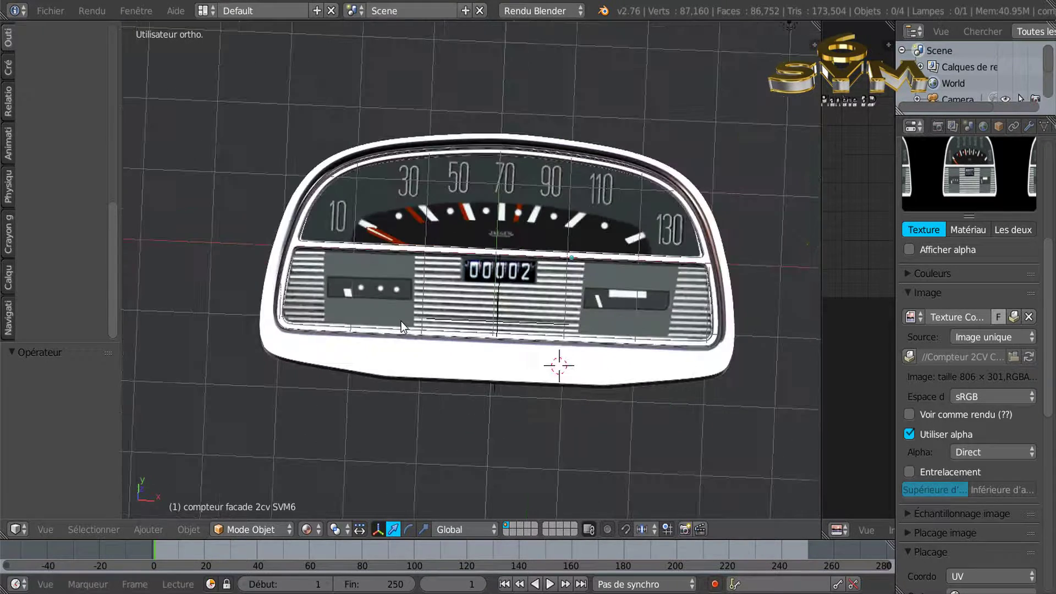
mouse_move(474, 333)
middle_mouse_down()
mouse_move(491, 346)
mouse_move(481, 325)
middle_mouse_up()
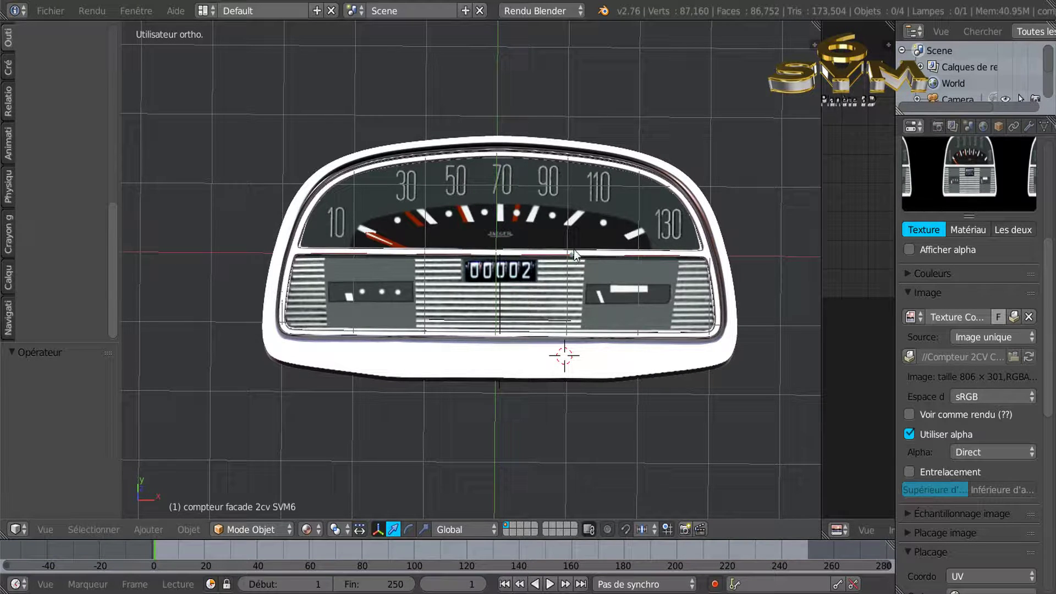
mouse_move(566, 208)
middle_mouse_down()
mouse_move(568, 250)
mouse_move(563, 222)
middle_mouse_up()
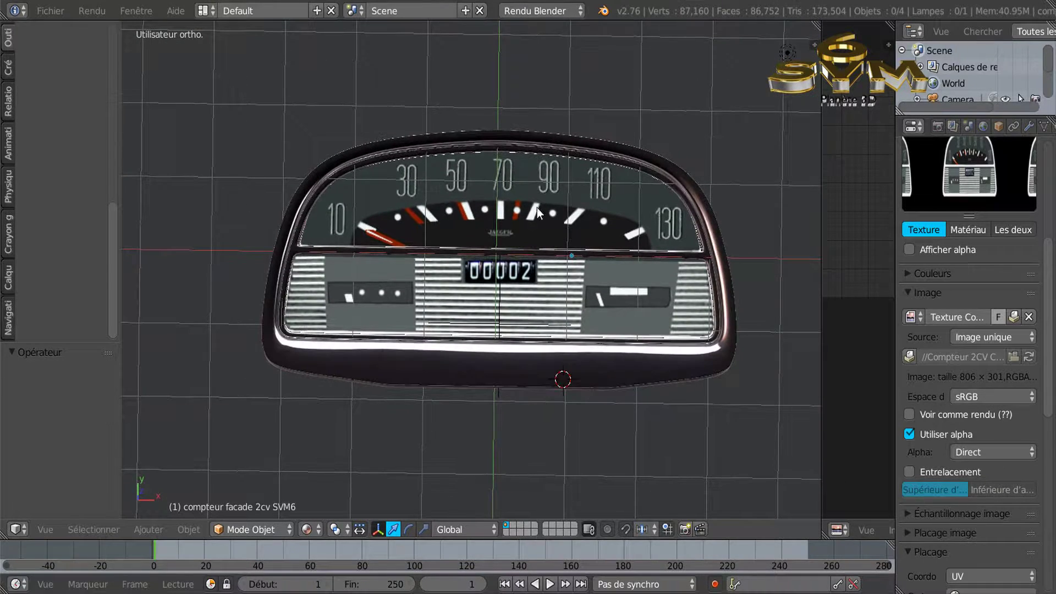
middle_click_drag(573, 305, 571, 329)
middle_click_drag(591, 372, 483, 336)
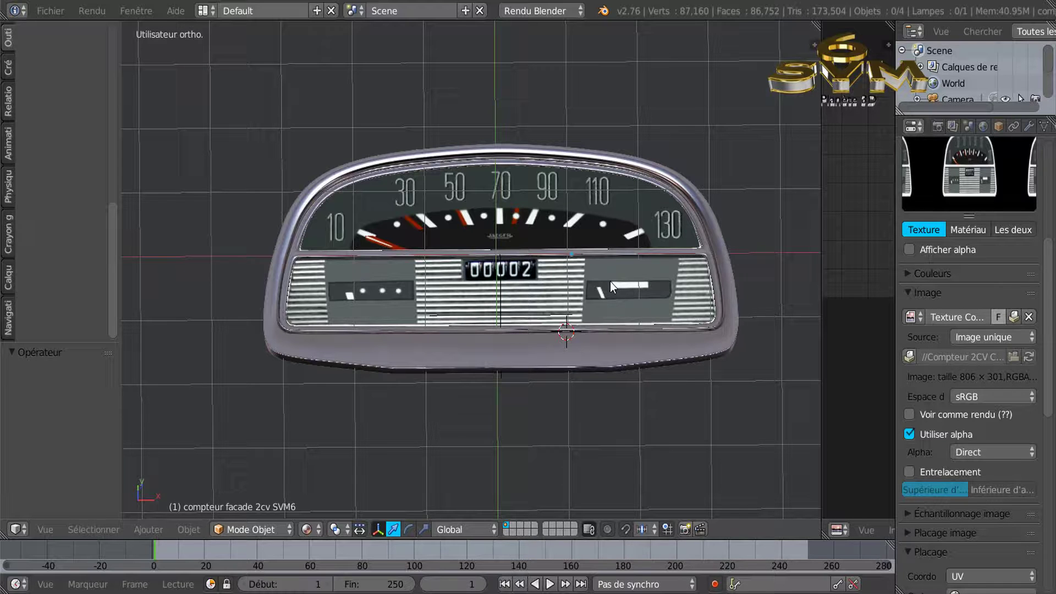
mouse_move(643, 285)
middle_mouse_down()
mouse_move(632, 252)
mouse_move(642, 294)
middle_mouse_up()
scroll(643, 295, "up", 3)
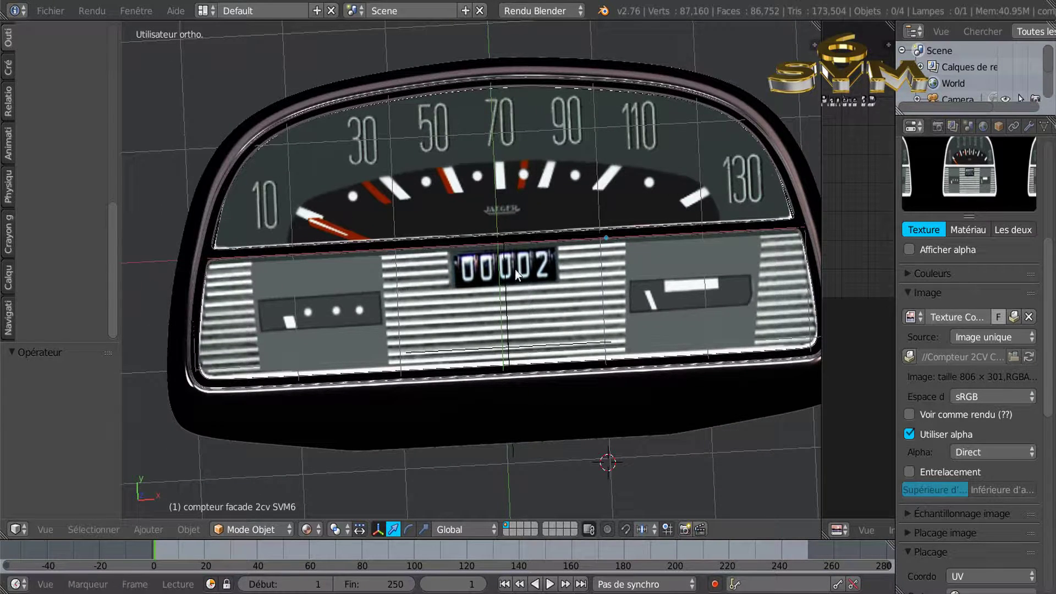
middle_click_drag(579, 292, 546, 271)
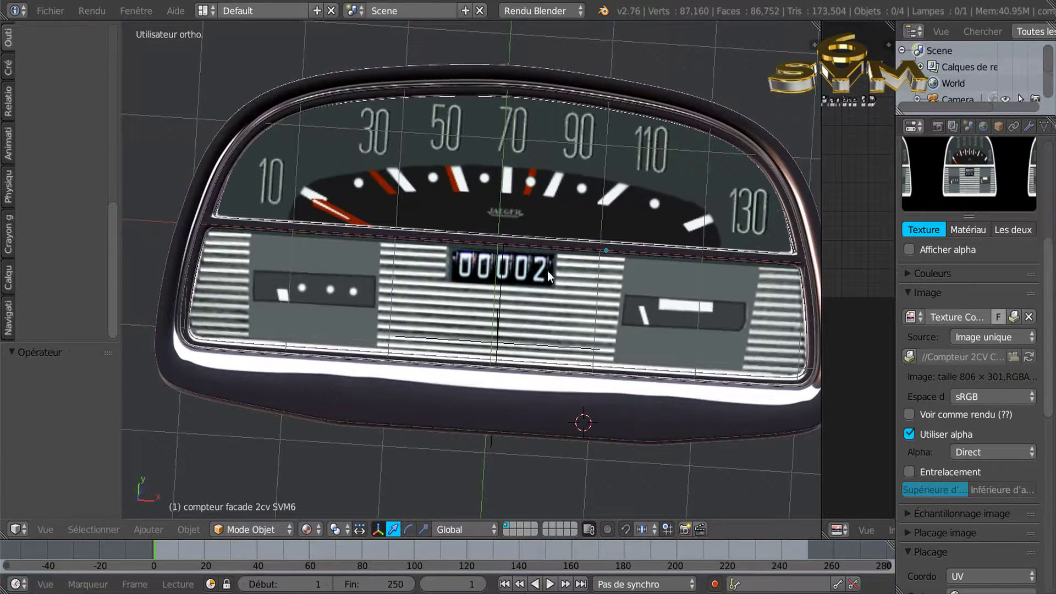
scroll(581, 305, "down", 1)
middle_click_drag(581, 306, 559, 295)
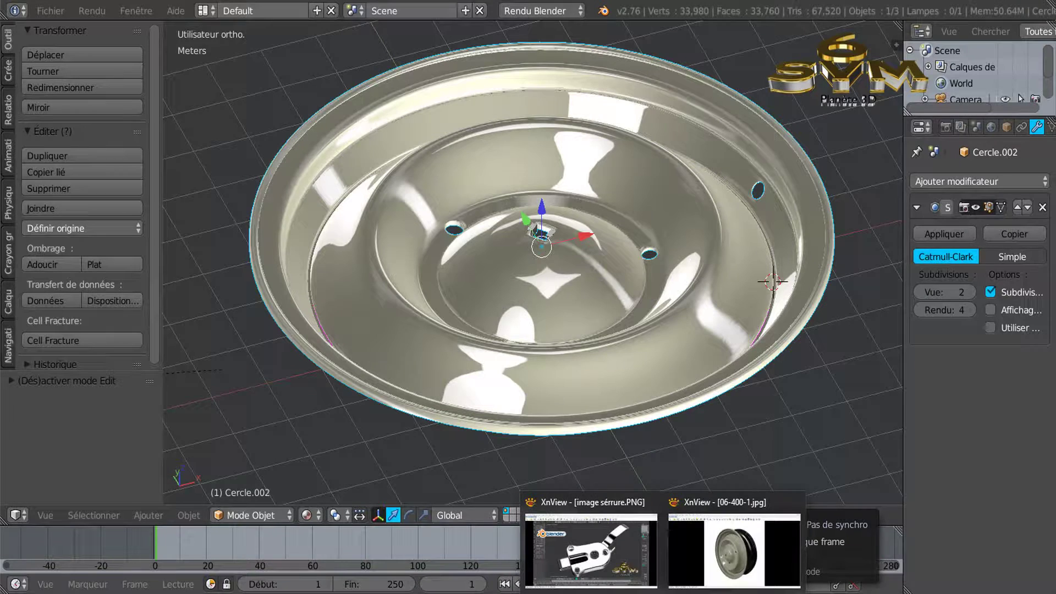
Step: Switch to XnView to examine the lock picture image sérrure.PNG, and return to the Blender wheel model
left_click(591, 550)
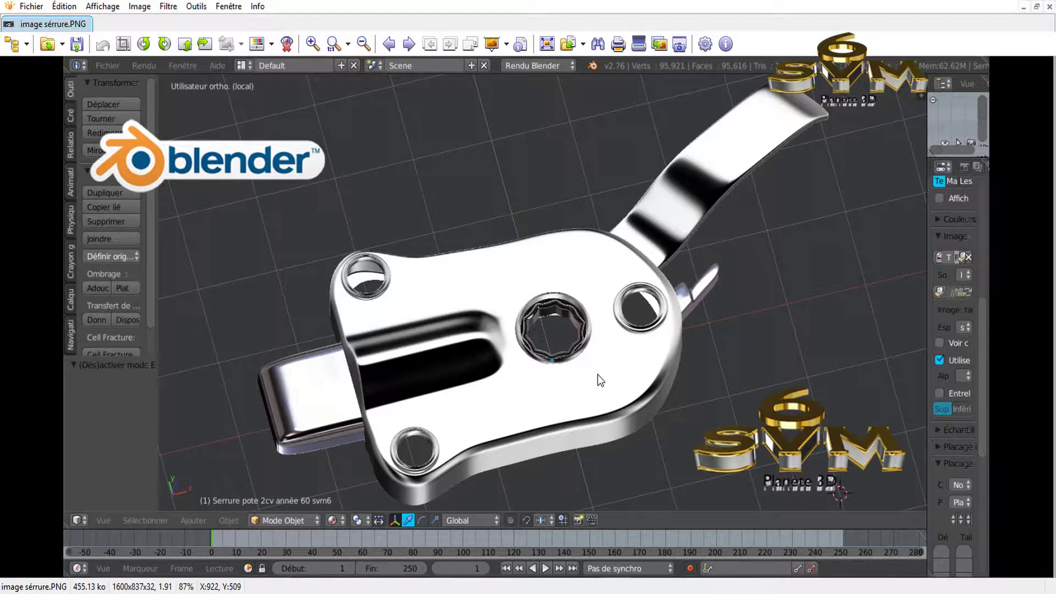
scroll(599, 379, "down", 1)
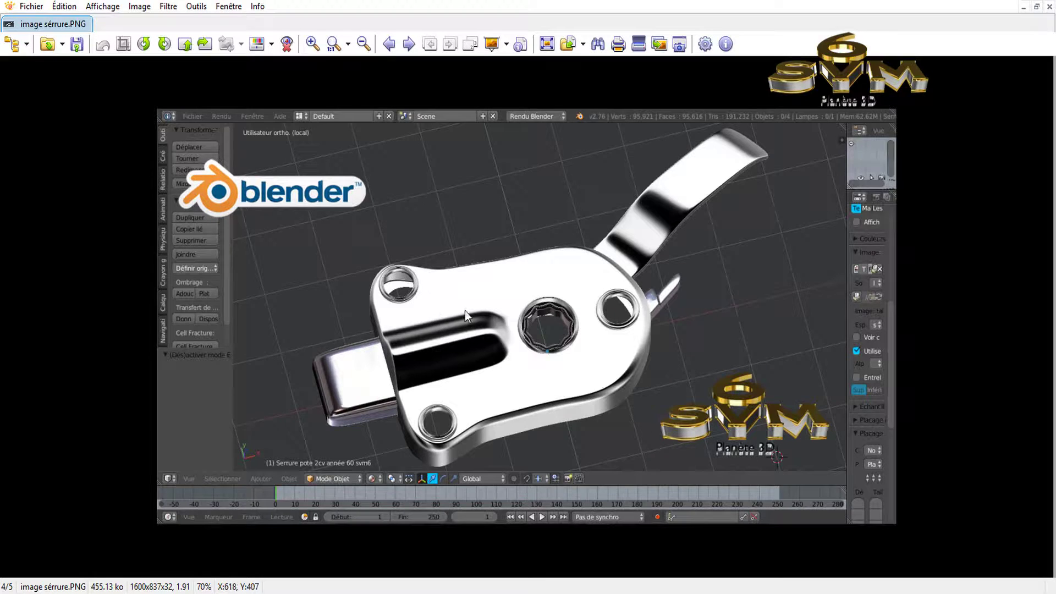
scroll(517, 327, "up", 1)
scroll(516, 328, "down", 1)
mouse_move(663, 593)
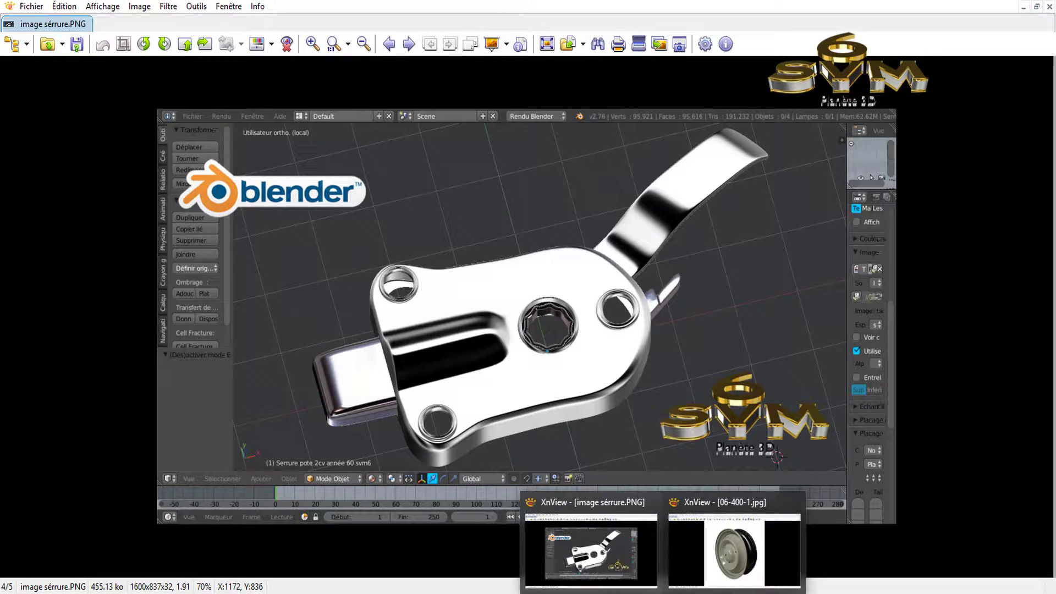
mouse_move(728, 543)
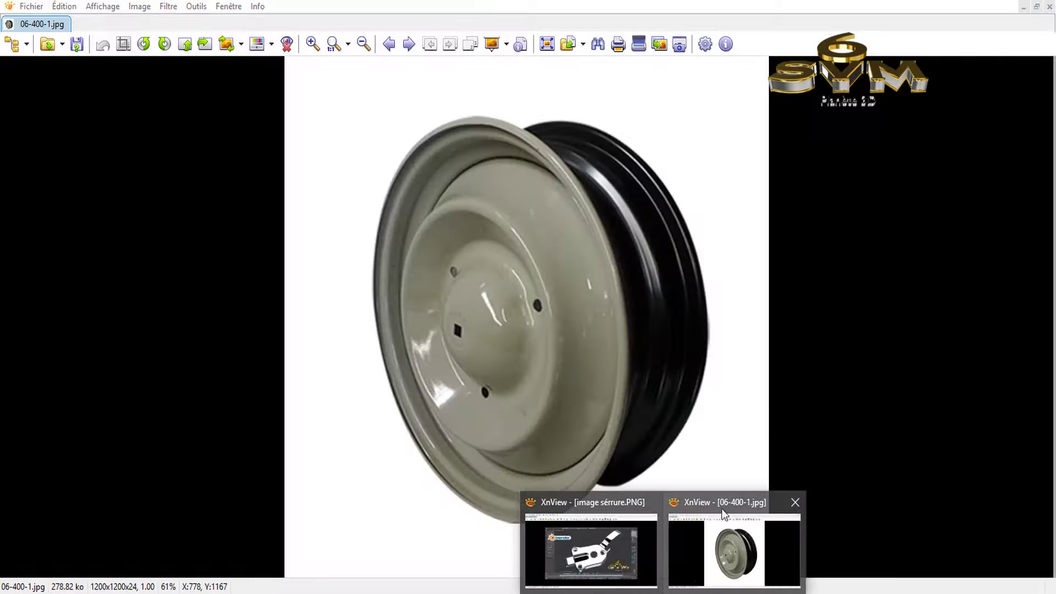
left_click(592, 547)
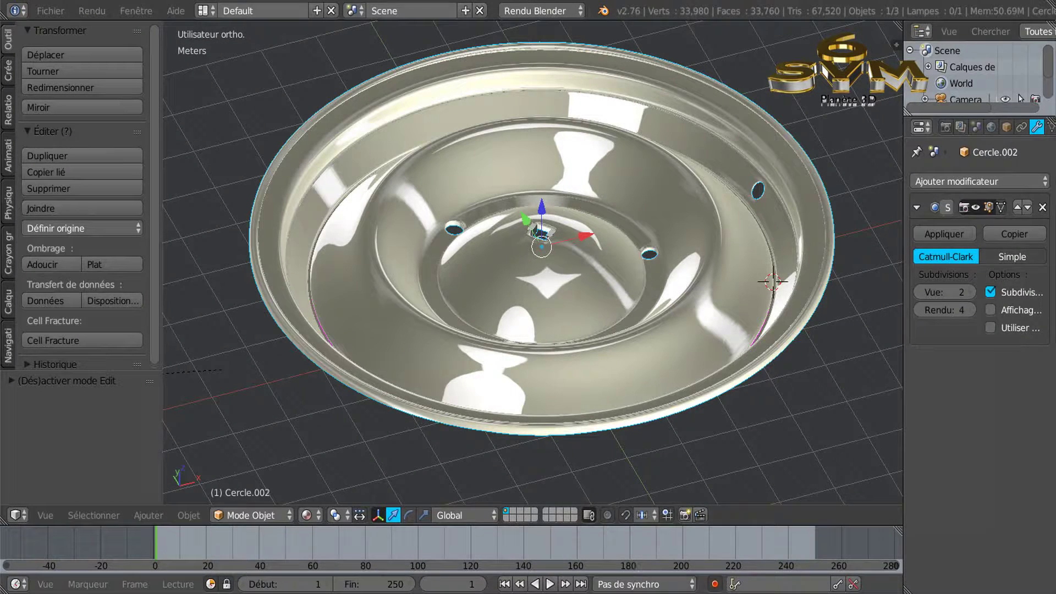
Step: Inspect the wheel's hub and bolt holes in the XnView photo 06-400-1.jpg, and close the photo
mouse_move(663, 584)
left_click(665, 564)
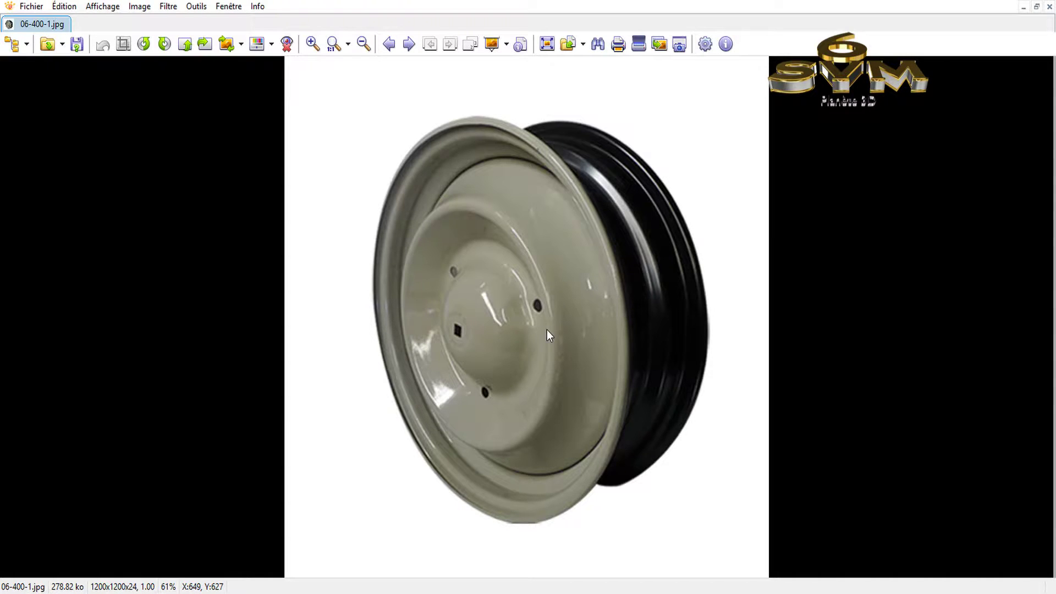
scroll(547, 329, "up", 1)
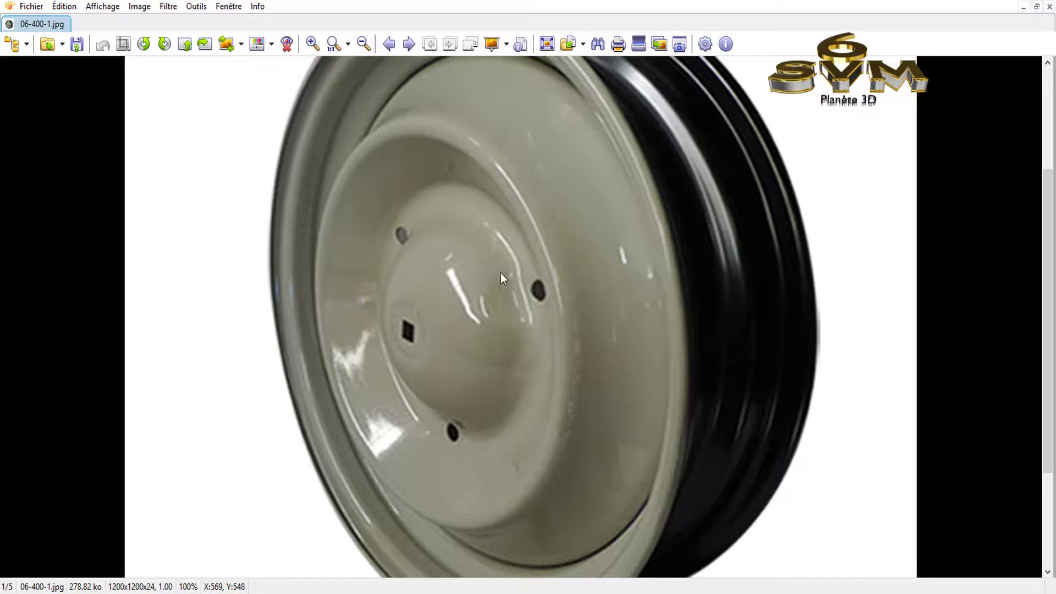
scroll(511, 294, "up", 2)
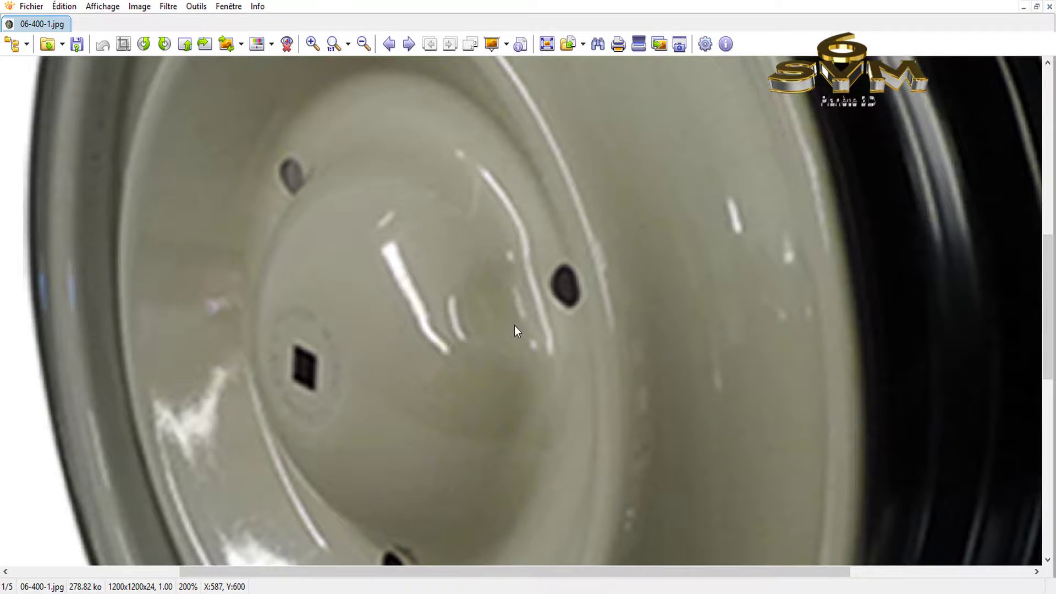
scroll(514, 324, "down", 3)
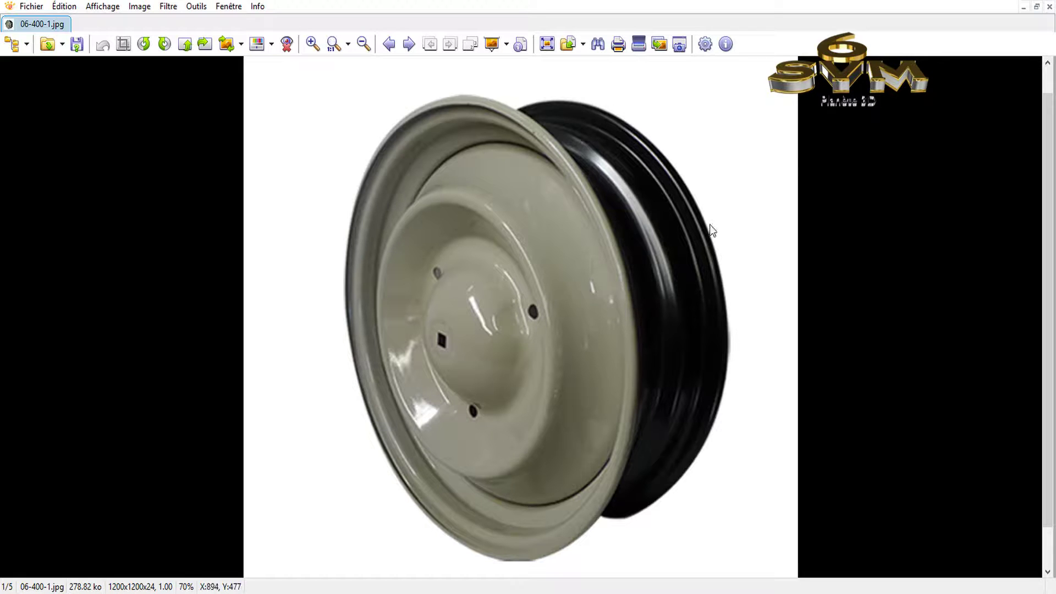
left_click(1048, 6)
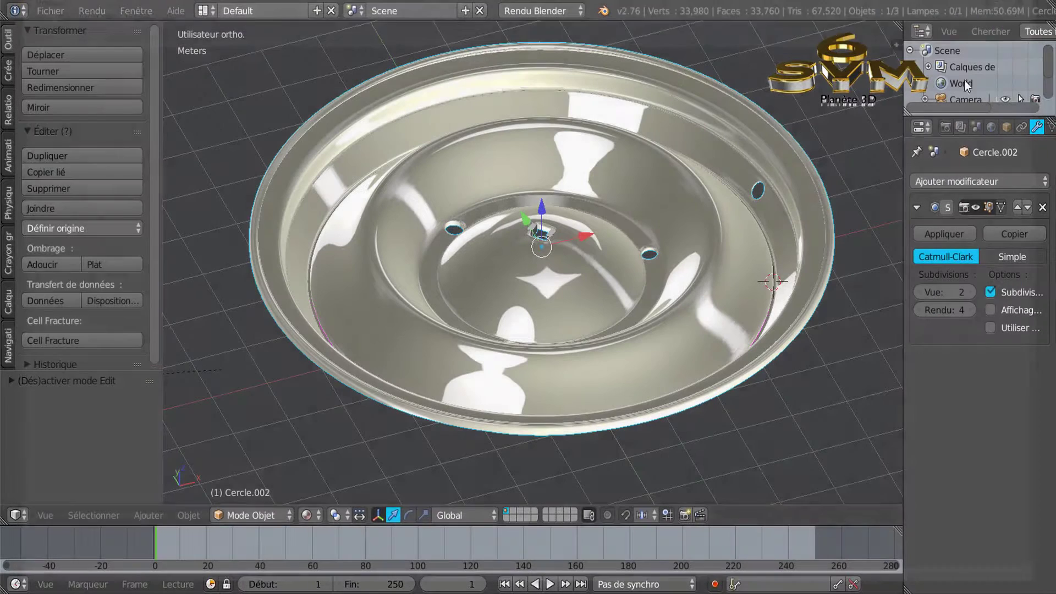
Step: Show the wheel from the top view and select its whole mesh in Edit Mode
scroll(714, 359, "down", 2)
mouse_move(705, 374)
middle_mouse_down()
mouse_move(702, 361)
mouse_move(702, 384)
middle_mouse_up()
key("KP_7")
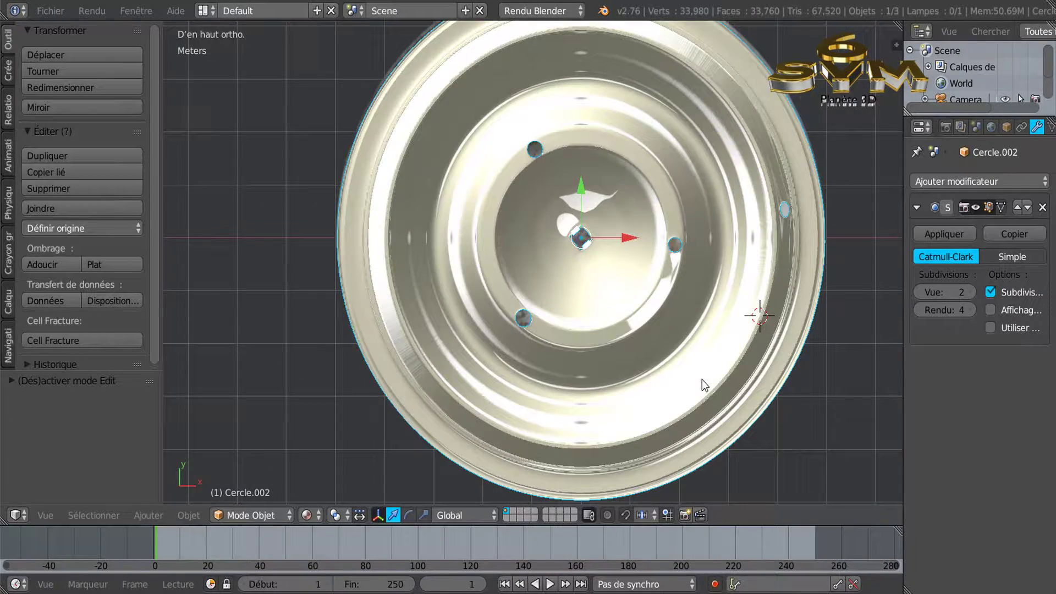
scroll(702, 379, "down", 2)
middle_click_drag(682, 364, 621, 377, "shift")
key("a")
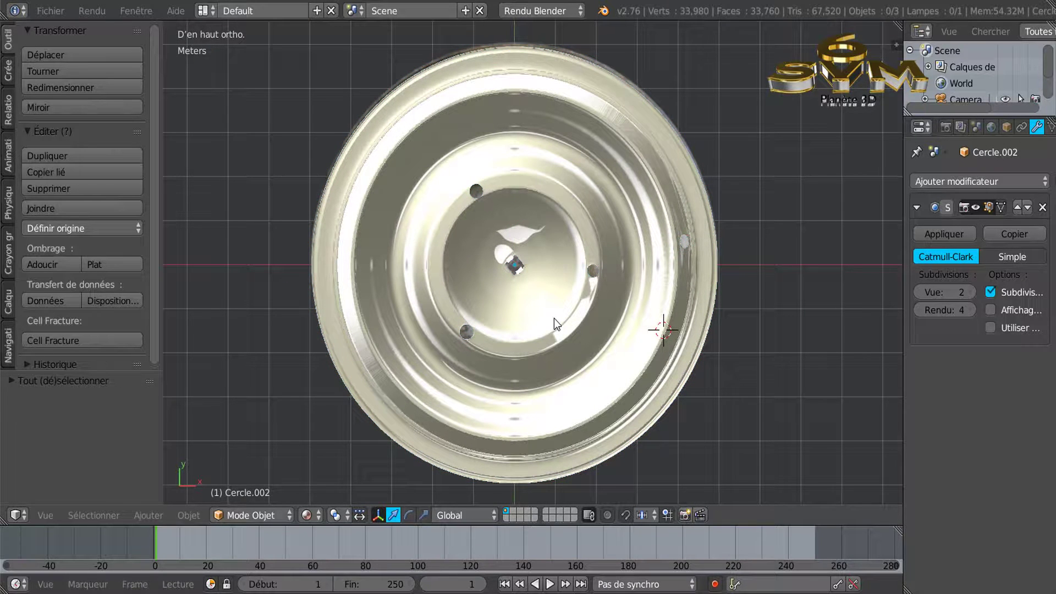
key("Tab")
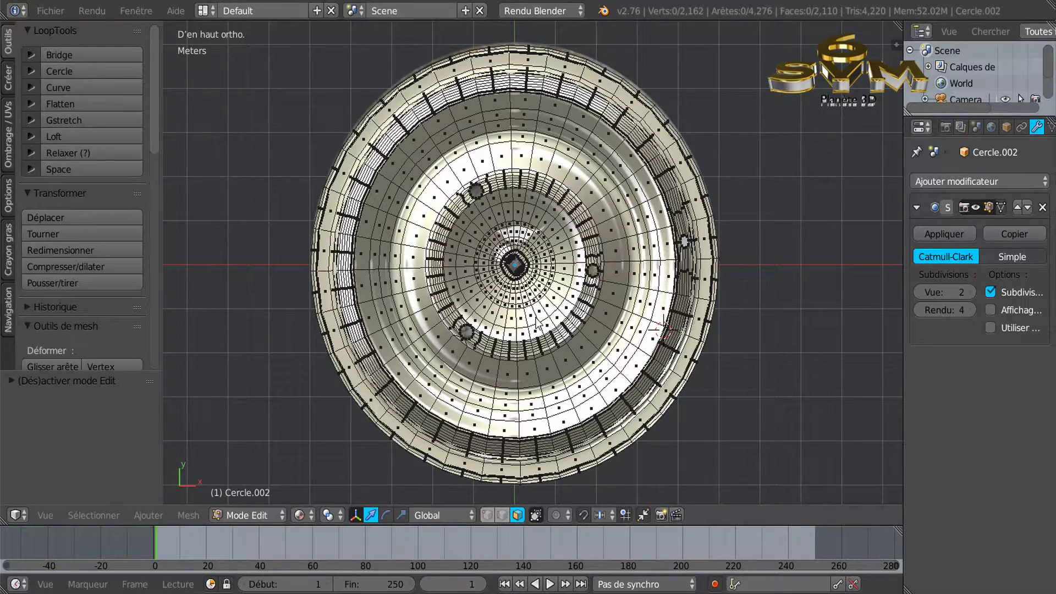
key("a")
key("a")
key("a")
scroll(578, 319, "down", 1)
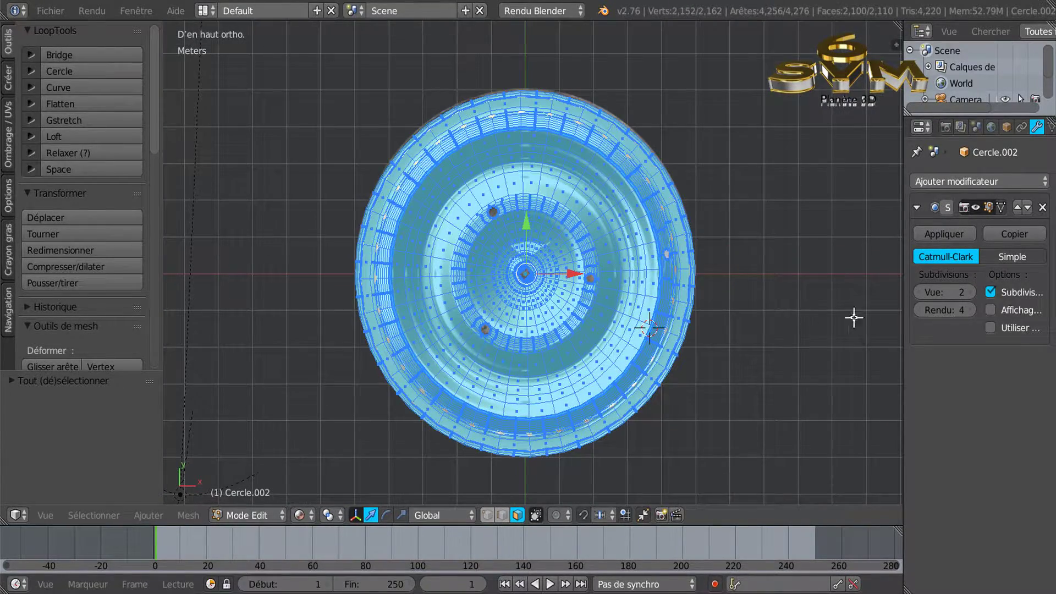
Step: Set the Subdivision modifier's viewport level to 0 and try rotating the selected wheel mesh
left_click(918, 296)
left_click(919, 296)
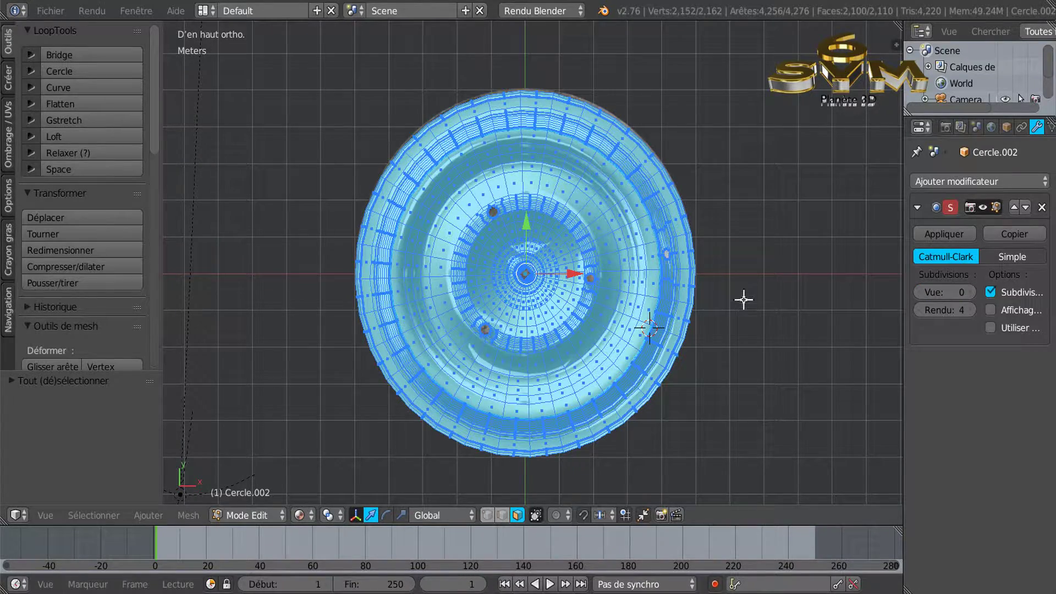
key("r")
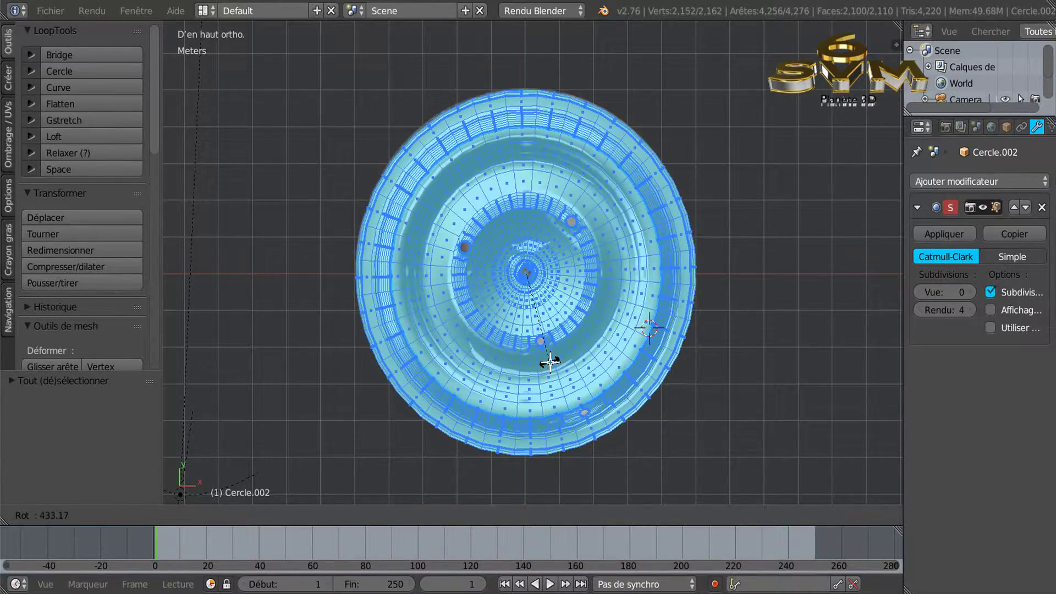
left_click(558, 370)
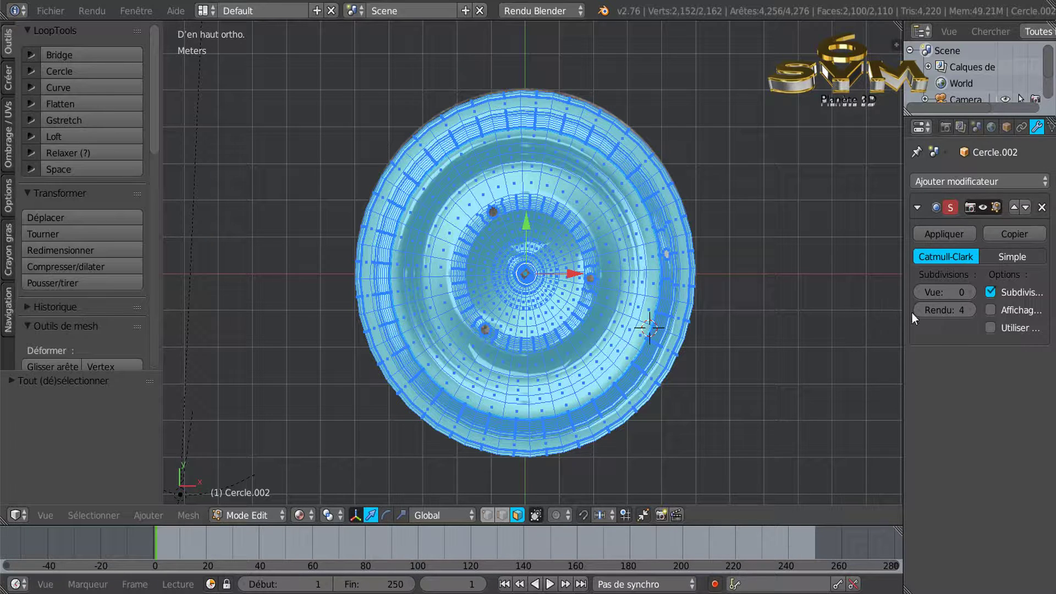
Step: Raise the Subdivision modifier's viewport level to 3 and try rotating the wheel mesh again
left_click(971, 292)
left_click(971, 292)
left_click(971, 292)
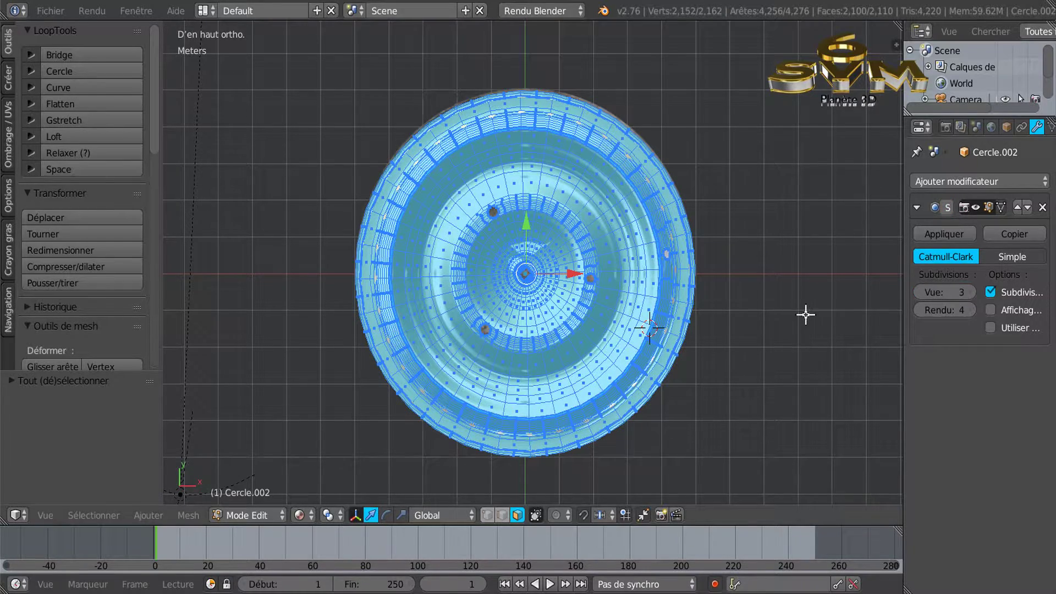
key("r")
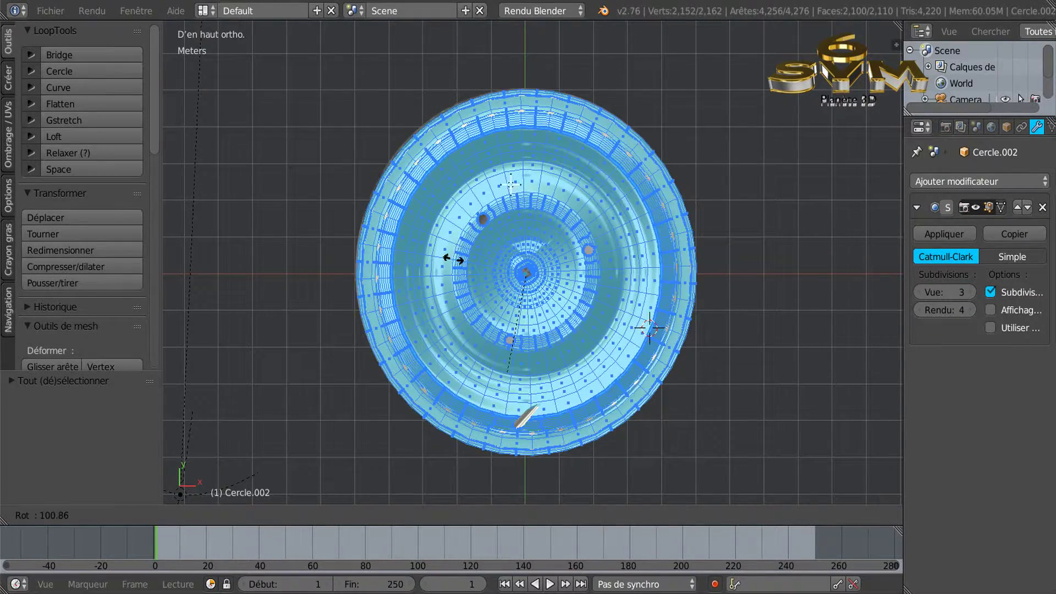
right_click(596, 143)
Step: Set the Subdivision modifier's viewport level to 0 and return to Object Mode with nothing selected in the mesh
left_click(929, 292)
type("0")
key("Return")
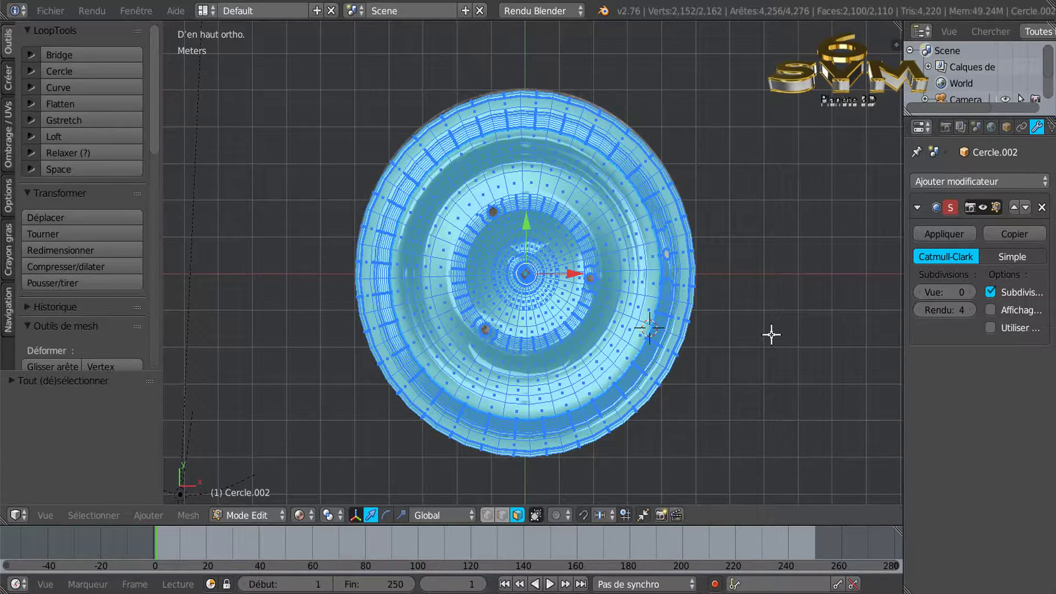
key("a")
middle_click_drag(765, 357, 747, 392)
key("Tab")
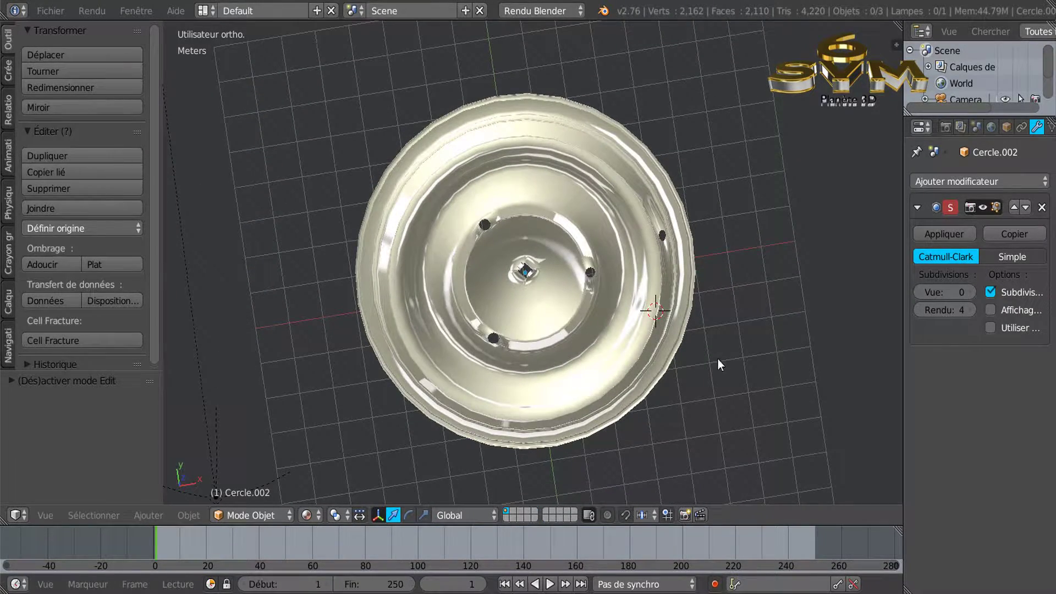
Step: Set the wheel's Subdivision viewport level to 2 and show the wheel from the top view
key("ctrl+2")
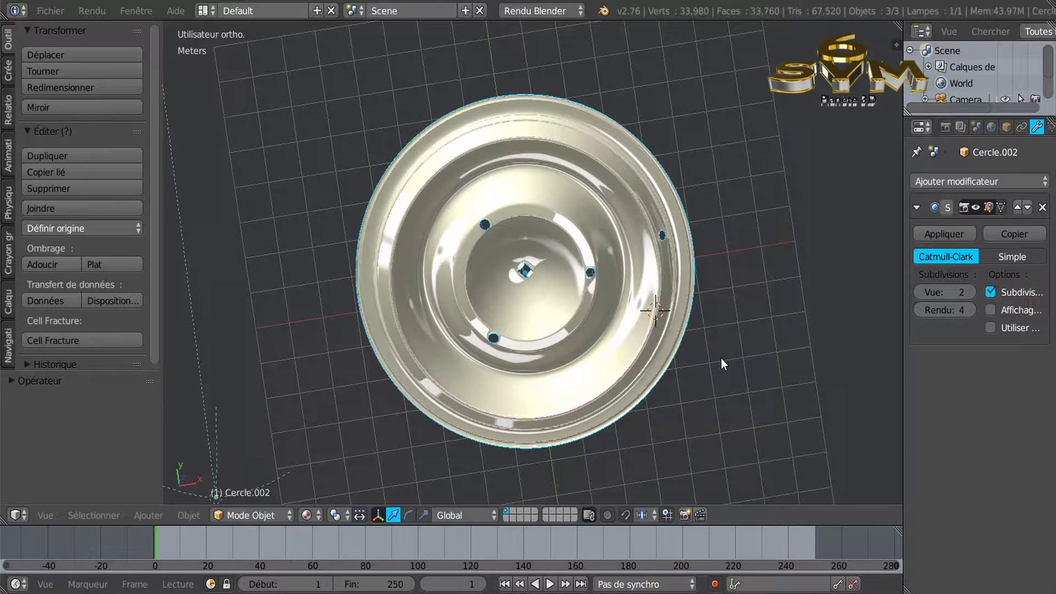
middle_click_drag(723, 349, 723, 376)
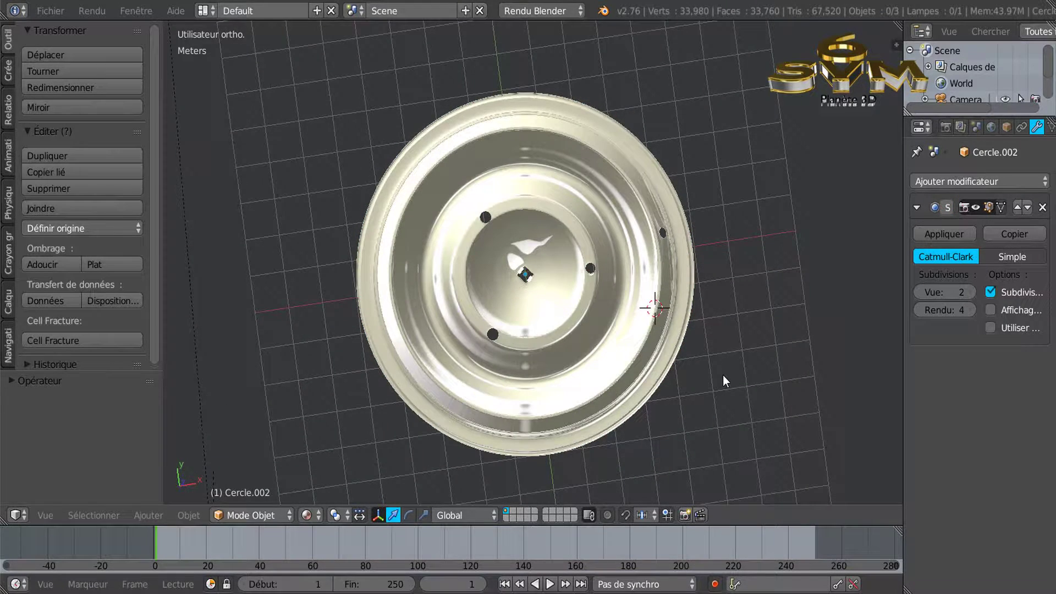
key("KP_7")
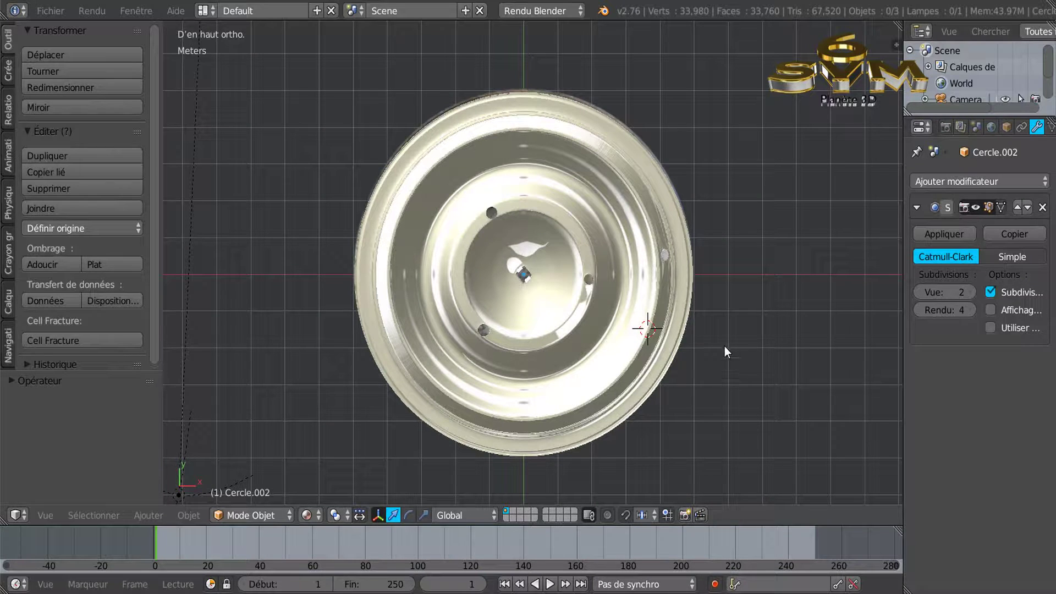
Step: Select the wheel, lower its Subdivision viewport level to 0 and try rotating it in Object Mode
right_click(665, 392)
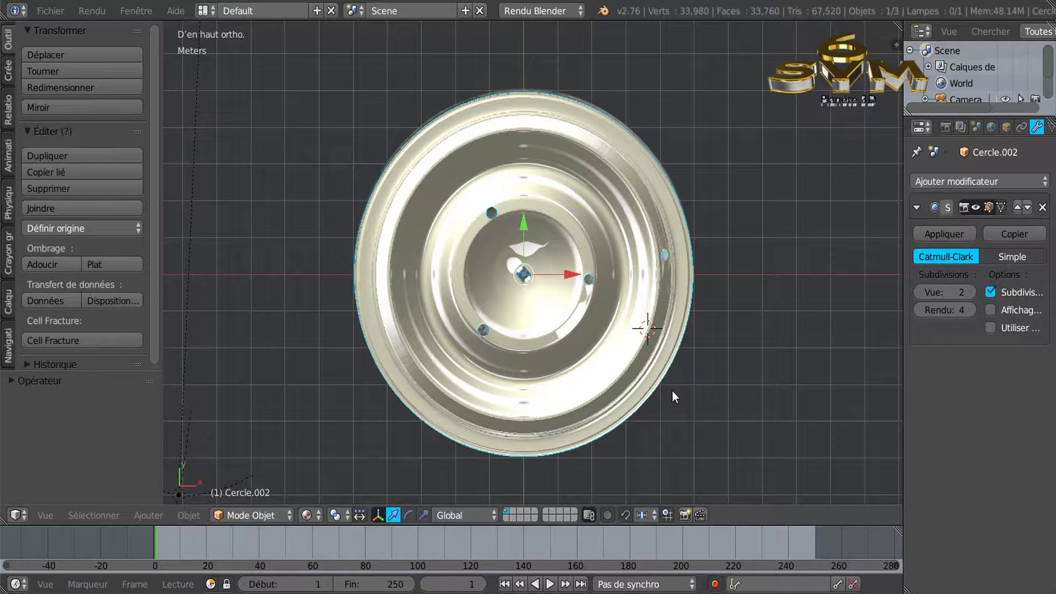
left_click(919, 295)
left_click(920, 295)
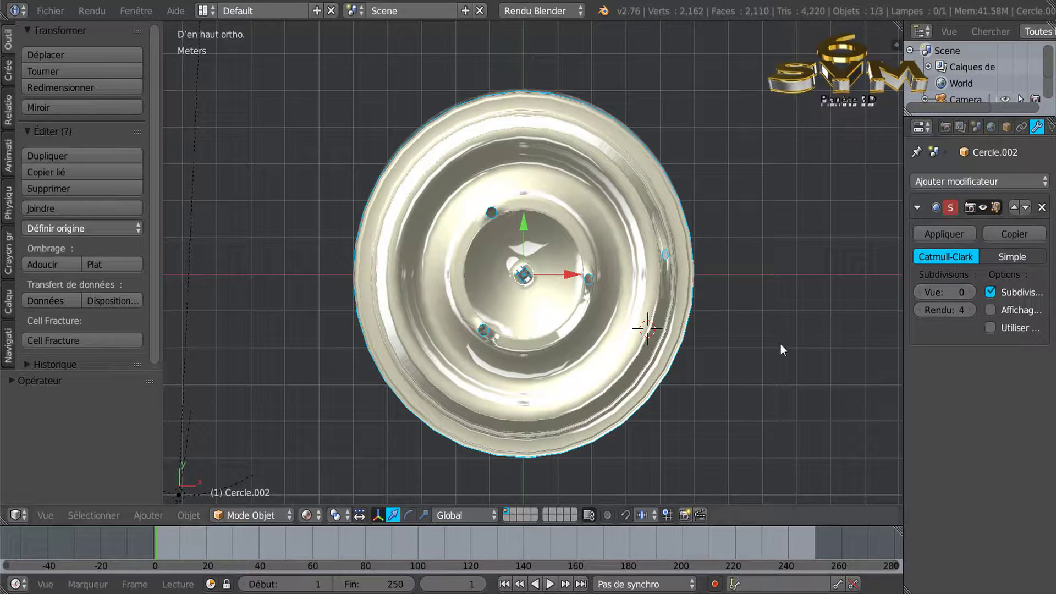
key("r")
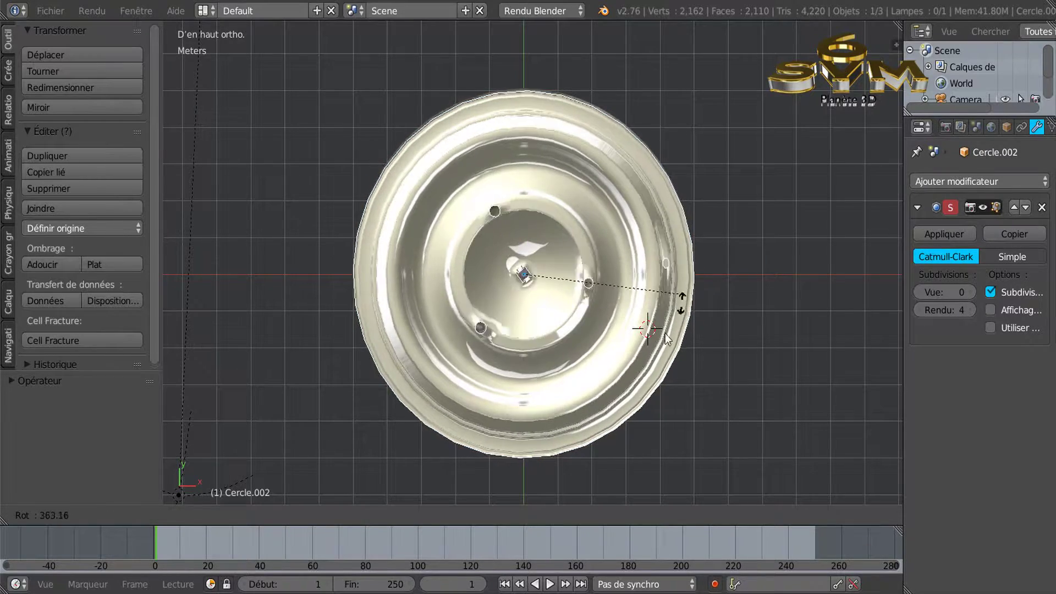
left_click(597, 341)
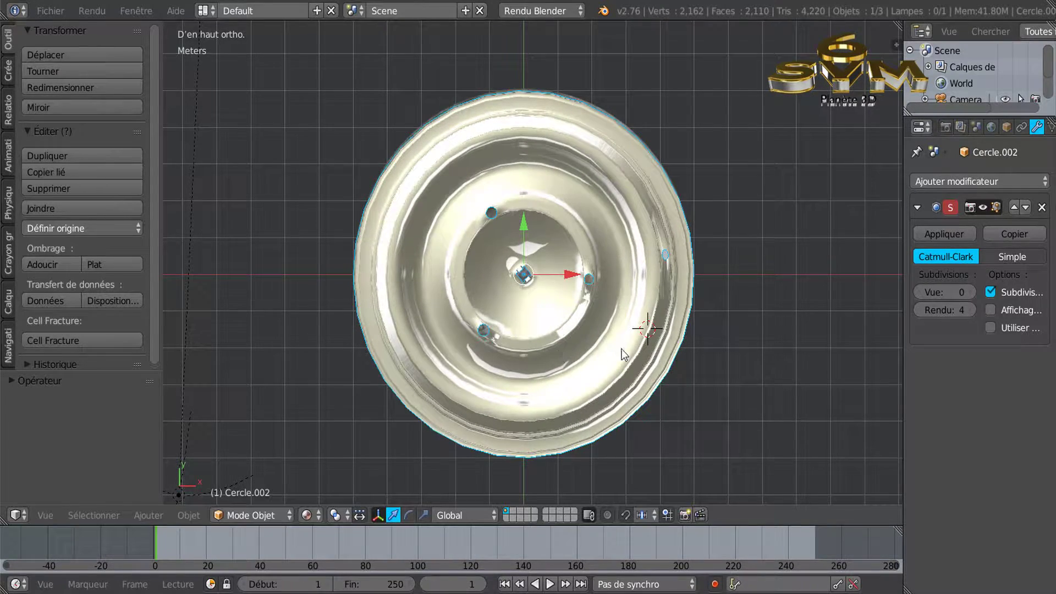
Step: View the wheel's rim nearly side-on and set its Subdivision viewport level to 2
middle_click_drag(667, 385, 672, 255)
scroll(642, 306, "up", 3)
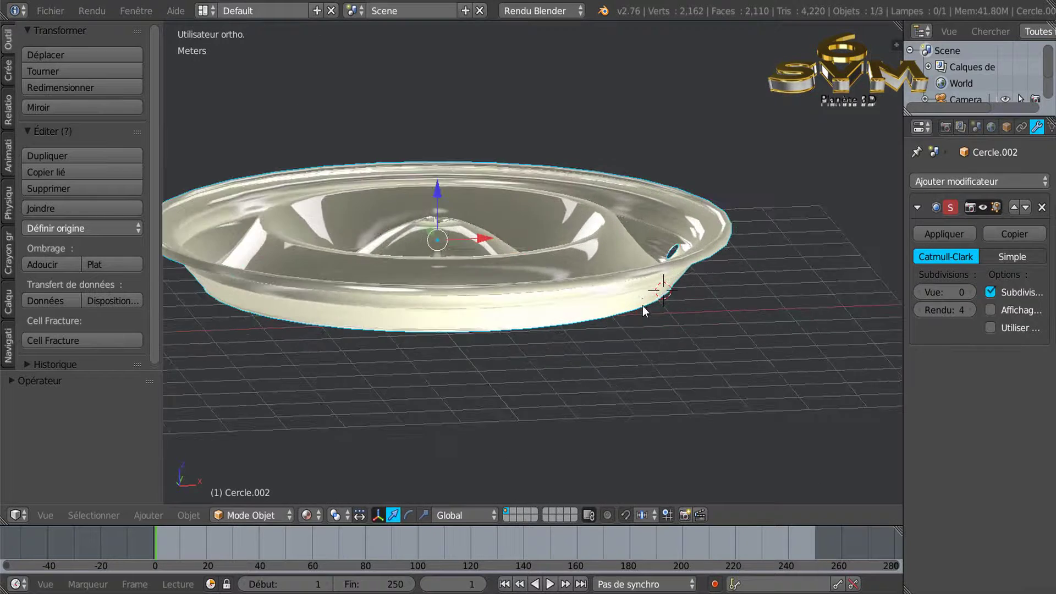
middle_click_drag(642, 305, 671, 279)
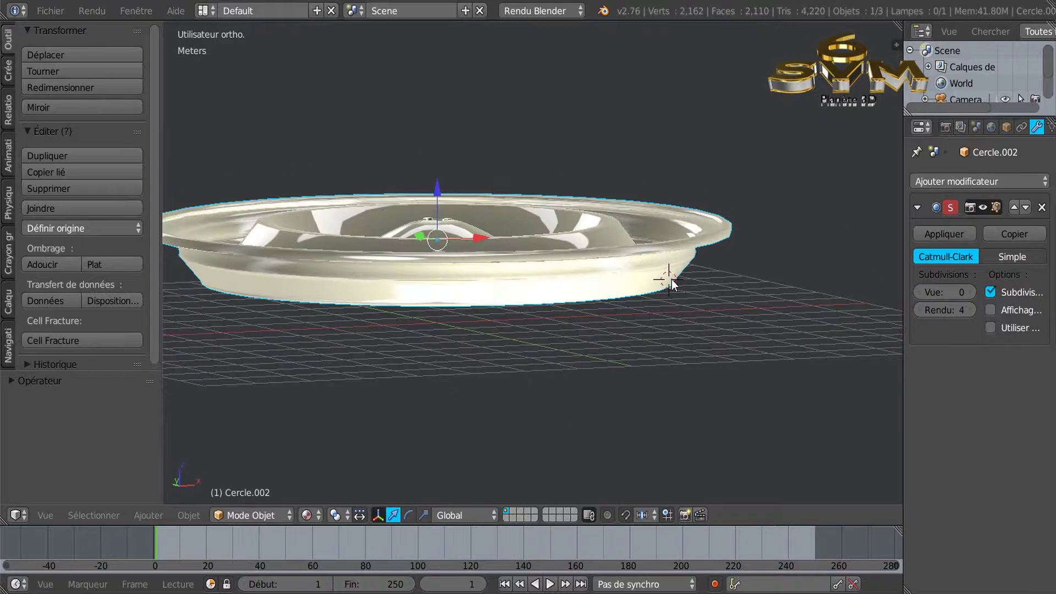
left_click(969, 293)
left_click(969, 294)
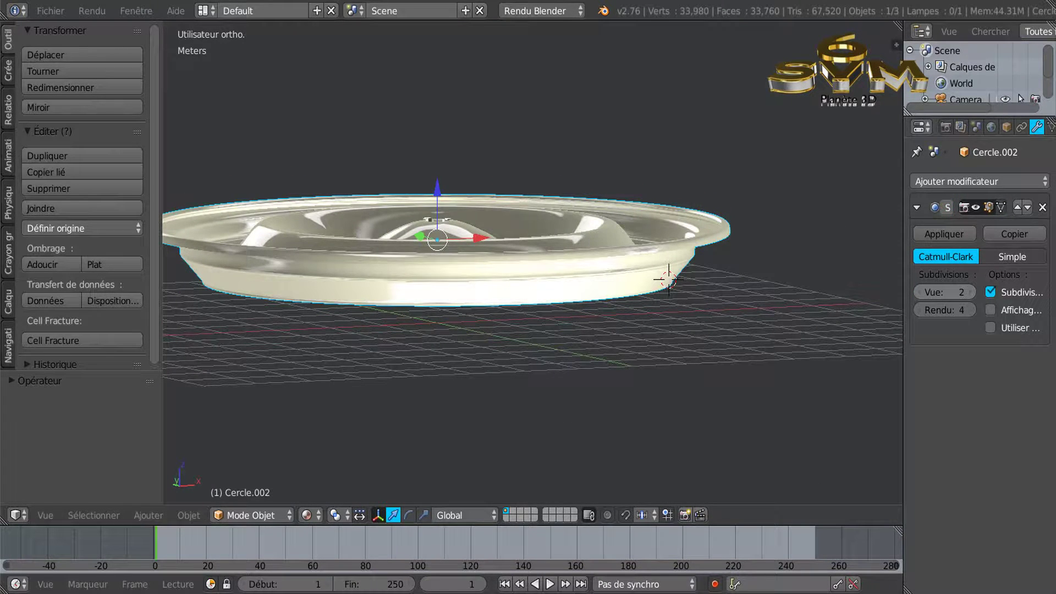
Step: Try rotating the smoothed wheel about its axis in the top view
key("KP_7")
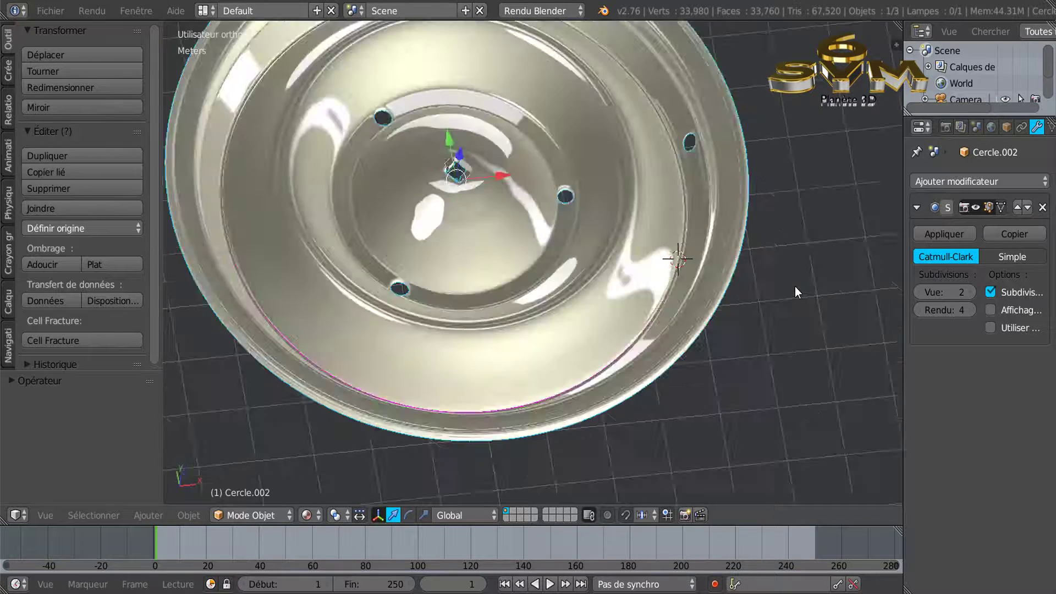
scroll(794, 286, "down", 1)
middle_click_drag(795, 286, 738, 330, "shift")
scroll(784, 355, "down", 2)
key("r")
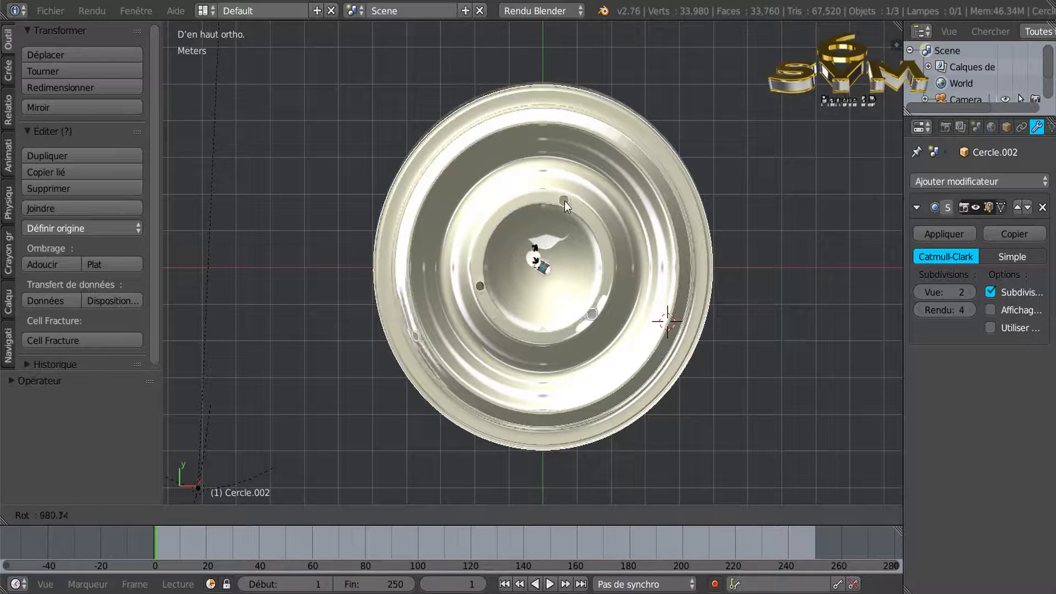
left_click(717, 315)
Step: Enter Edit Mode in the front view and, with edge selection active, select the edge loop at the rim's underside
key("KP_1")
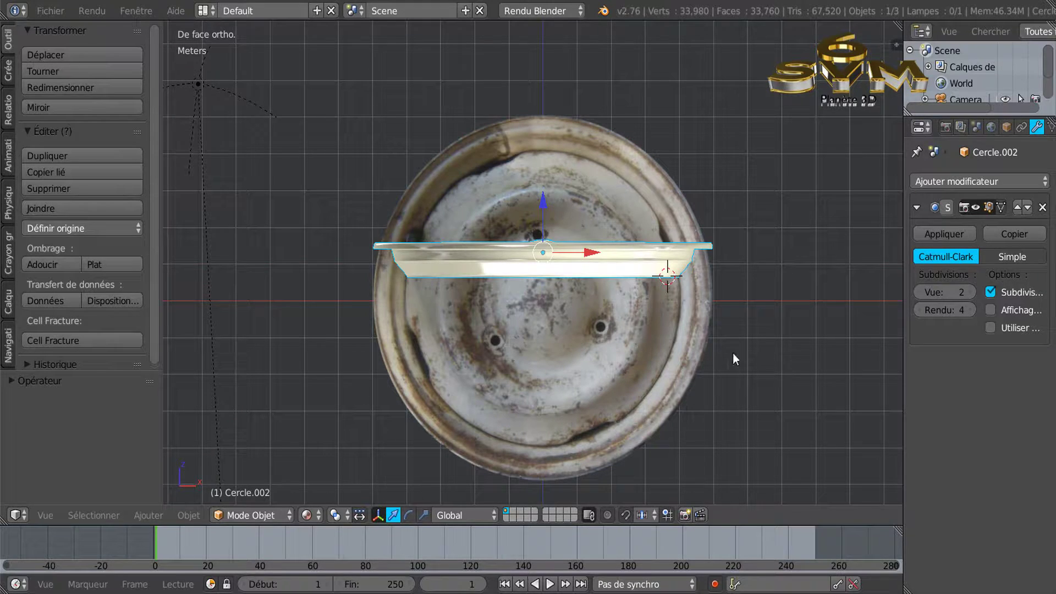
key("Tab")
scroll(584, 289, "up", 5)
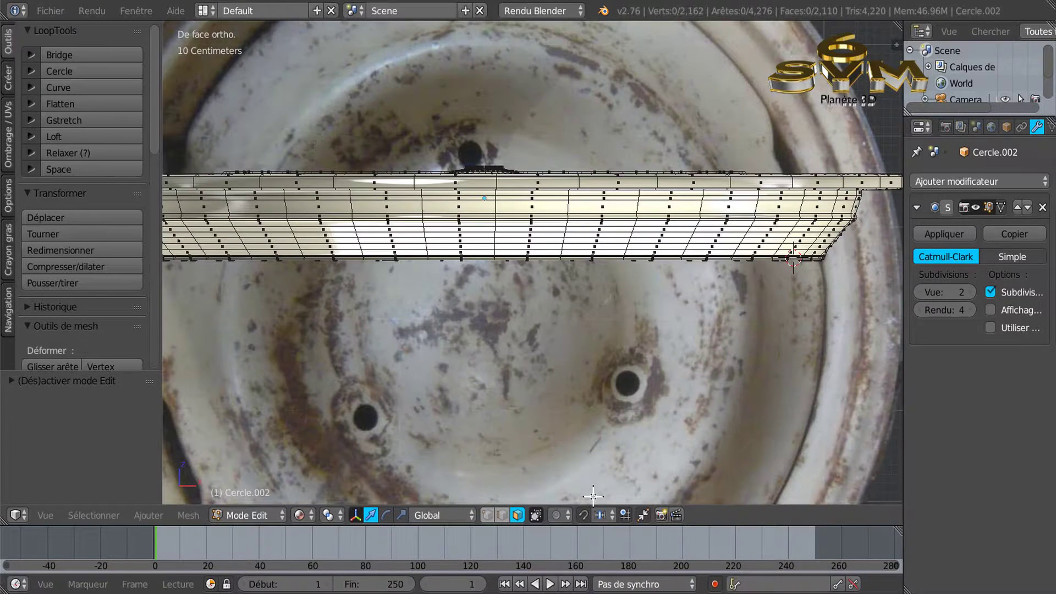
left_click(501, 516)
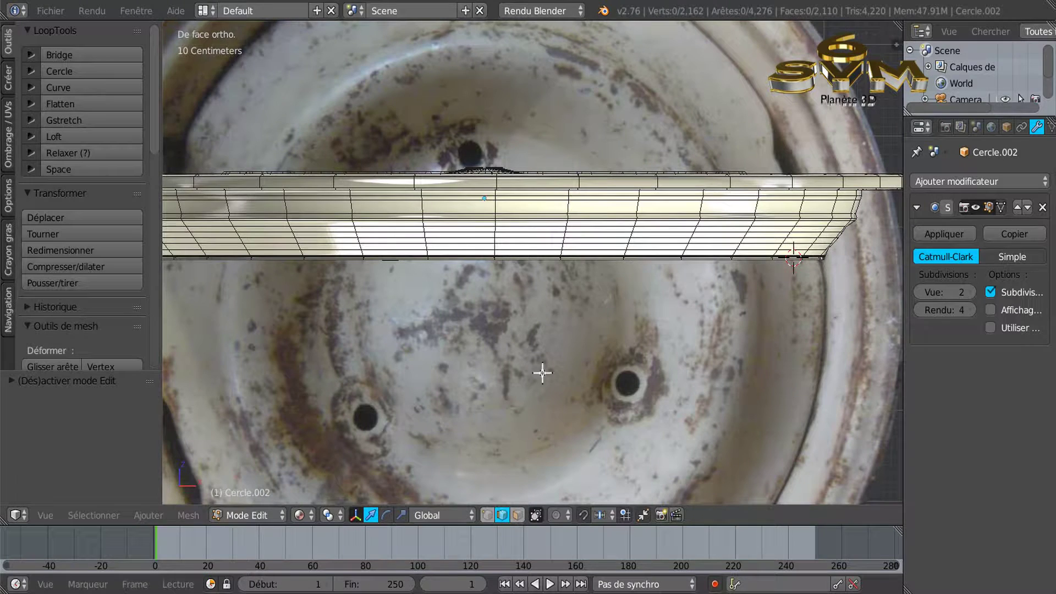
right_click(580, 187, "alt")
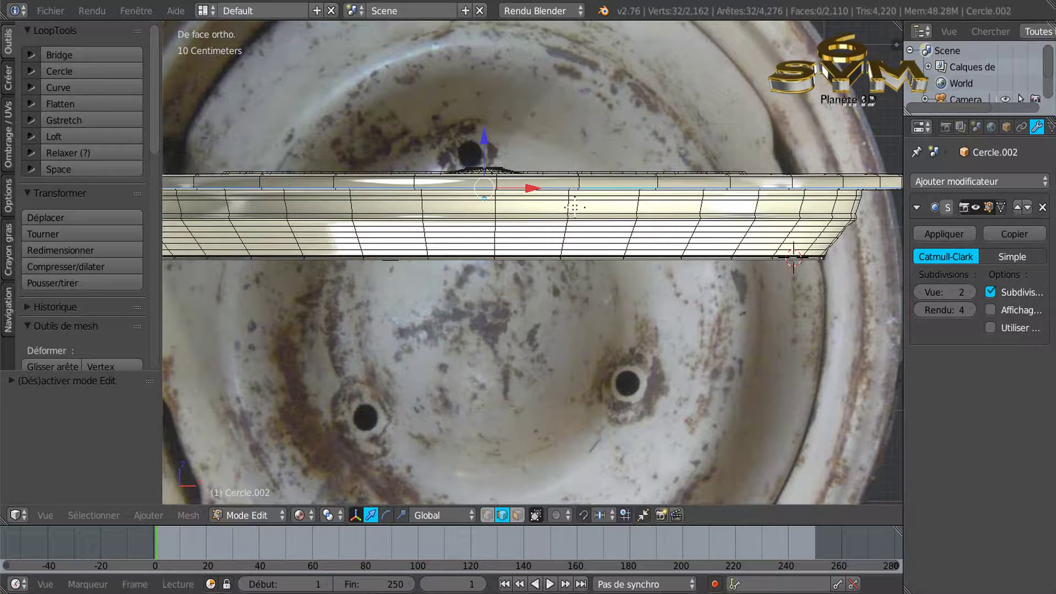
Step: Switch the viewport shading to Solid
left_click(247, 517)
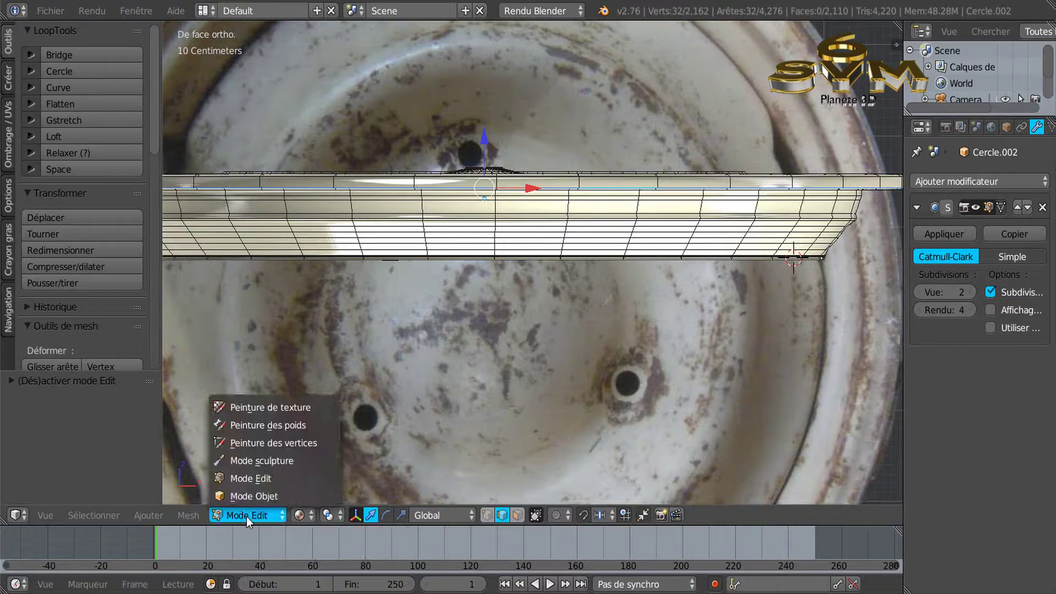
left_click(295, 515)
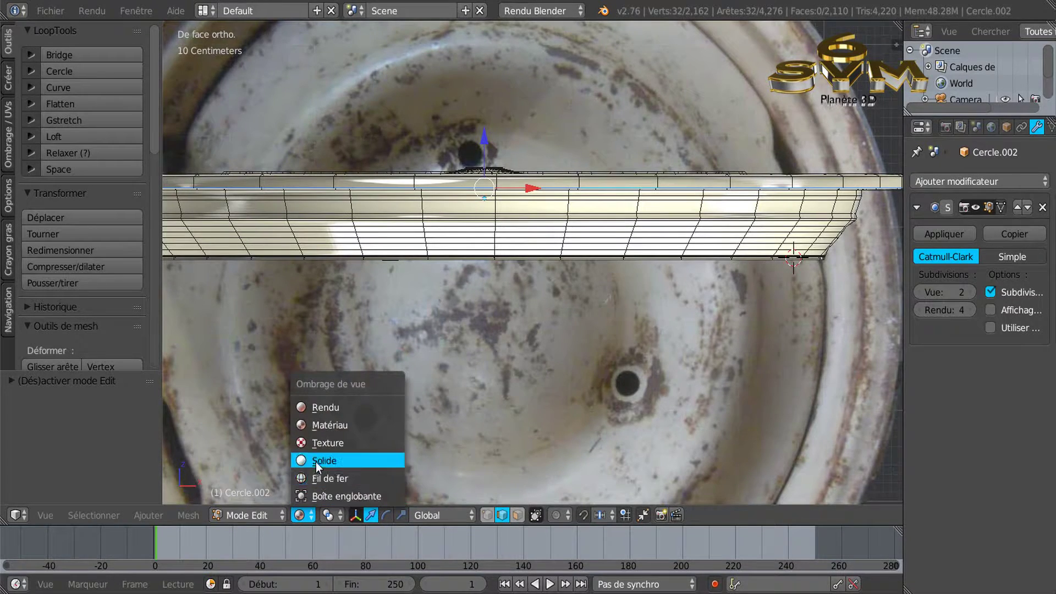
left_click(316, 461)
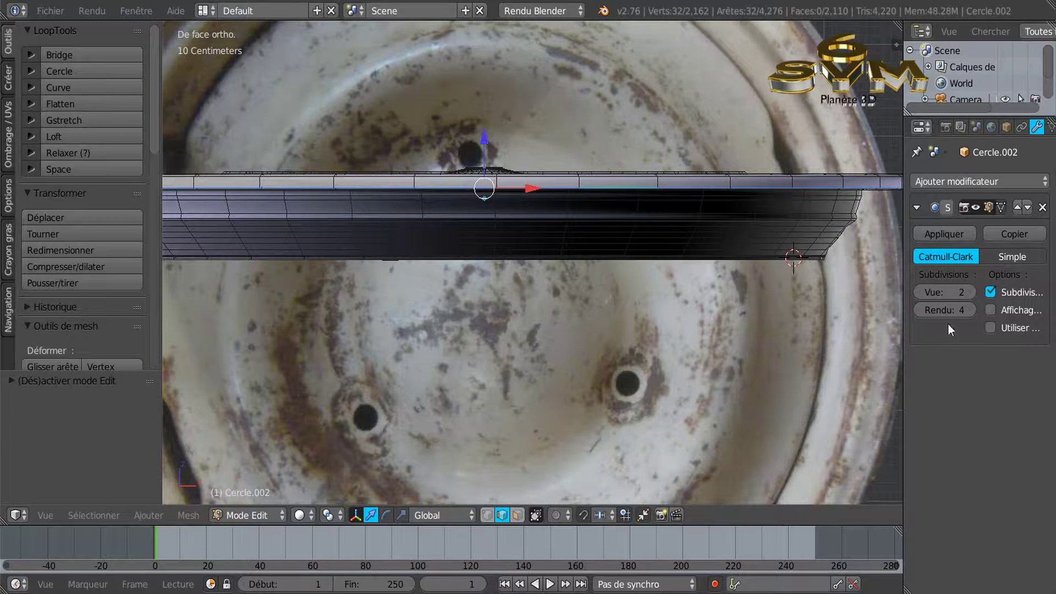
Step: Widen the 3D view and move the selected rim edge loop slightly down along Z
left_click_drag(904, 389, 971, 365)
scroll(825, 358, "down", 1)
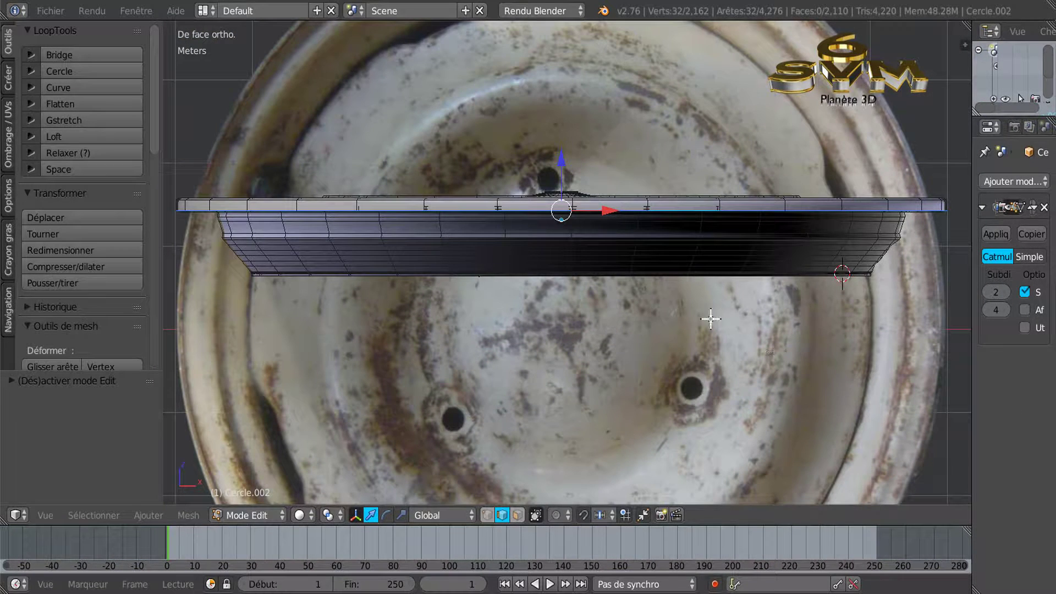
mouse_move(561, 160)
left_mouse_down()
mouse_move(567, 150)
mouse_move(566, 163)
left_mouse_up()
middle_click_drag(608, 141, 609, 139)
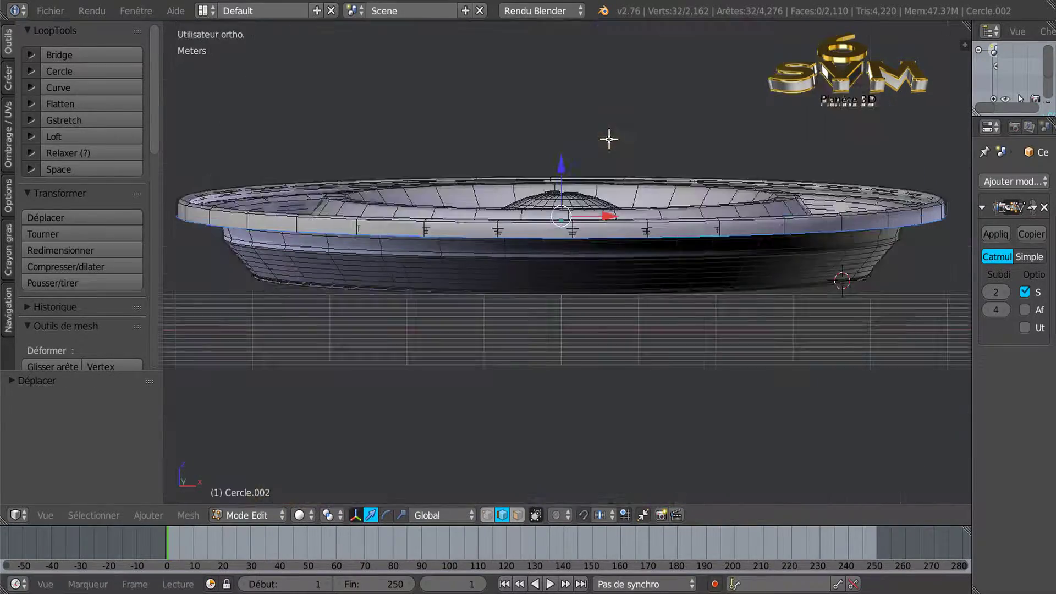
Step: In the top wireframe view, extrude the rim's edge loop and scale it inward to about 0.923
key("KP_7")
key("alt+z")
scroll(609, 140, "down", 2)
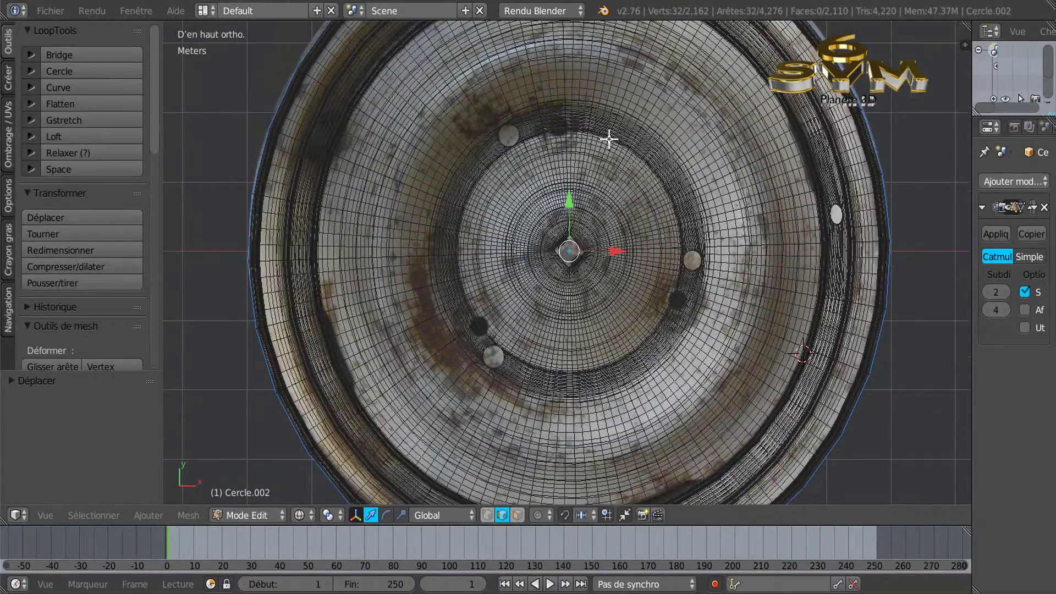
middle_click_drag(642, 174, 591, 194, "shift")
scroll(590, 193, "down", 1)
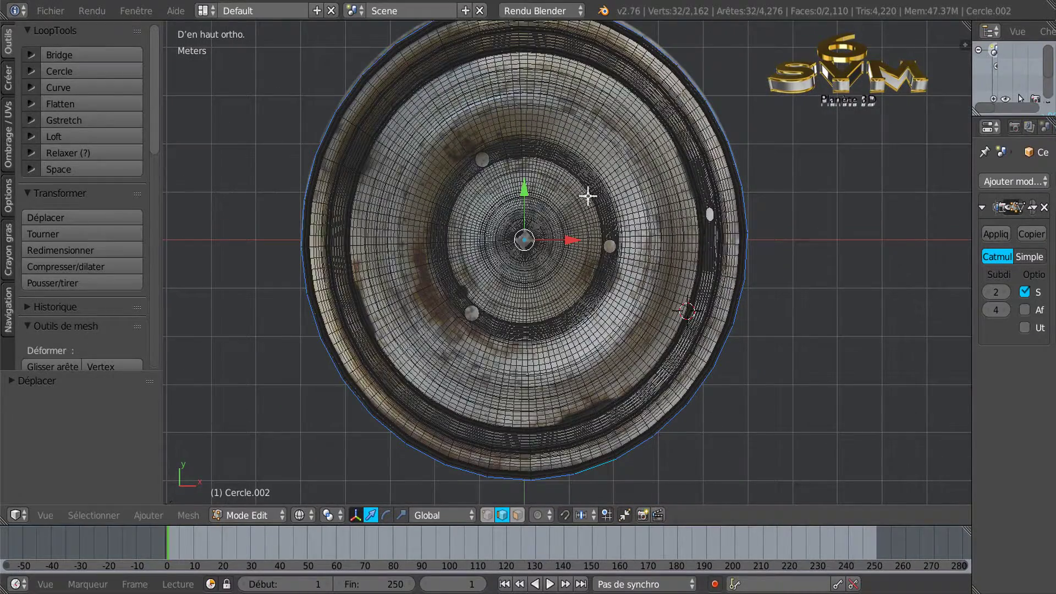
scroll(589, 212, "down", 1)
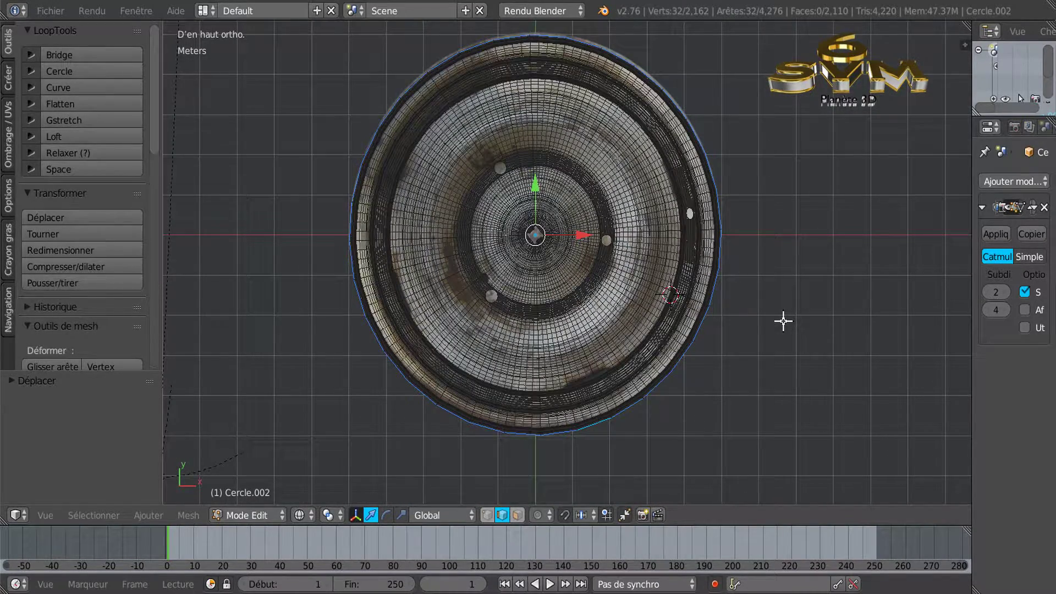
key("e")
key("s")
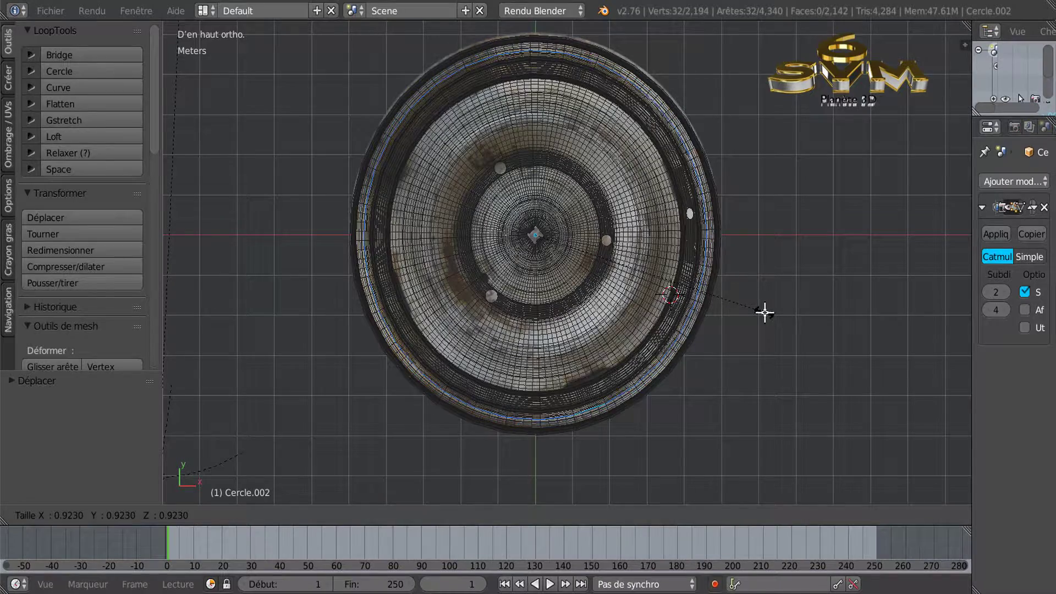
left_click(764, 313)
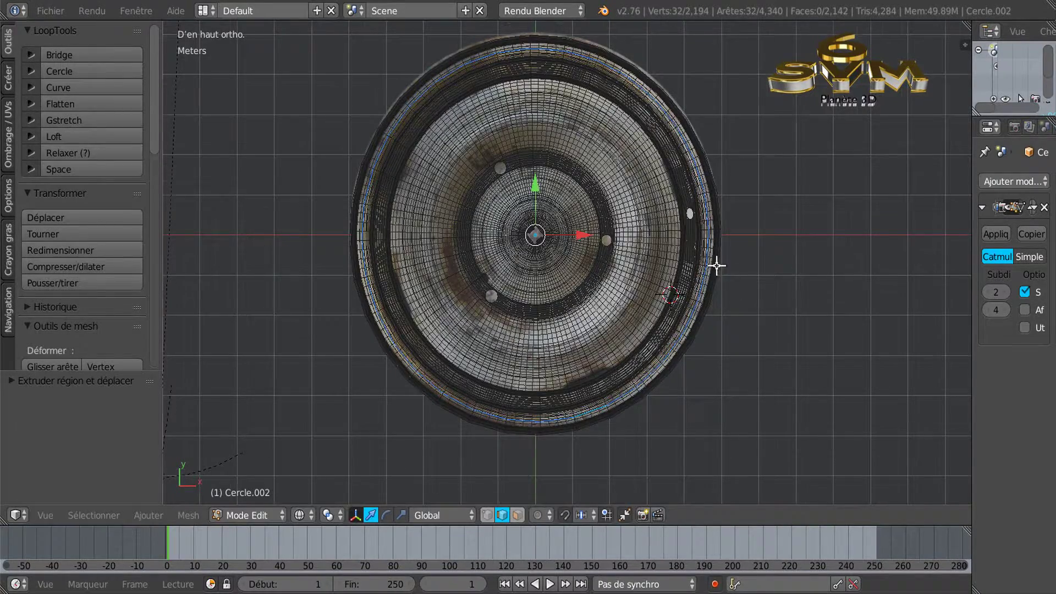
Step: Return to solid shading and the front view, extrude the inner edge loop again and move it down along Z
scroll(716, 266, "up", 4)
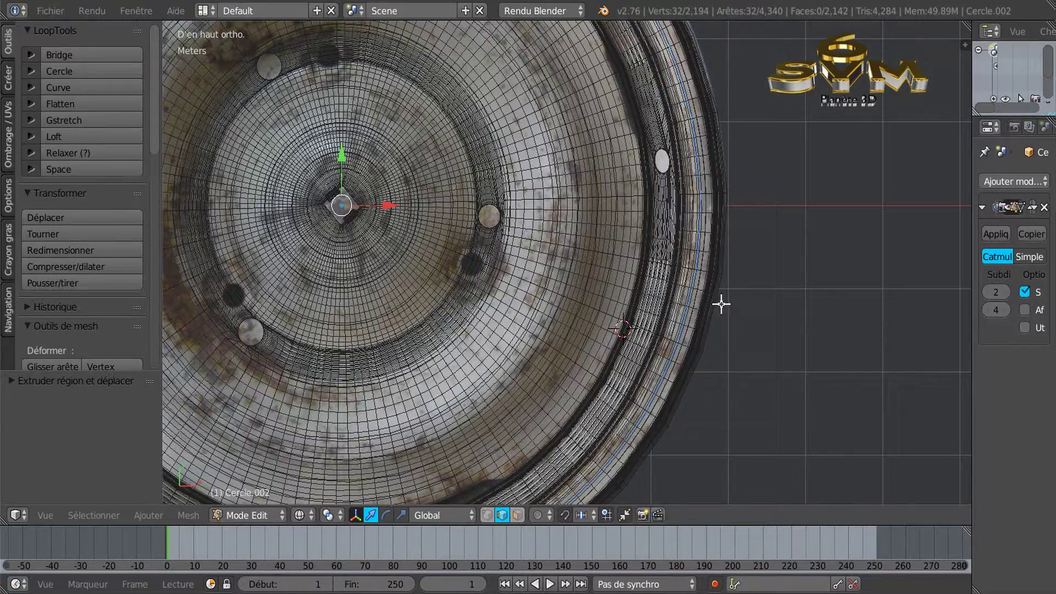
scroll(721, 304, "down", 3)
key("alt+z")
mouse_move(780, 408)
middle_mouse_down()
mouse_move(771, 356)
mouse_move(785, 170)
mouse_move(667, 271)
middle_mouse_up()
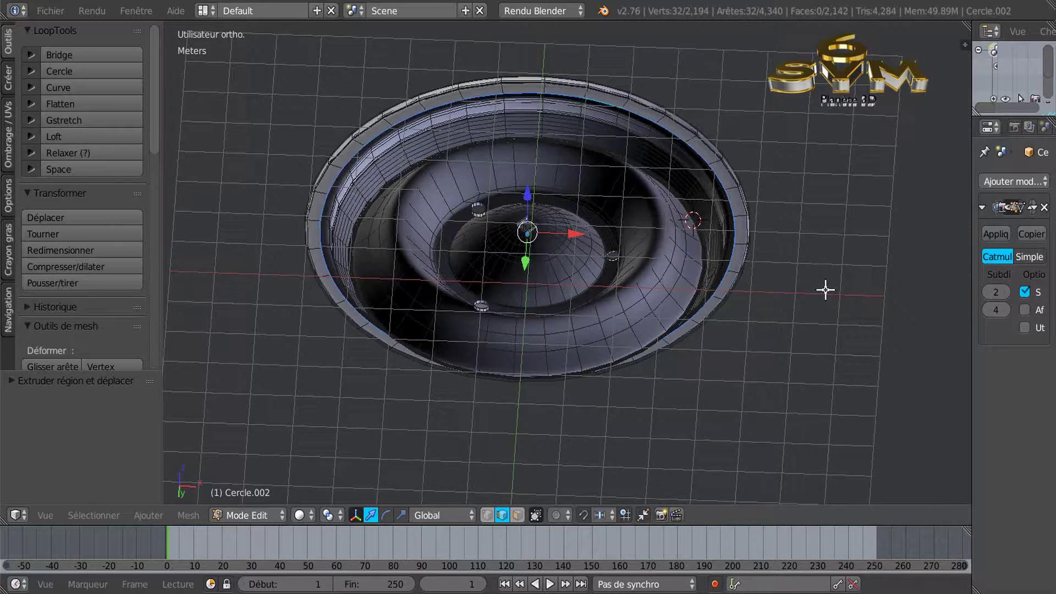
key("KP_1")
key("e")
right_click(807, 285)
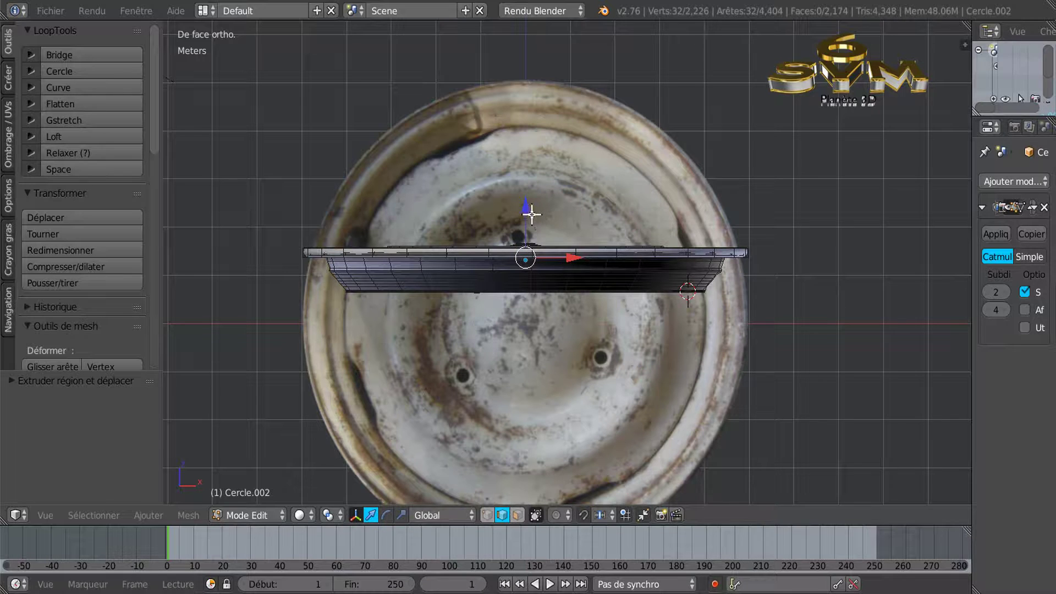
left_click_drag(528, 214, 528, 222)
Step: Lower the extruded edge loop further along Z to lengthen the wall beneath the rim
middle_click_drag(608, 311, 697, 302)
scroll(715, 265, "up", 3)
scroll(698, 290, "up", 2)
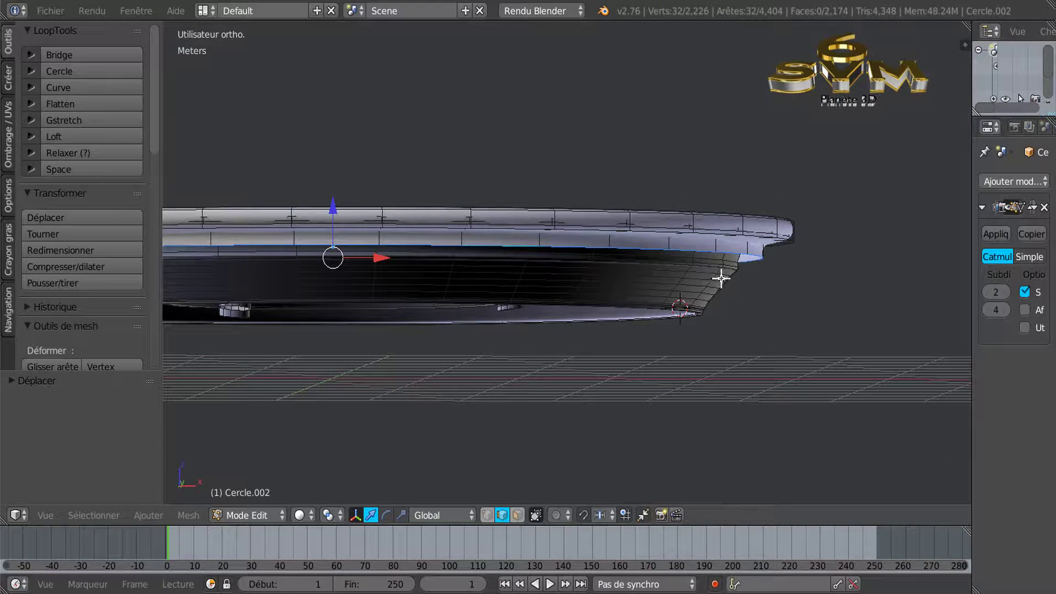
key("KP_1")
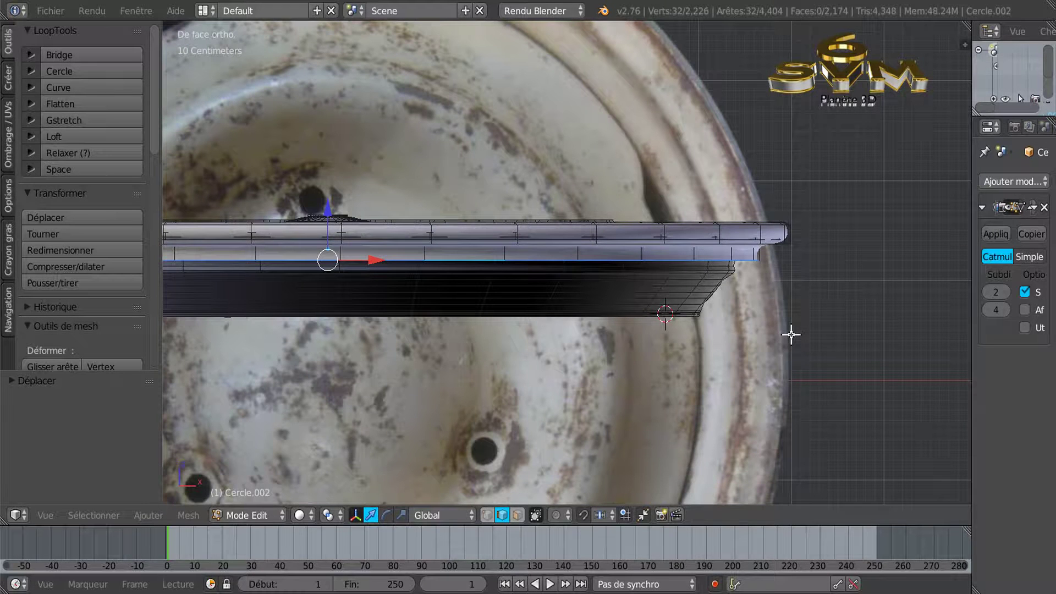
left_click_drag(328, 214, 331, 229)
scroll(754, 303, "up", 2)
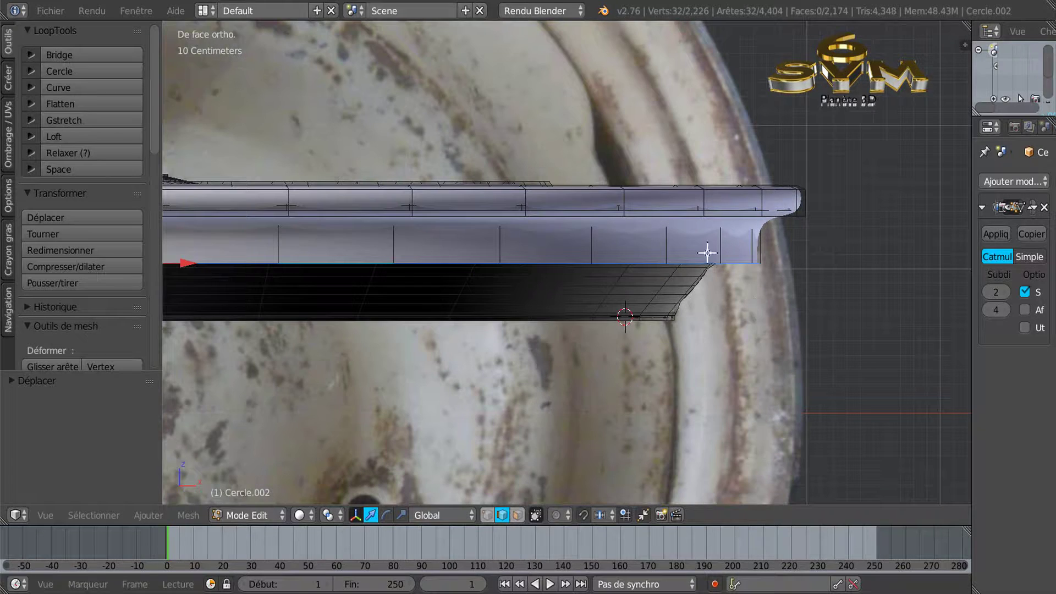
scroll(437, 275, "down", 2)
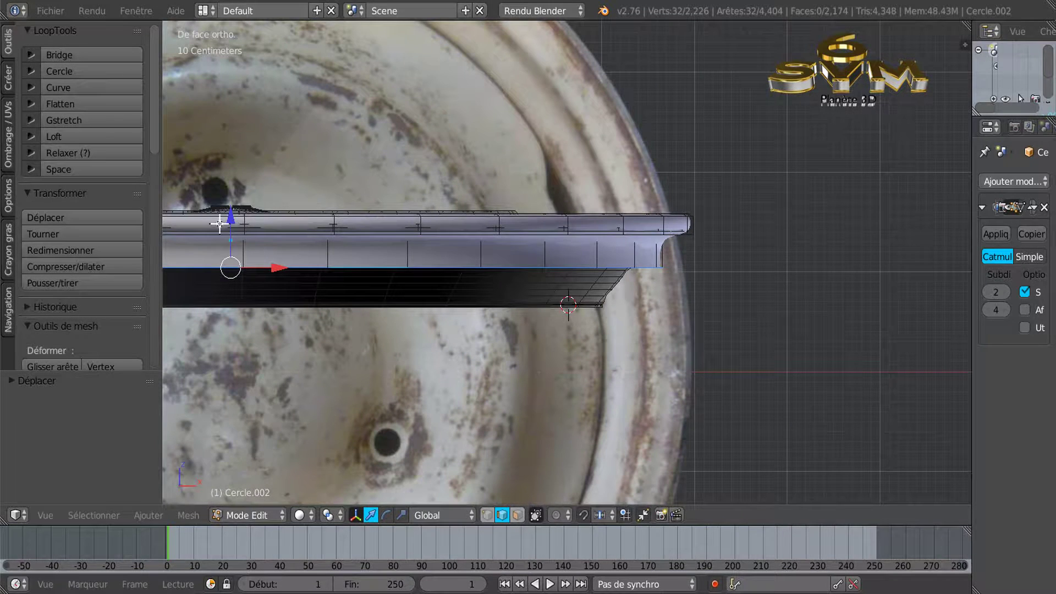
mouse_move(231, 219)
left_mouse_down()
mouse_move(237, 209)
mouse_move(233, 221)
left_mouse_up()
scroll(233, 223, "down", 2)
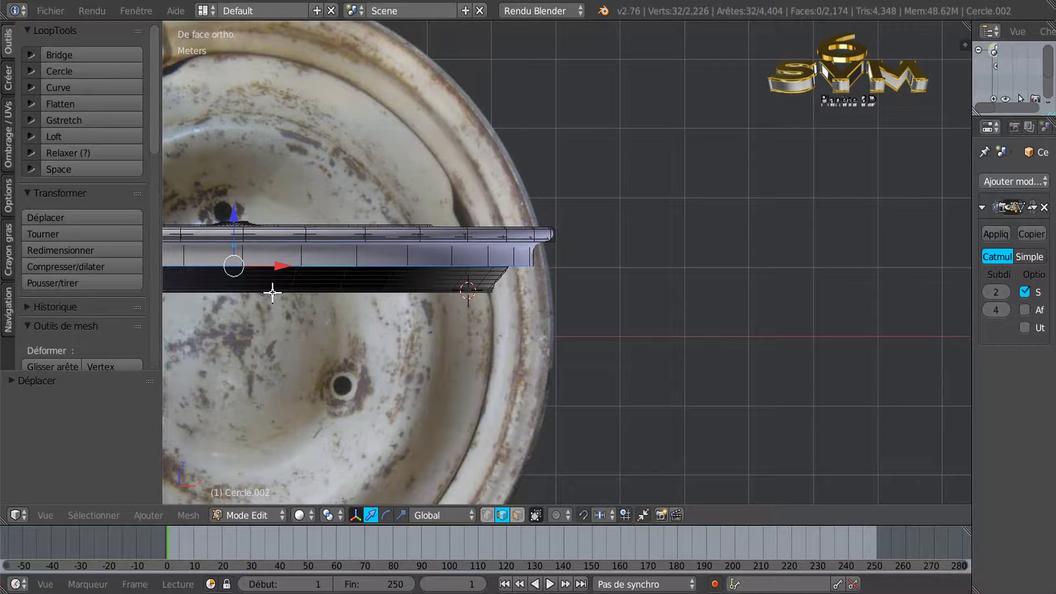
scroll(459, 302, "up", 1)
middle_click_drag(460, 301, 495, 301, "shift")
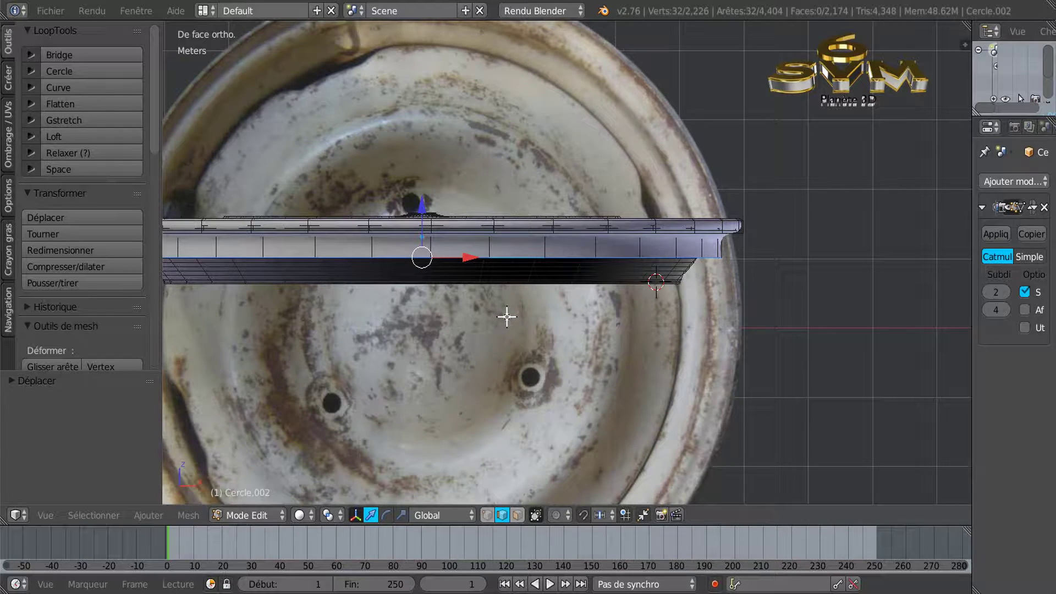
Step: In the front view, move the selected bottom edge loop farther down along Z to deepen the rim's wall
mouse_move(509, 308)
middle_mouse_down()
mouse_move(512, 264)
mouse_move(515, 297)
middle_mouse_up()
key("KP_1")
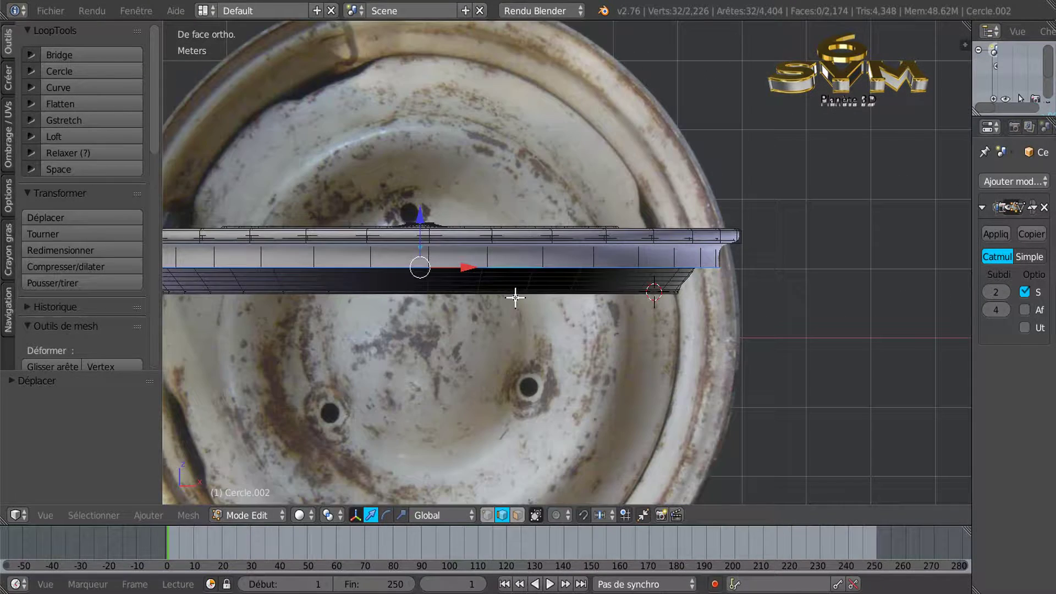
left_click_drag(422, 217, 428, 252)
scroll(452, 287, "down", 2)
scroll(580, 269, "left", 3, "ctrl")
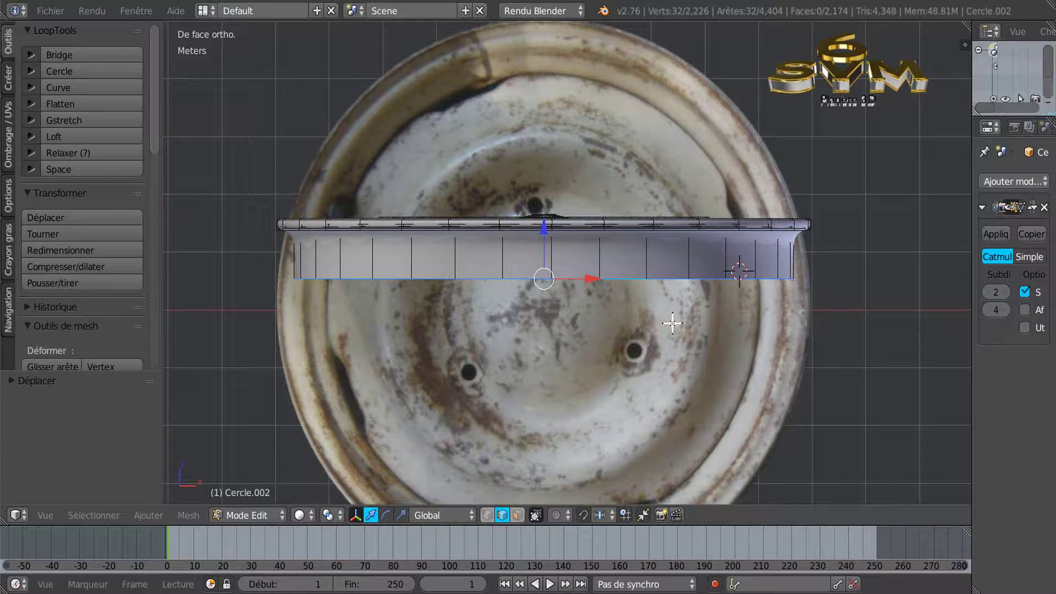
scroll(668, 317, "up", 1)
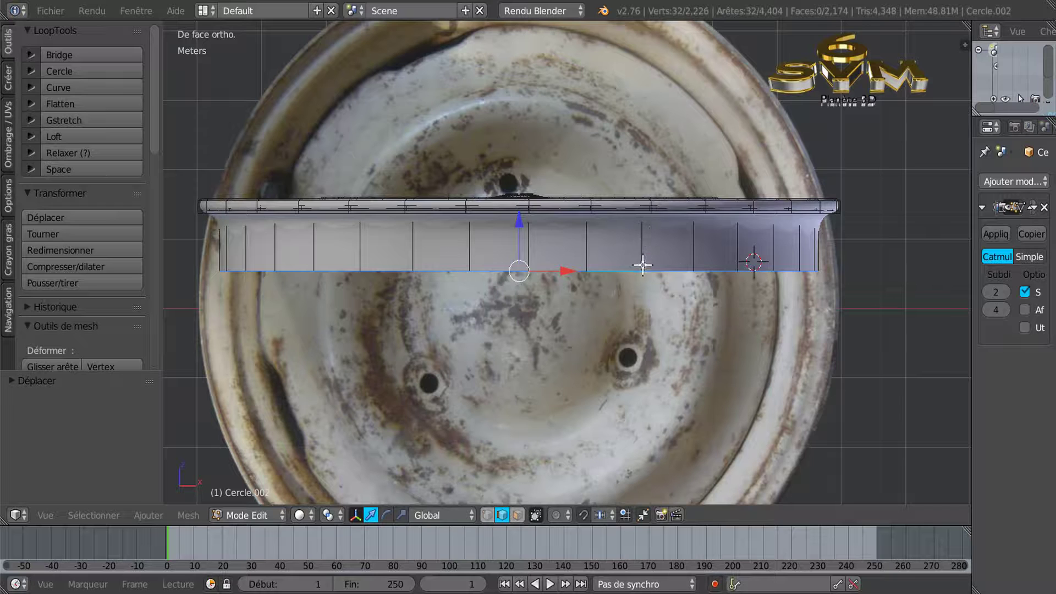
Step: Return to Object Mode and snap the 3D cursor to the scene centre
key("Tab")
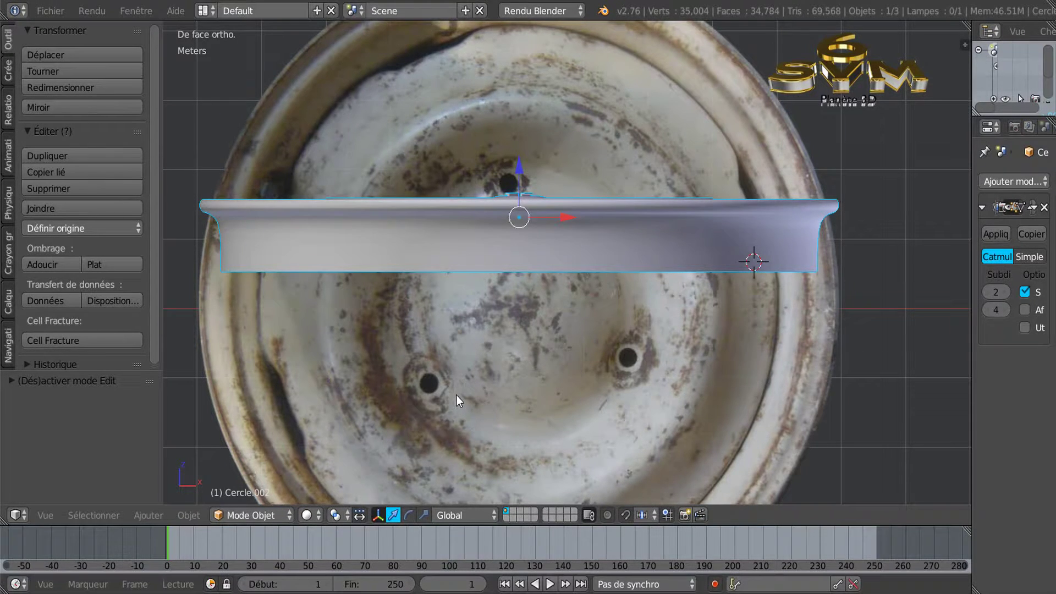
key("shift+s")
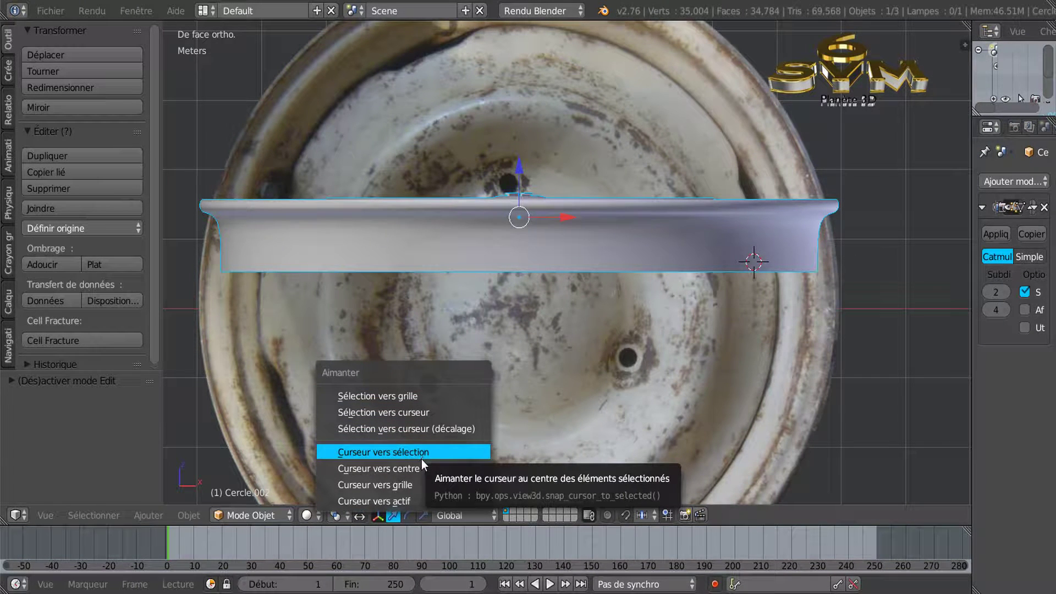
left_click(385, 468)
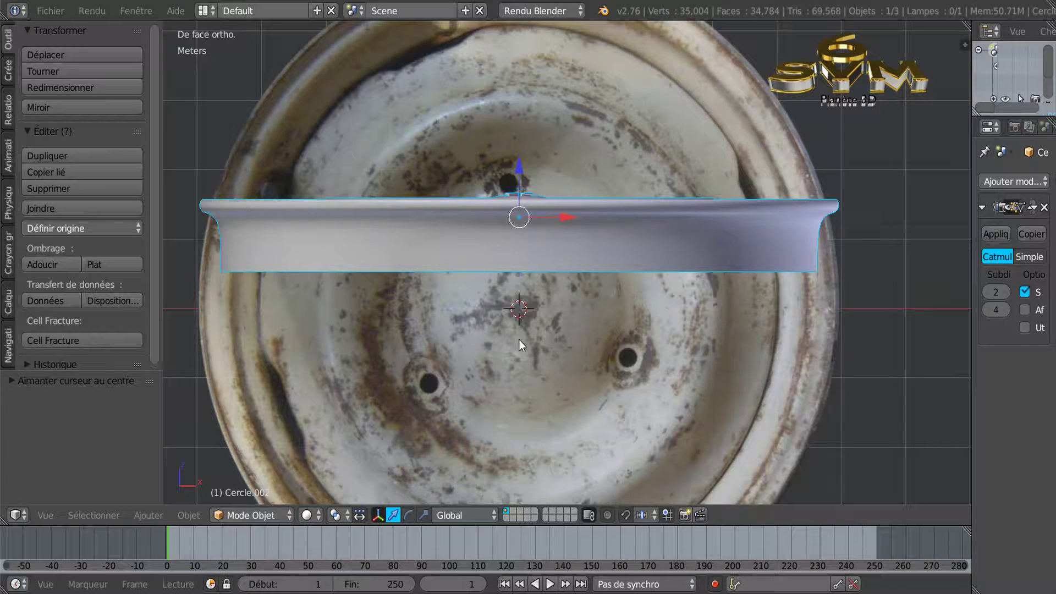
Step: Add an Empty at the scene centre and snap it to the 3D cursor
left_click(178, 516)
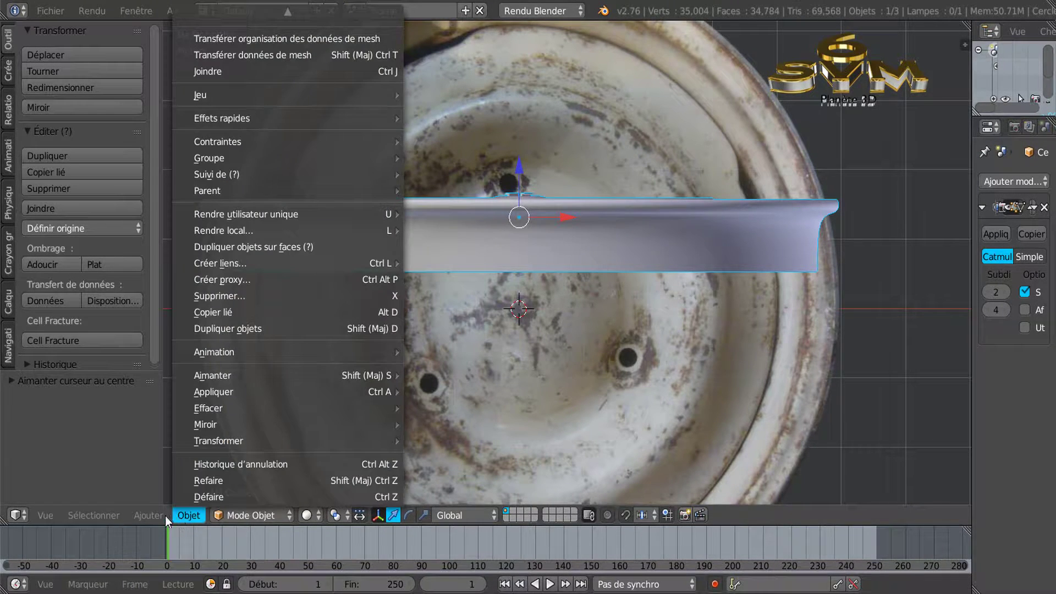
mouse_move(147, 516)
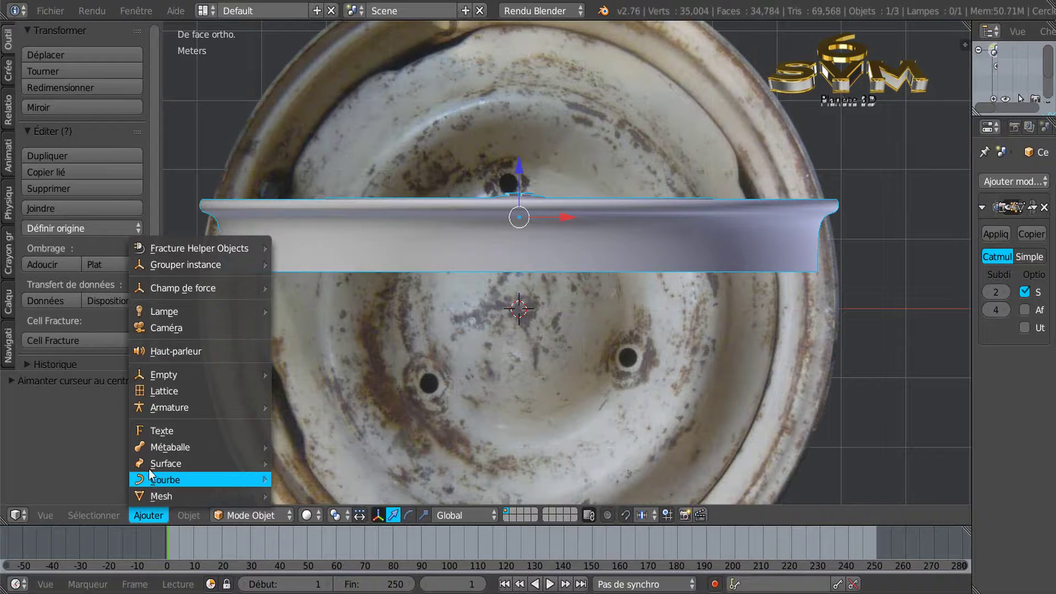
mouse_move(182, 375)
left_click(322, 372)
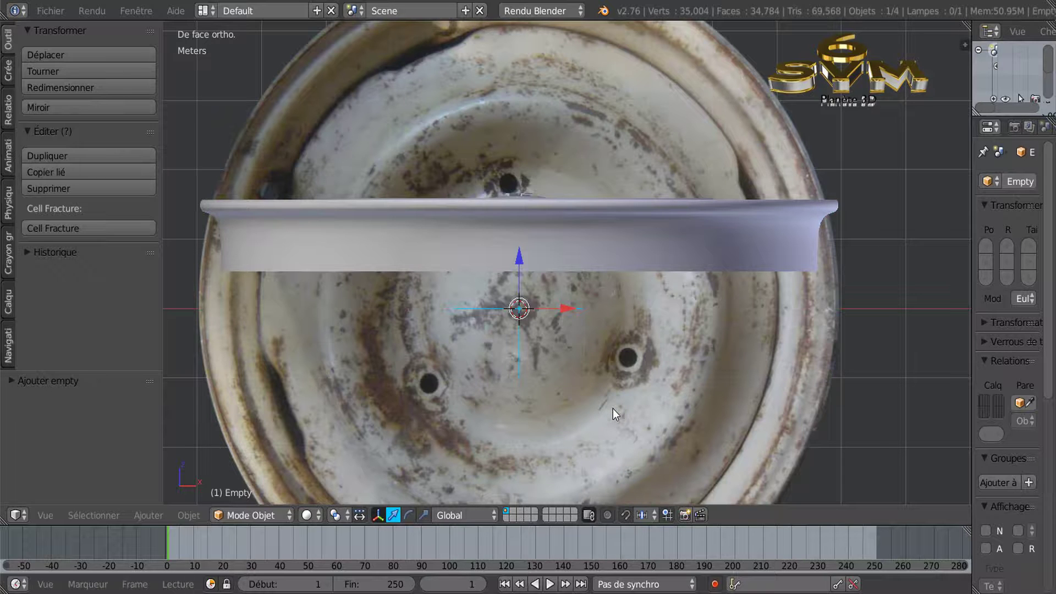
key("shift+s")
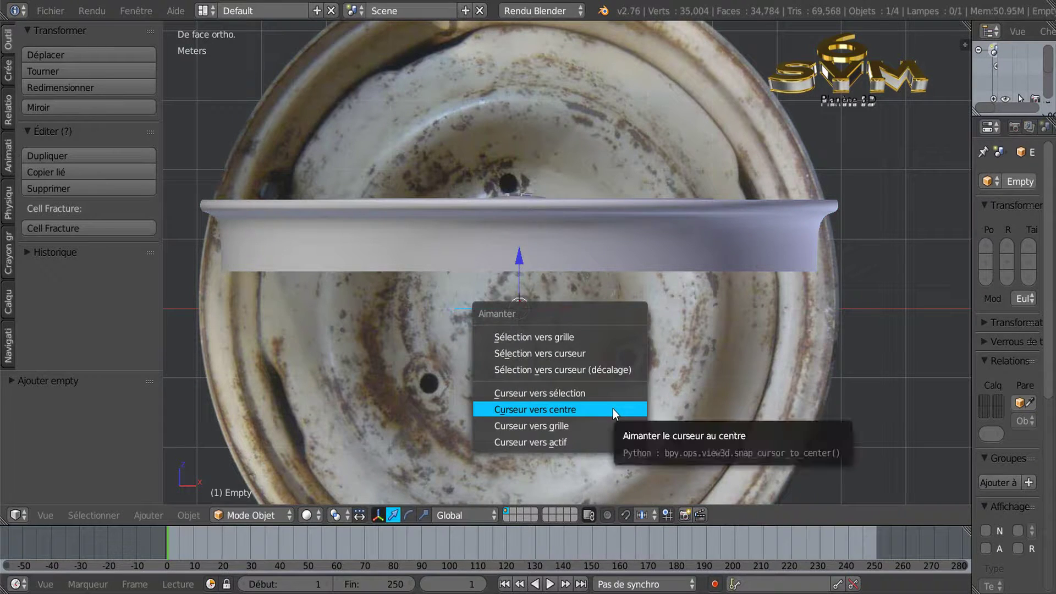
left_click(599, 366)
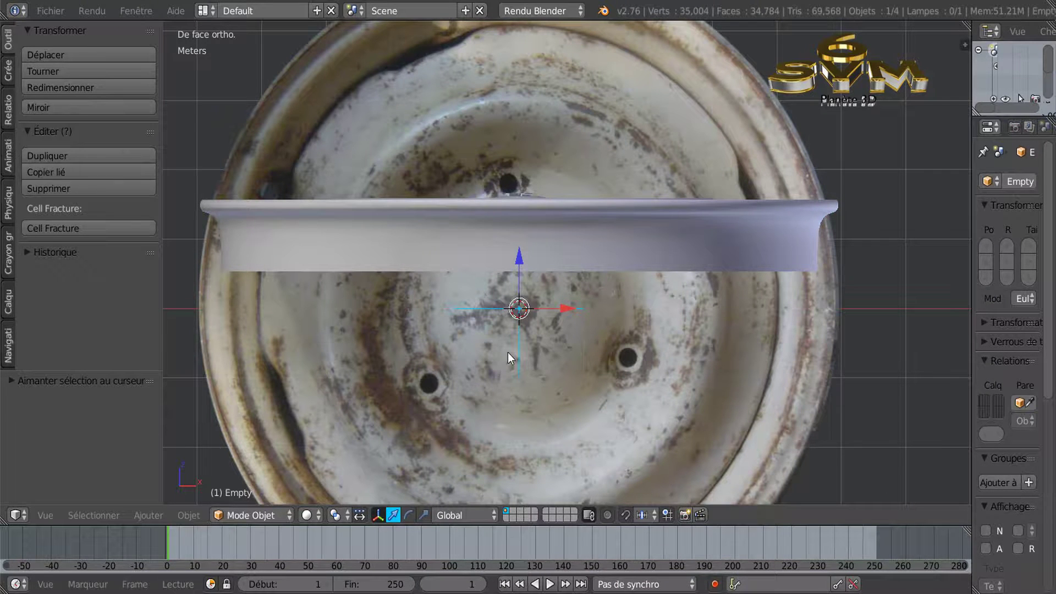
Step: Select the rim object and move it down along Z until its lower edge nearly meets the Empty
right_click(643, 242)
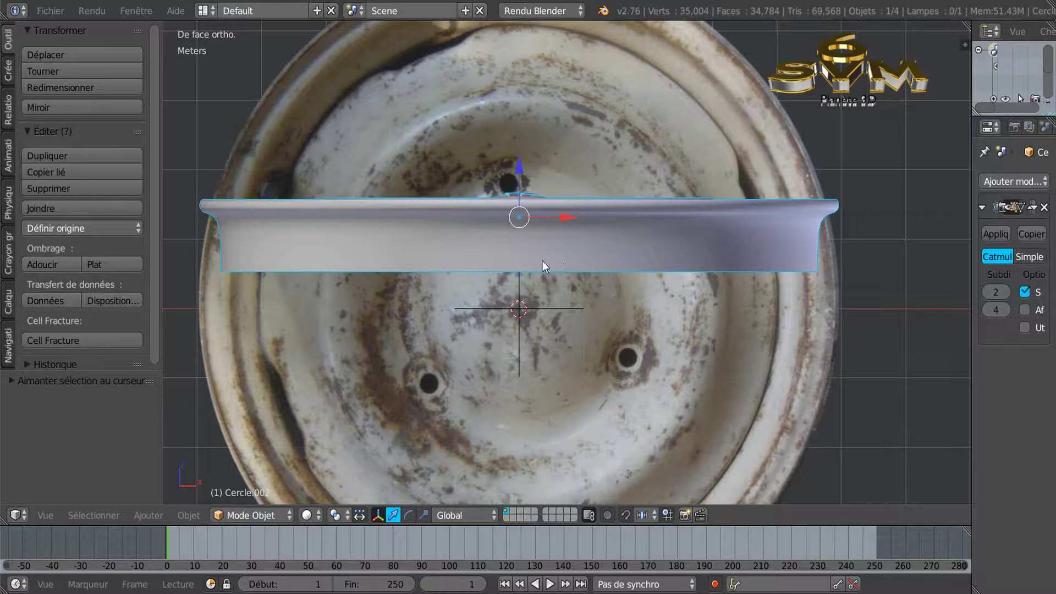
mouse_move(520, 171)
left_mouse_down()
mouse_move(526, 202)
mouse_move(526, 176)
left_mouse_up()
scroll(512, 292, "up", 2)
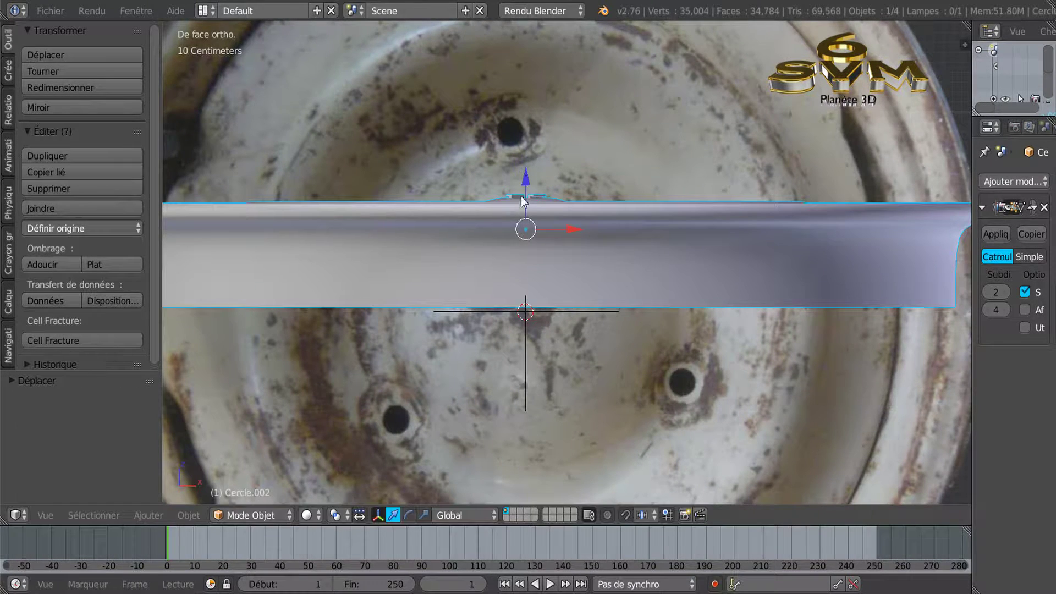
scroll(617, 315, "down", 3)
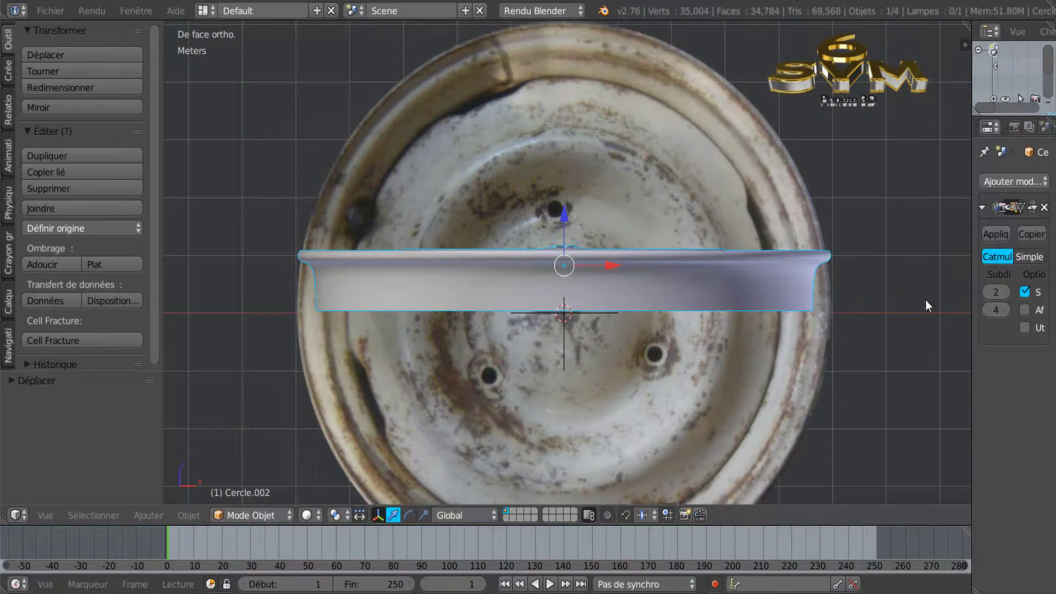
Step: Add a Mirror modifier to the rim, mirroring on Z instead of X with the Empty as mirror object
left_click_drag(972, 326, 838, 327)
left_click(992, 178)
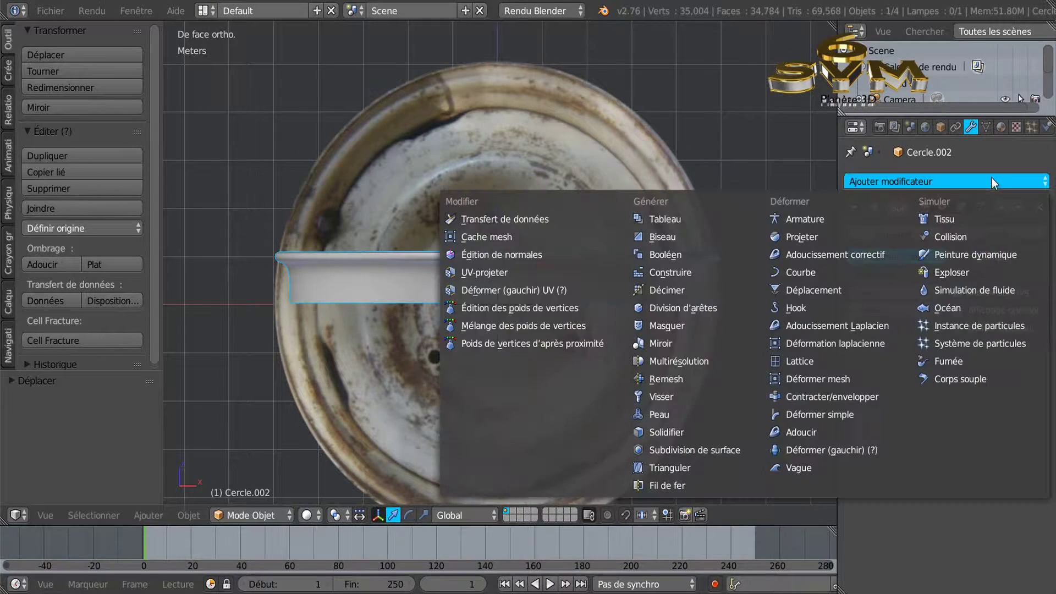
left_click(662, 343)
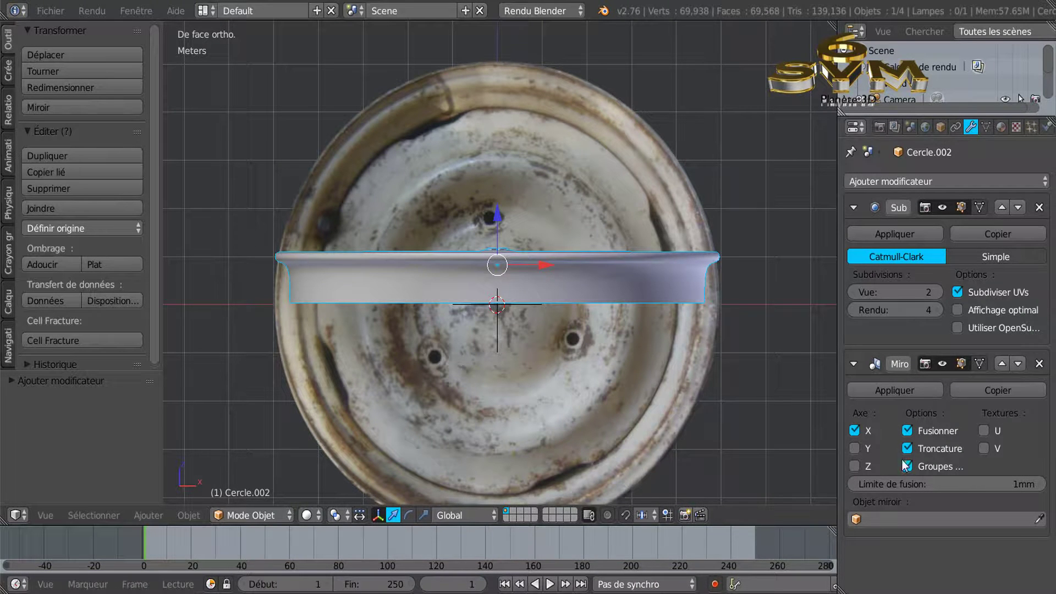
left_click(853, 430)
left_click(856, 466)
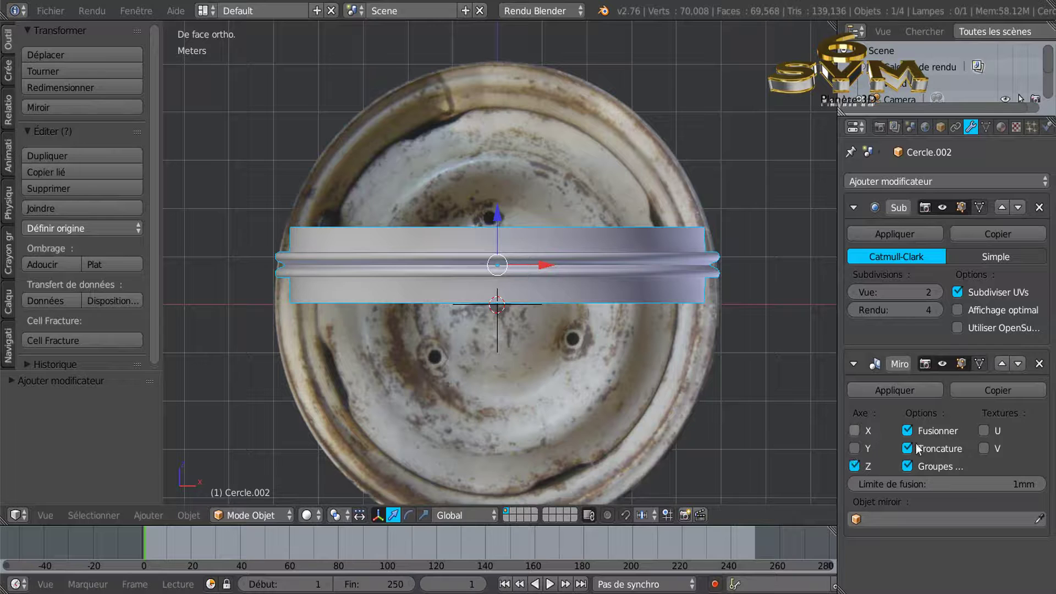
left_click(950, 517)
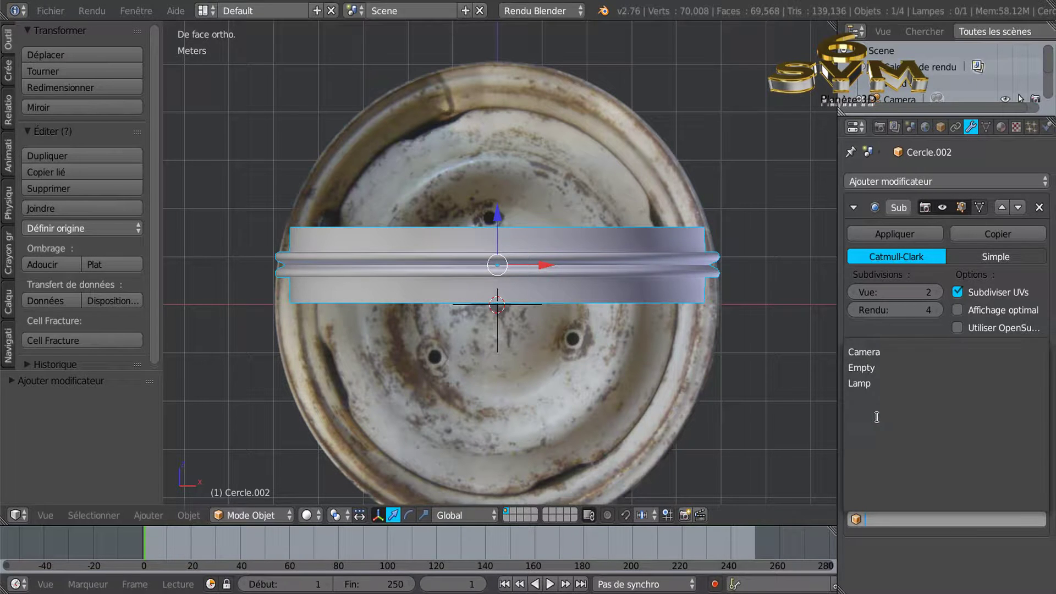
left_click(880, 368)
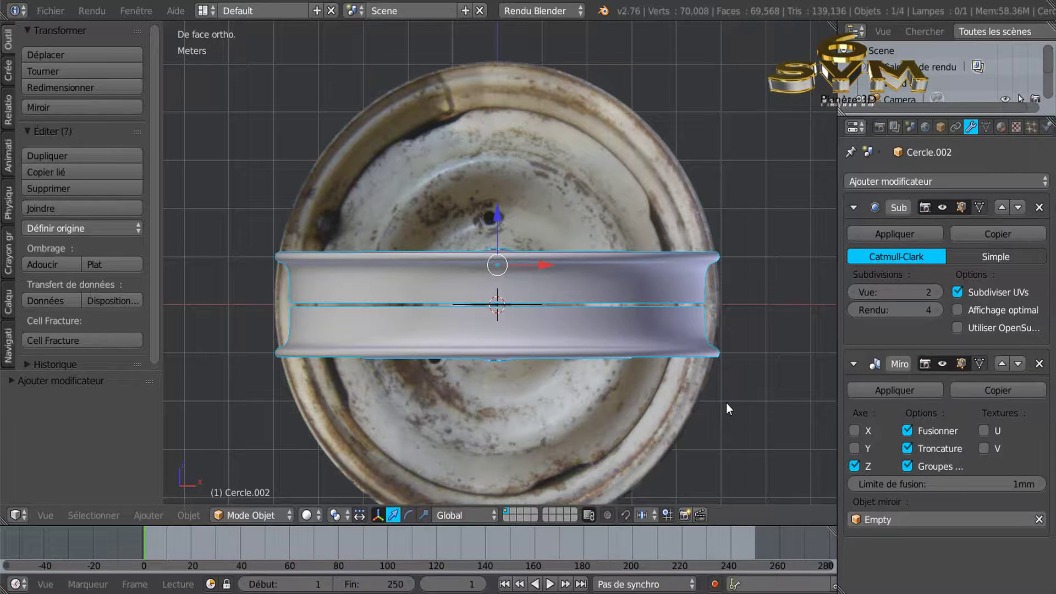
left_click_drag(837, 346, 855, 345)
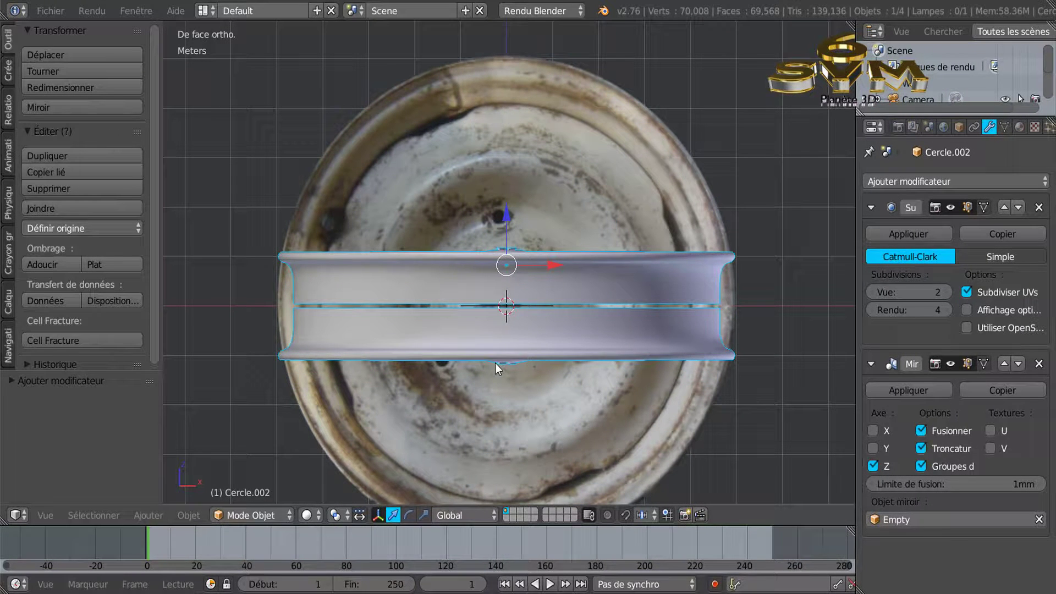
Step: In Edit Mode, select the whole rim mesh and raise it slightly along Z, then check it in Object Mode
scroll(514, 363, "up", 1)
scroll(514, 363, "down", 1)
key("Tab")
scroll(500, 281, "up", 2)
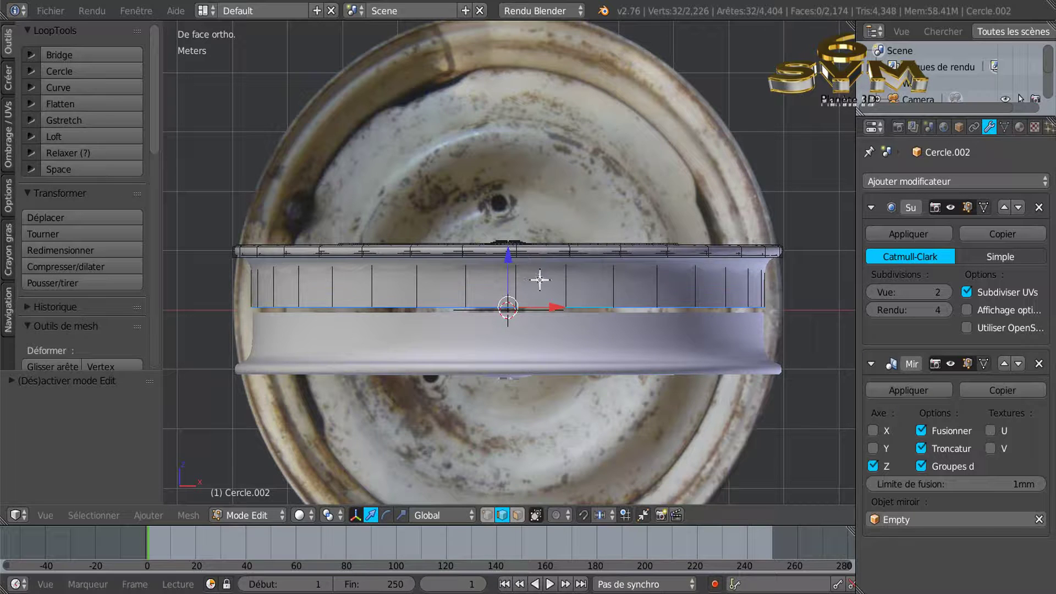
key("a")
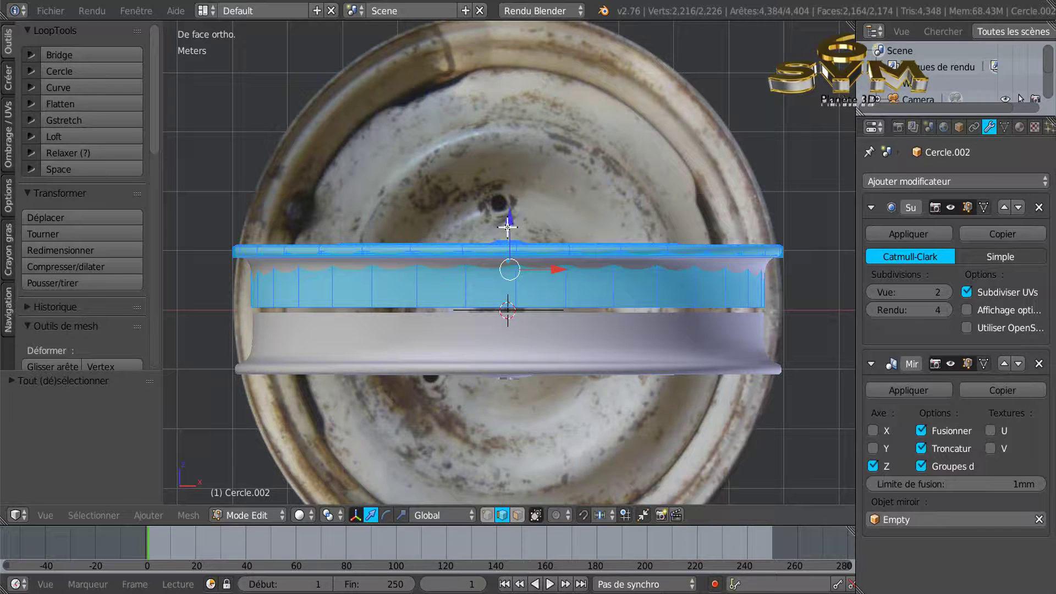
left_click_drag(511, 222, 515, 221)
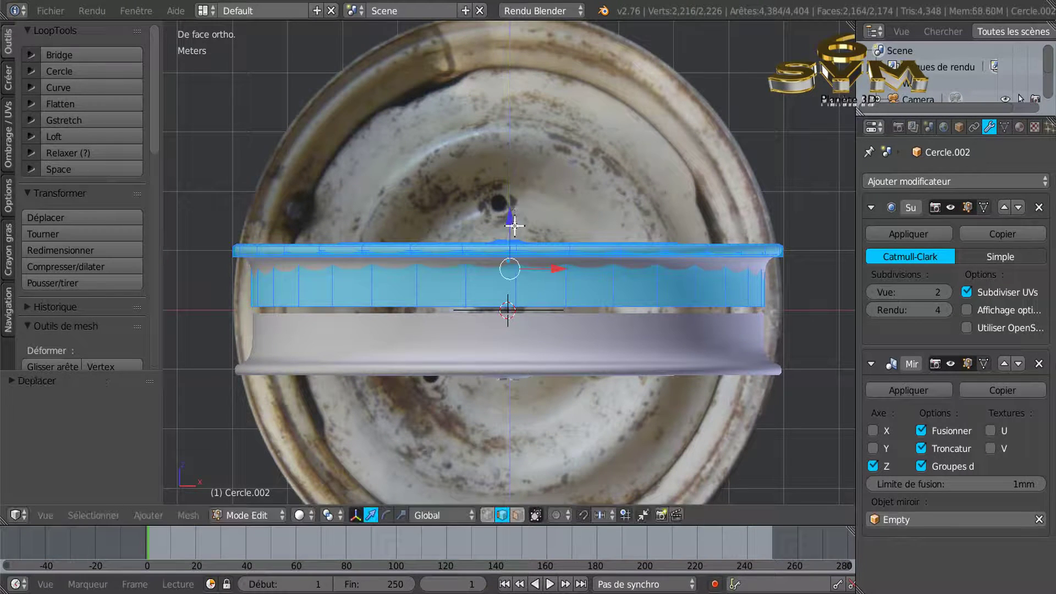
scroll(529, 287, "up", 1)
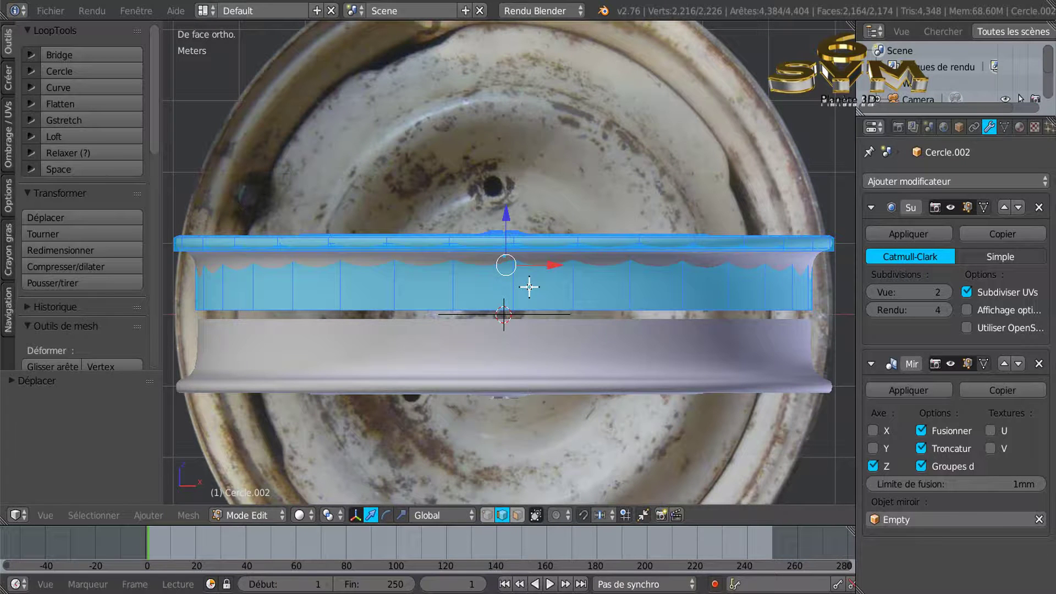
key("Tab")
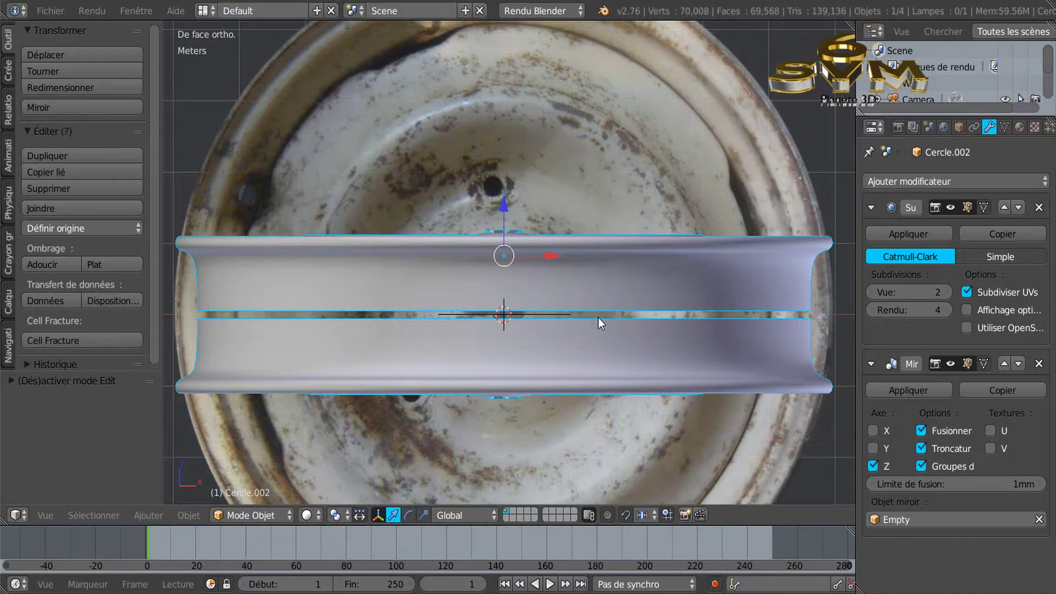
Step: In Edit Mode, select the rim's bottom edge loop and lower it along Z to meet the mirrored half
key("Tab")
scroll(599, 318, "up", 3)
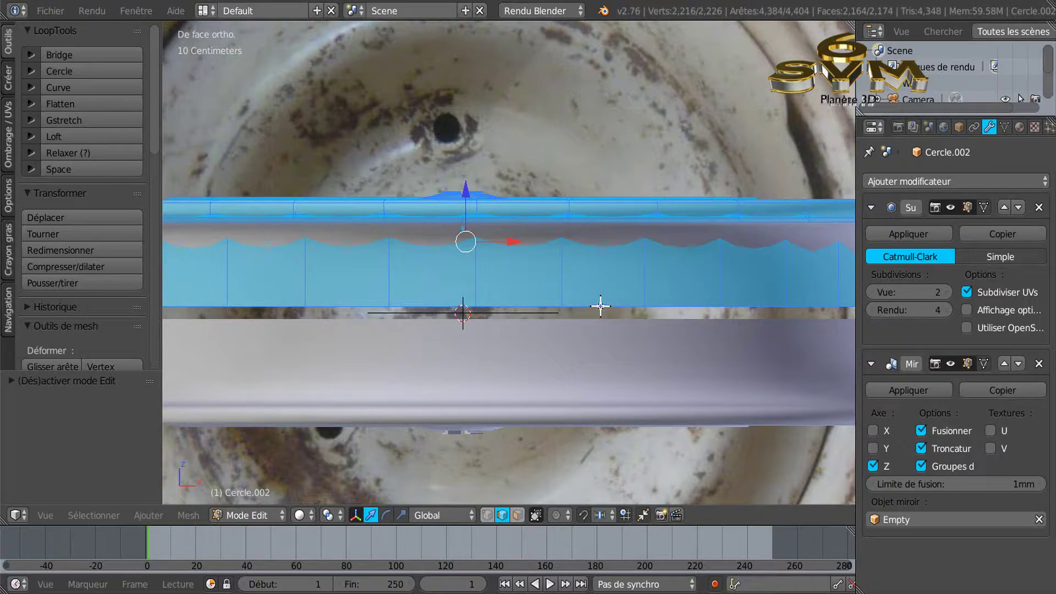
right_click(600, 307, "alt")
scroll(600, 308, "down", 4)
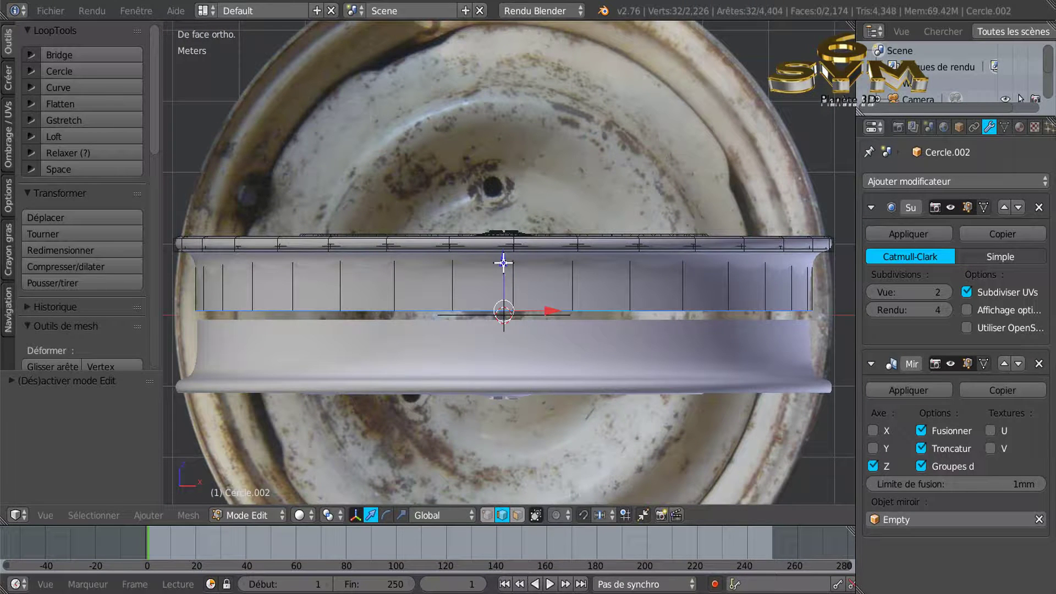
mouse_move(503, 263)
left_mouse_down()
mouse_move(508, 300)
mouse_move(505, 267)
mouse_move(505, 282)
left_mouse_up()
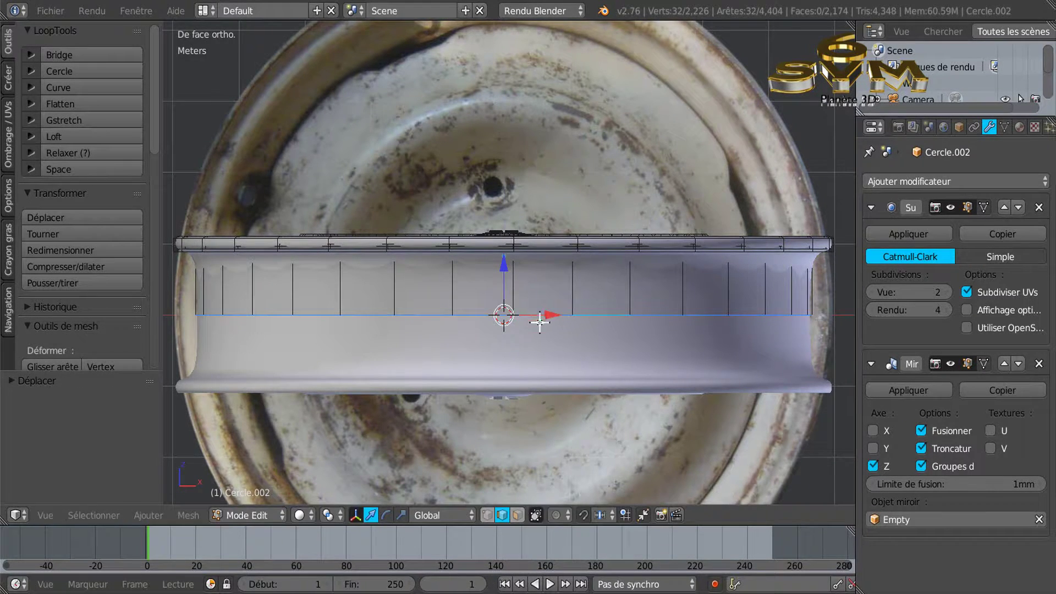
scroll(540, 322, "down", 2)
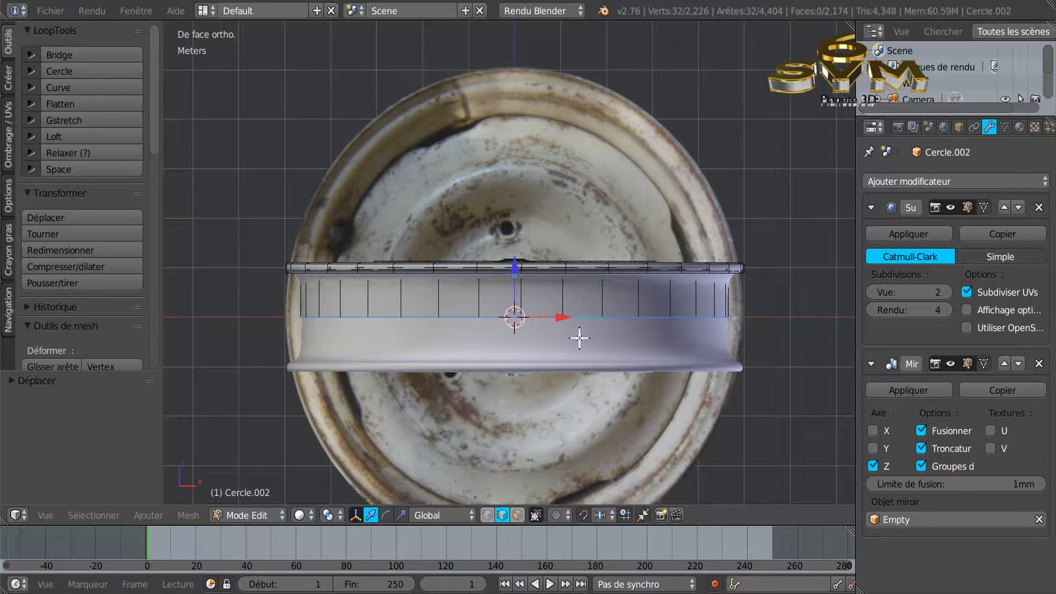
scroll(616, 329, "up", 1)
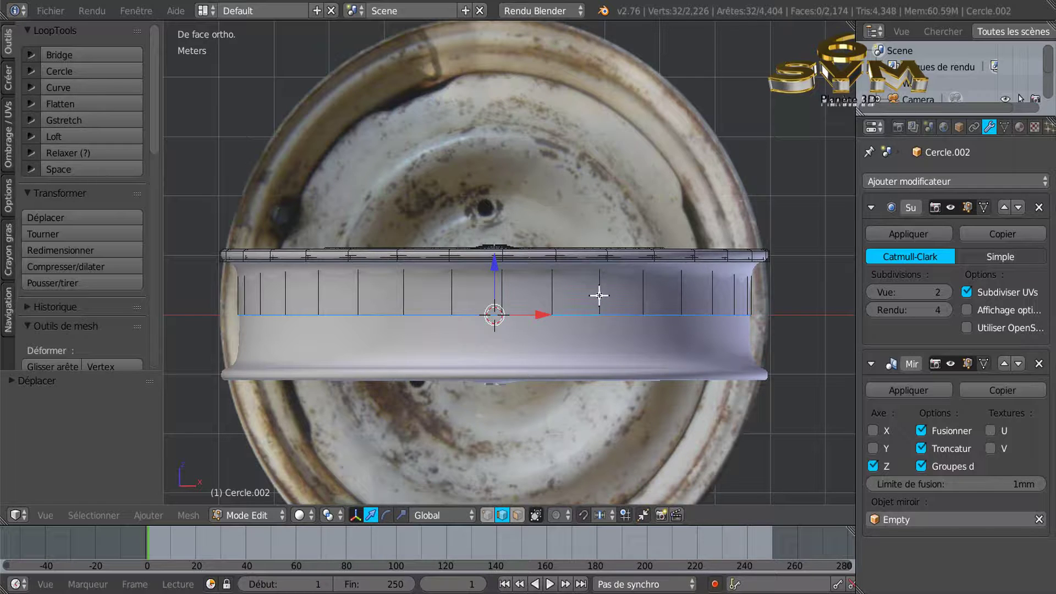
Step: Add a loop cut around the rim wall and slide it close to the bottom edge, at about -0.842
key("g")
key("g")
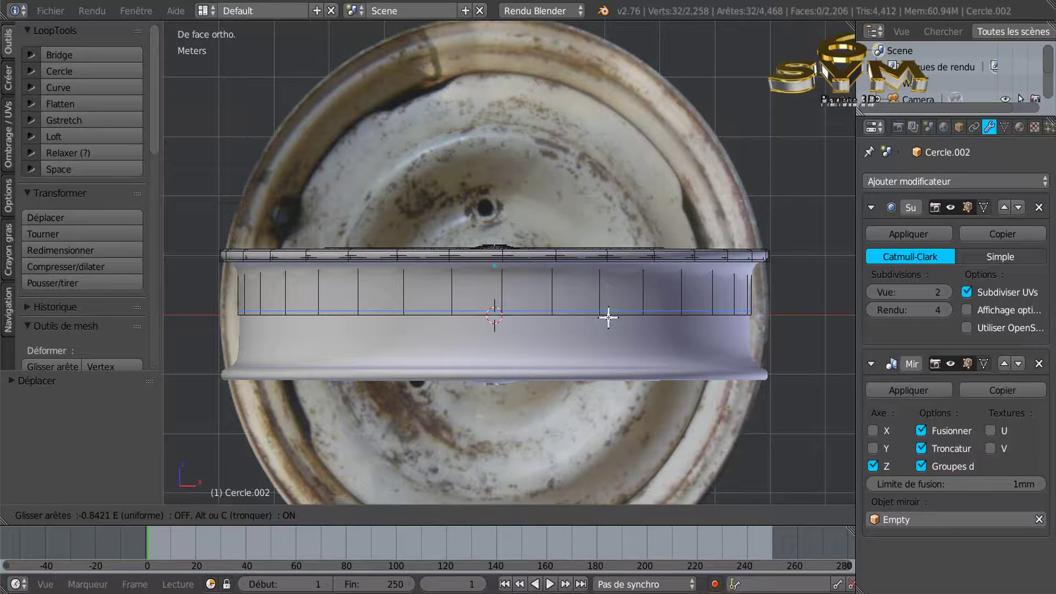
left_click(607, 317)
scroll(607, 324, "up", 2)
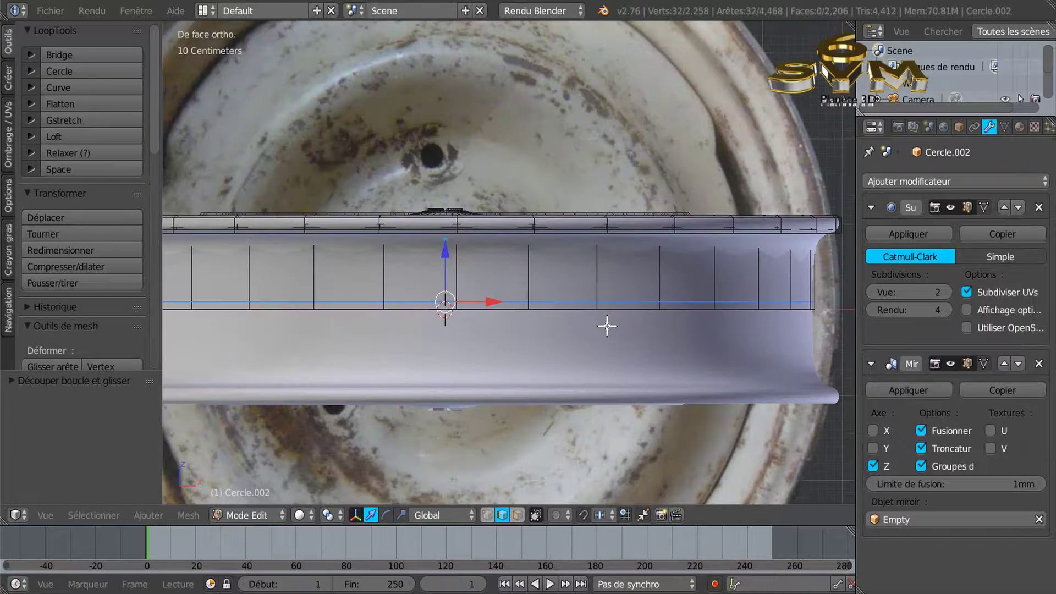
Step: Select the rim's central seam edge loop and scale it inward to about 0.978
right_click(599, 308, "alt")
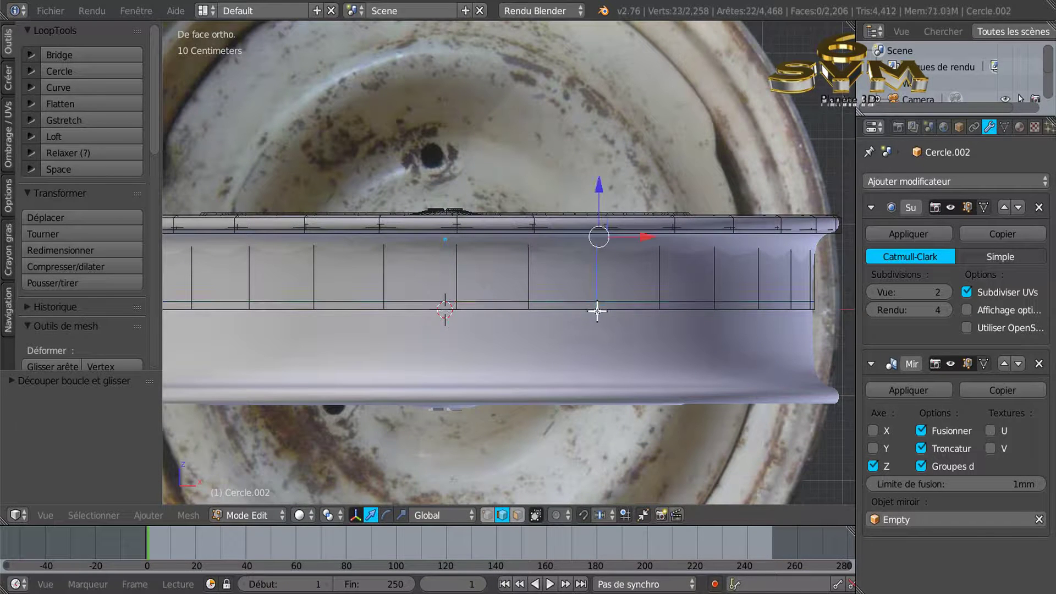
right_click(592, 310, "alt")
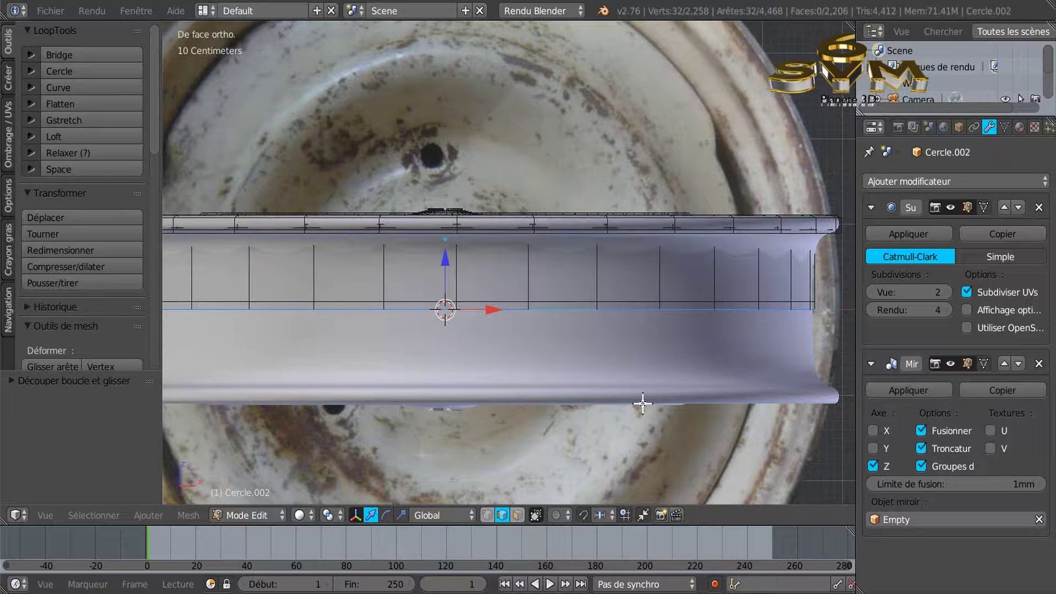
key("s")
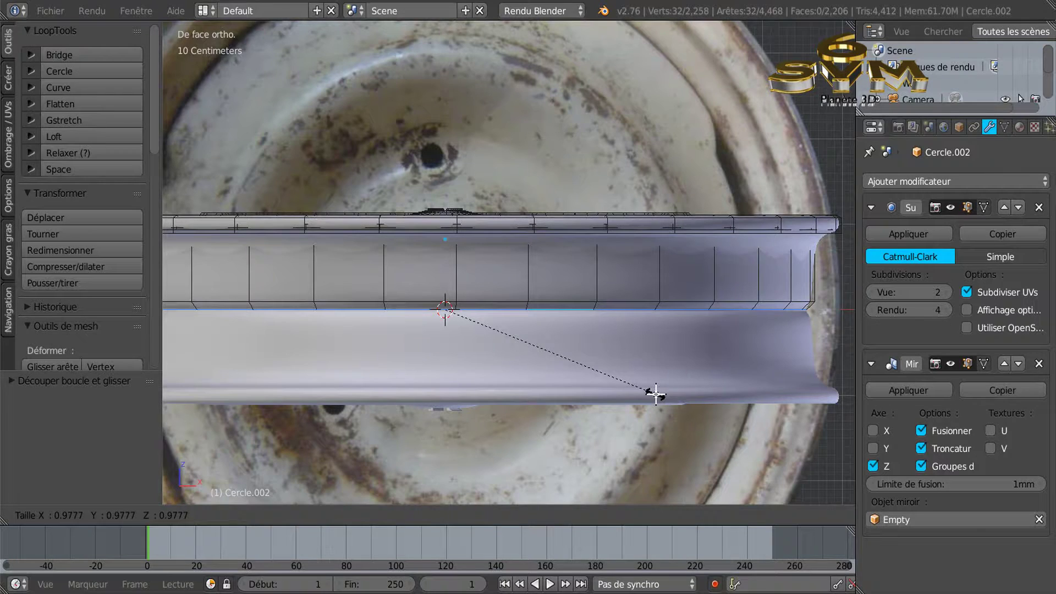
left_click(655, 394)
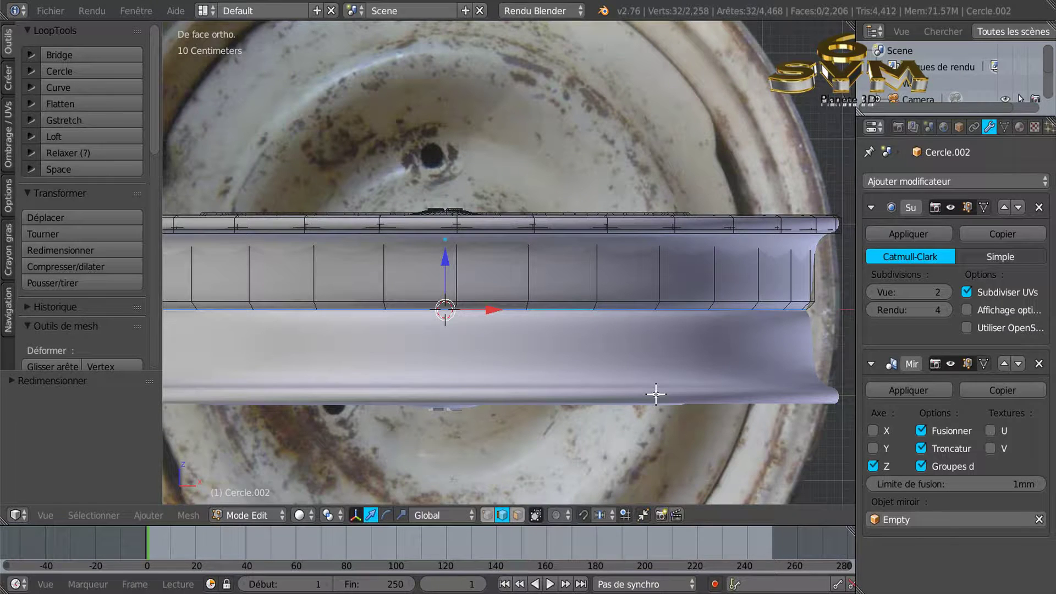
Step: Add two closely spaced loop cuts around the upper rim wall, sliding the first to about 0.21 and the second just below it
key("ctrl+r")
left_click(456, 274)
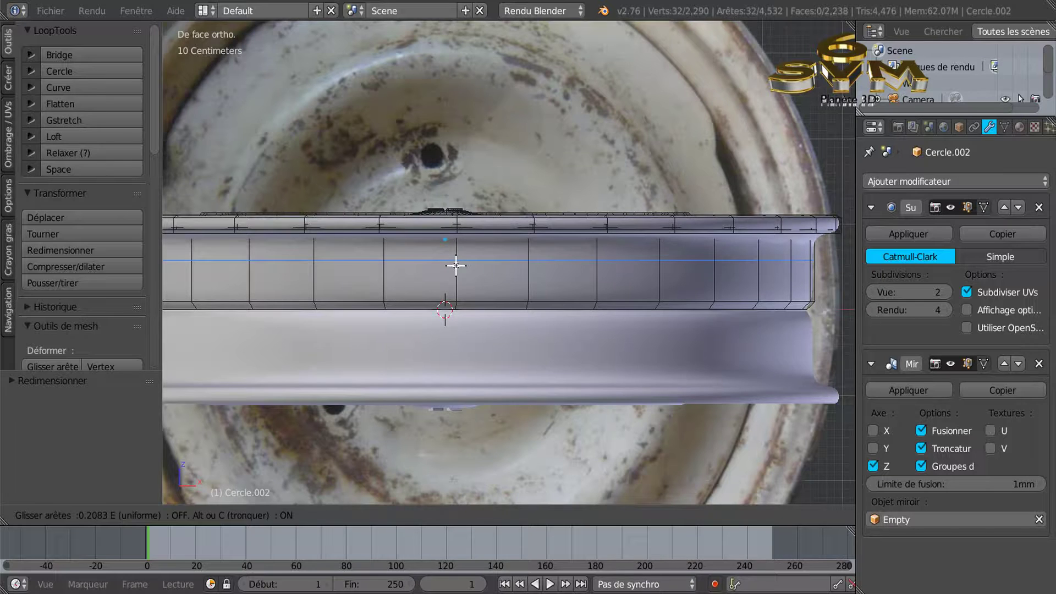
left_click(456, 265)
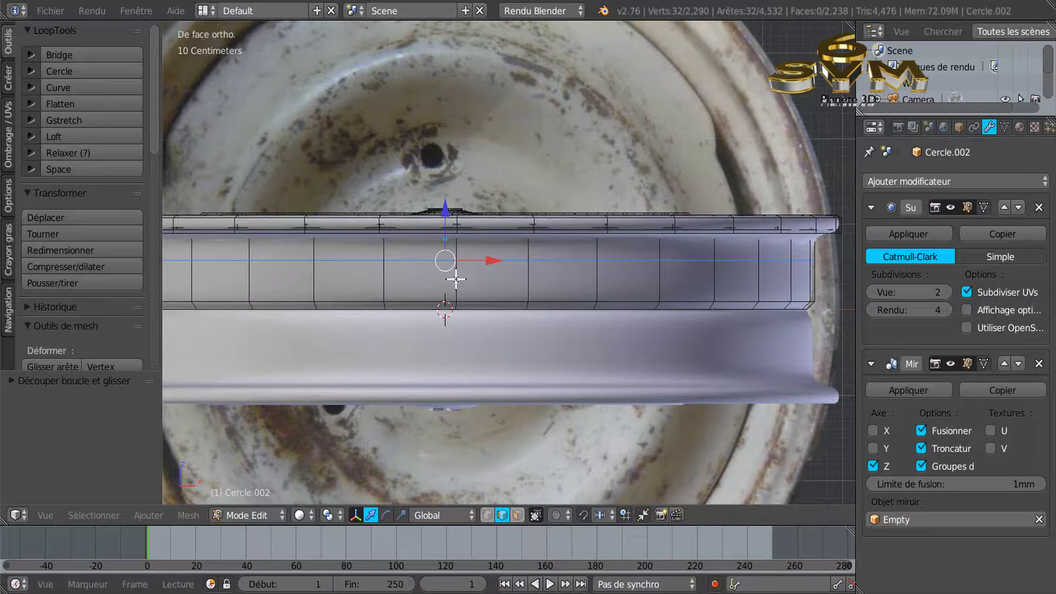
key("ctrl+r")
left_click(456, 279)
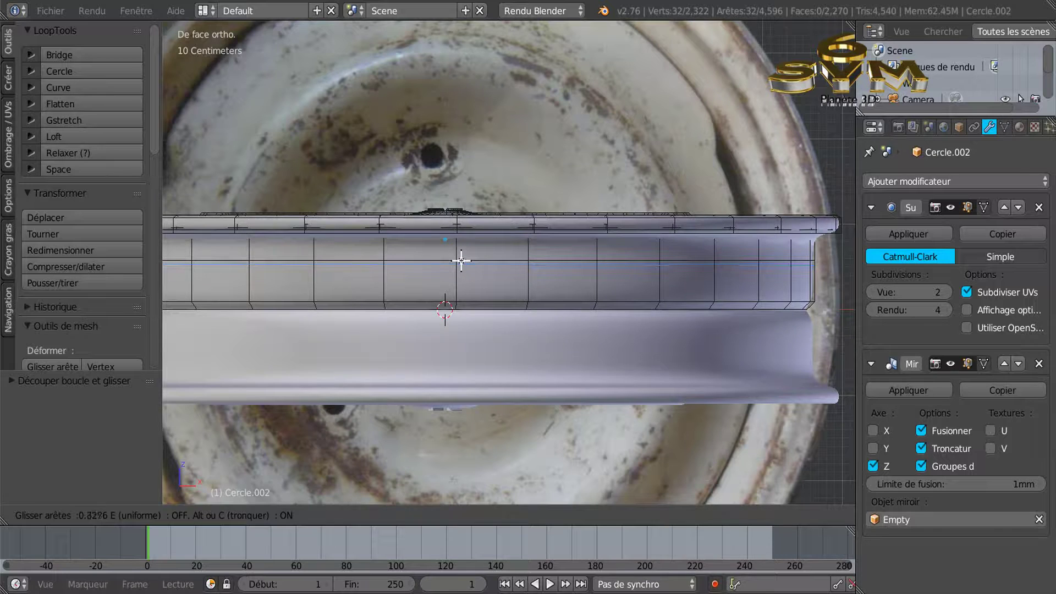
left_click(461, 260)
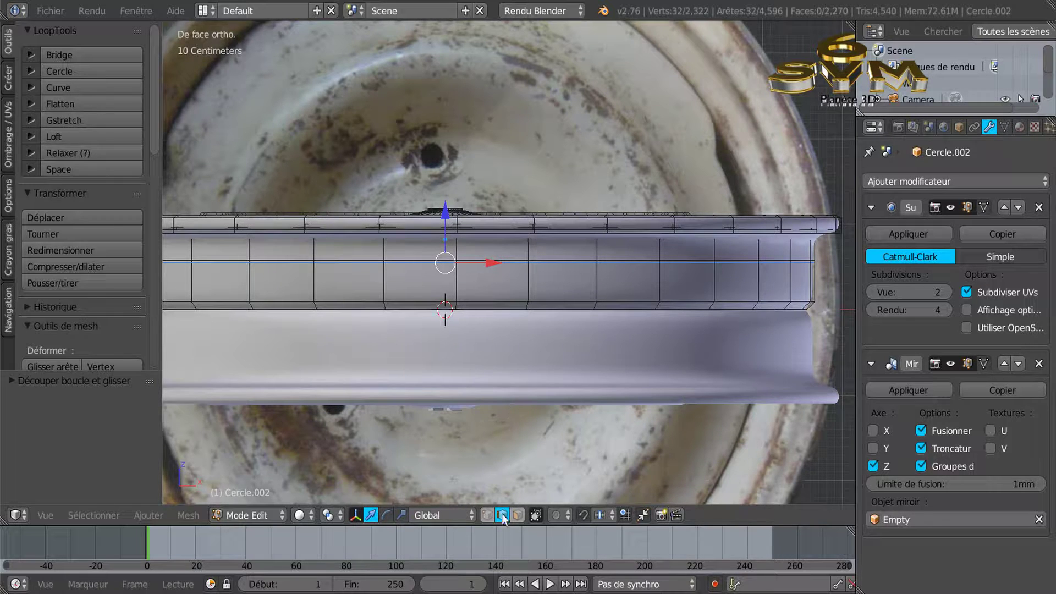
Step: In face select mode, select the two face rings between the new cuts and the central seam and scale them to about 0.986
left_click(517, 516)
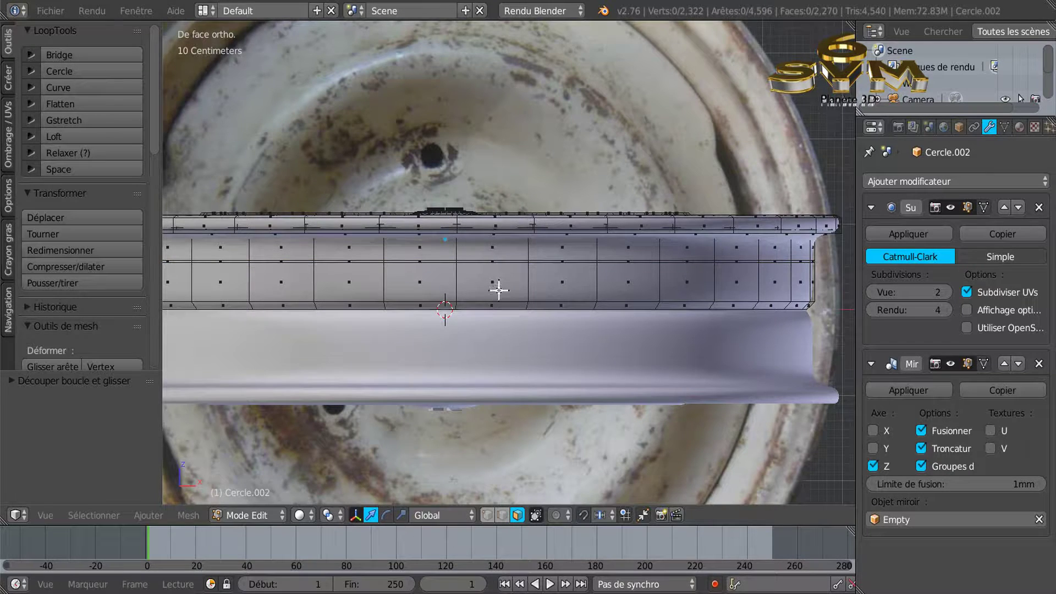
scroll(500, 286, "up", 1)
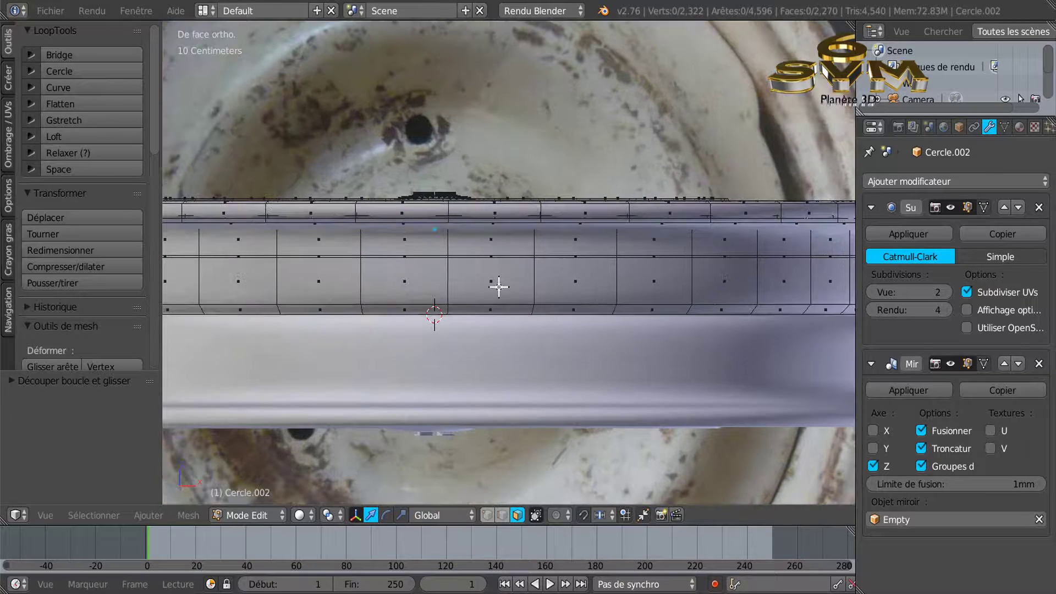
left_click(533, 280, "alt")
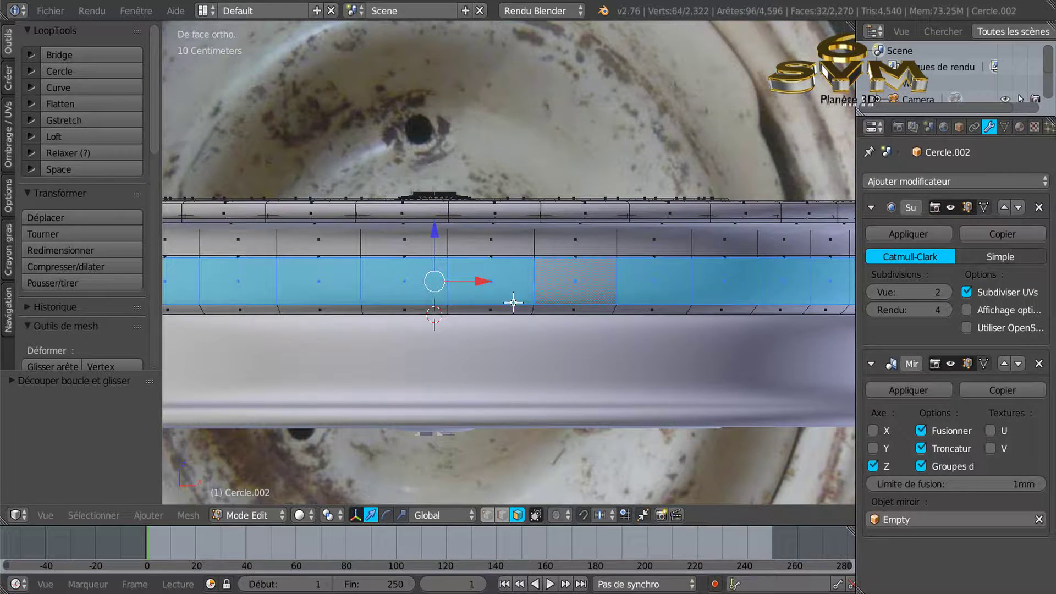
left_click(533, 310, "alt+shift")
scroll(488, 342, "down", 2)
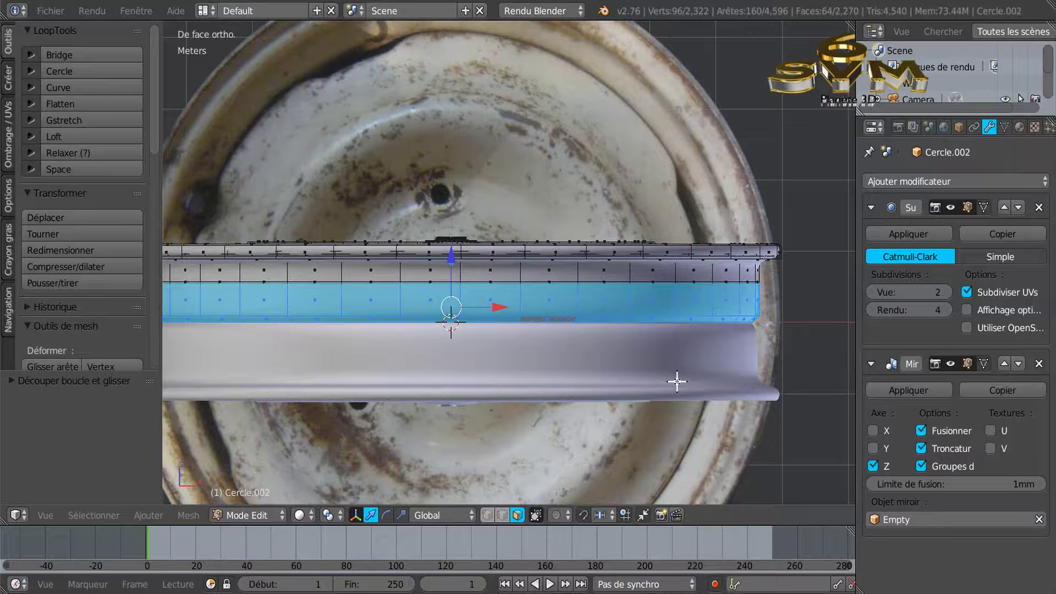
key("s")
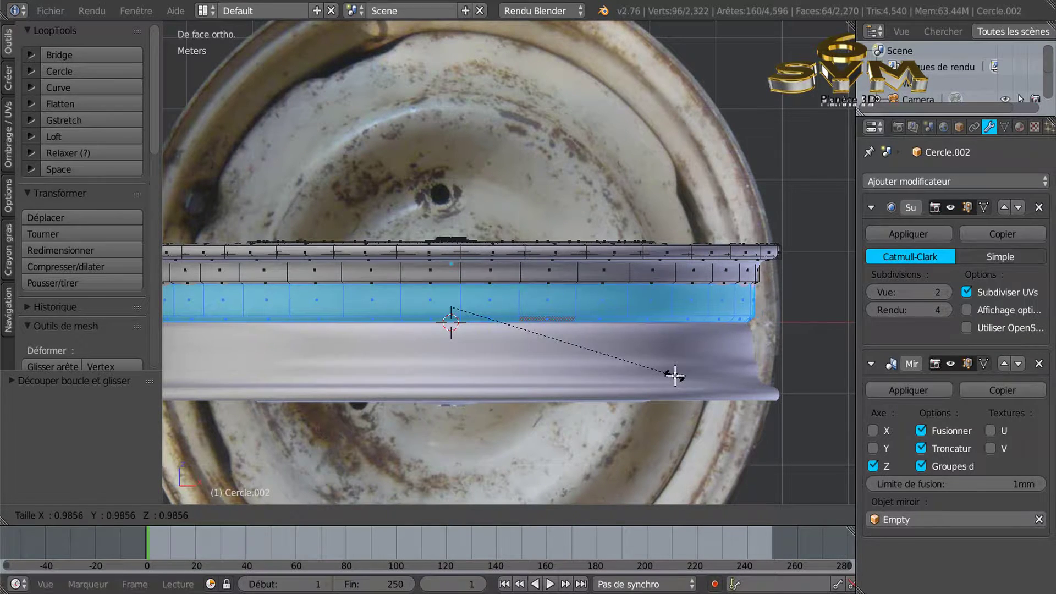
left_click(675, 377)
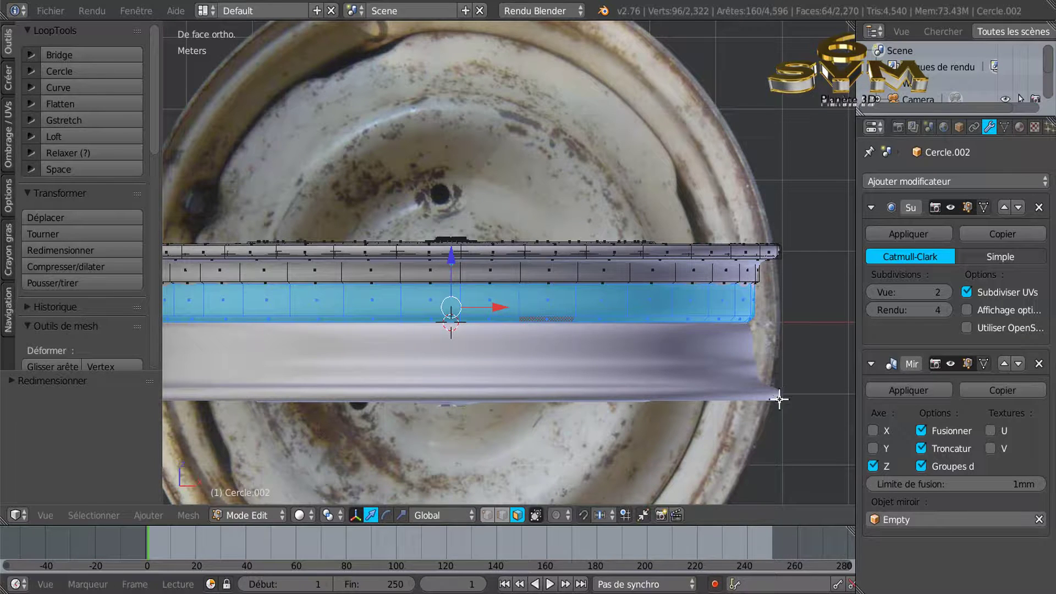
Step: Return to Object Mode and apply the rim's Mirror modifier
key("Tab")
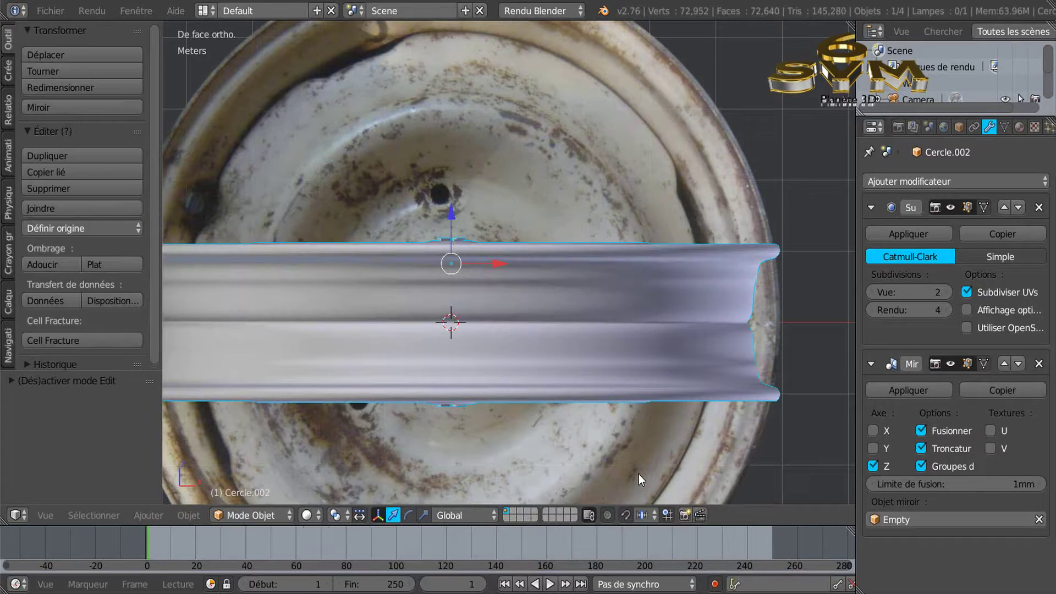
scroll(634, 445, "down", 3)
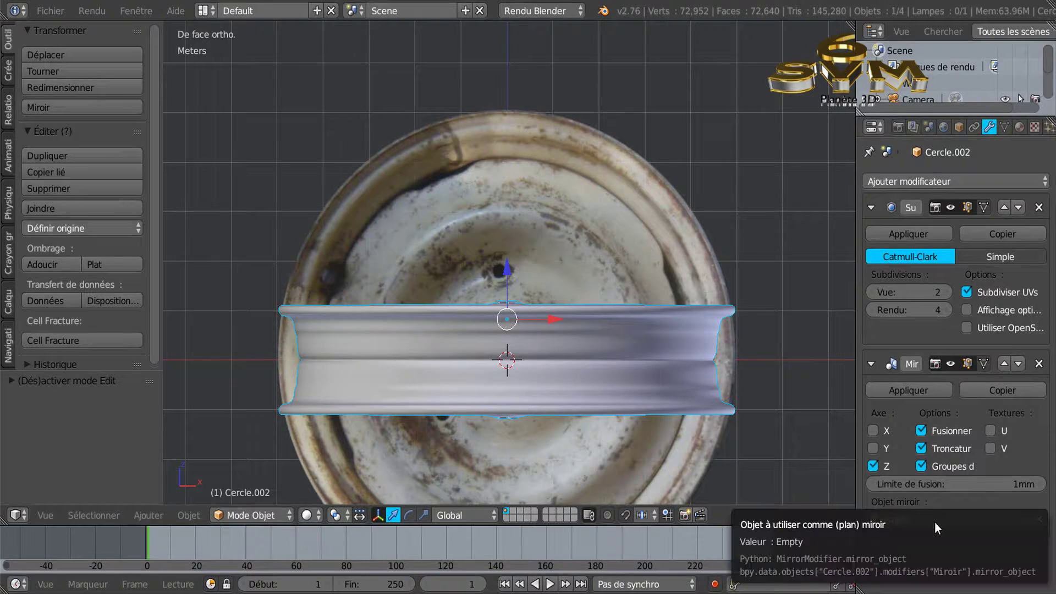
left_click(914, 388)
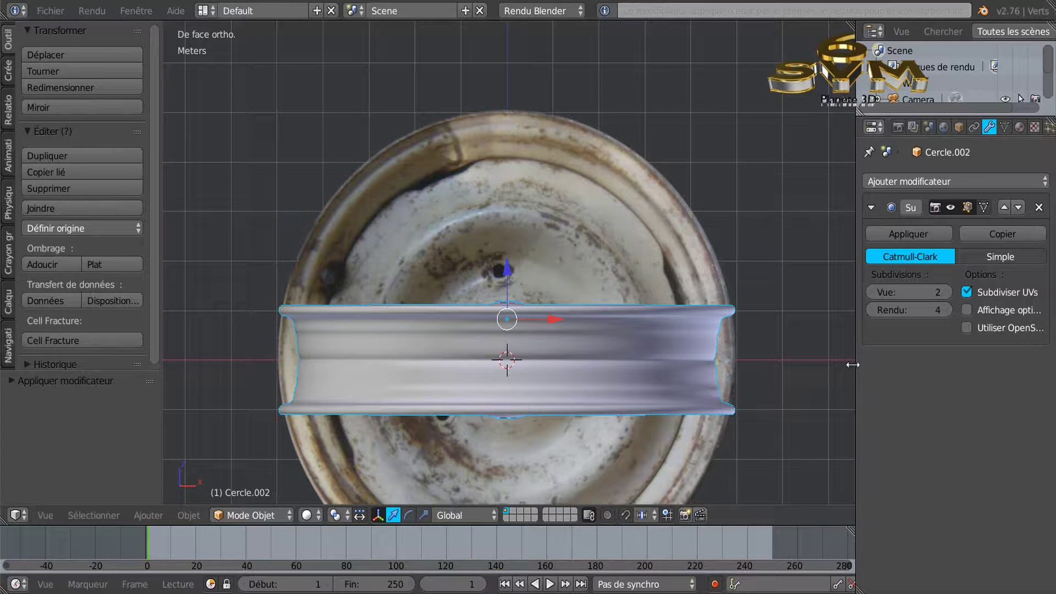
Step: Check the whole rim from above and at an angle, and try rotating it about its vertical axis
key("KP_7")
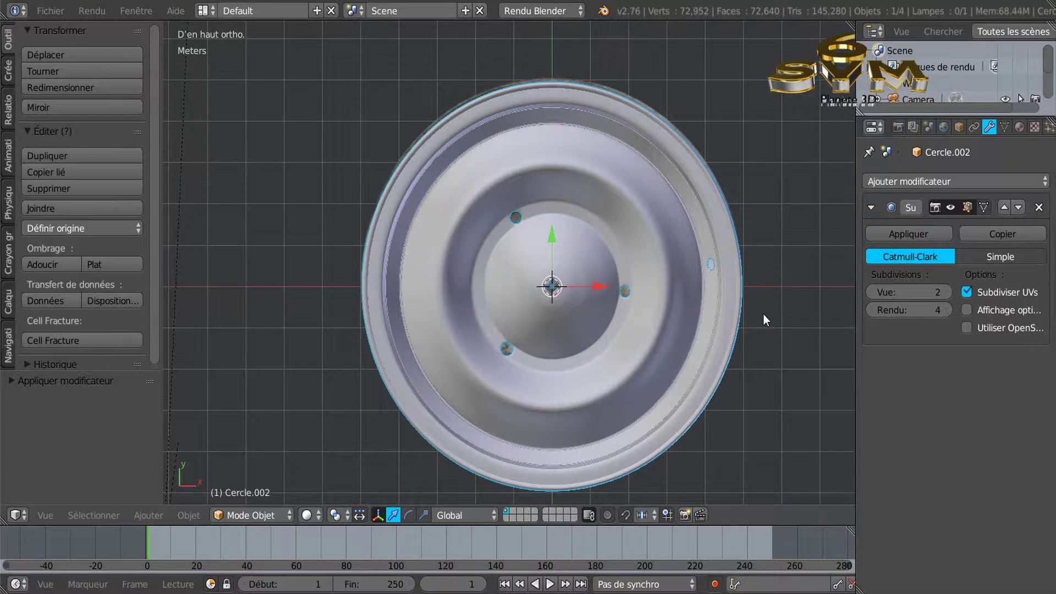
middle_click_drag(764, 314, 725, 308, "shift")
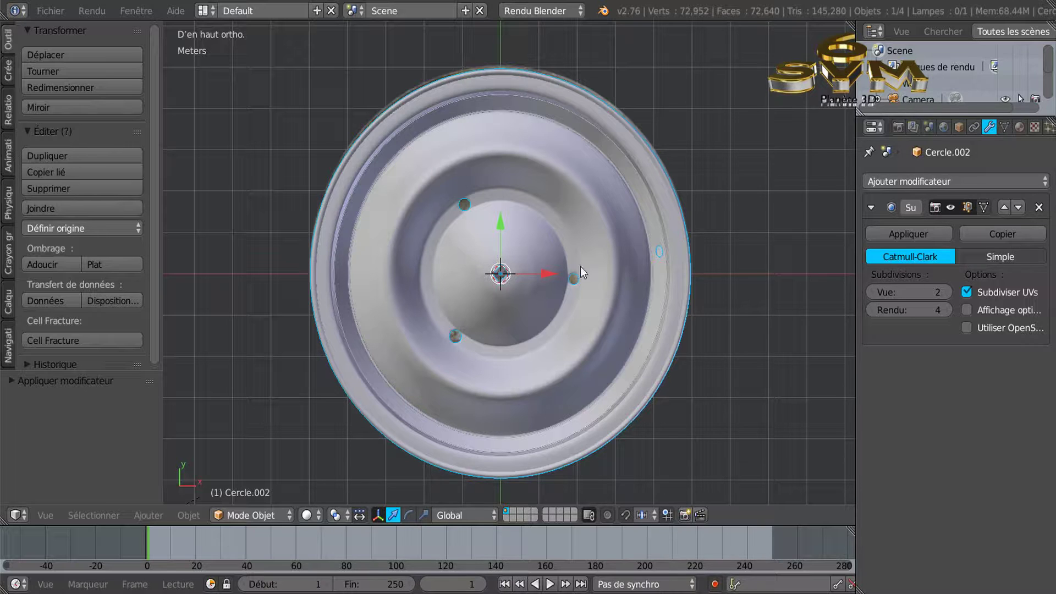
key("r")
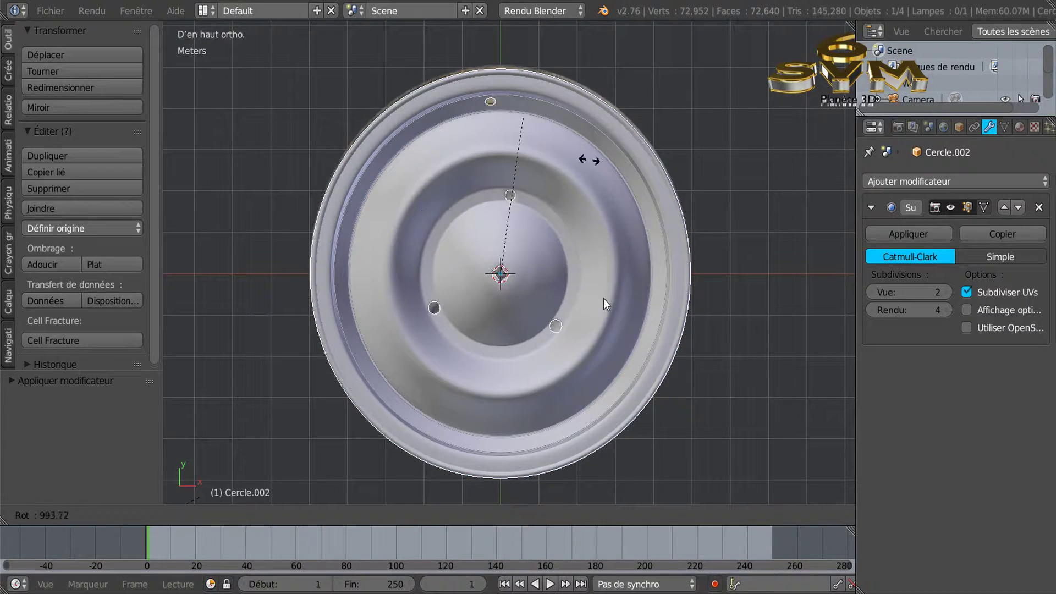
left_click(607, 249)
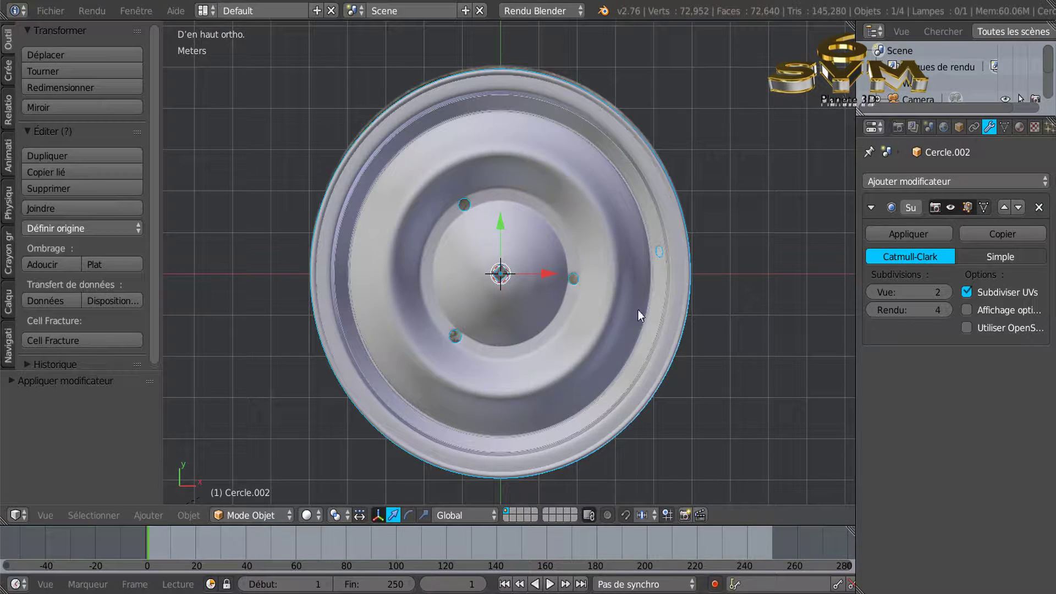
middle_click_drag(763, 376, 777, 241)
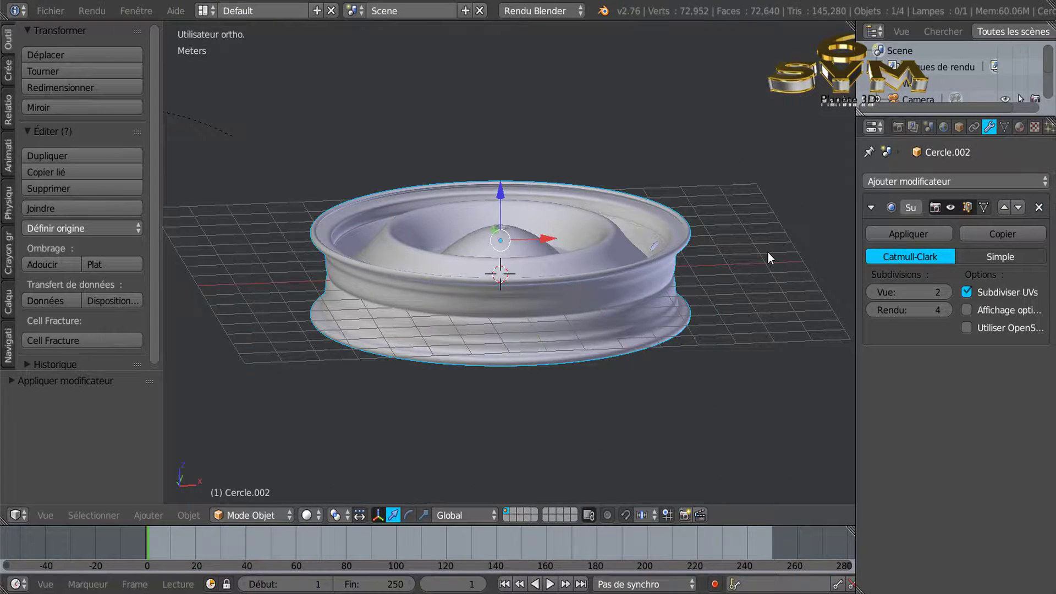
key("KP_4")
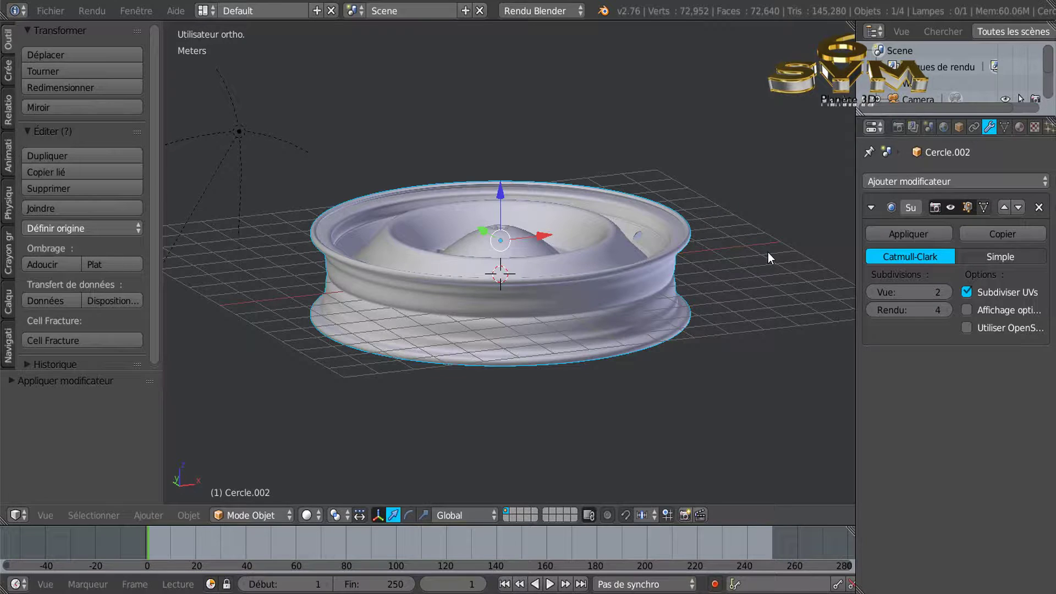
key("KP_1")
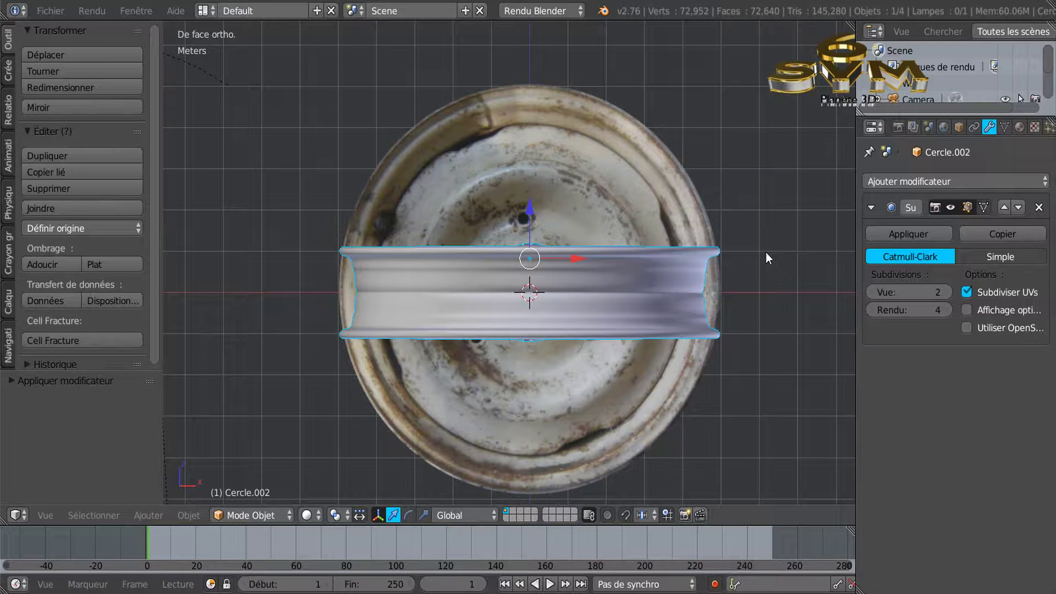
Step: In Edit Mode, add two loop cuts to the wide band above the central seam, one near its upper edge, one at about -0.62 near its lower edge
scroll(659, 286, "up", 2)
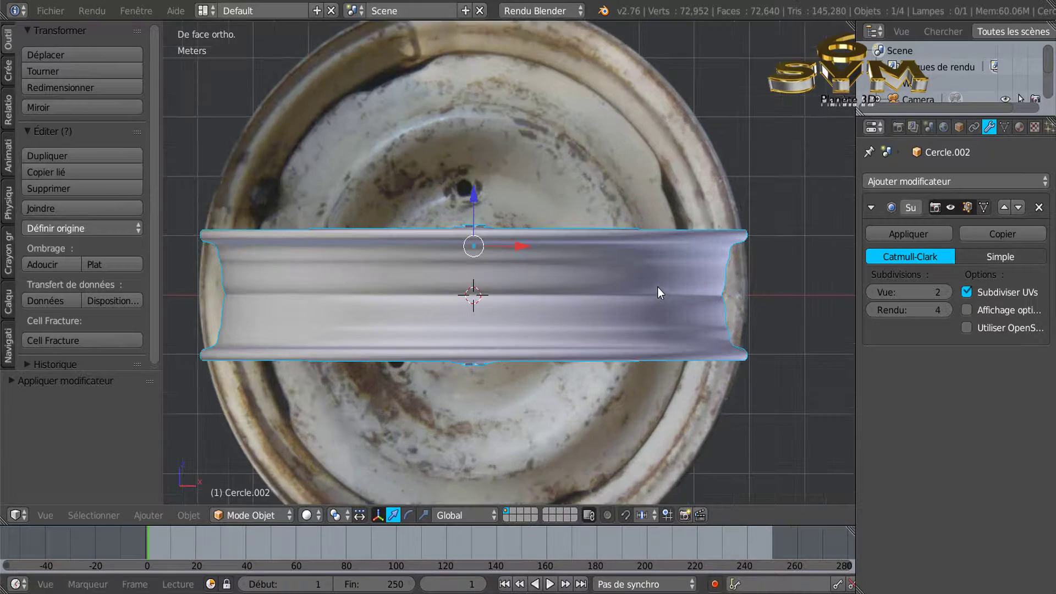
key("Tab")
scroll(615, 279, "up", 2)
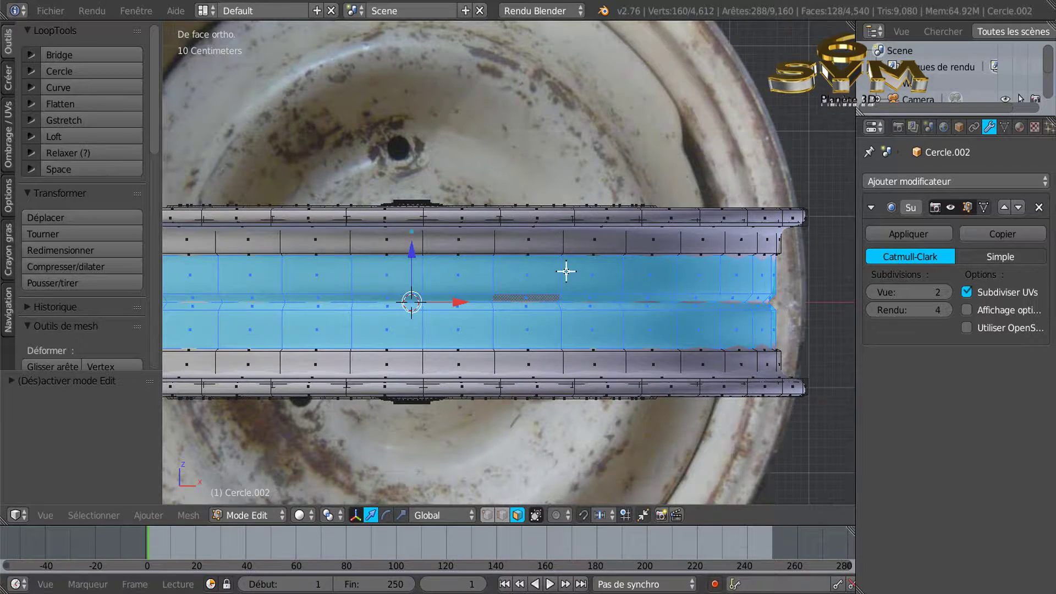
scroll(568, 276, "up", 1)
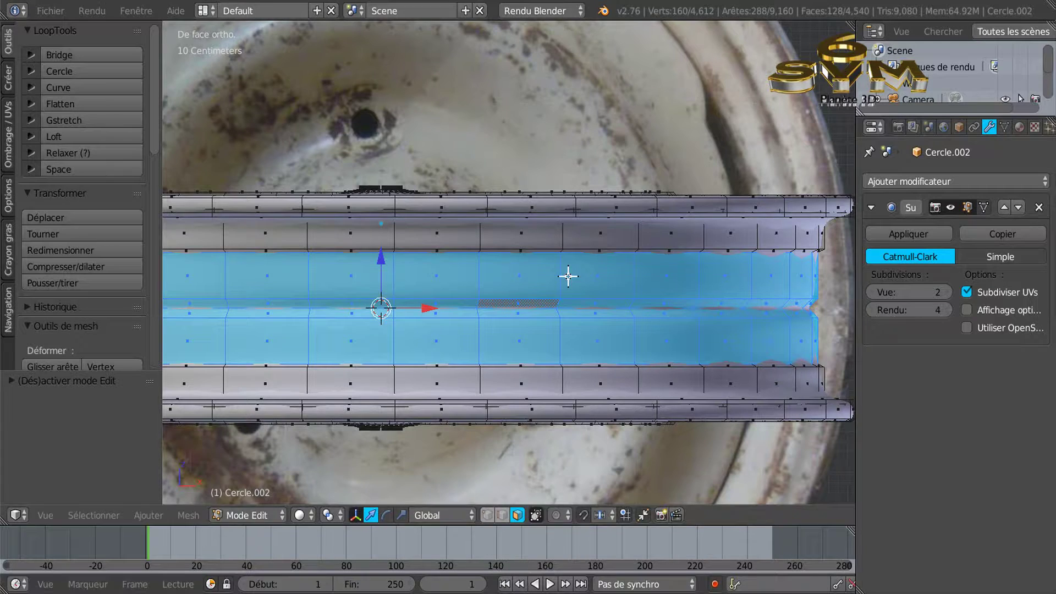
key("ctrl+r")
left_click(568, 275)
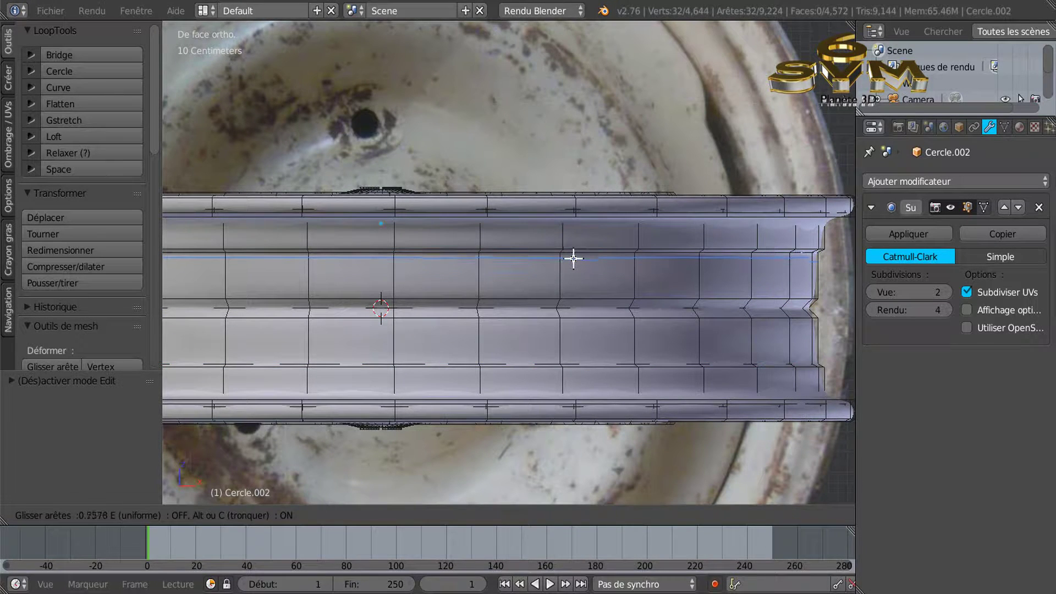
left_click(573, 258)
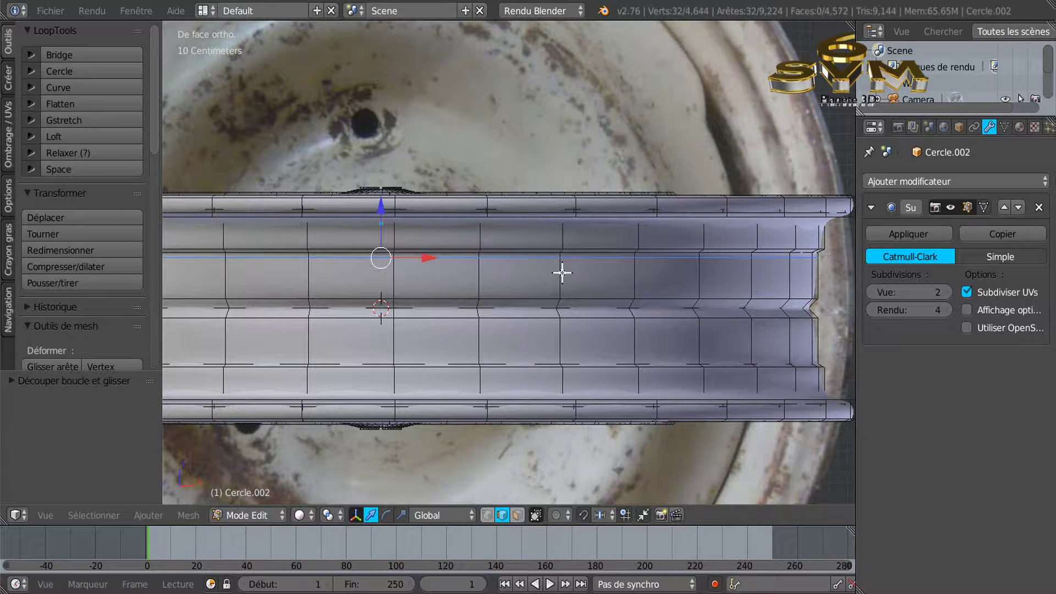
key("ctrl+r")
left_click(563, 273)
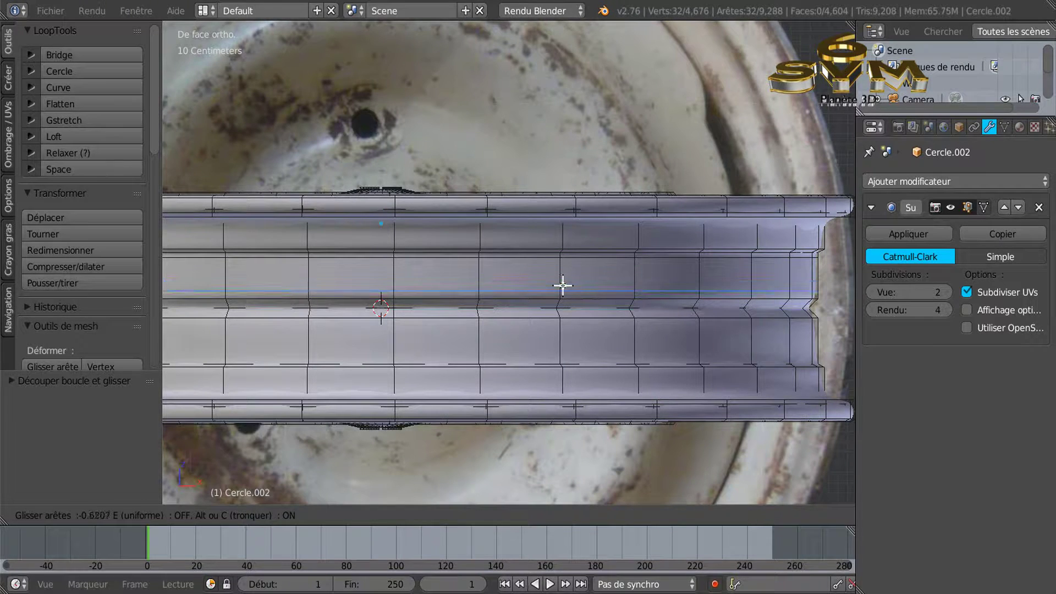
left_click(563, 285)
Step: Add a loop cut to the band below the rim's upper lip and slide it towards the lip, at about 0.70
key("ctrl+r")
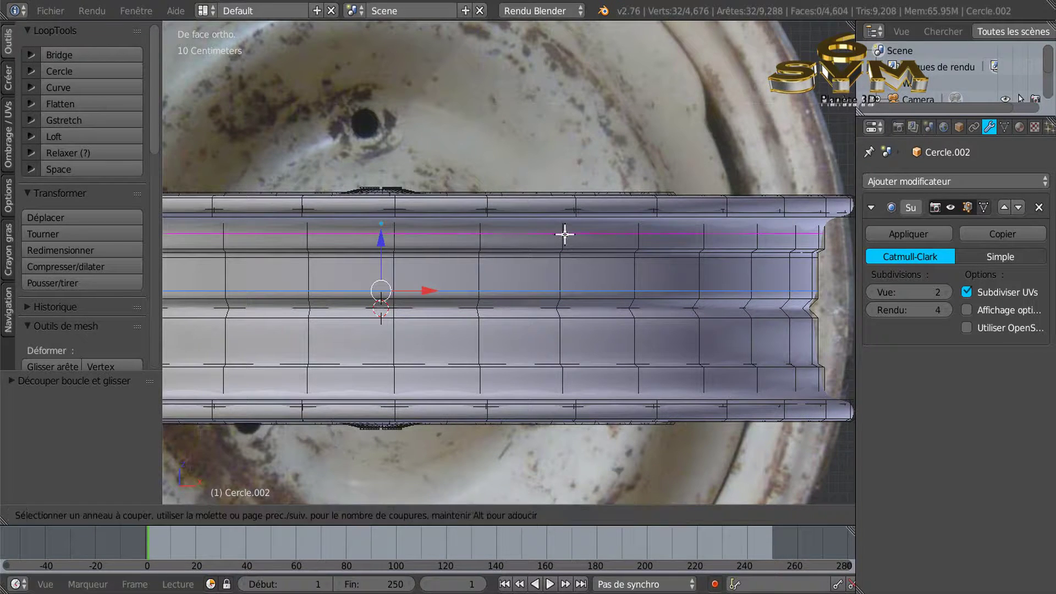
left_click(564, 232)
right_click(564, 231)
key("g")
key("g")
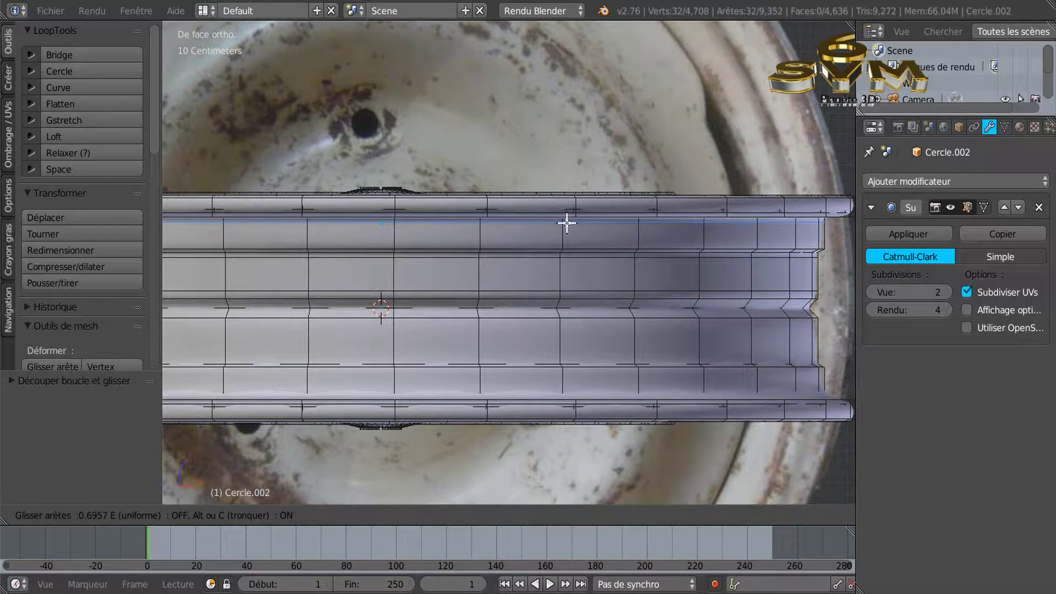
left_click(567, 222)
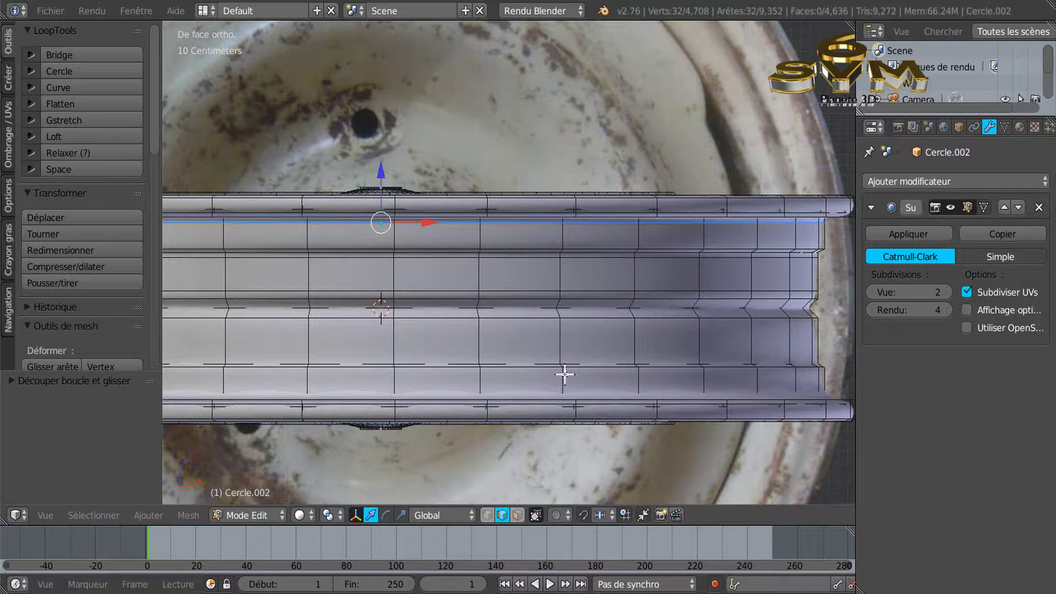
Step: Add a loop cut to the band above the rim's lower lip and slide it towards the lip
key("ctrl+r")
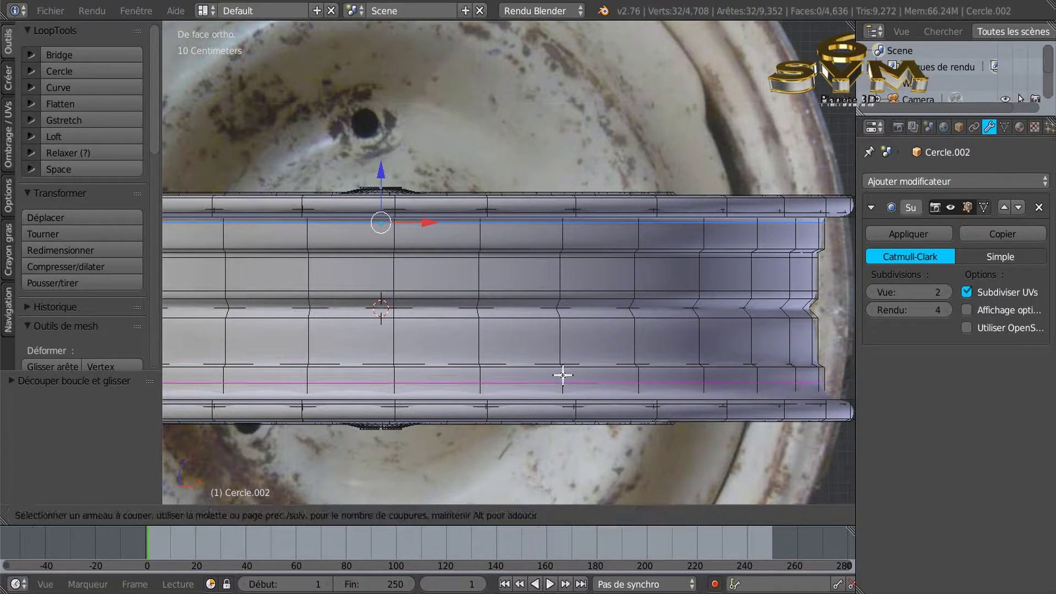
left_click(562, 375)
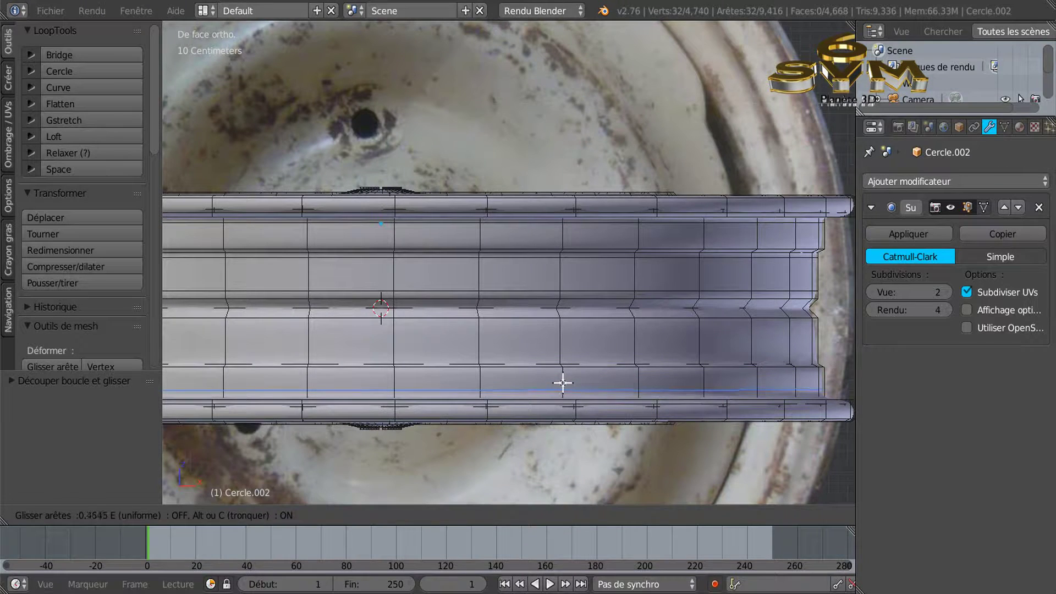
left_click(563, 384)
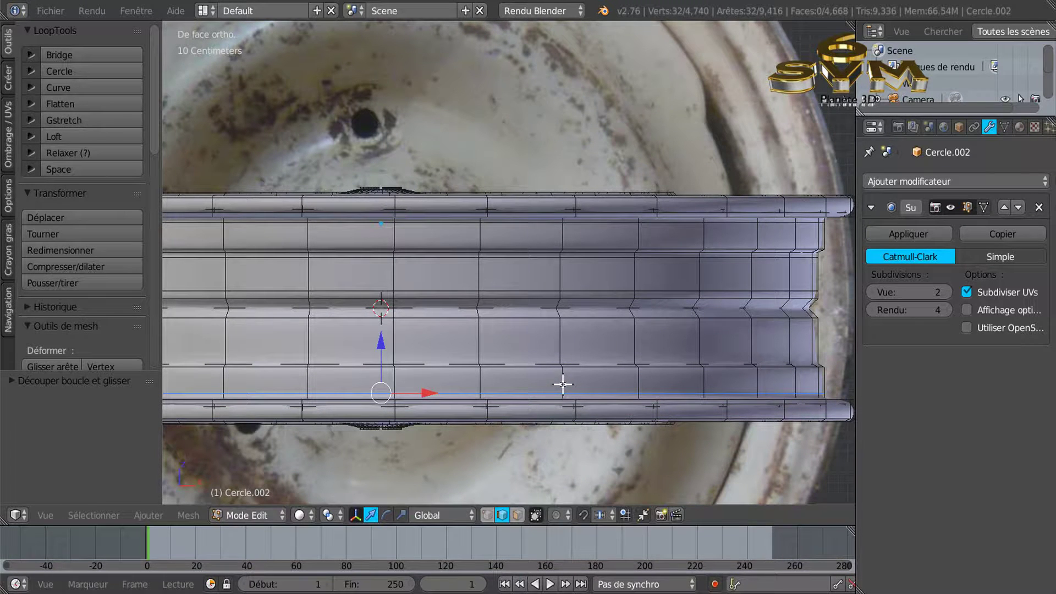
Step: Add two loop cuts to the wide band below the central seam, one near its lower edge and one near its upper edge
key("ctrl+r")
left_click(559, 336)
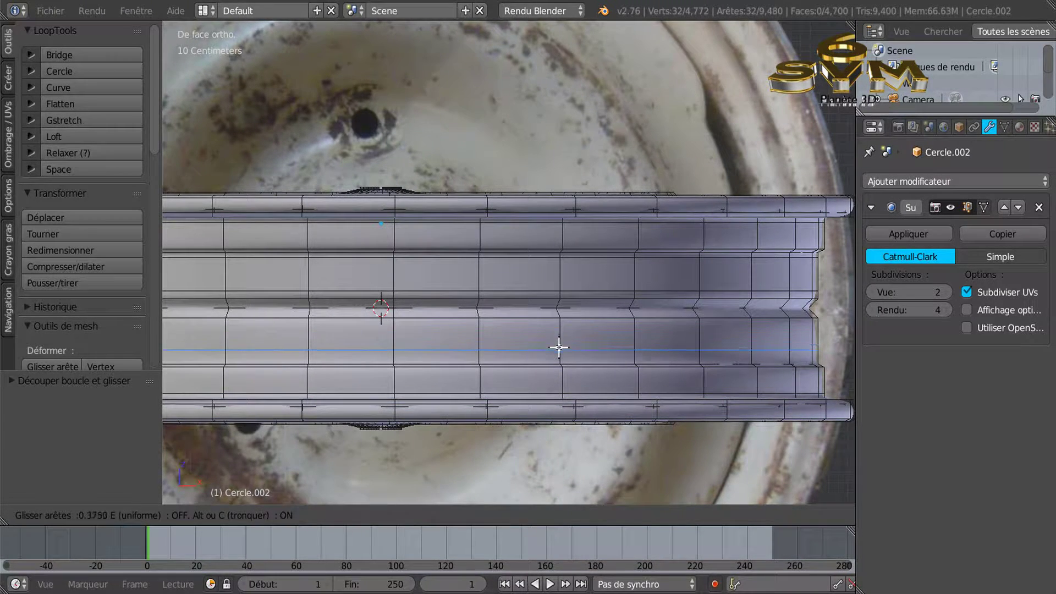
left_click(559, 350)
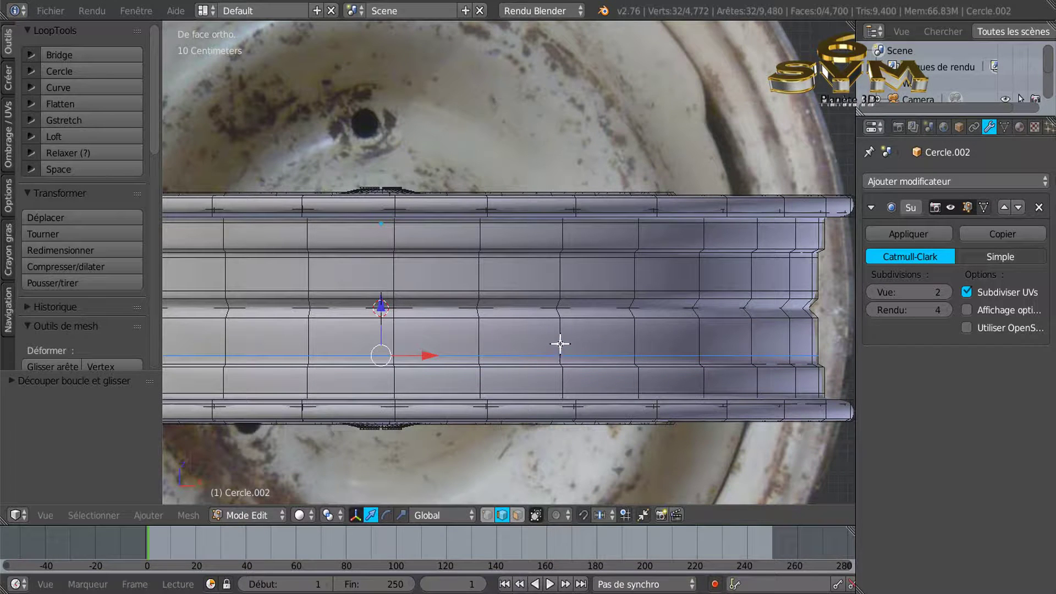
key("ctrl+r")
left_click(563, 336)
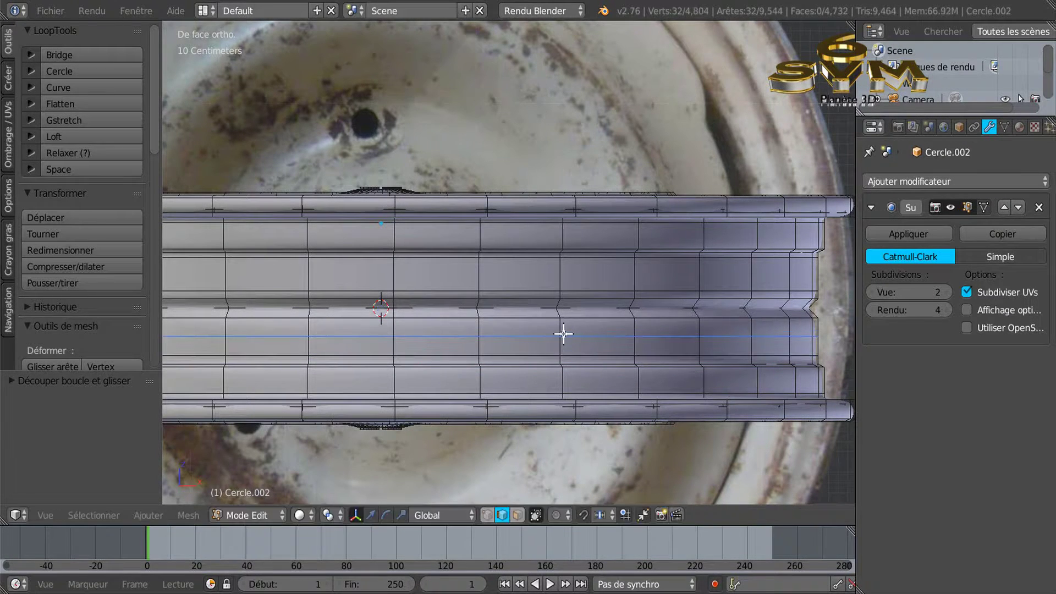
left_click(566, 327)
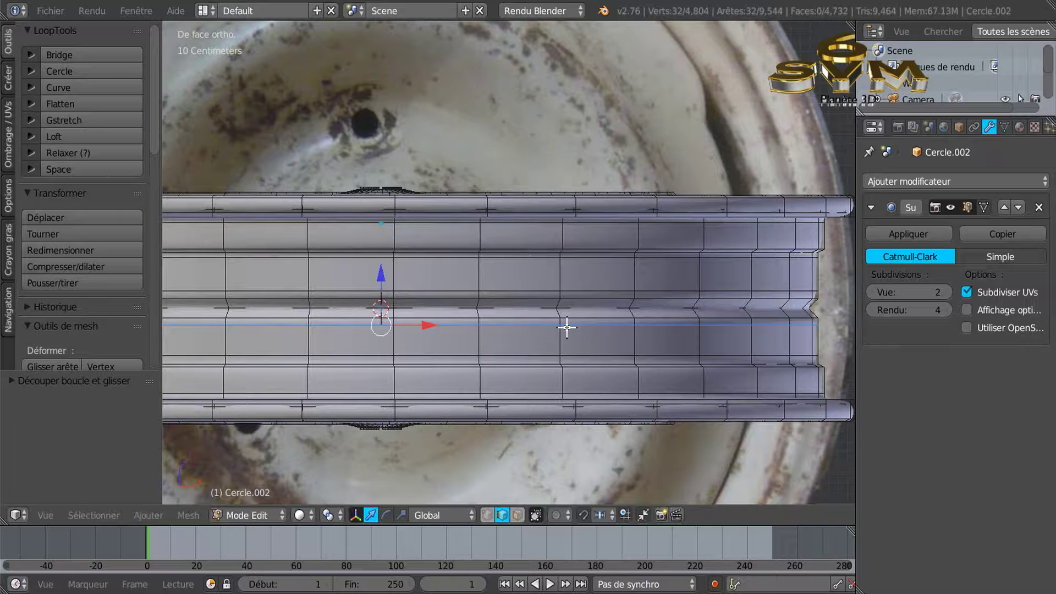
Step: Widen the 3D view and examine the whole rim mesh from the side and from several raised angles
scroll(629, 299, "down", 1)
scroll(629, 299, "down", 1)
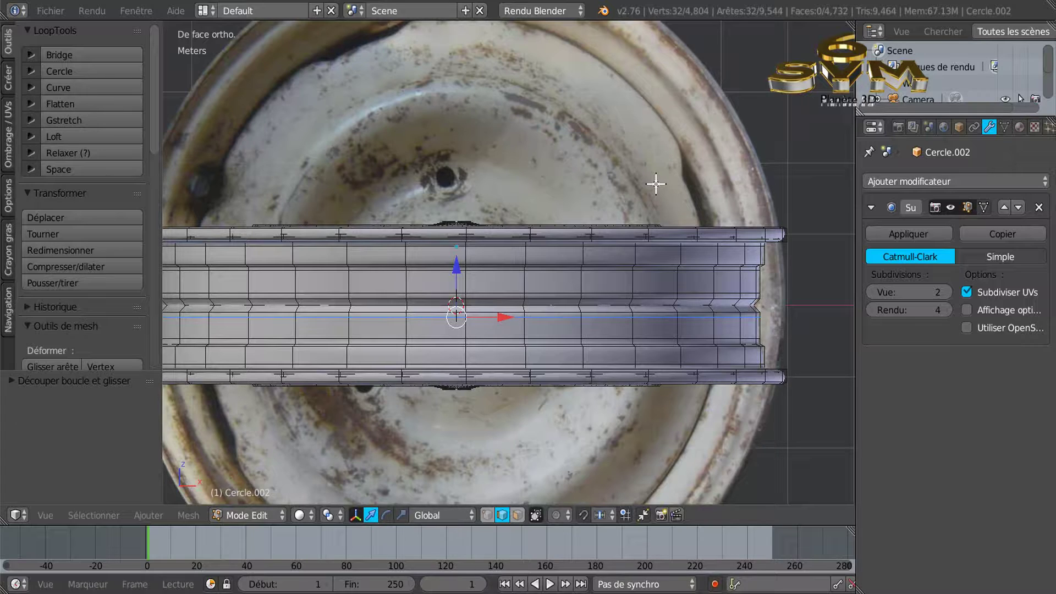
left_click_drag(856, 168, 888, 168)
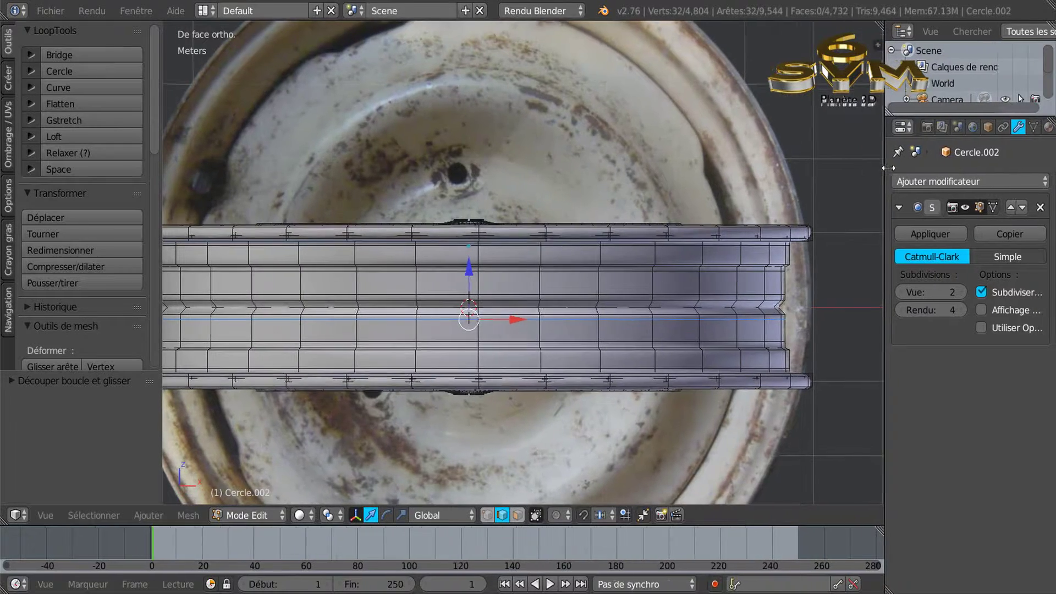
scroll(801, 189, "down", 3)
middle_click_drag(802, 189, 676, 252)
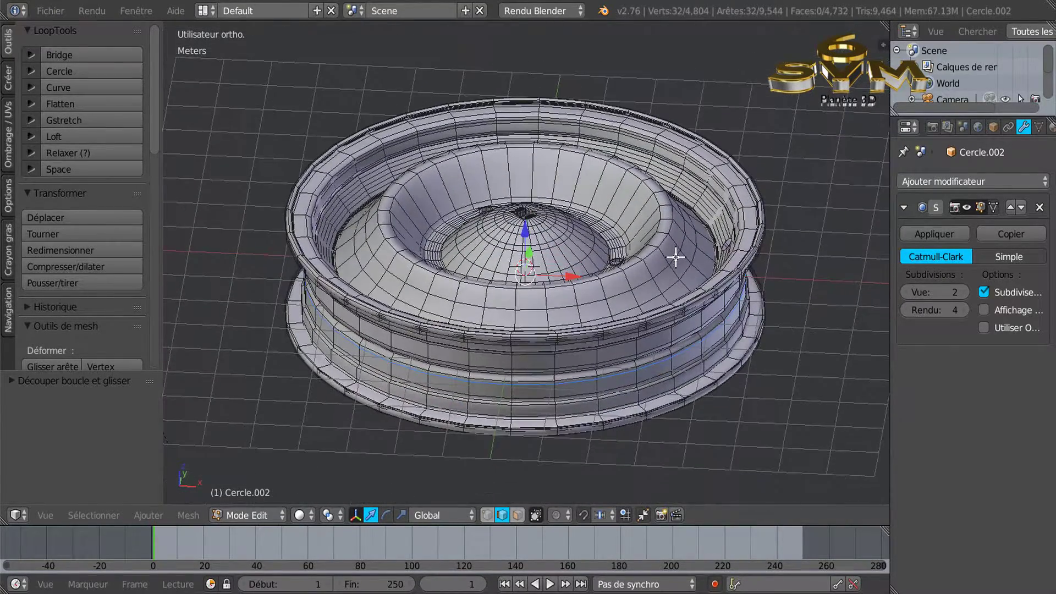
middle_click_drag(682, 314, 680, 287)
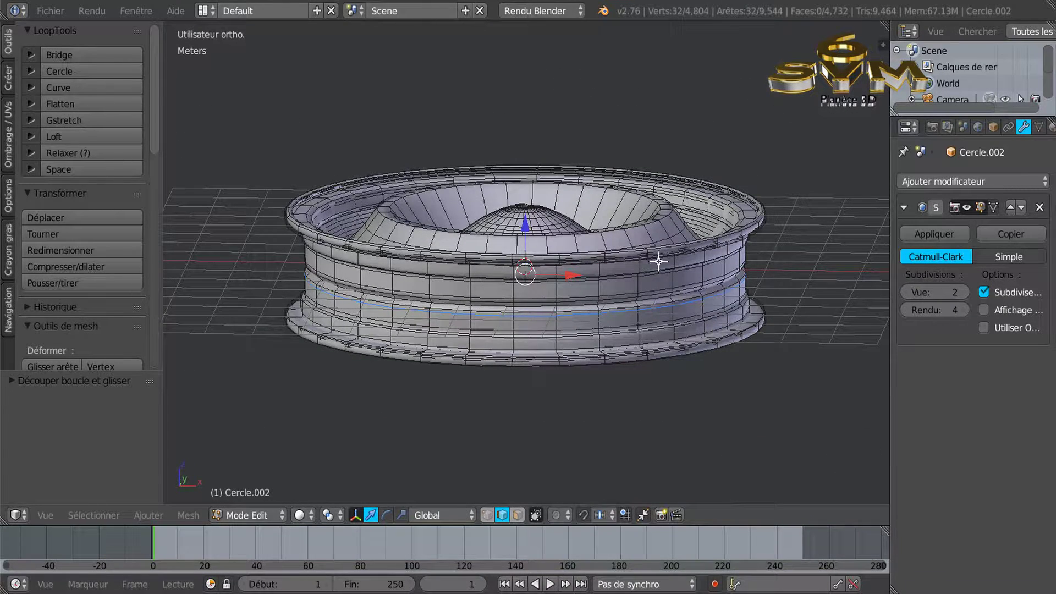
middle_click_drag(674, 266, 663, 279)
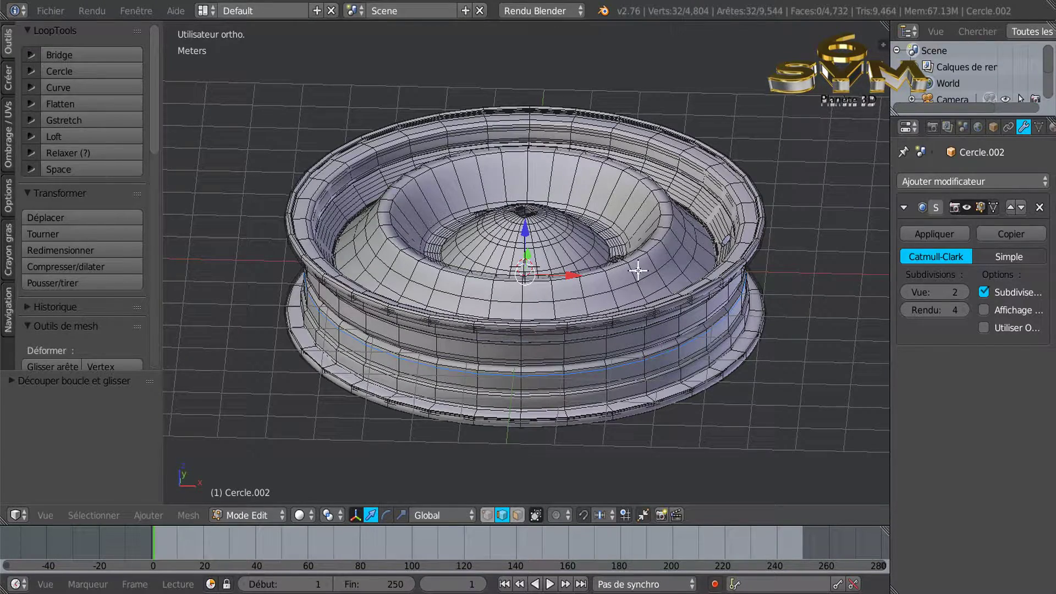
middle_click_drag(674, 262, 677, 298)
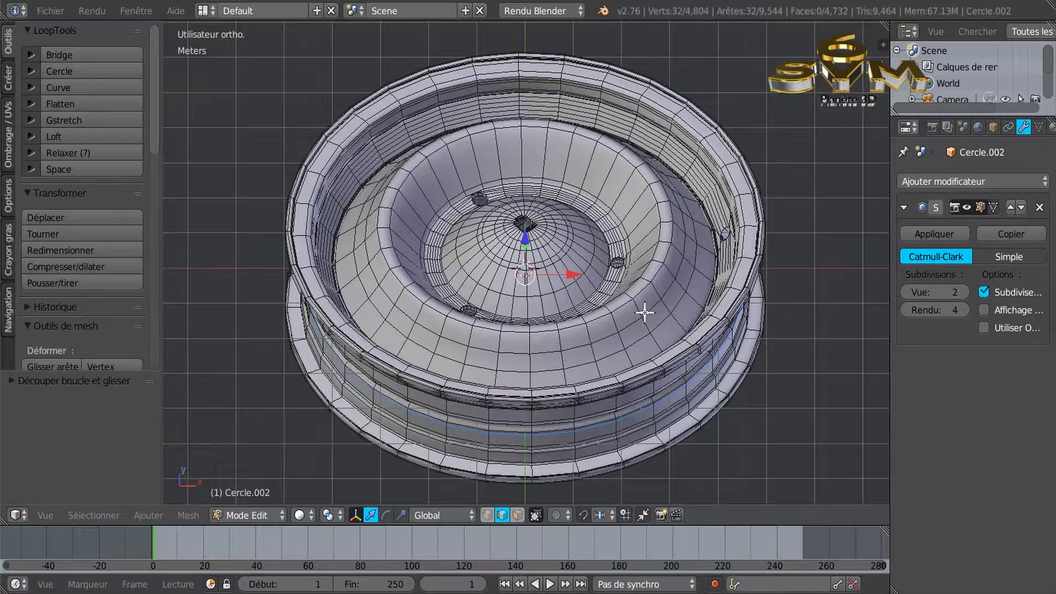
middle_click_drag(825, 236, 807, 284)
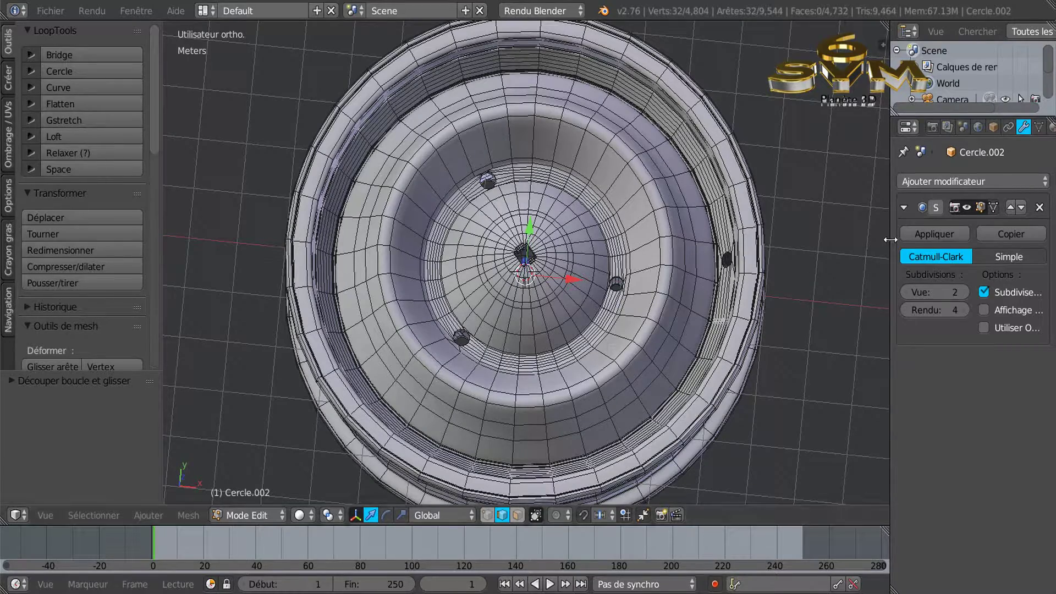
Step: Enlarge the 3D view further and examine the wheel from directly above
left_click_drag(890, 242, 948, 234)
scroll(857, 263, "down", 1)
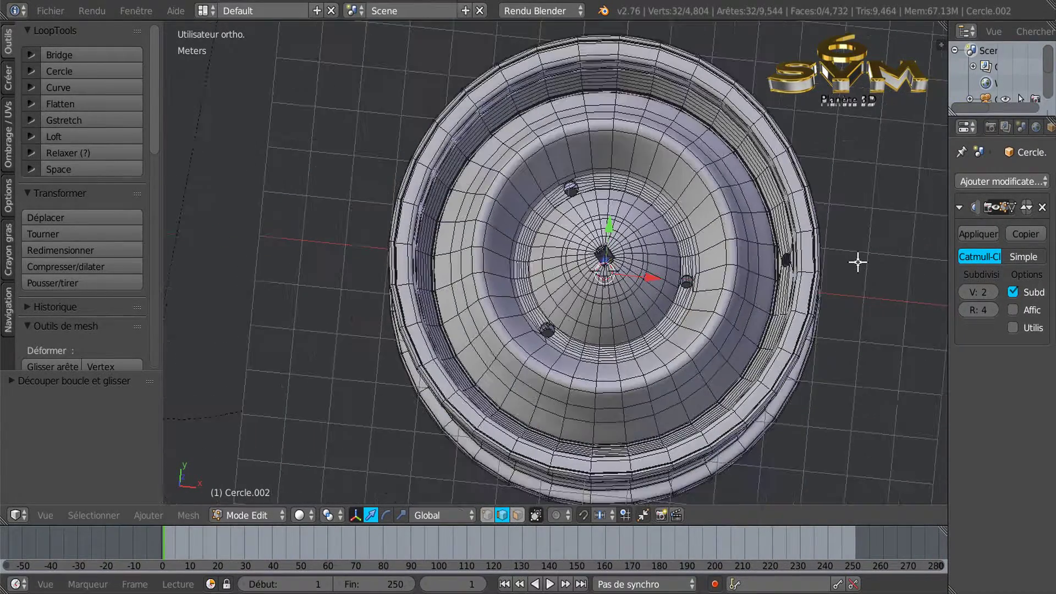
middle_click_drag(860, 246, 825, 246)
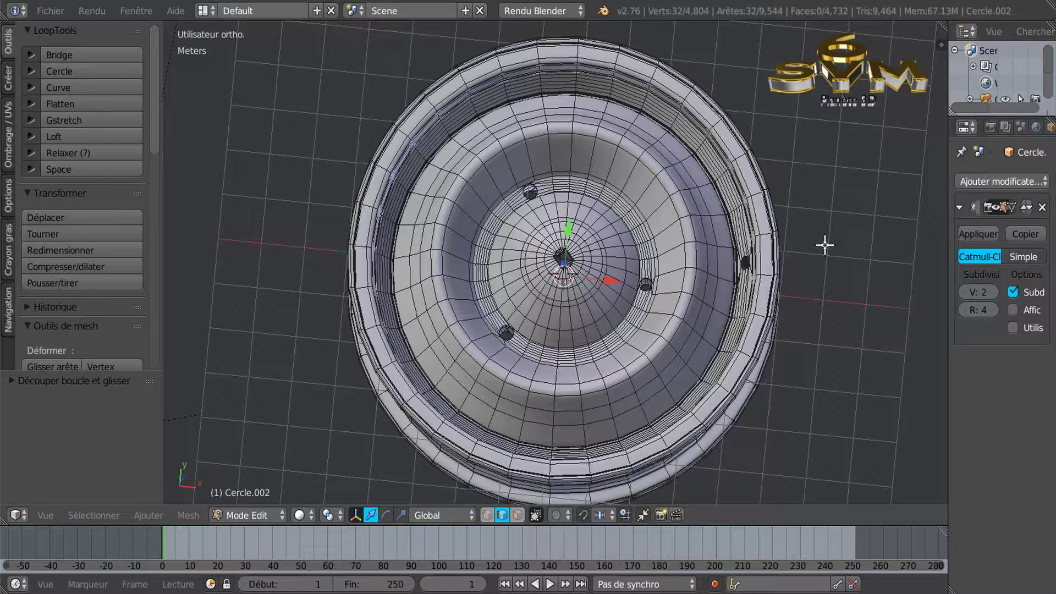
key("KP_7")
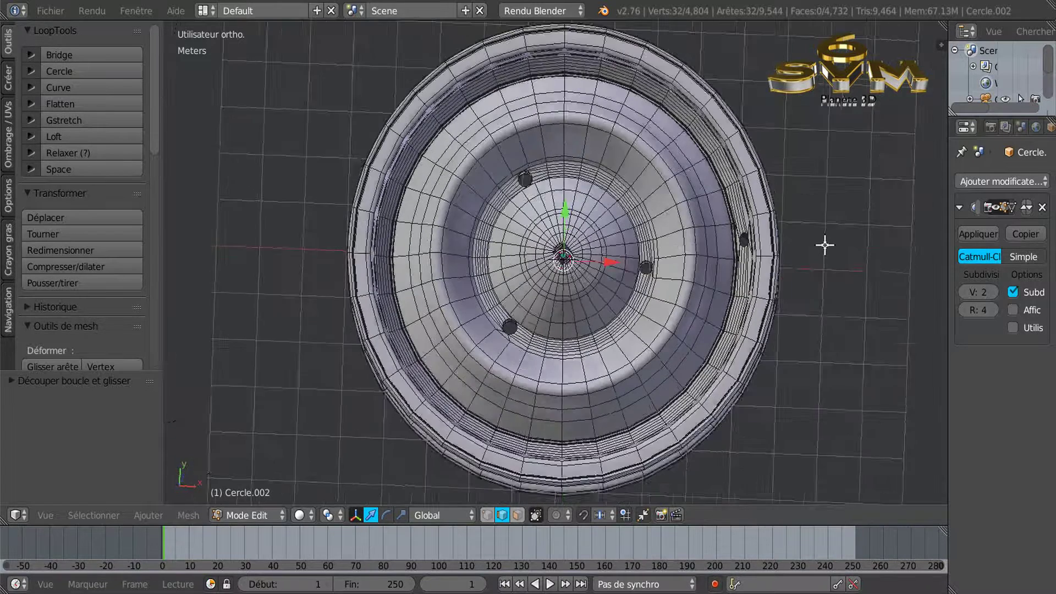
middle_click_drag(820, 260, 770, 273, "shift")
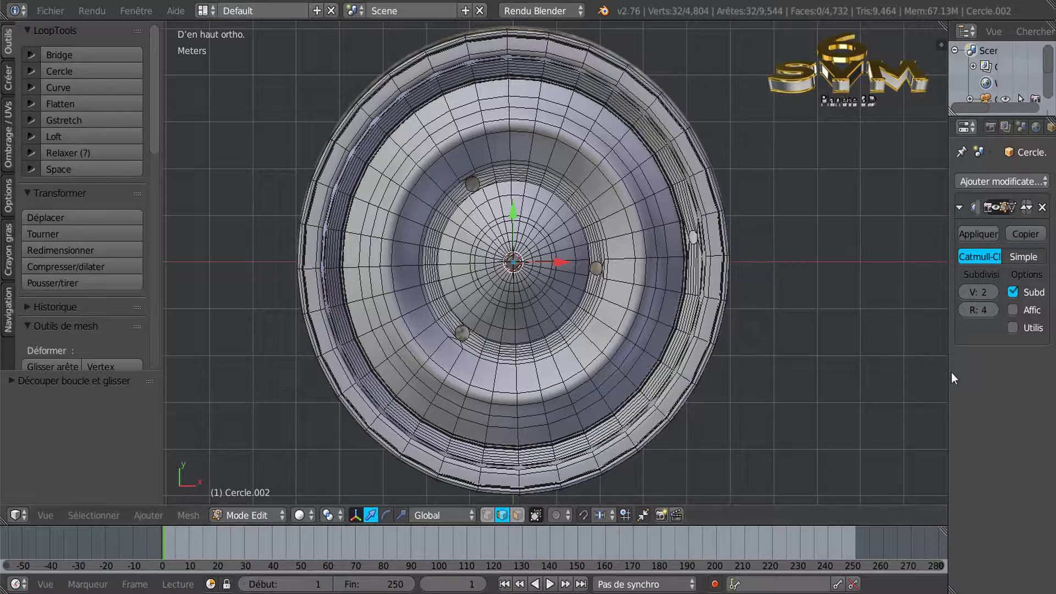
scroll(947, 372, "down", 1)
left_click_drag(947, 372, 971, 379)
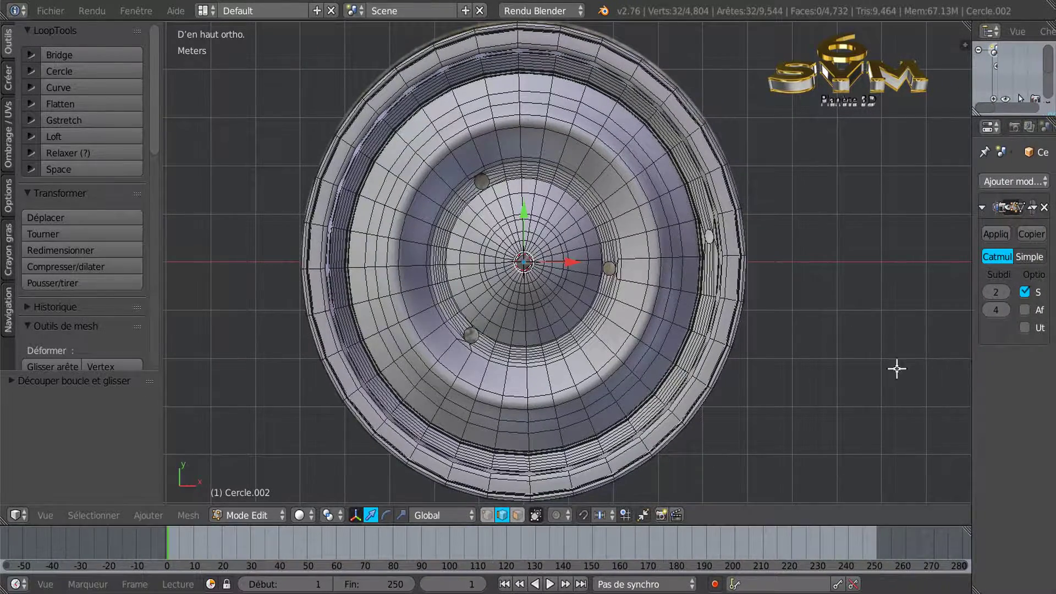
middle_click_drag(876, 374, 820, 367, "shift")
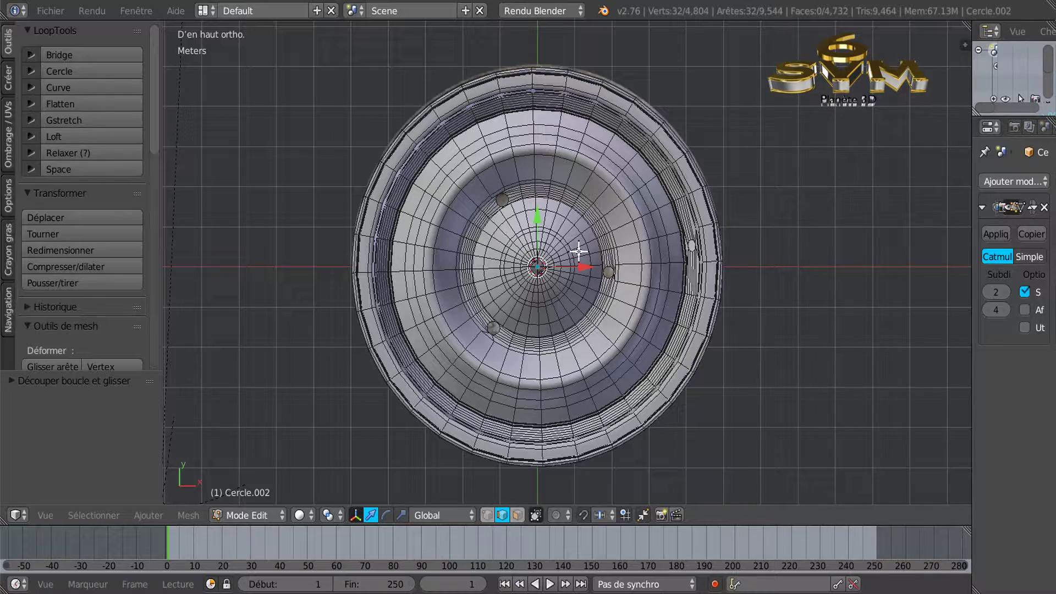
scroll(695, 364, "up", 2)
scroll(694, 385, "down", 3)
Step: View the rim's underside up close and set the Subdivision Surface modifier's viewport level to 0
middle_click_drag(702, 380, 709, 158)
middle_click_drag(710, 252, 676, 226)
scroll(627, 277, "up", 2)
scroll(630, 279, "up", 5)
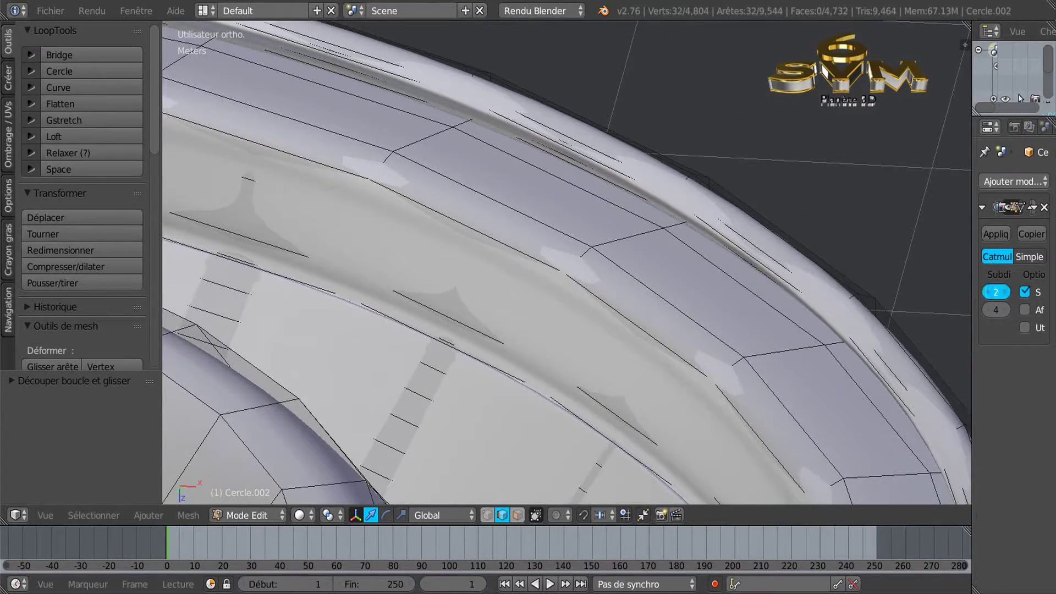
left_click(985, 291)
left_click(984, 291)
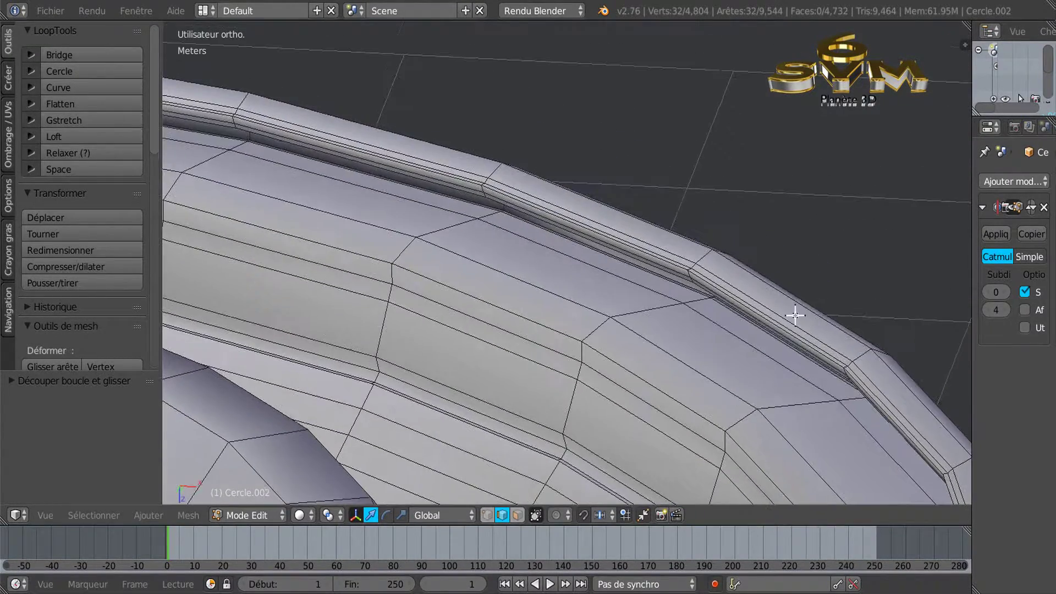
Step: In face selection mode, select the face loop just inside the rim's outer lip on the underside and delete its edges
scroll(797, 314, "up", 2)
middle_click_drag(797, 313, 694, 302)
middle_click_drag(674, 344, 667, 287)
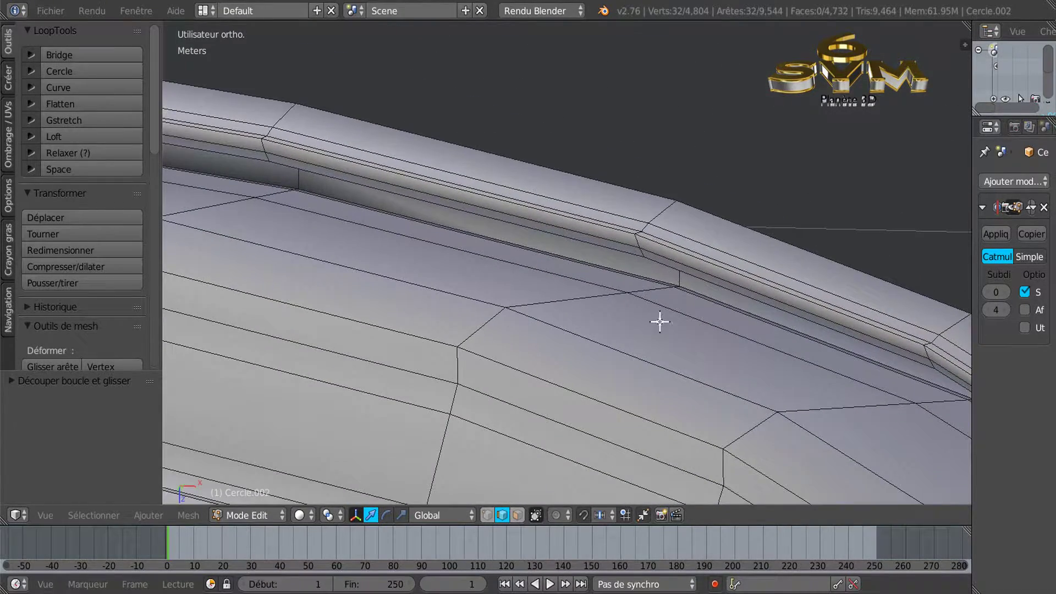
scroll(660, 322, "down", 2)
middle_click_drag(599, 420, 663, 315)
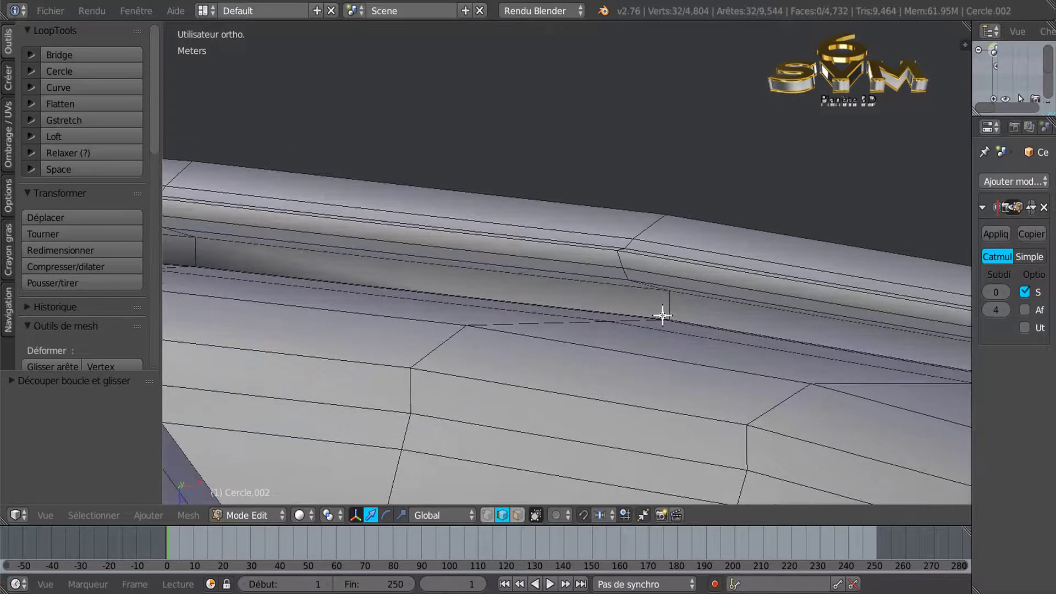
scroll(662, 315, "up", 1)
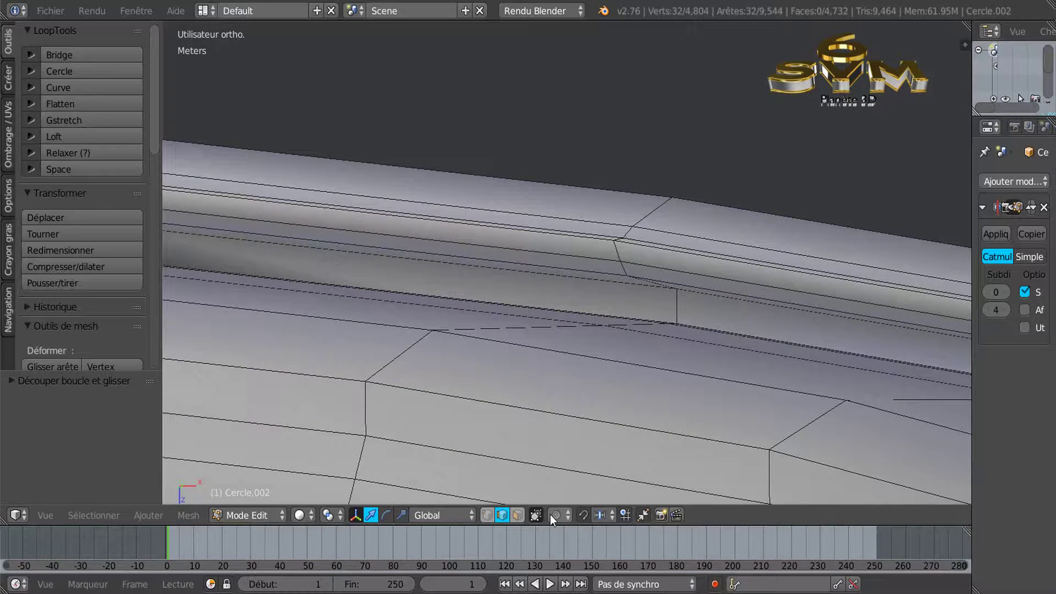
left_click(517, 515)
right_click(665, 323, "alt")
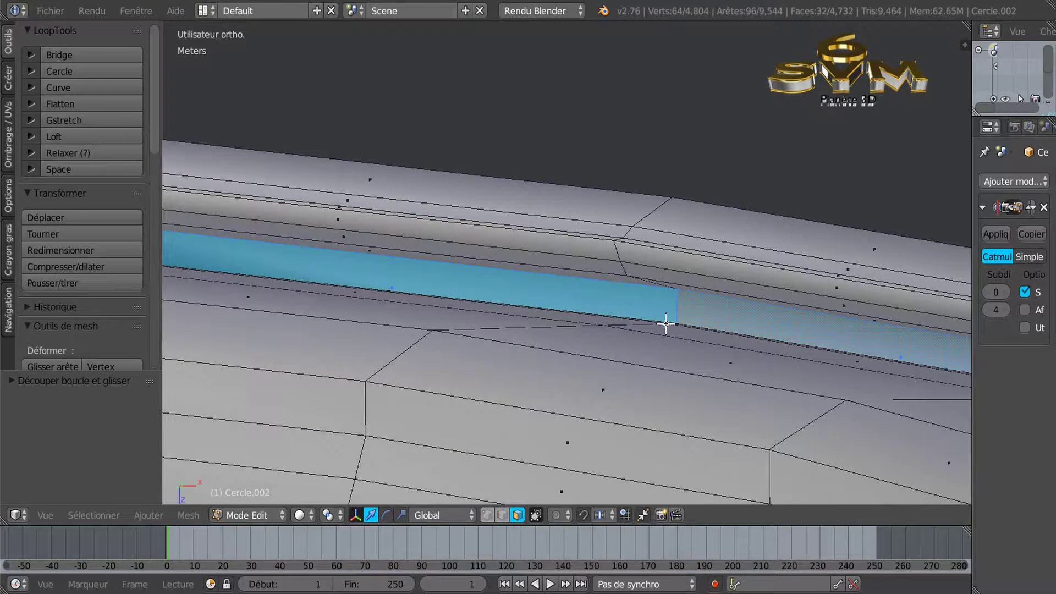
middle_click_drag(665, 323, 658, 345)
scroll(657, 345, "down", 4)
middle_click_drag(667, 306, 620, 347)
scroll(655, 326, "up", 4)
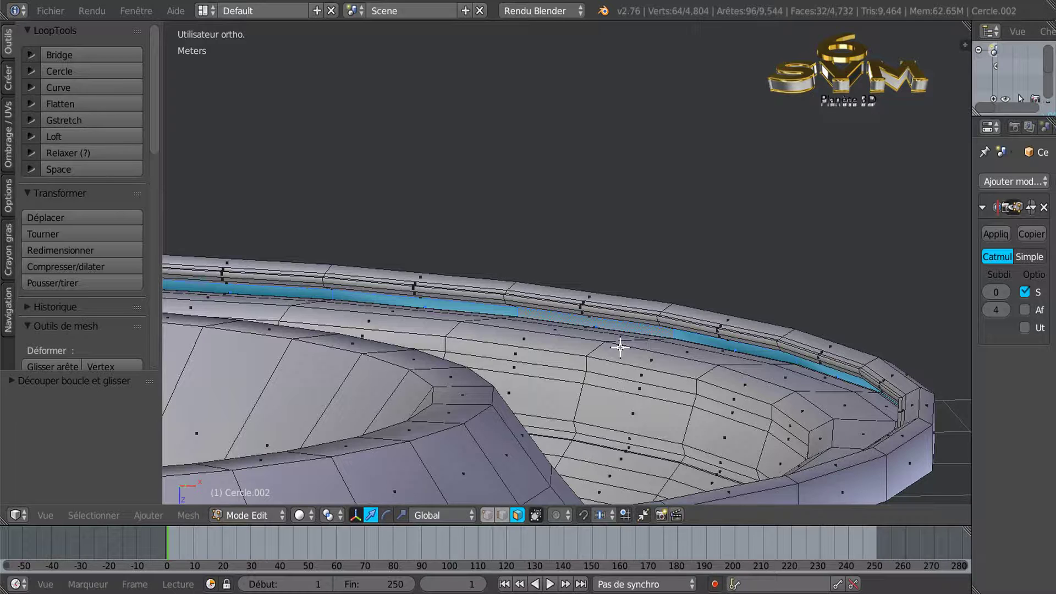
key("x")
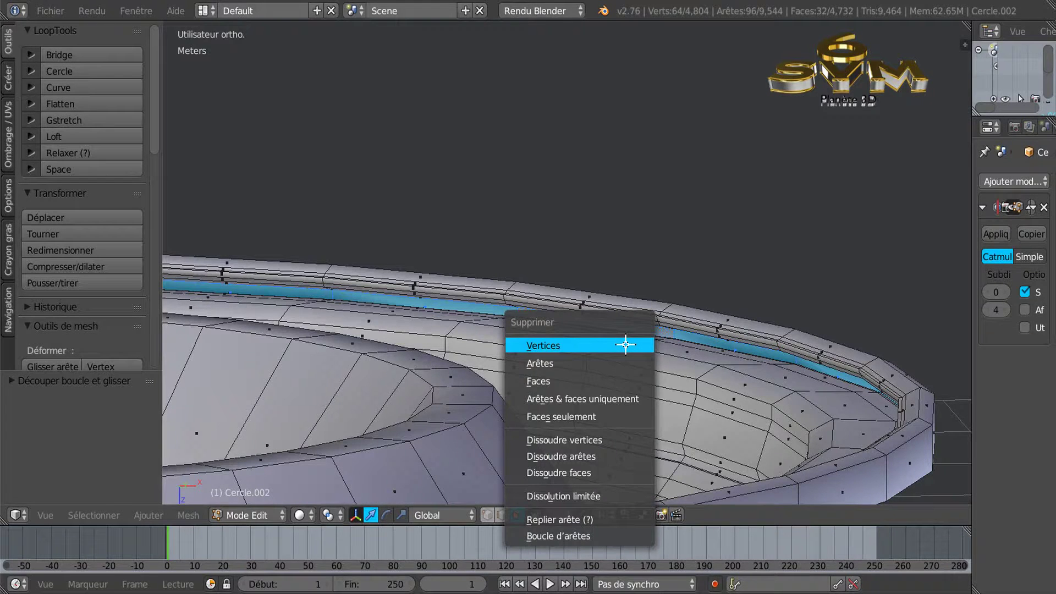
left_click(603, 364)
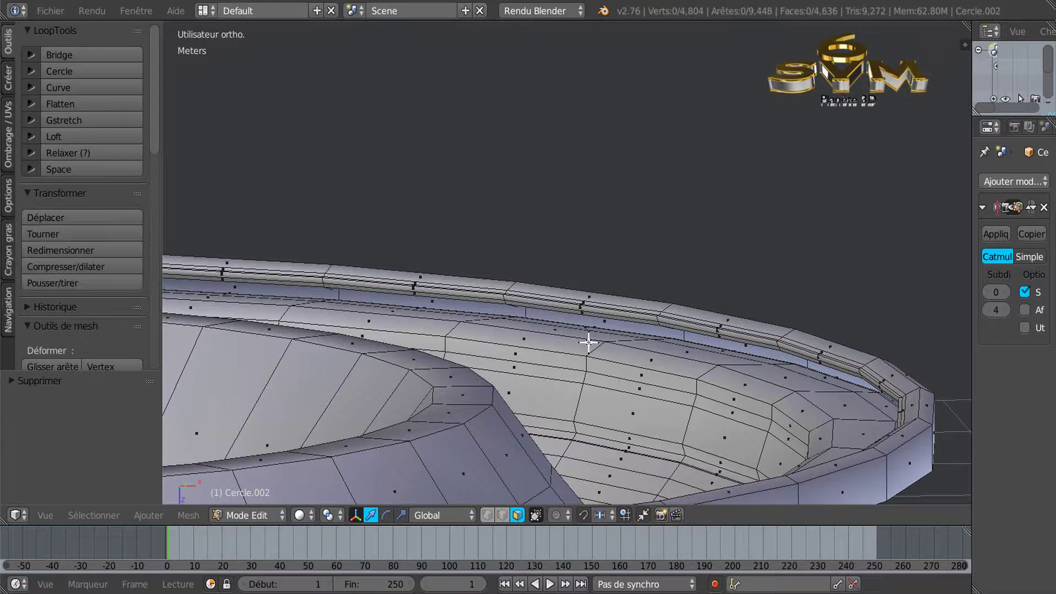
Step: Select the entire detached inner shell, linked to one of its faces, and delete its faces
middle_click_drag(585, 341, 600, 343)
right_click(601, 384)
middle_click_drag(592, 410, 598, 408)
scroll(597, 407, "up", 2)
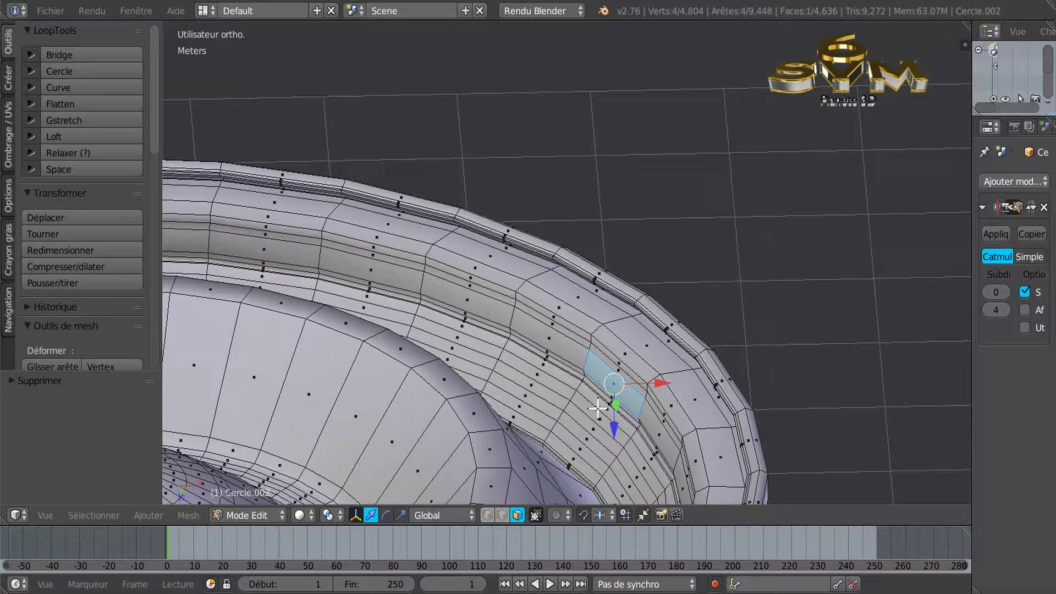
key("ctrl+l")
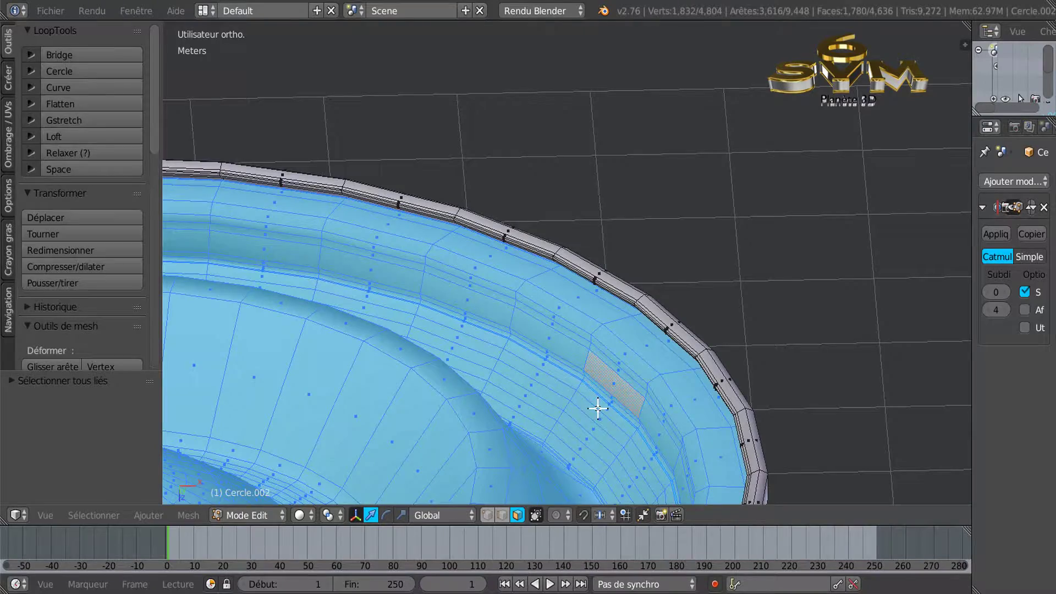
scroll(598, 408, "down", 3)
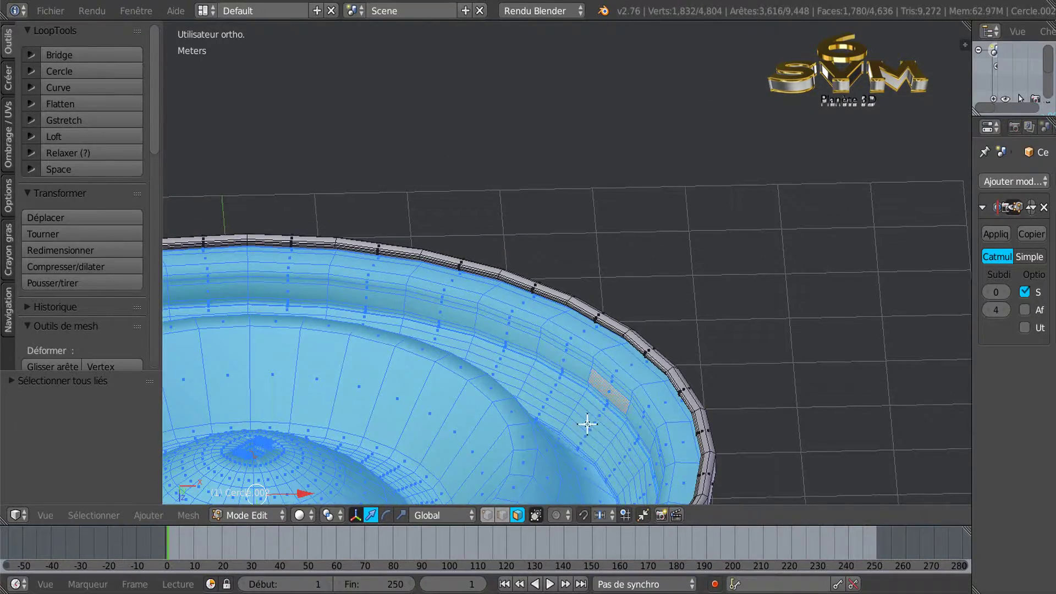
middle_click_drag(585, 424, 699, 164)
middle_click_drag(637, 325, 657, 215)
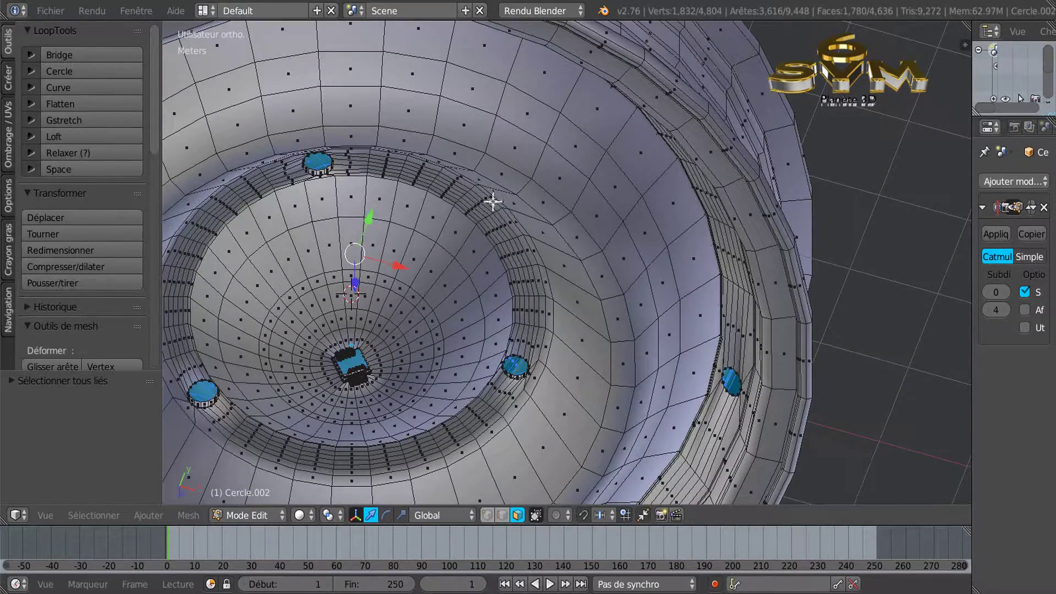
middle_click_drag(578, 298, 606, 377)
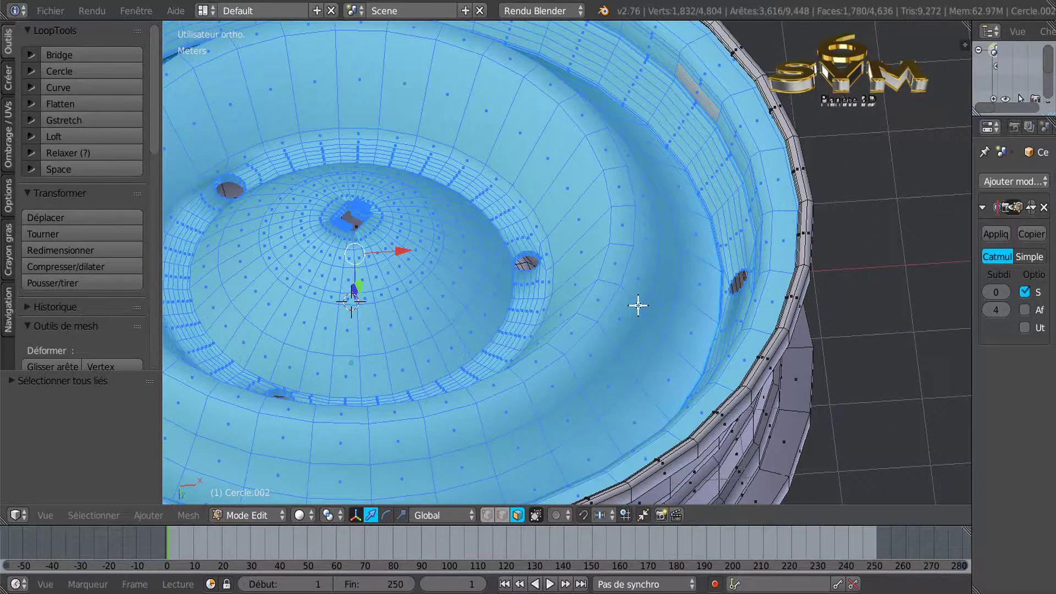
key("x")
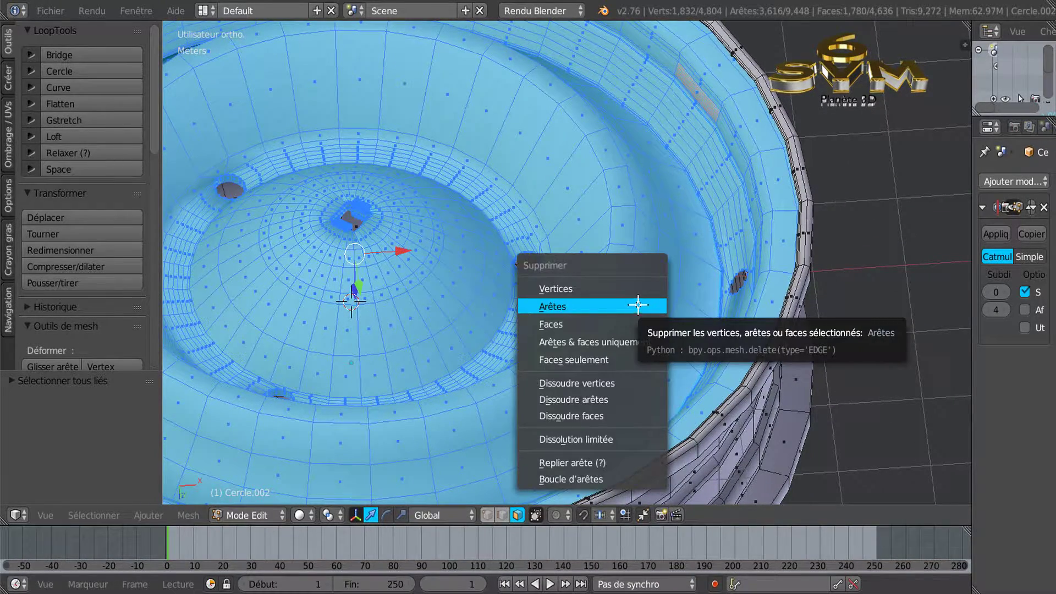
left_click(630, 322)
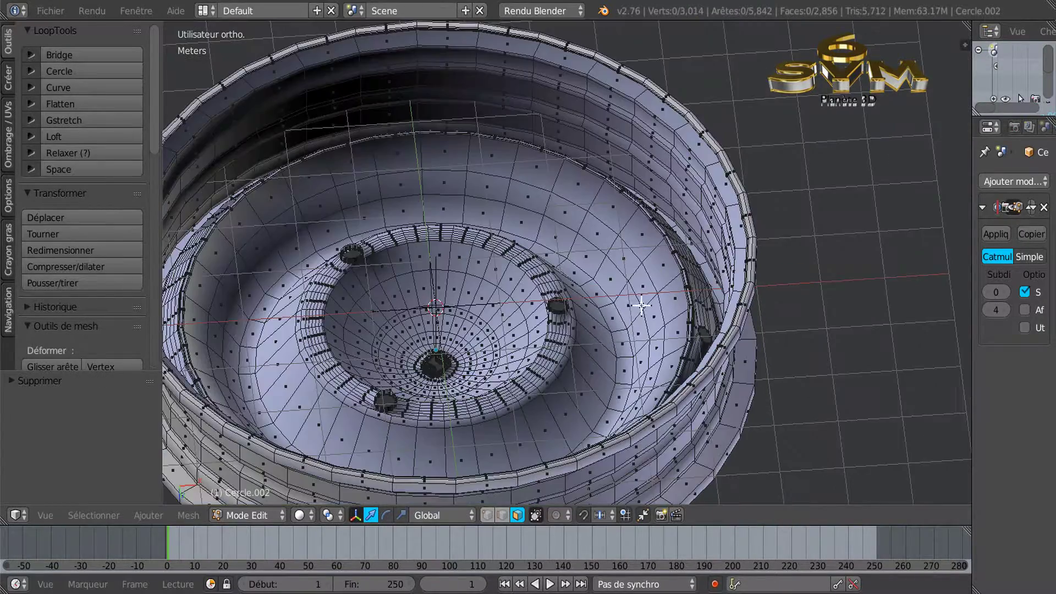
Step: Return to Object mode, view the rim from directly above and set the Subdivision Surface modifier's viewport level to 2
middle_click_drag(641, 306, 695, 322)
key("Tab")
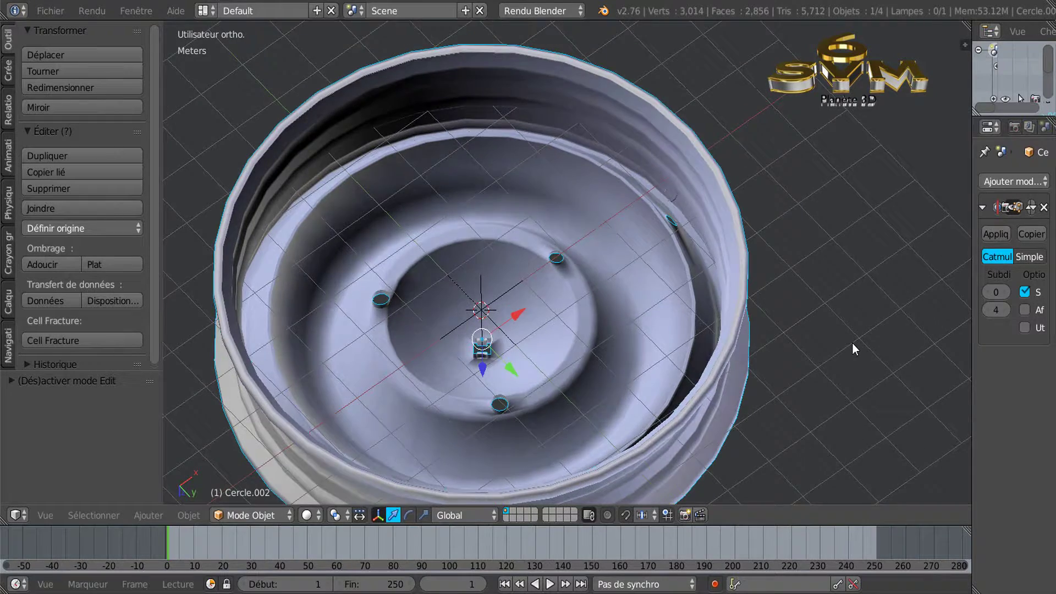
key("KP_7")
middle_click_drag(910, 328, 810, 269, "shift")
scroll(886, 285, "down", 2)
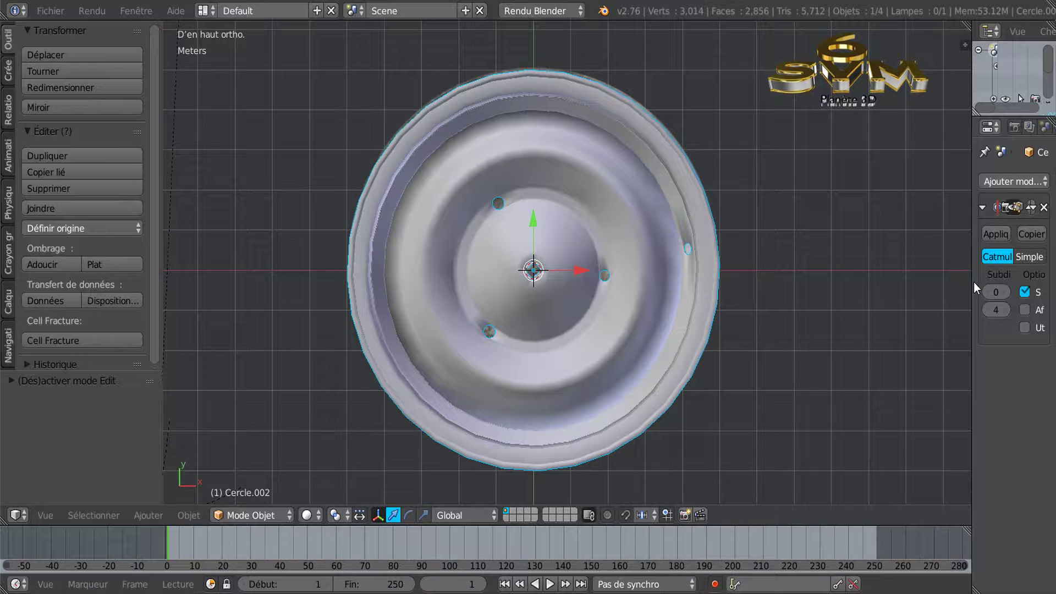
left_click_drag(972, 284, 869, 285)
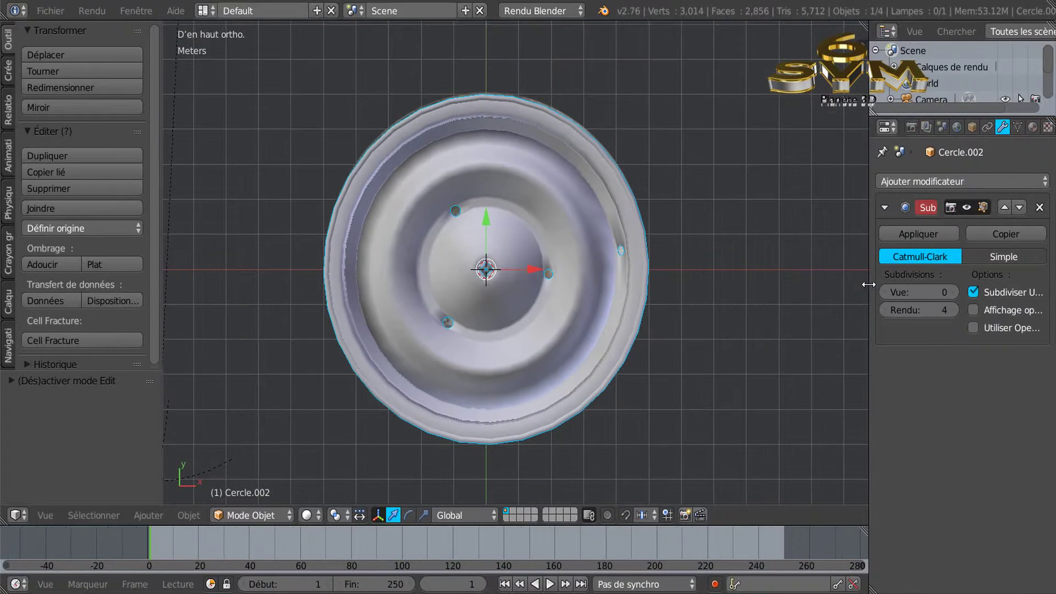
left_click(953, 292)
left_click(953, 292)
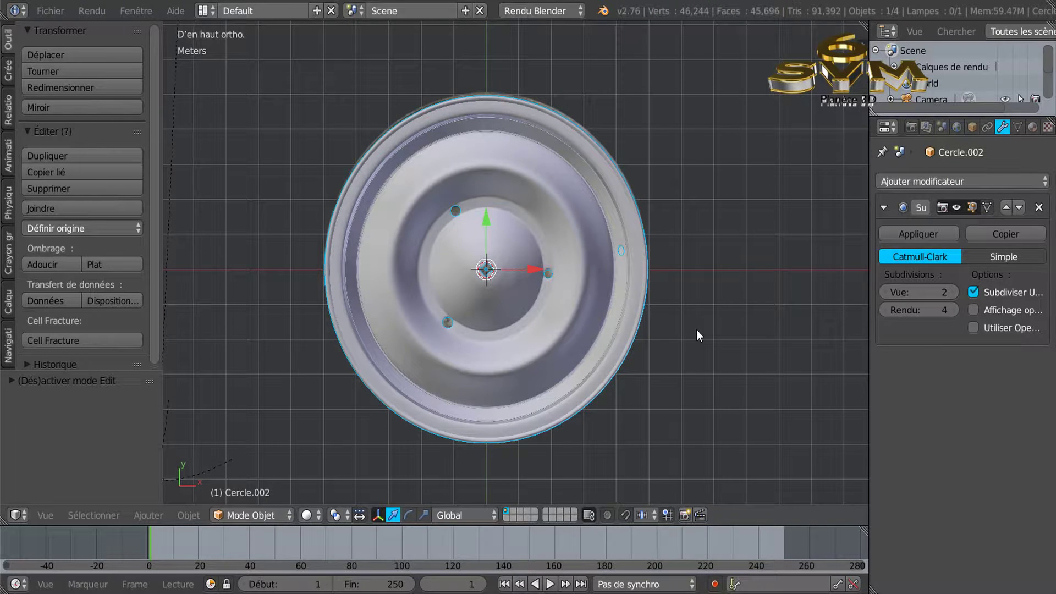
Step: Rotate the rim slightly counter-clockwise in top view and examine it from raised angles and from above
key("r")
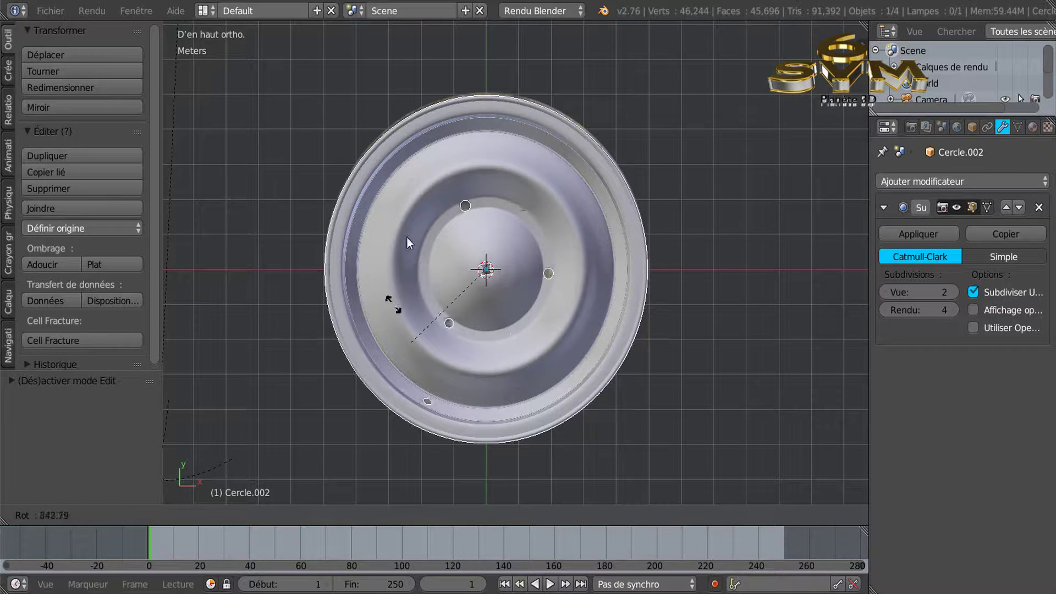
left_click(665, 287)
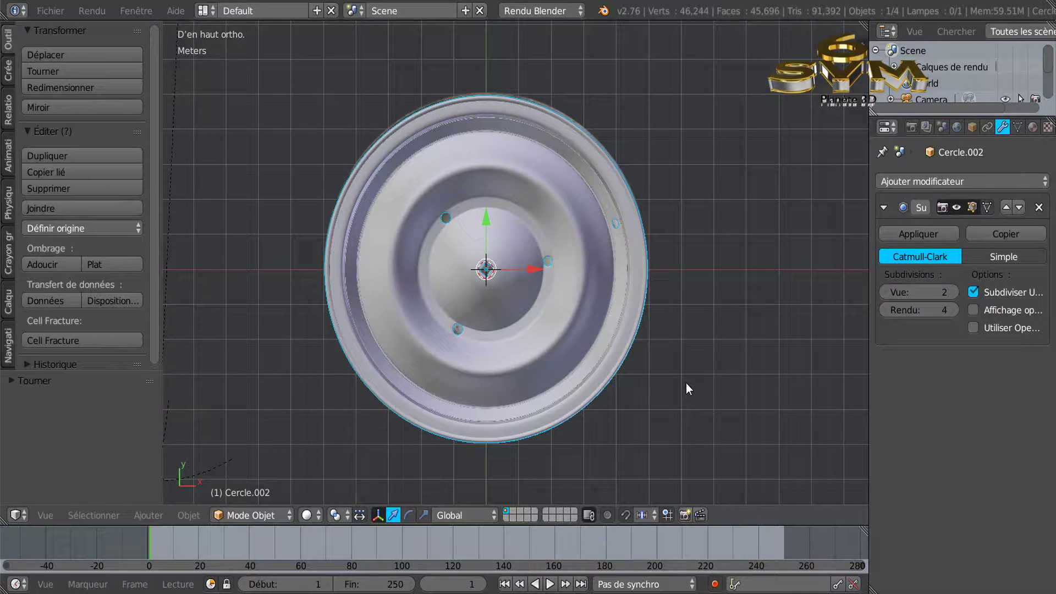
middle_click_drag(710, 377, 715, 273)
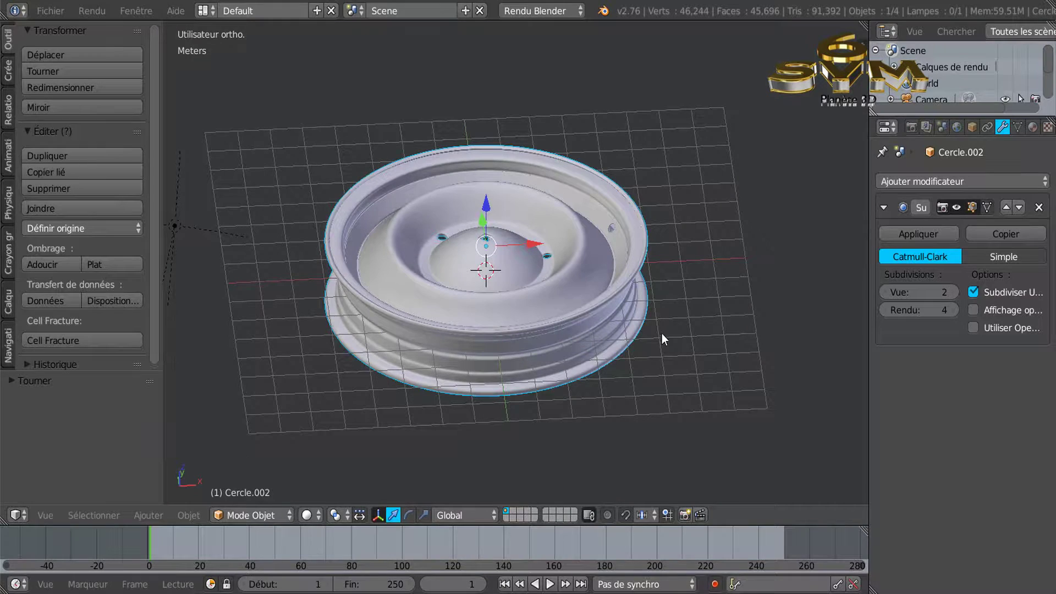
middle_click_drag(554, 411, 634, 421)
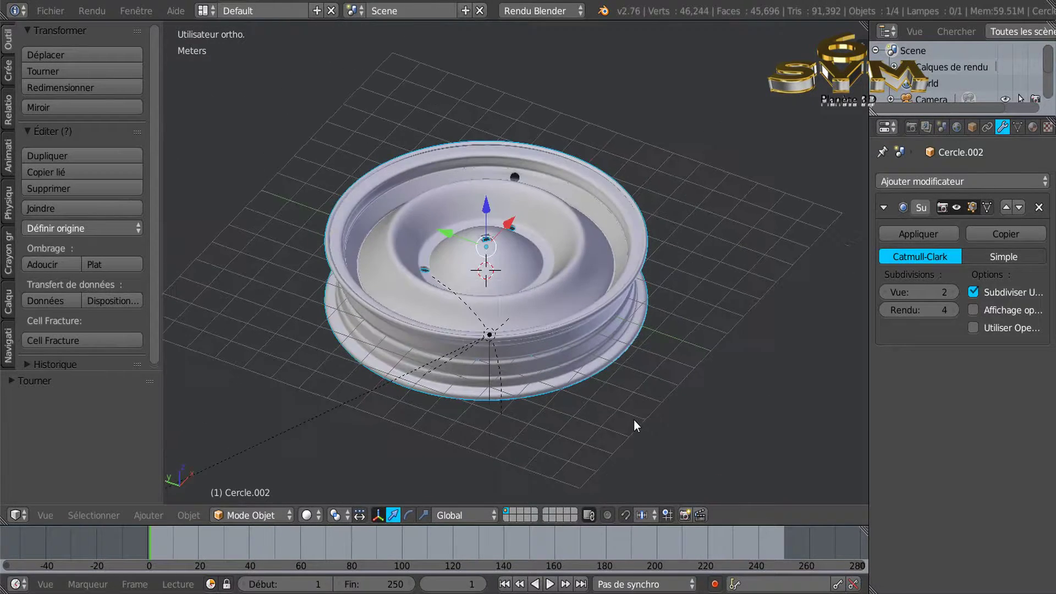
scroll(534, 369, "up", 3)
middle_click_drag(541, 208, 536, 302)
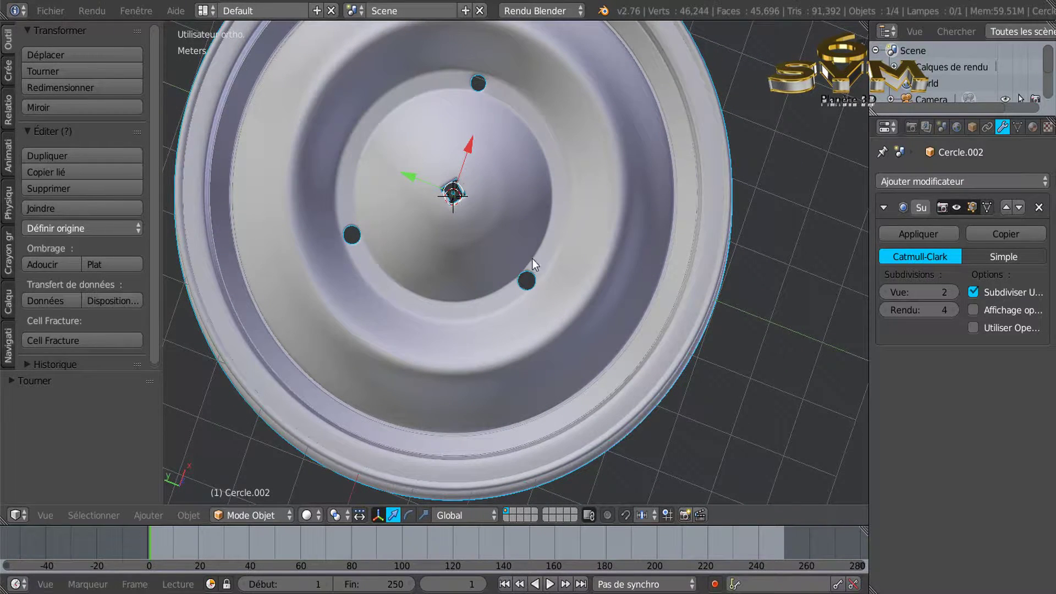
key("KP_7")
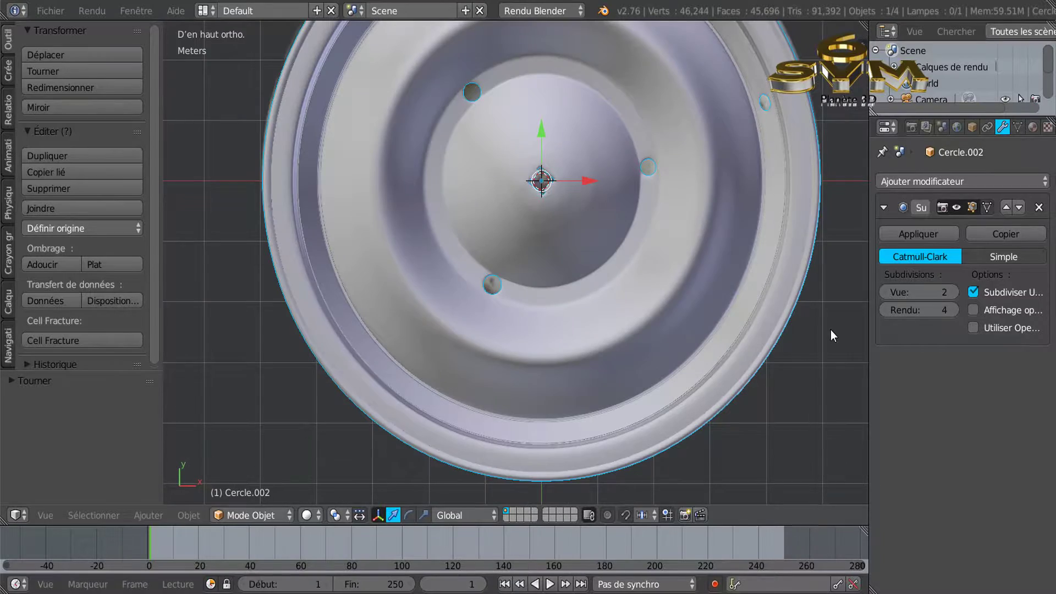
scroll(825, 322, "down", 2)
middle_click_drag(819, 308, 705, 369, "shift")
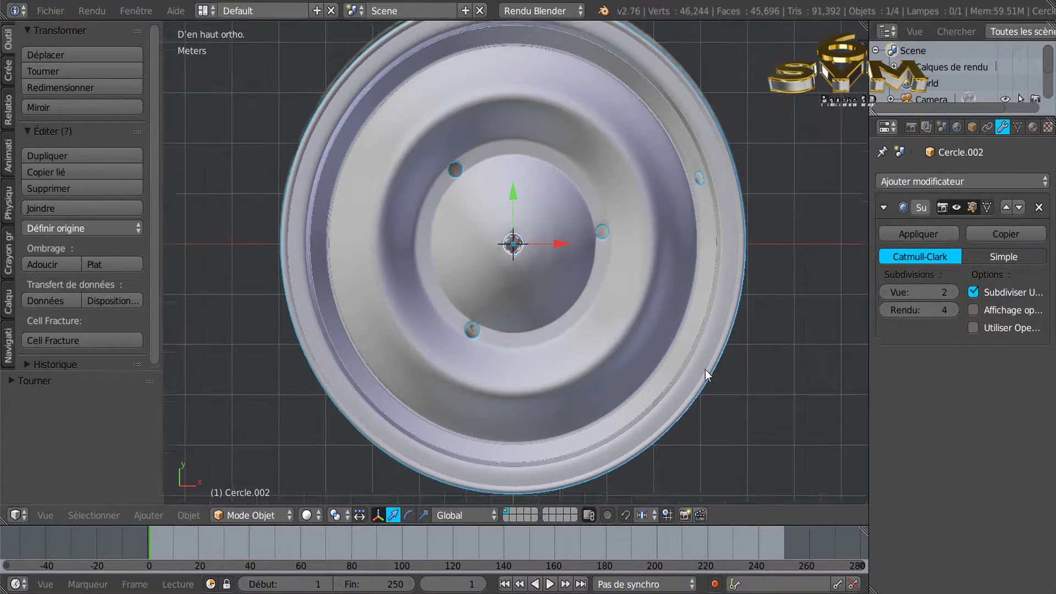
Step: In Edit mode, add two centred radial loop cuts through the dome sector facing the bolt hole on the +X side
key("Tab")
scroll(598, 299, "up", 2)
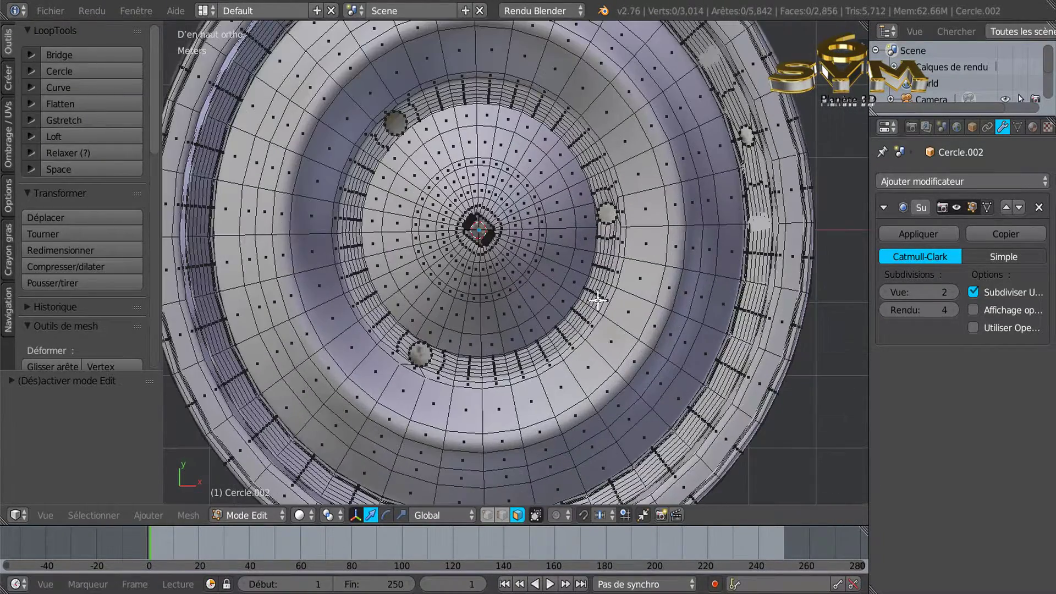
scroll(552, 242, "up", 2)
scroll(537, 204, "up", 1)
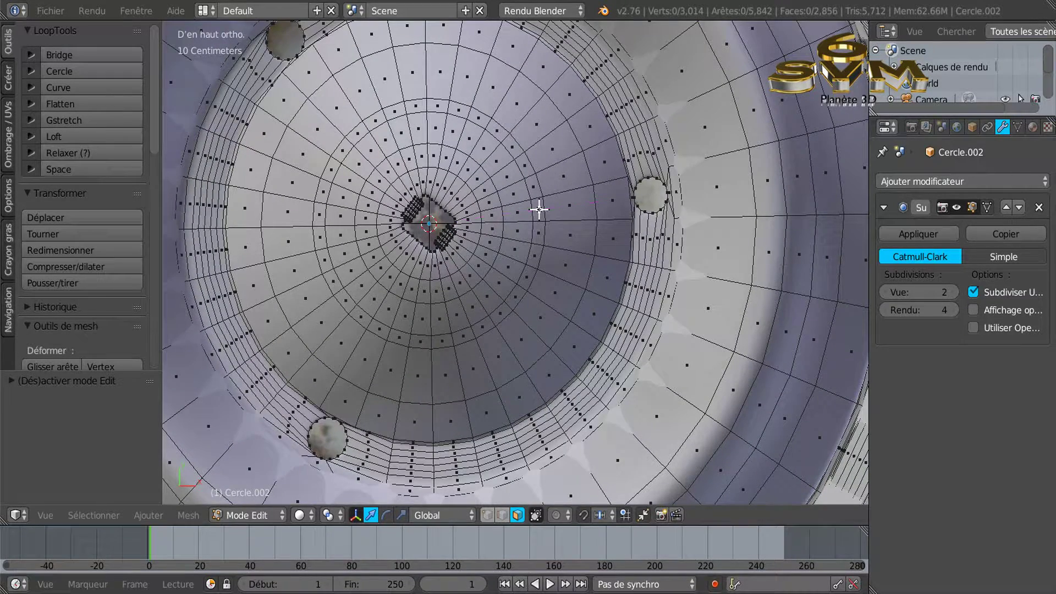
key("ctrl+r")
left_click(539, 209)
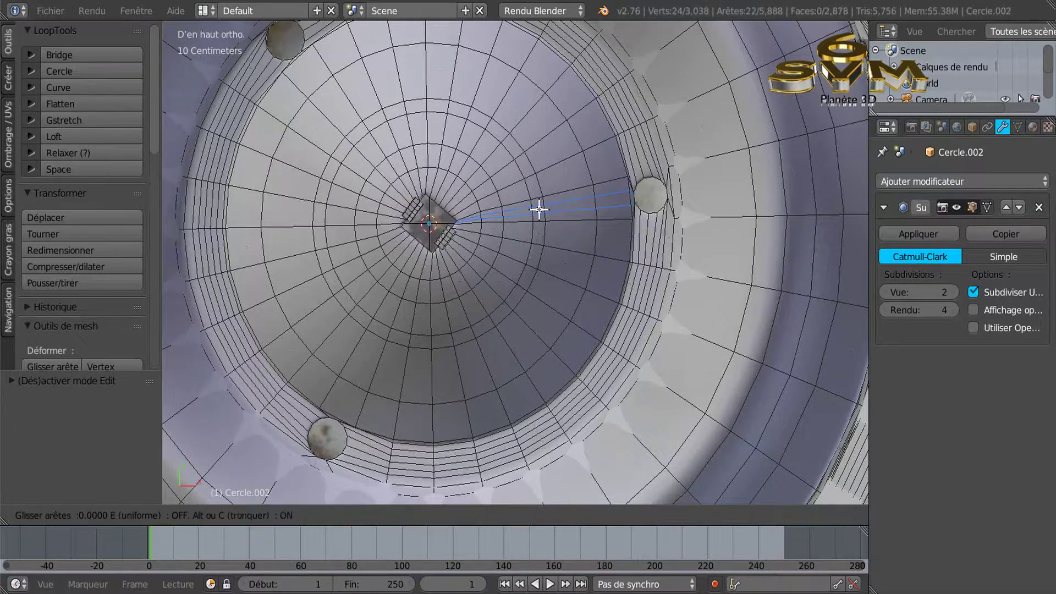
right_click(528, 211)
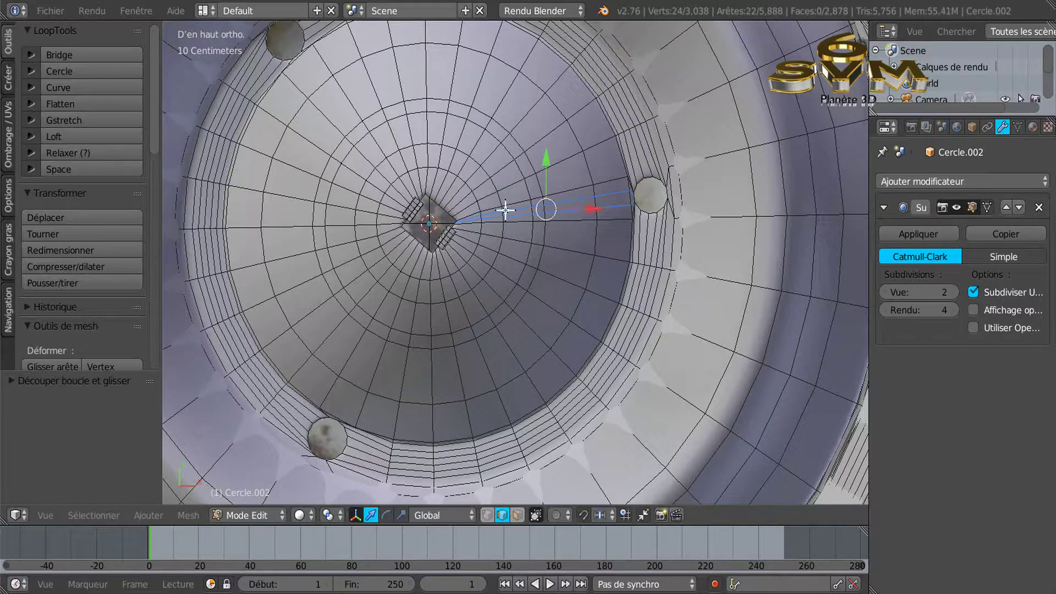
Step: Add two centred radial loop cuts through each dome sector facing the other two bolt holes
key("ctrl+r")
left_click(379, 331)
right_click(377, 333)
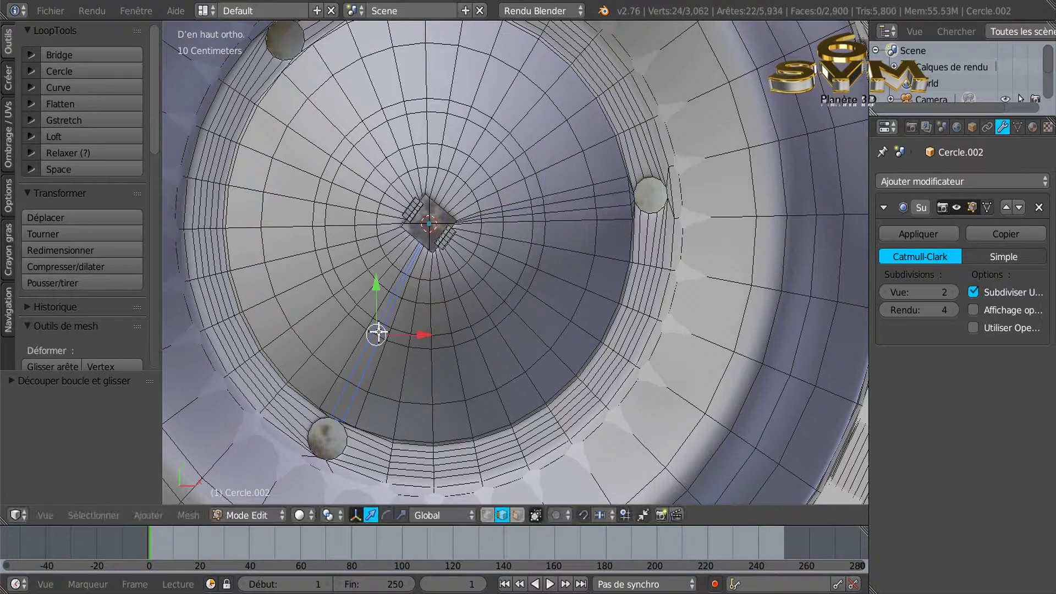
key("ctrl+r")
left_click(352, 130)
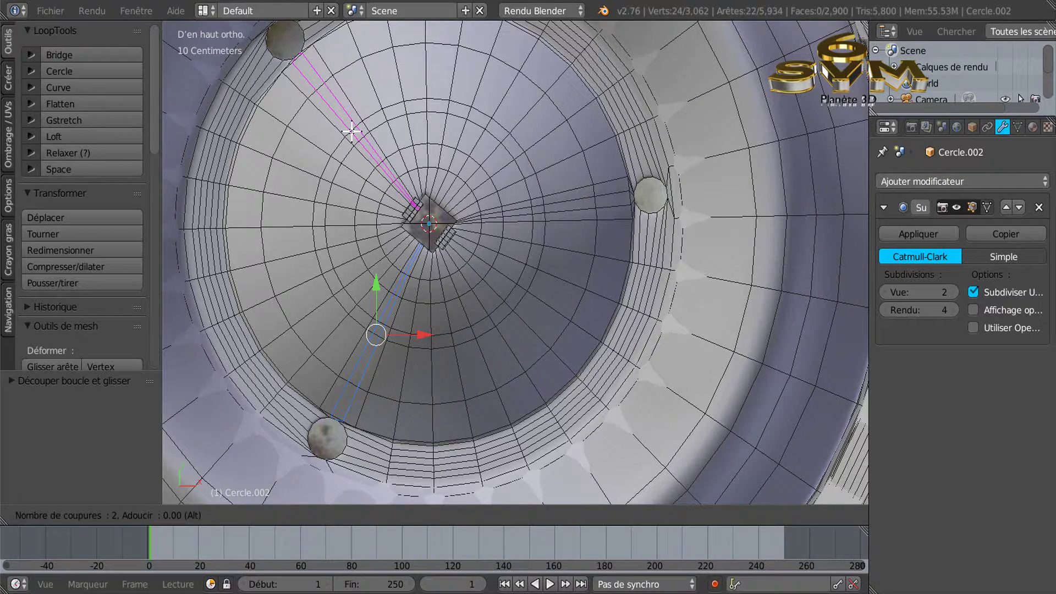
right_click(352, 132)
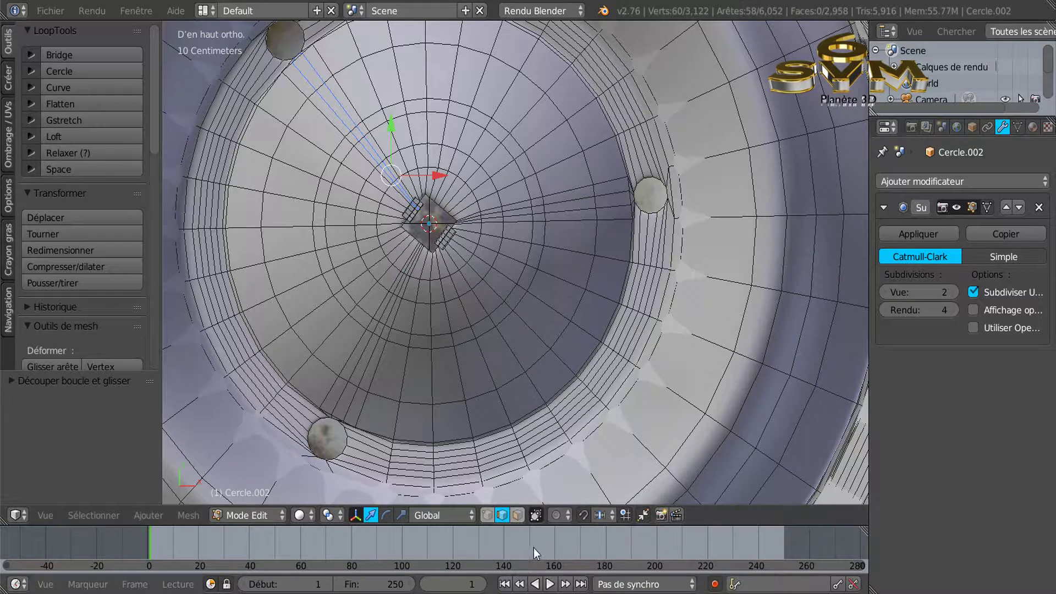
Step: Scale the two new dome-edge vertices beside each of the three bolt holes together to 0.9548, and set the modifier's viewport level to 1
left_click(487, 515)
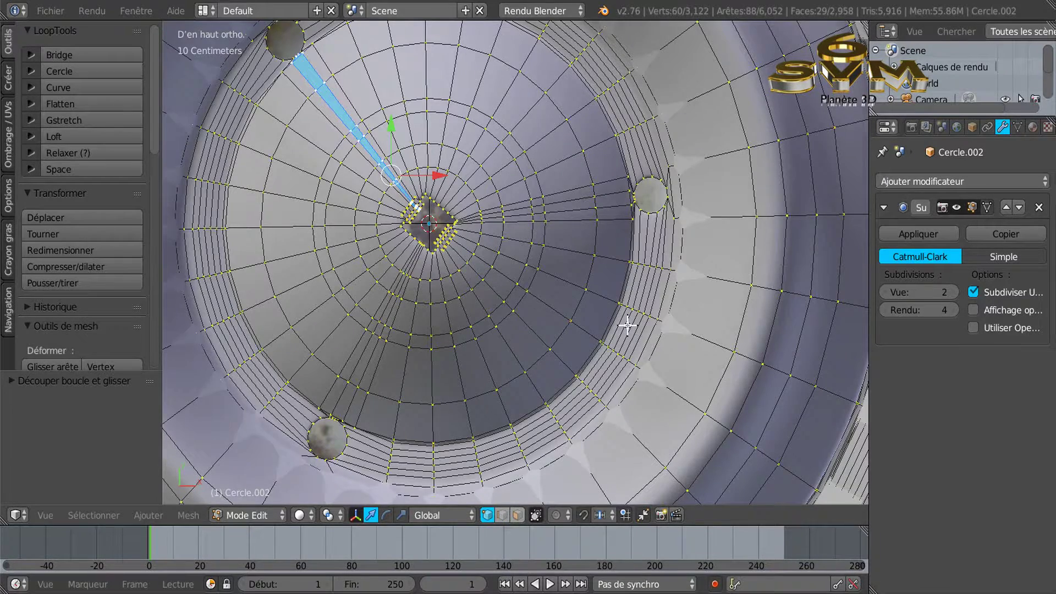
scroll(623, 316, "up", 2)
scroll(621, 165, "up", 4)
right_click(635, 59)
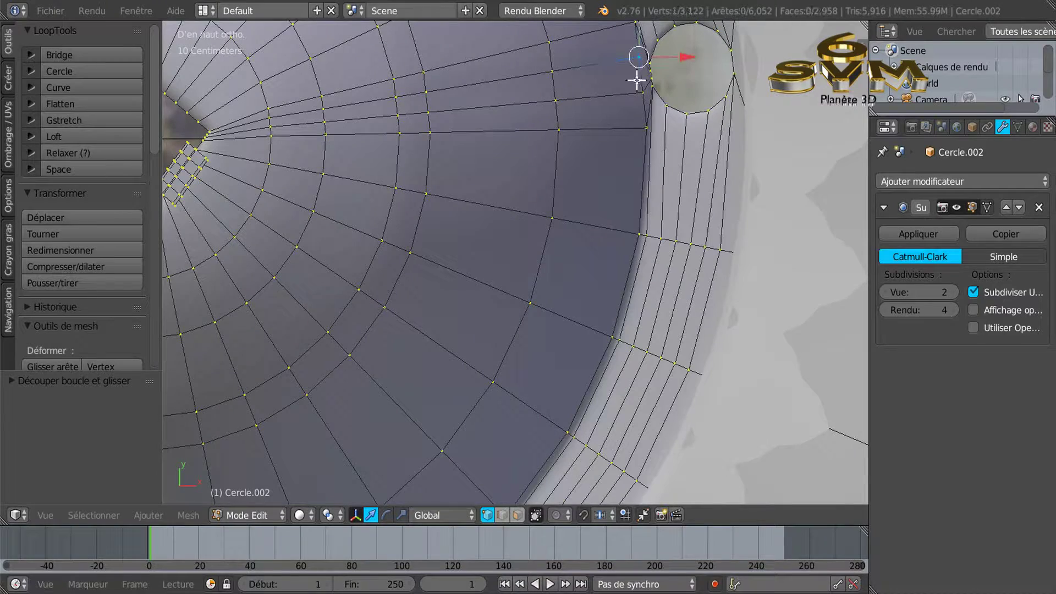
scroll(515, 292, "down", 1)
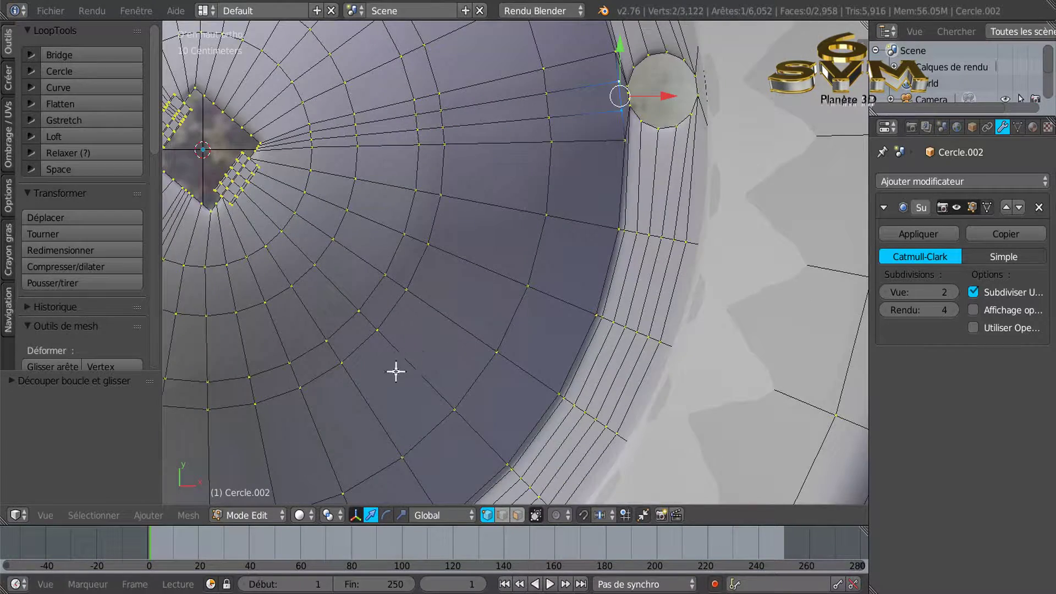
middle_click_drag(396, 371, 639, 137, "shift")
middle_click_drag(472, 309, 598, 292, "shift")
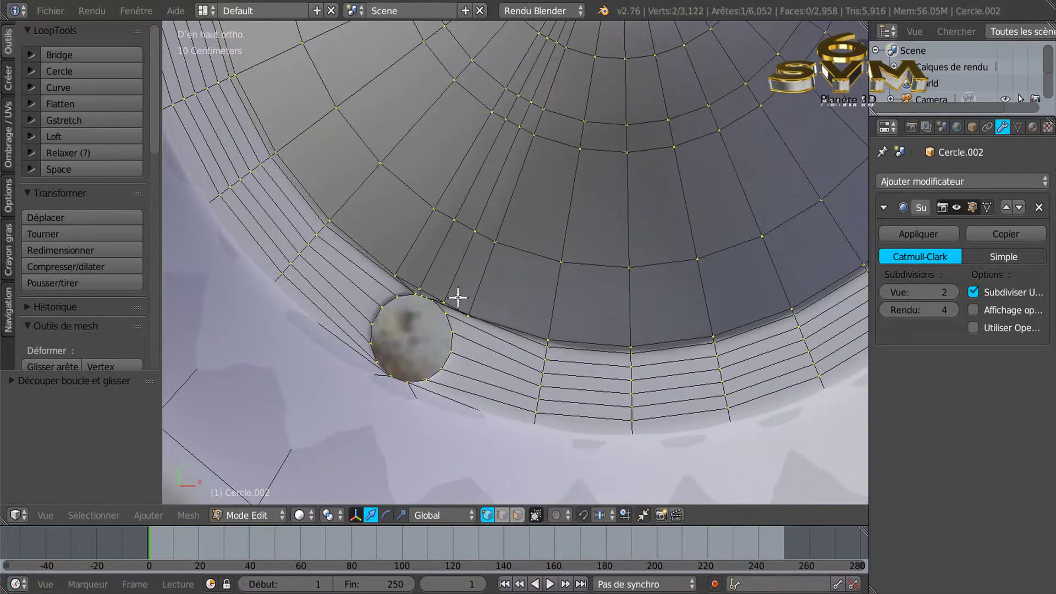
right_click(420, 286, "shift")
right_click(448, 300, "shift")
scroll(429, 350, "down", 3)
middle_click_drag(426, 334, 518, 279)
scroll(509, 288, "up", 2)
right_click(505, 292, "shift")
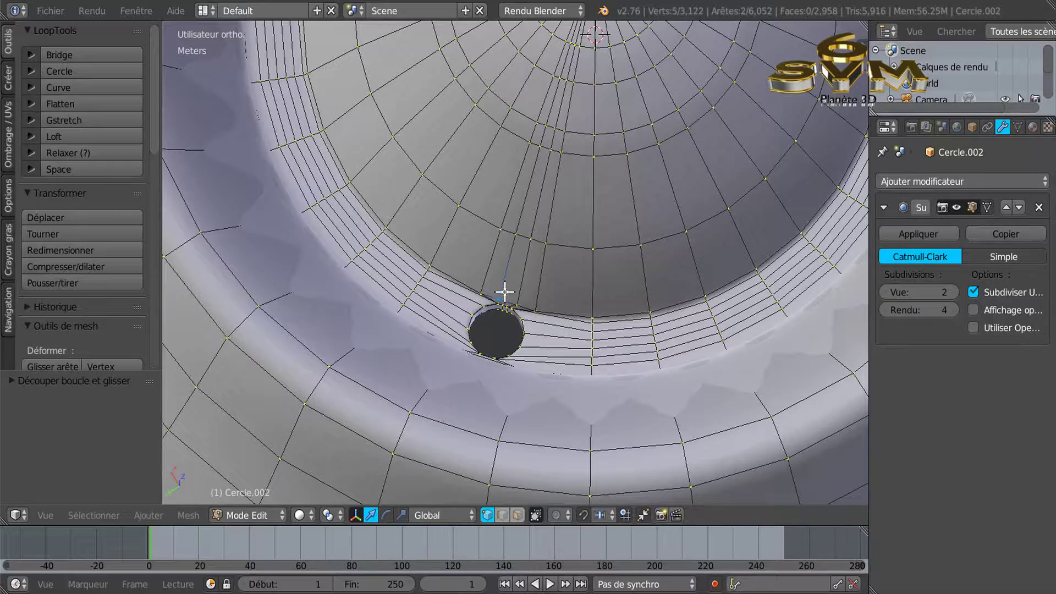
right_click(517, 303, "shift")
key("KP_7")
key("KP_5")
middle_click_drag(590, 389, 572, 278, "shift")
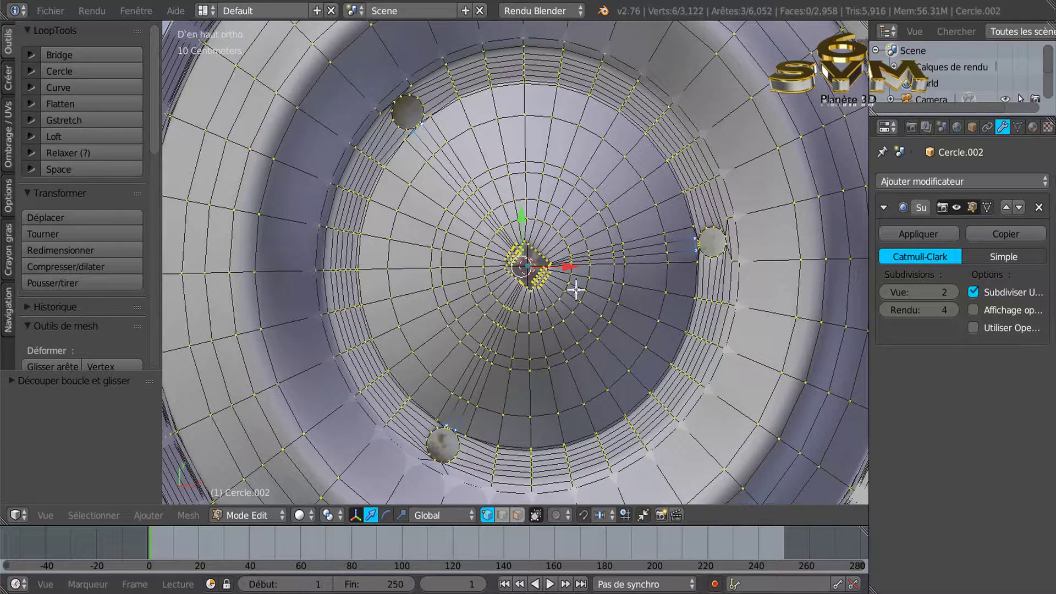
middle_click_drag(613, 330, 584, 313, "shift")
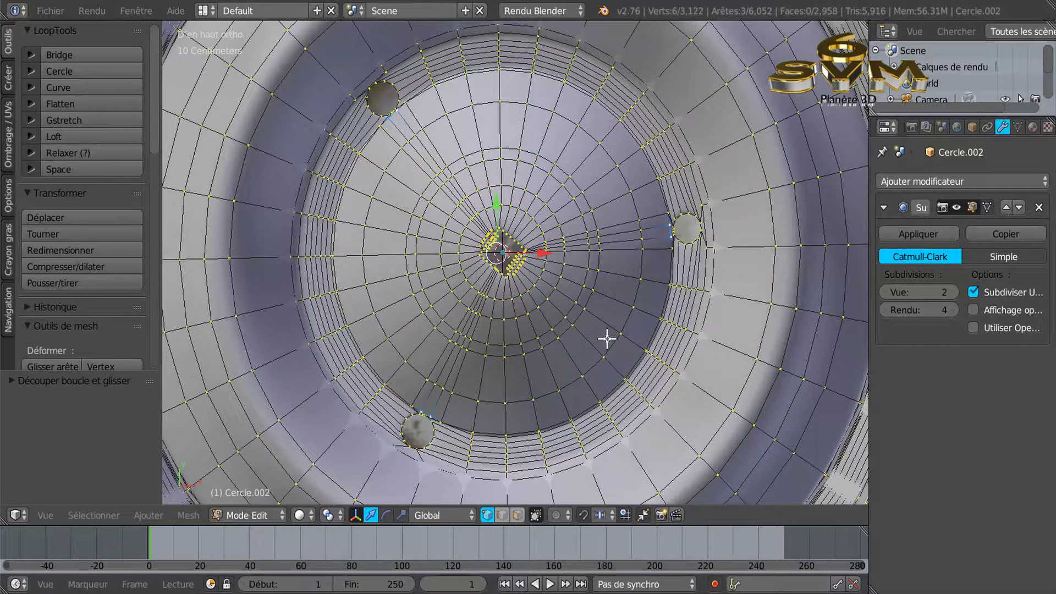
key("s")
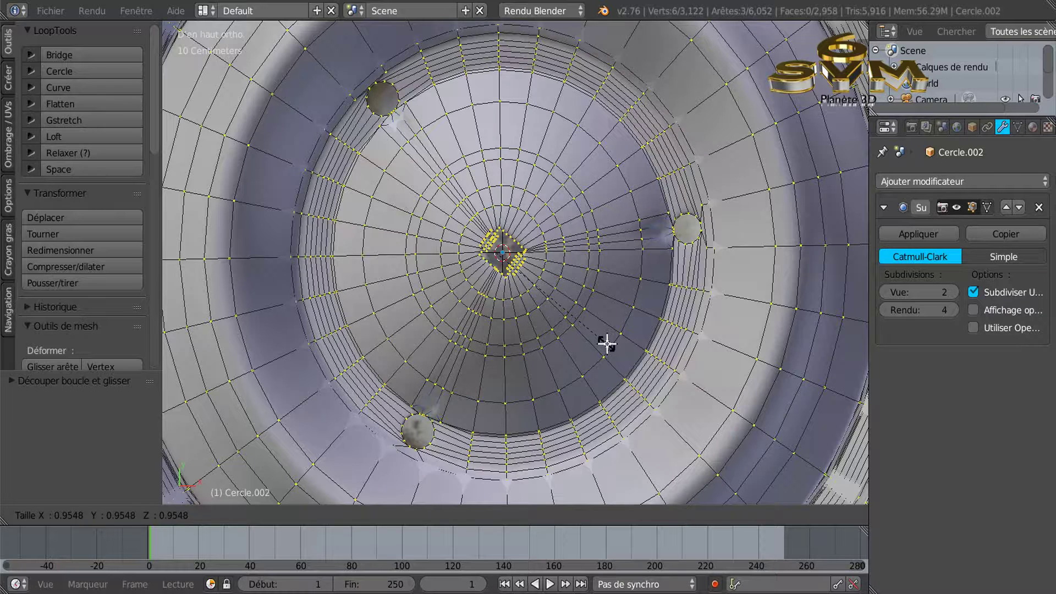
left_click(607, 344)
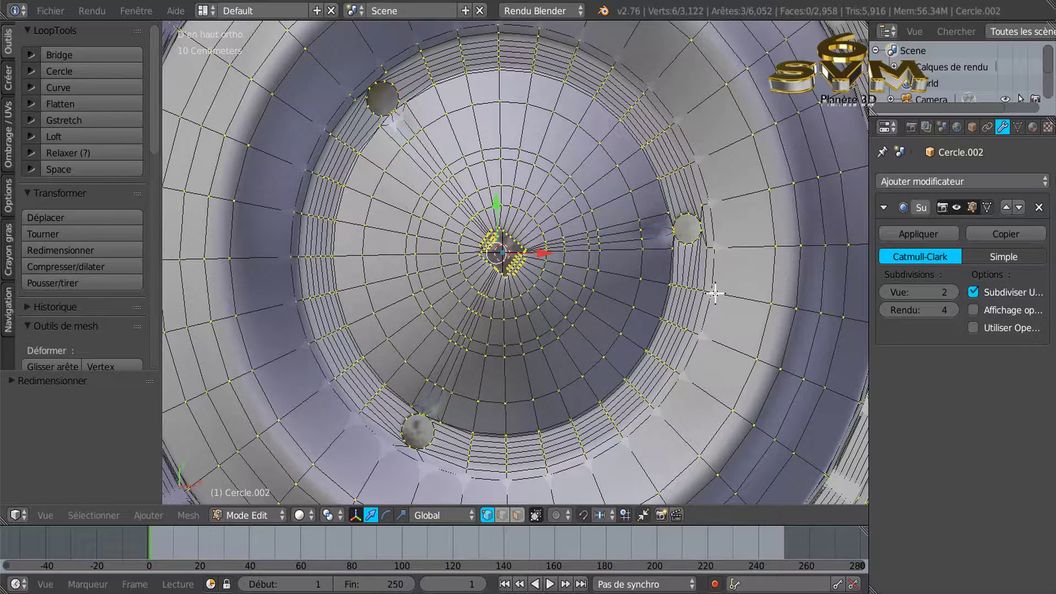
left_click(889, 293)
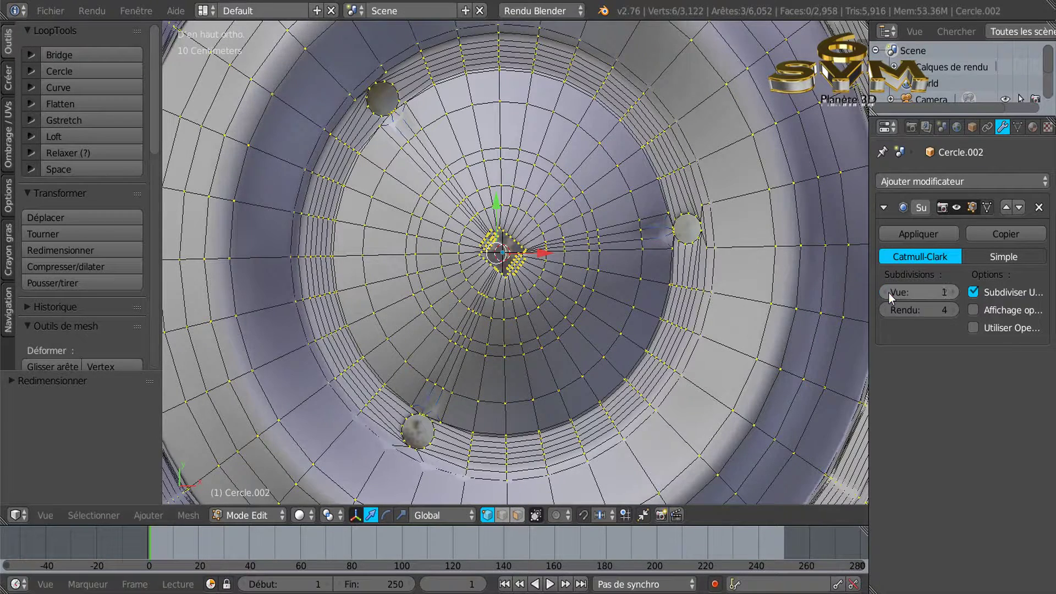
Step: Set the modifier's viewport level to 0 and add a ring loop cut along the dome's outer edge, slid to about -0.6863
left_click(888, 292)
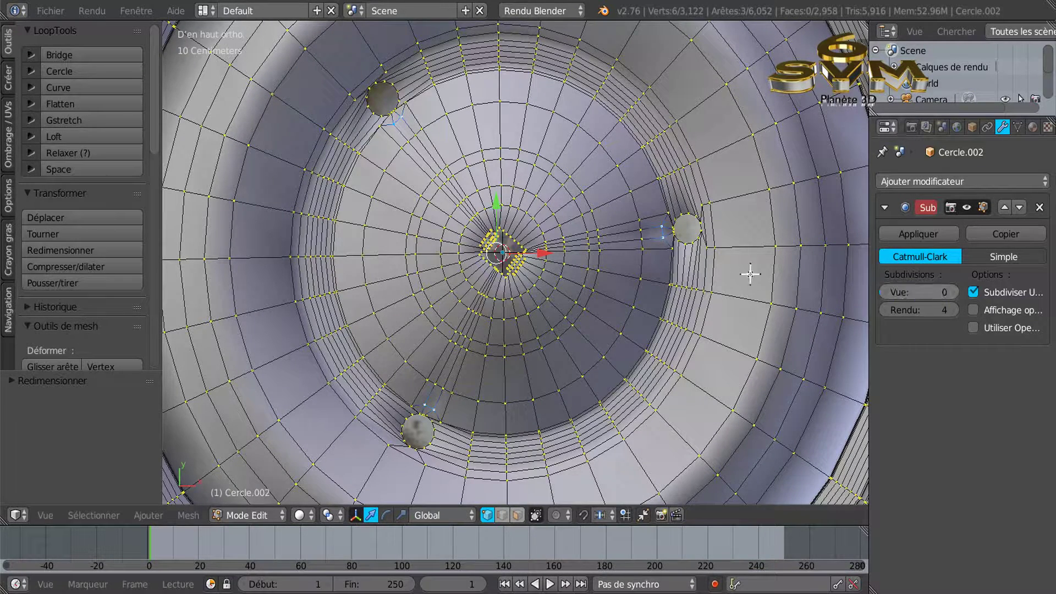
scroll(668, 329, "down", 2)
middle_click_drag(659, 373, 573, 344)
scroll(641, 382, "down", 3)
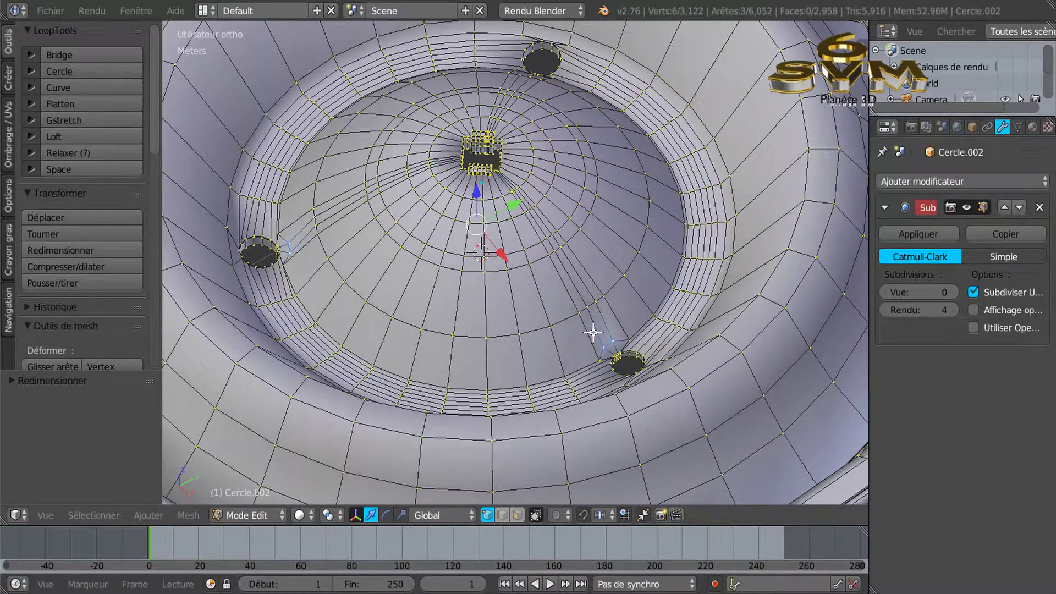
key("ctrl+r")
left_click(593, 332)
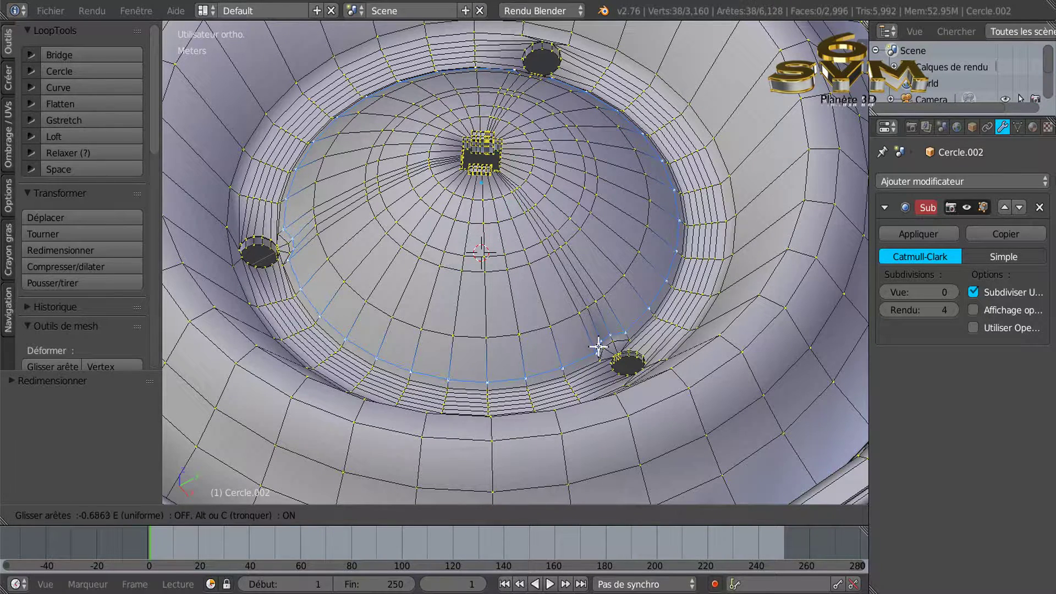
left_click(599, 345)
Step: Examine the new loop close up around a bolt hole and across the whole dome in top view
scroll(616, 355, "up", 3)
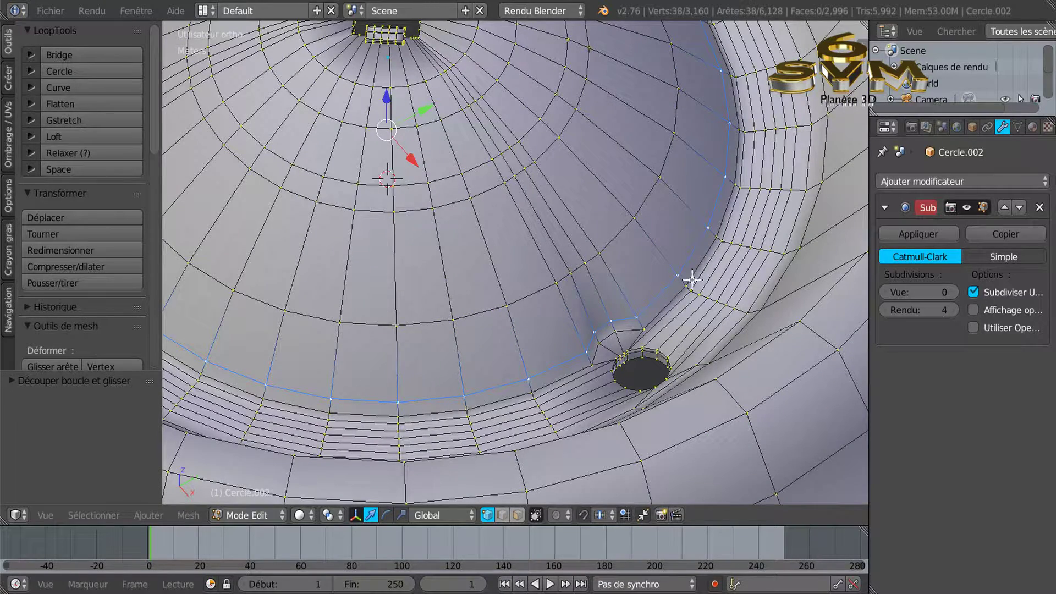
scroll(692, 280, "down", 1)
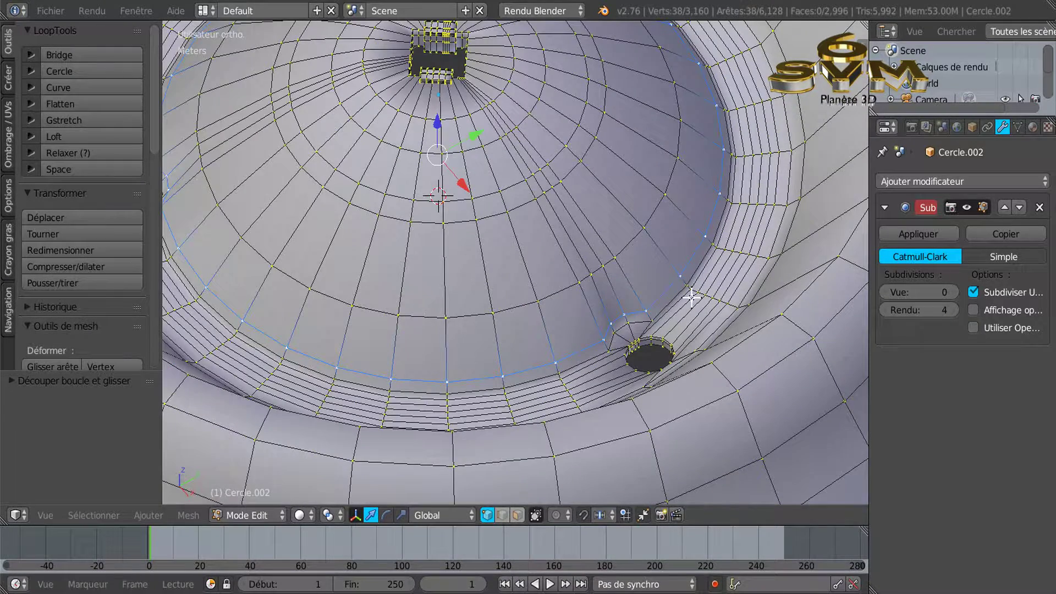
middle_click_drag(692, 298, 689, 293)
scroll(691, 353, "up", 1)
scroll(691, 352, "up", 4)
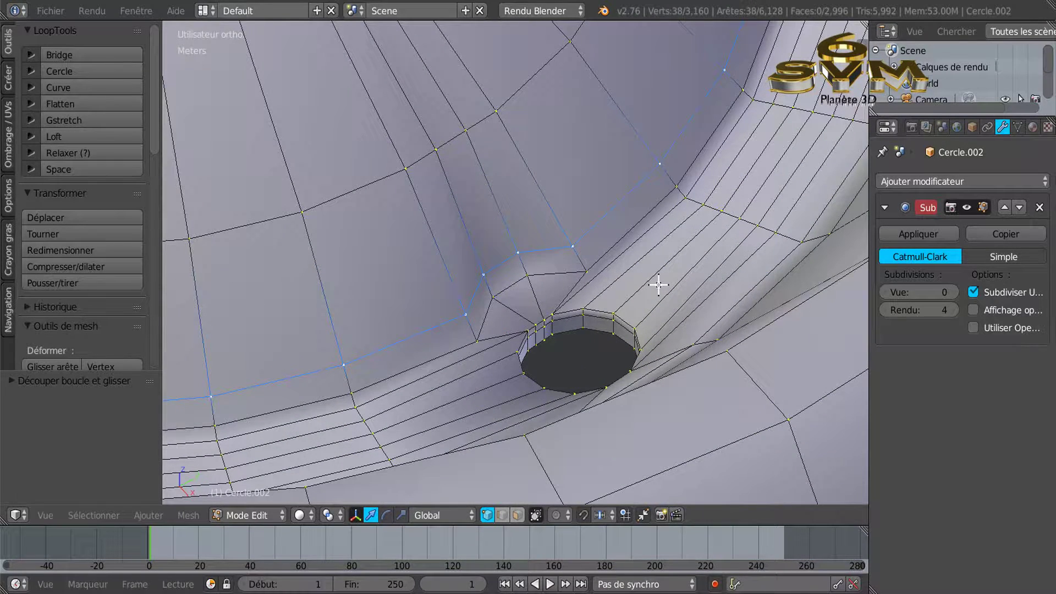
key("KP_7")
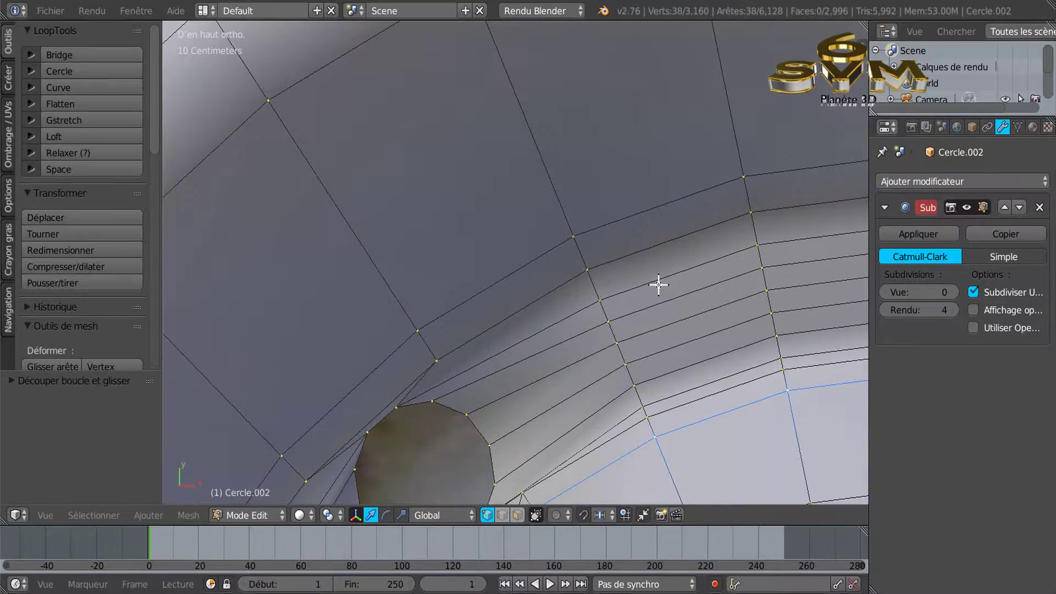
scroll(660, 286, "down", 8)
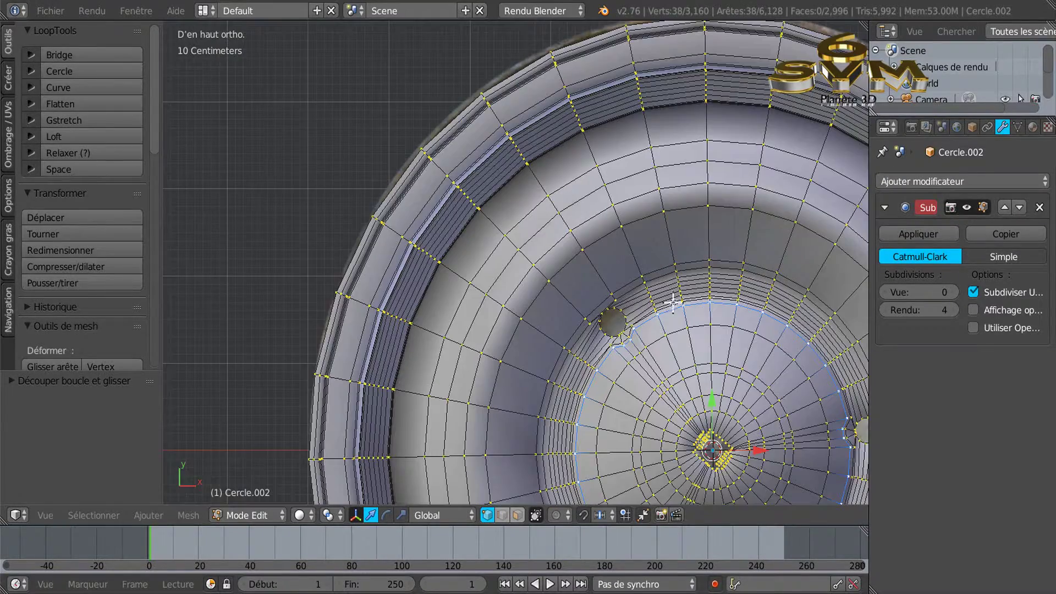
middle_click_drag(672, 300, 559, 190, "shift")
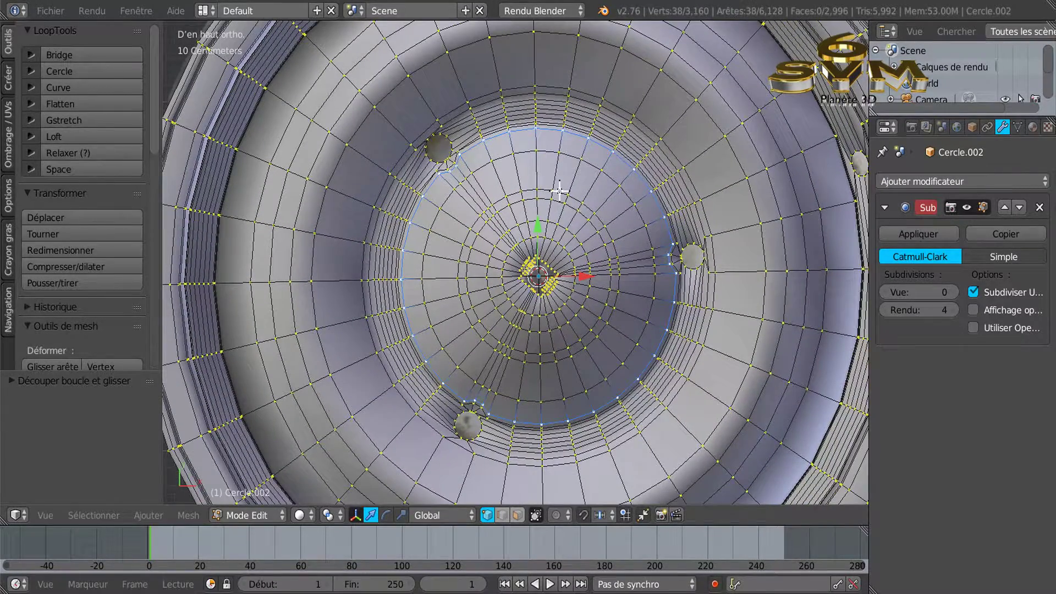
scroll(564, 261, "down", 2)
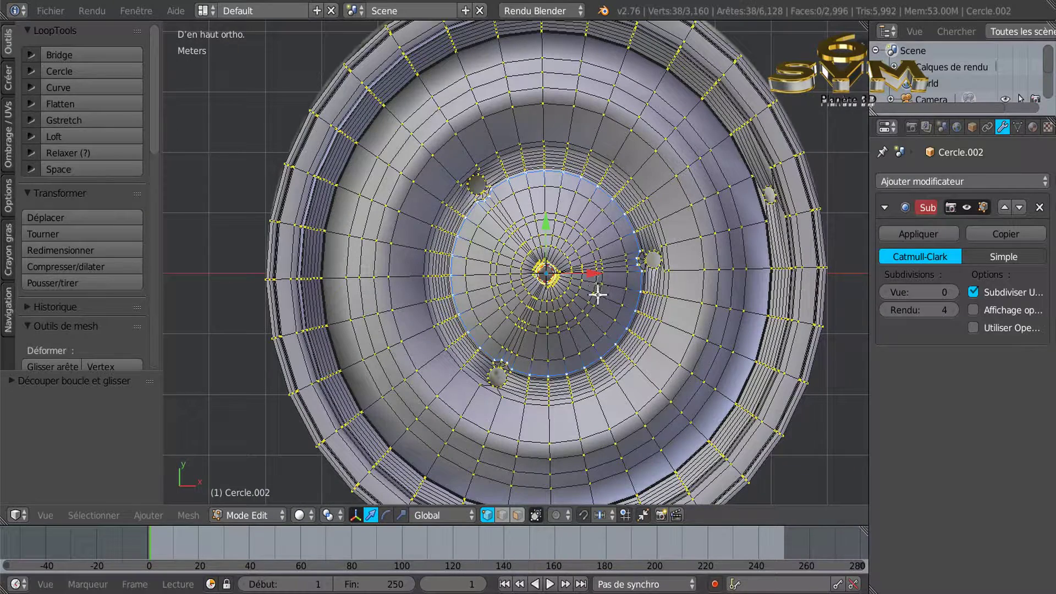
Step: Select the whole mesh and rotate it about 27° counter-clockwise in top view, placing one bolt hole directly below the centre
key("a")
key("a")
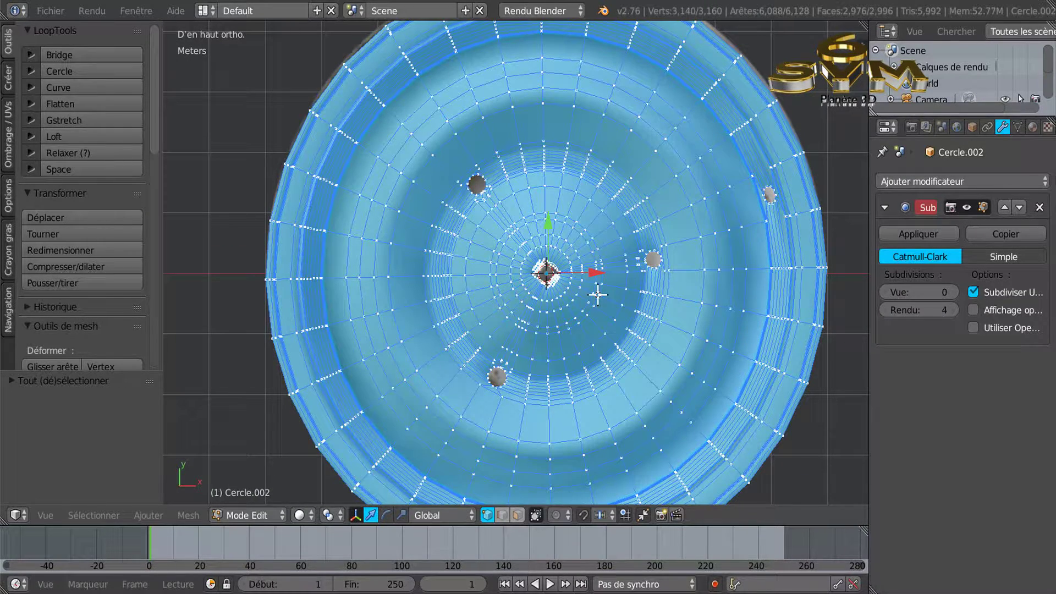
scroll(611, 330, "down", 1)
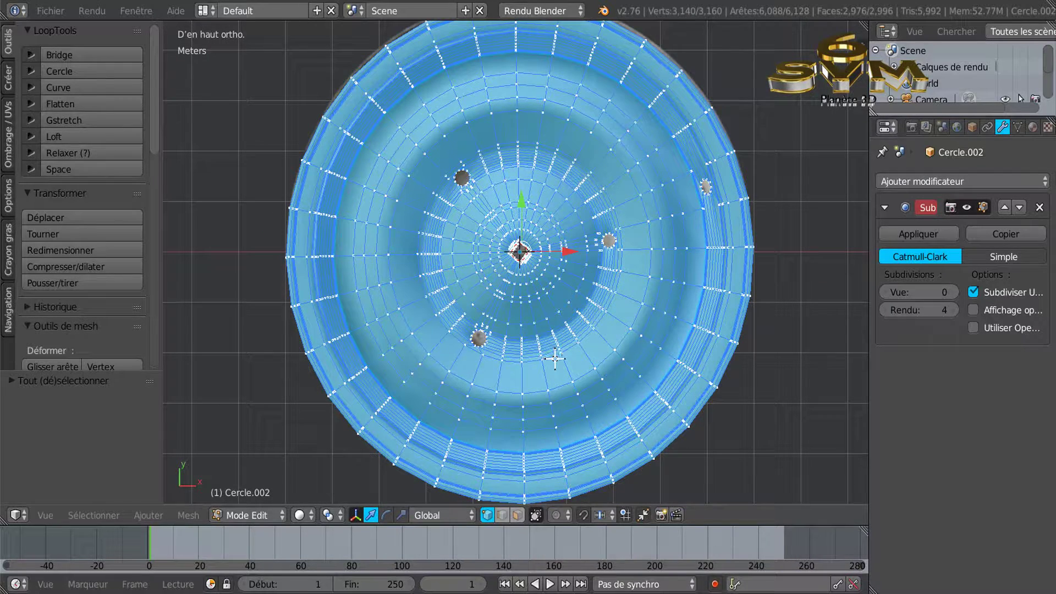
scroll(559, 377, "down", 1)
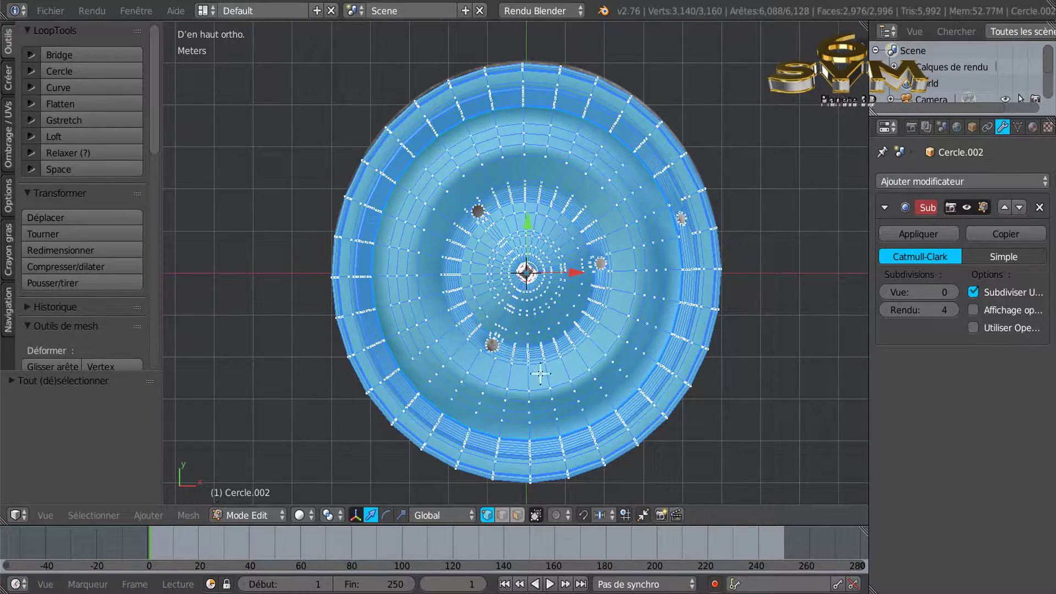
key("r")
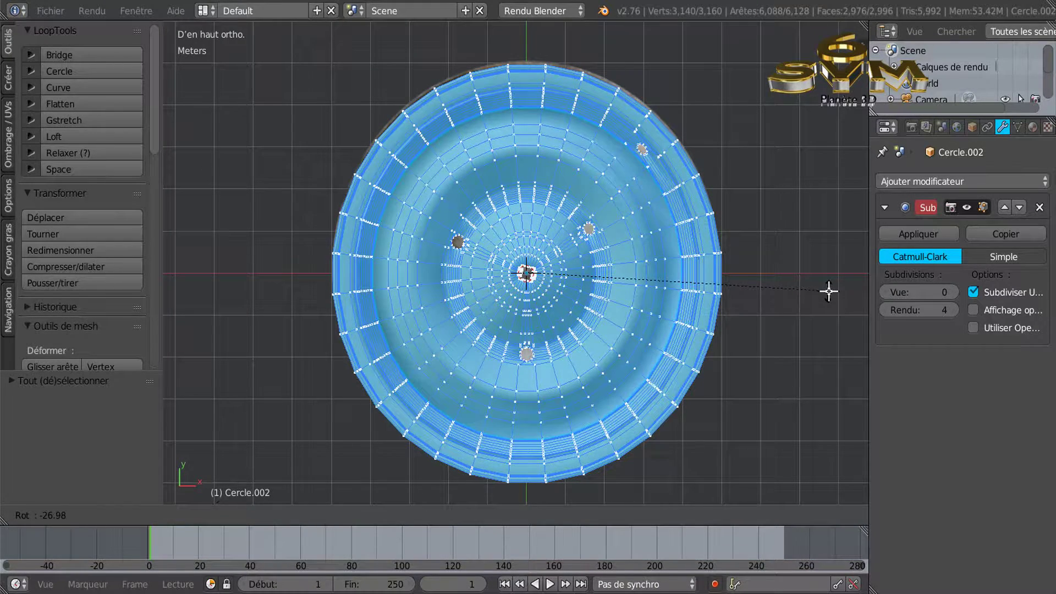
left_click(829, 292)
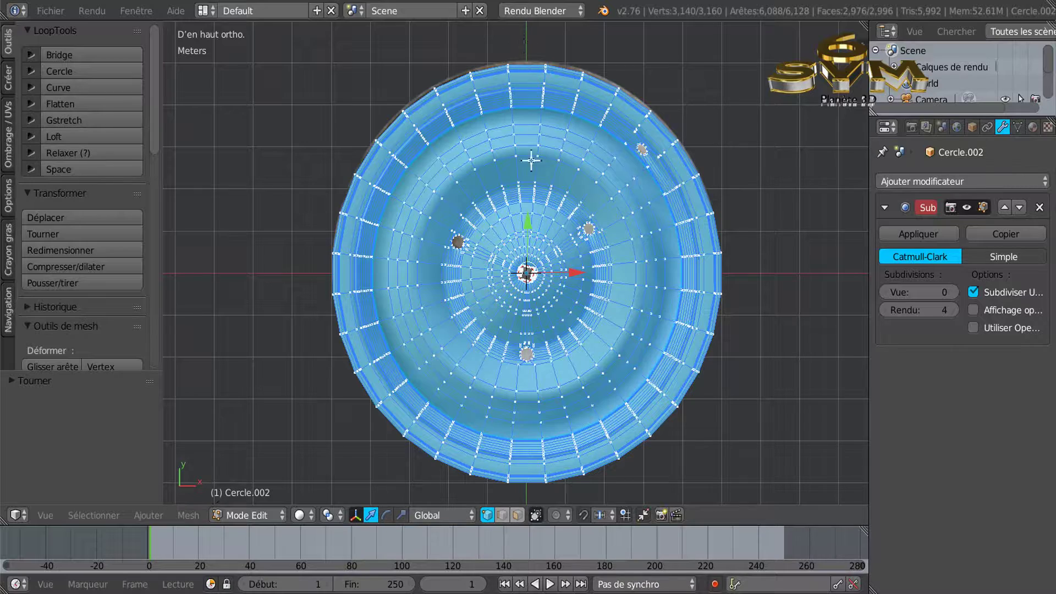
Step: Slide the short dome-edge segment on the +X side of the lowest bolt hole away from the hole by about -0.2390
scroll(523, 407, "up", 2)
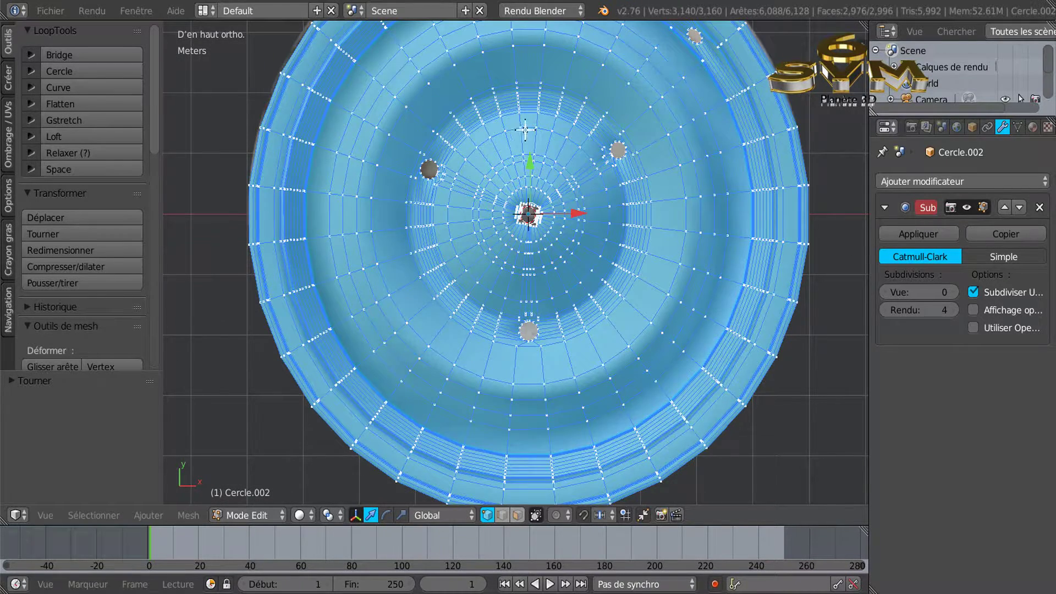
scroll(525, 142, "down", 4)
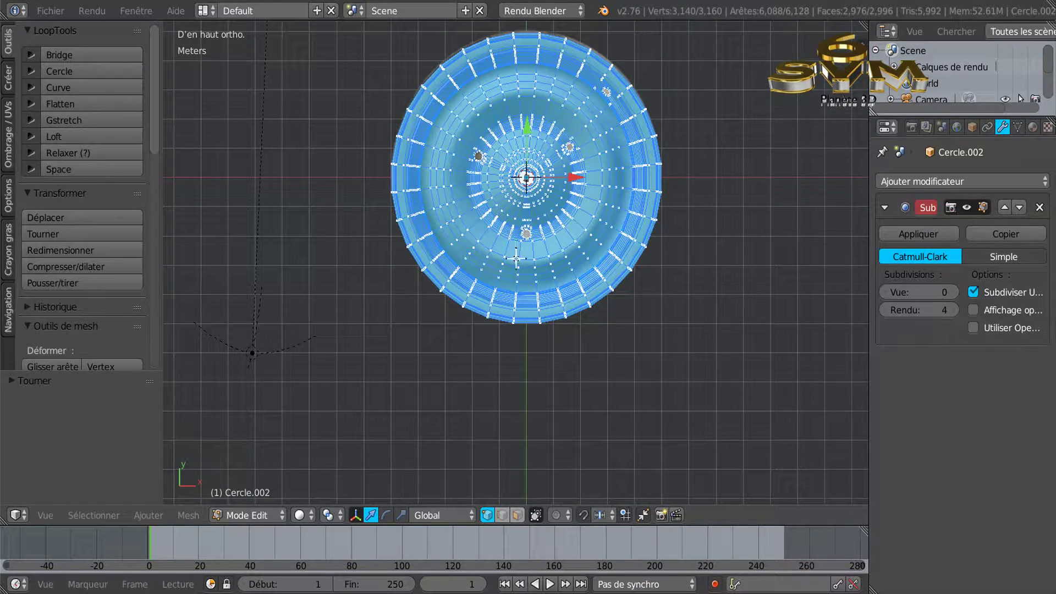
scroll(523, 342, "up", 4)
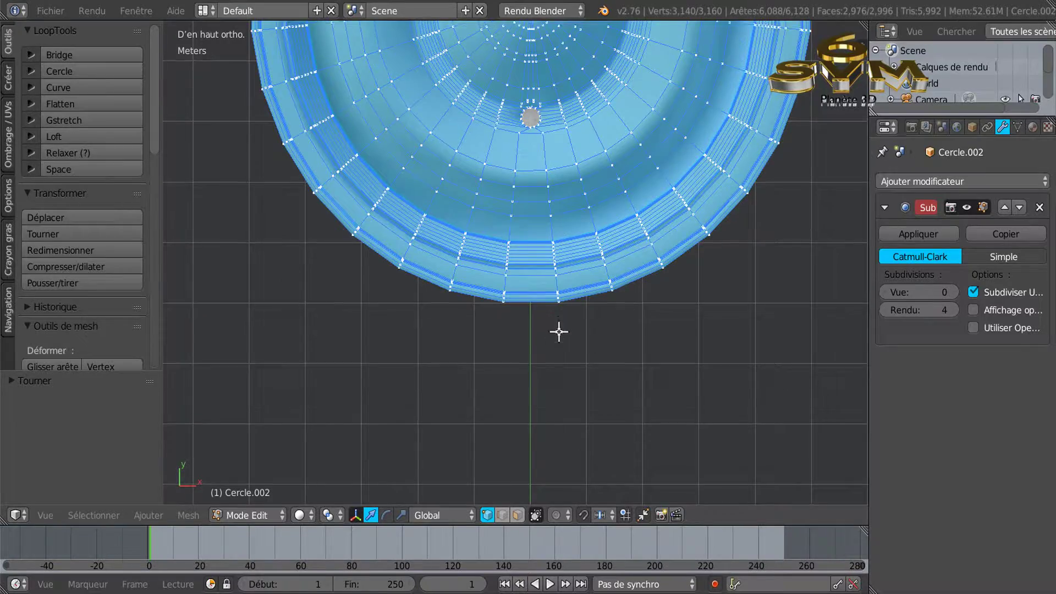
middle_click_drag(559, 332, 566, 396, "shift")
scroll(547, 238, "up", 5)
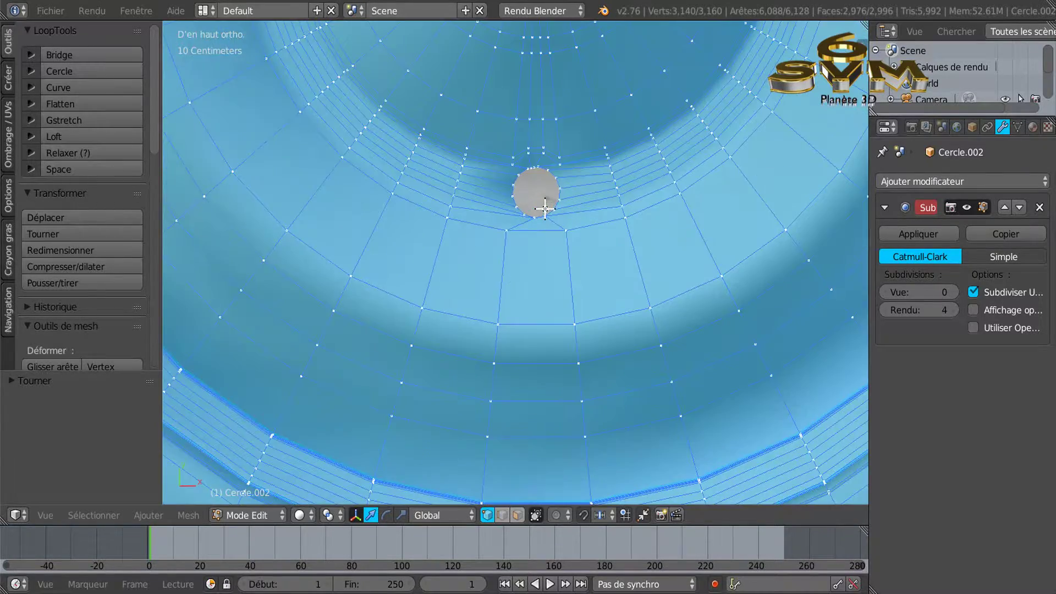
right_click(561, 161)
scroll(562, 187, "up", 2)
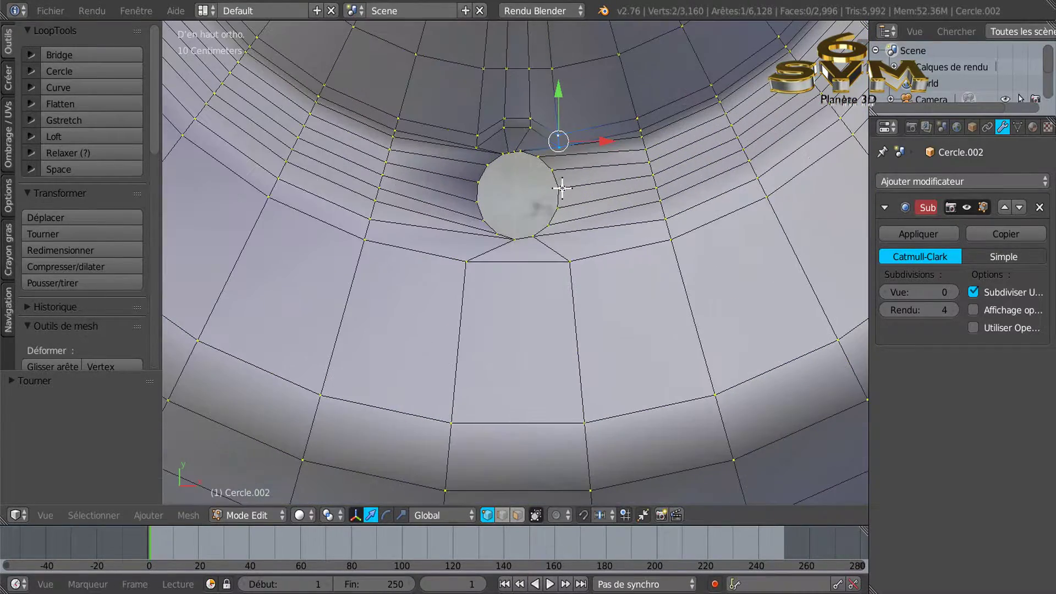
key("g")
key("g")
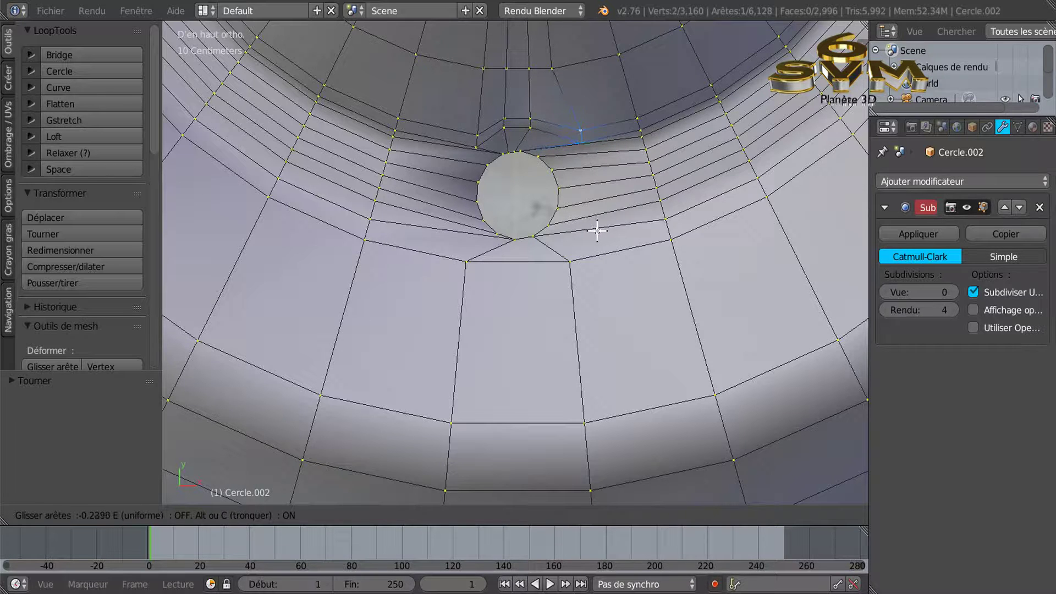
left_click(596, 232)
Step: Slide the matching short dome-edge segment on the -X side of the same bolt hole away from it by about -0.2291
right_click(476, 133)
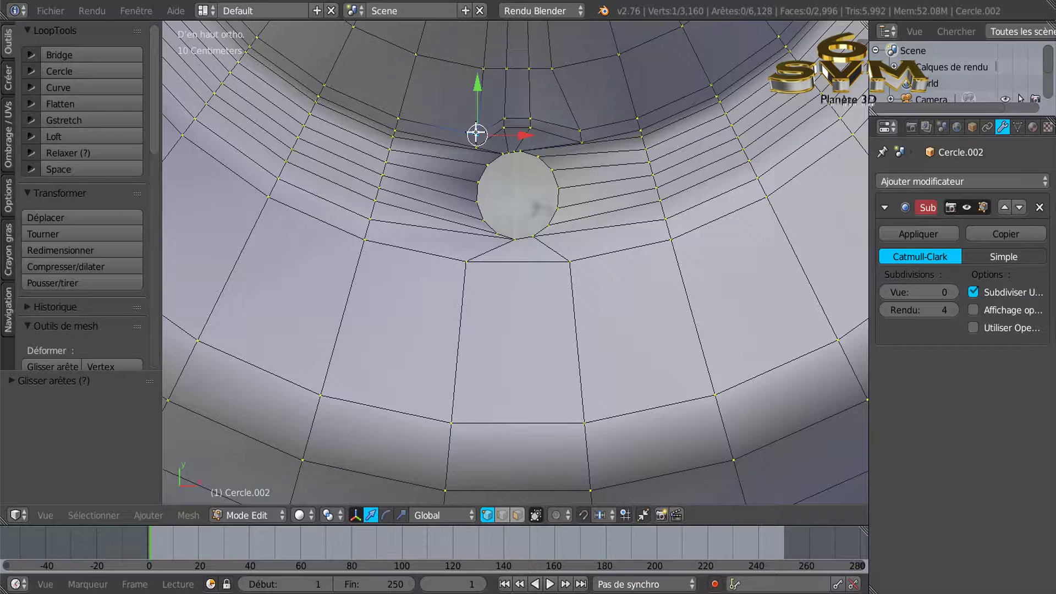
right_click(477, 144, "shift")
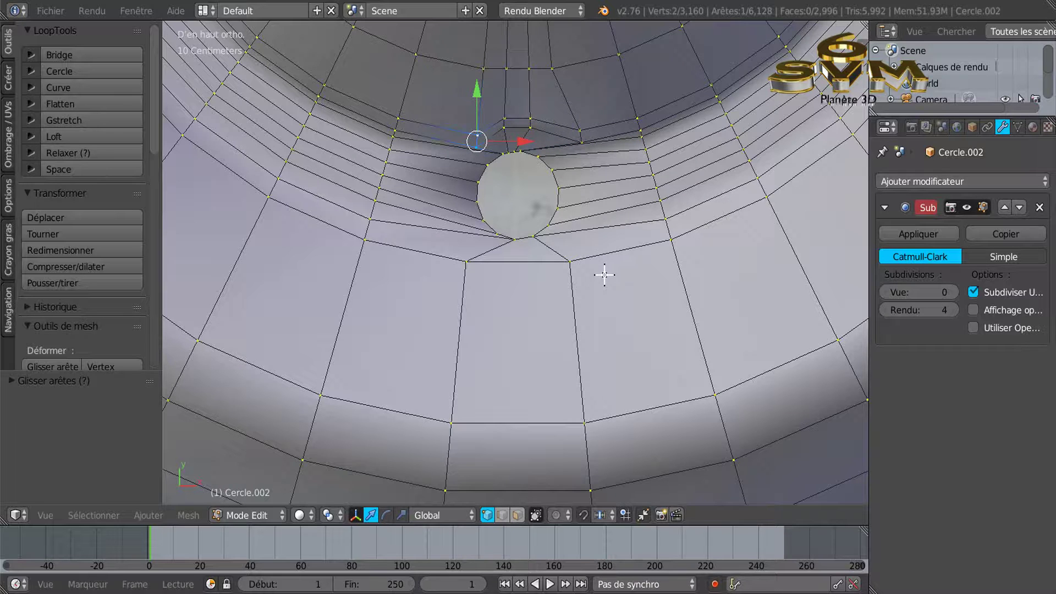
key("g")
key("g")
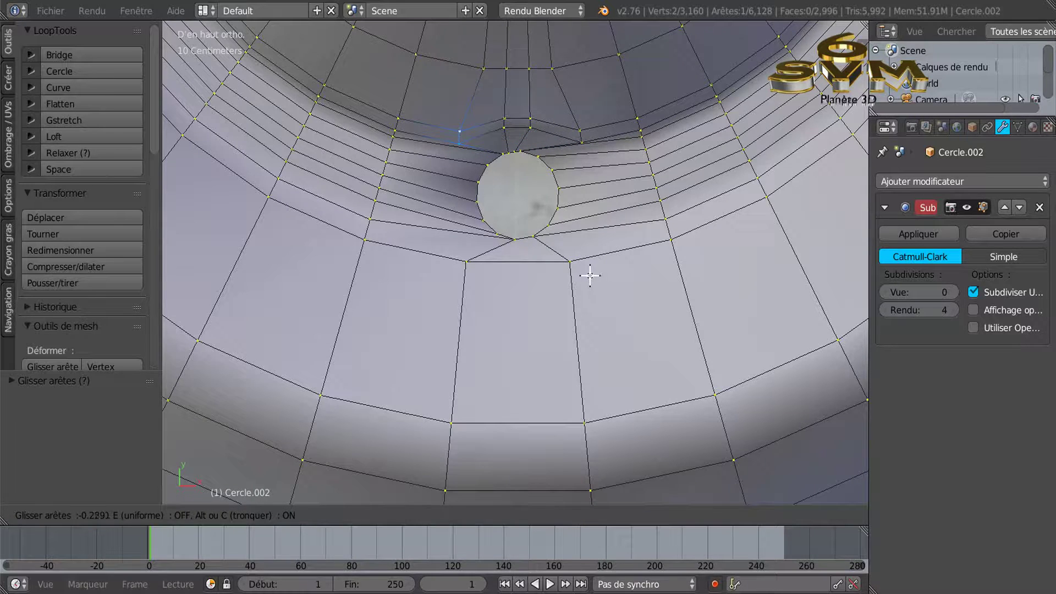
left_click(589, 275)
Step: Set the modifier's viewport level to 2 and examine the smoothed bolt-hole areas from several raised angles
scroll(590, 275, "down", 2)
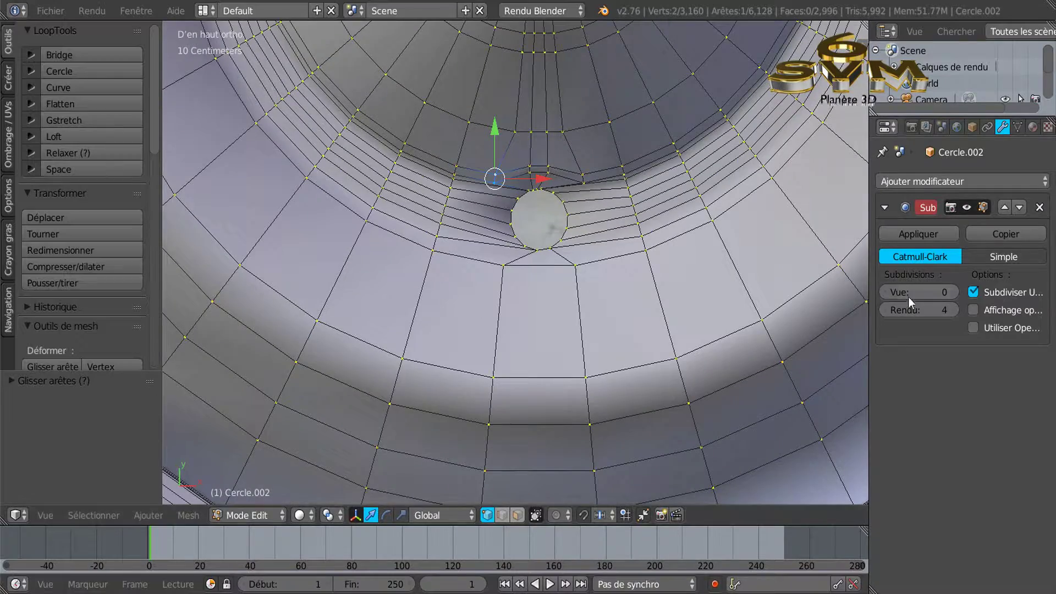
left_click_drag(952, 292, 966, 293)
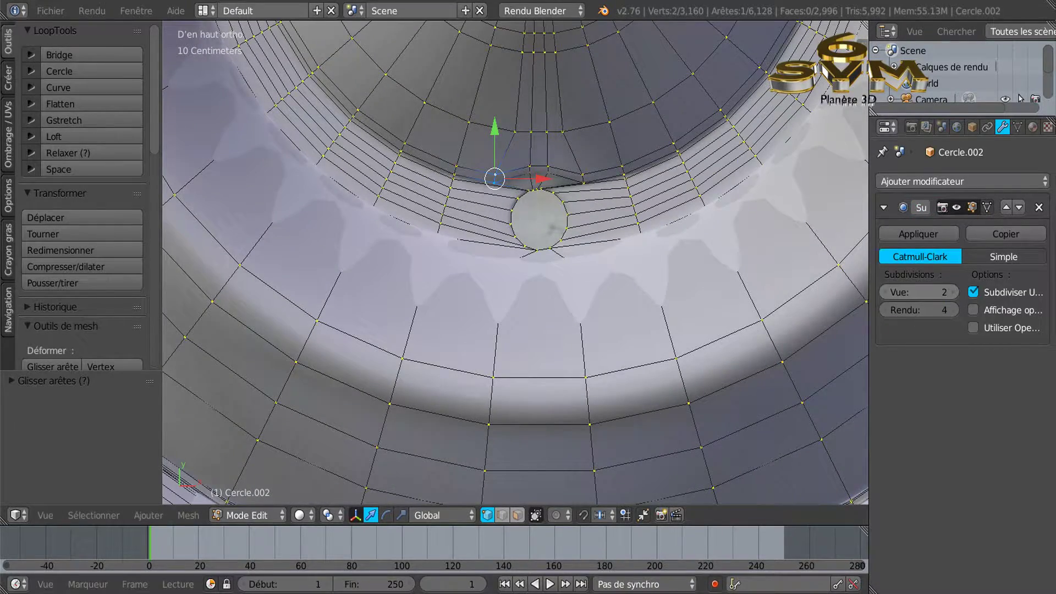
scroll(612, 273, "down", 1)
middle_click_drag(613, 273, 688, 233)
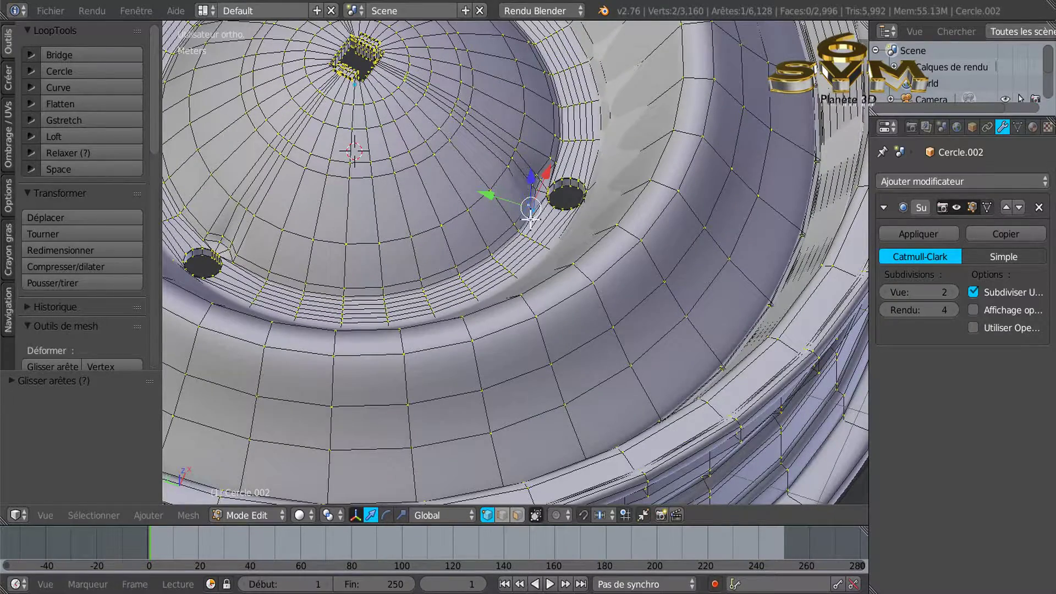
middle_click_drag(547, 252, 583, 294)
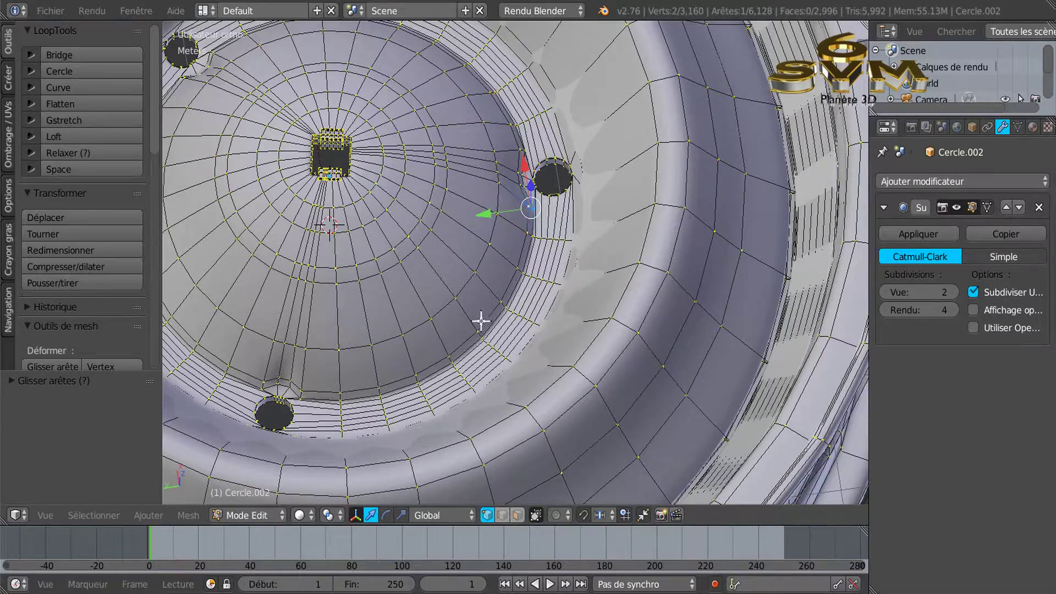
middle_click_drag(481, 321, 484, 306)
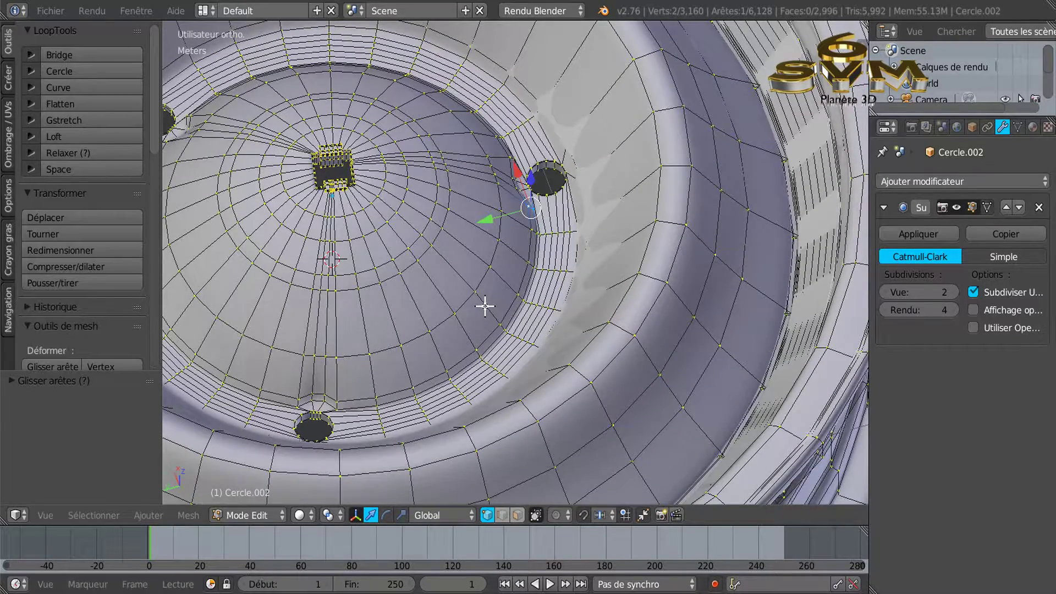
Step: Select the whole mesh and rotate it clockwise in top view until the +X side bolt hole lies directly below the centre
key("KP_7")
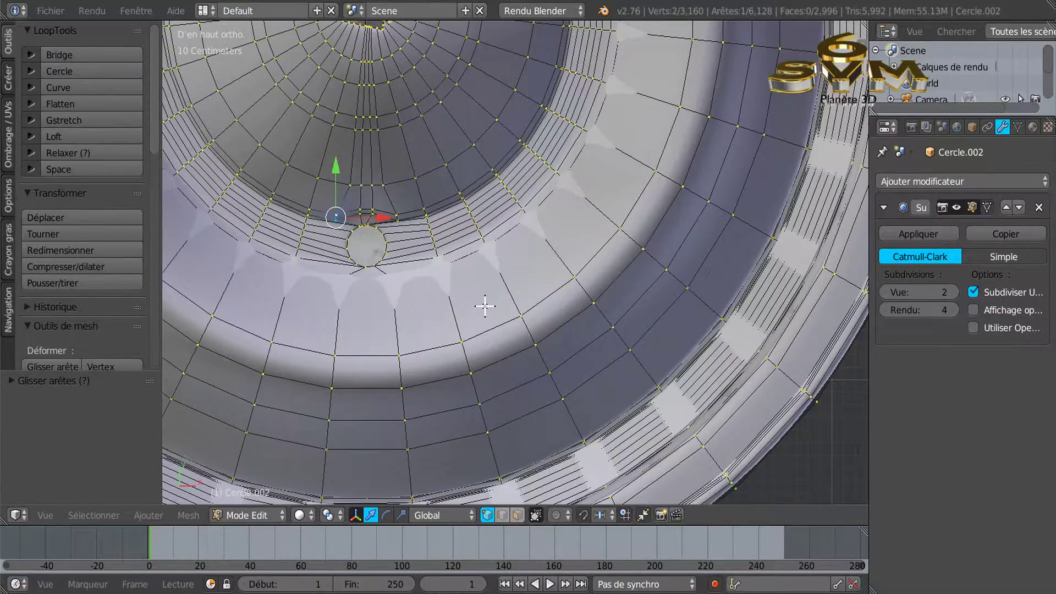
scroll(494, 309, "down", 3)
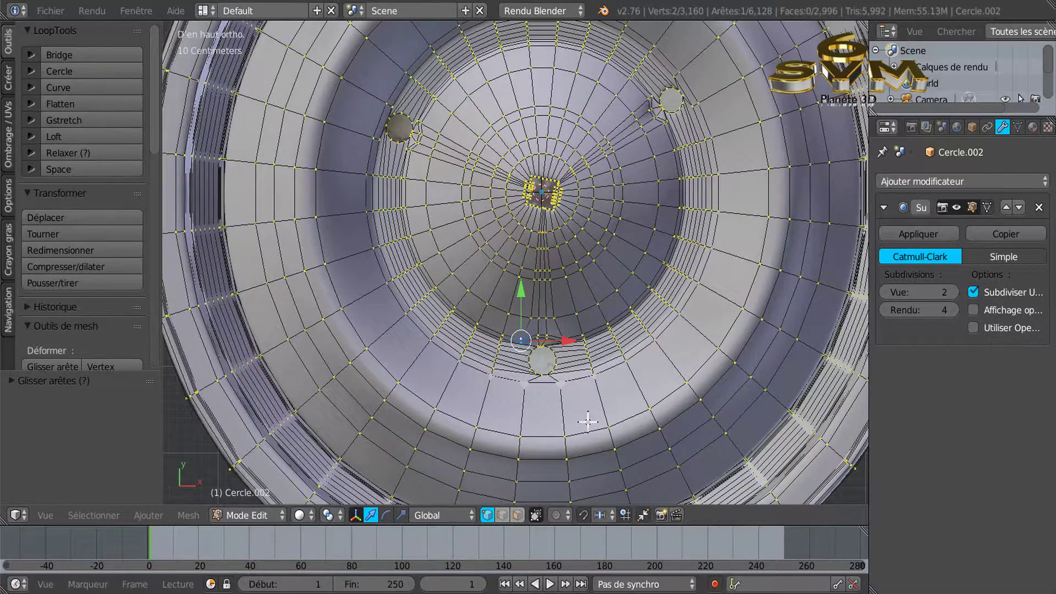
key("a")
key("a")
scroll(633, 343, "down", 2)
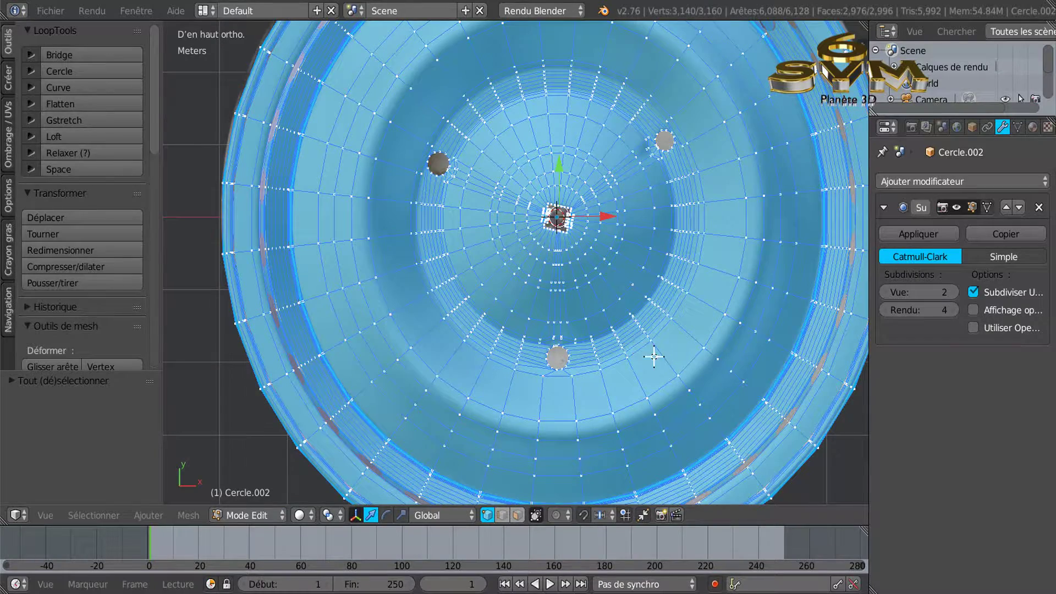
scroll(563, 370, "down", 3)
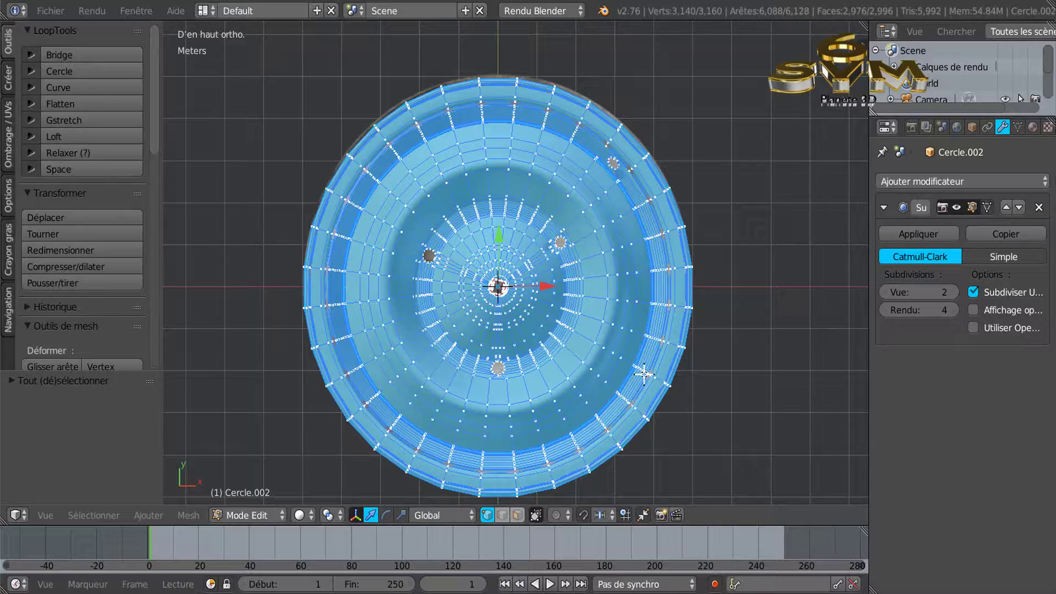
key("r")
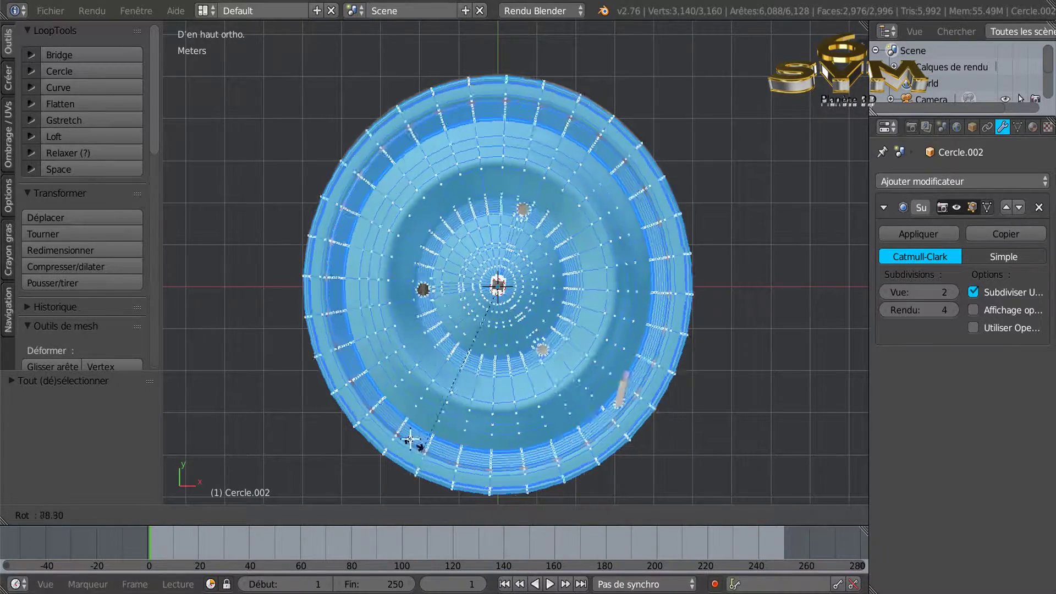
left_click(317, 381)
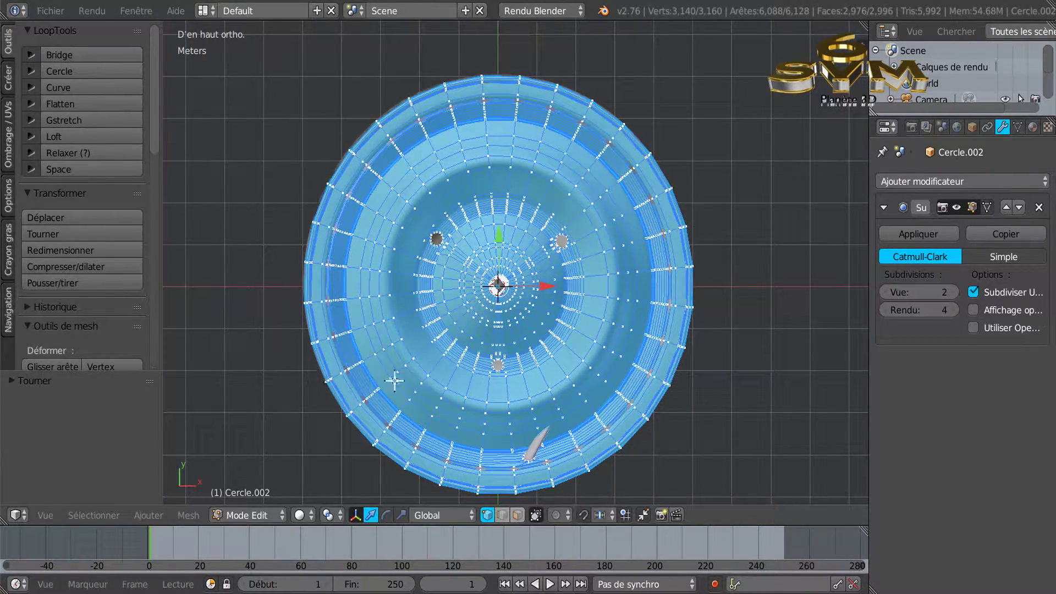
Step: Slide the short dome-edge segment on the +X side of the bolt hole directly below the centre slightly away from the hole
scroll(490, 360, "up", 12)
right_click(634, 285)
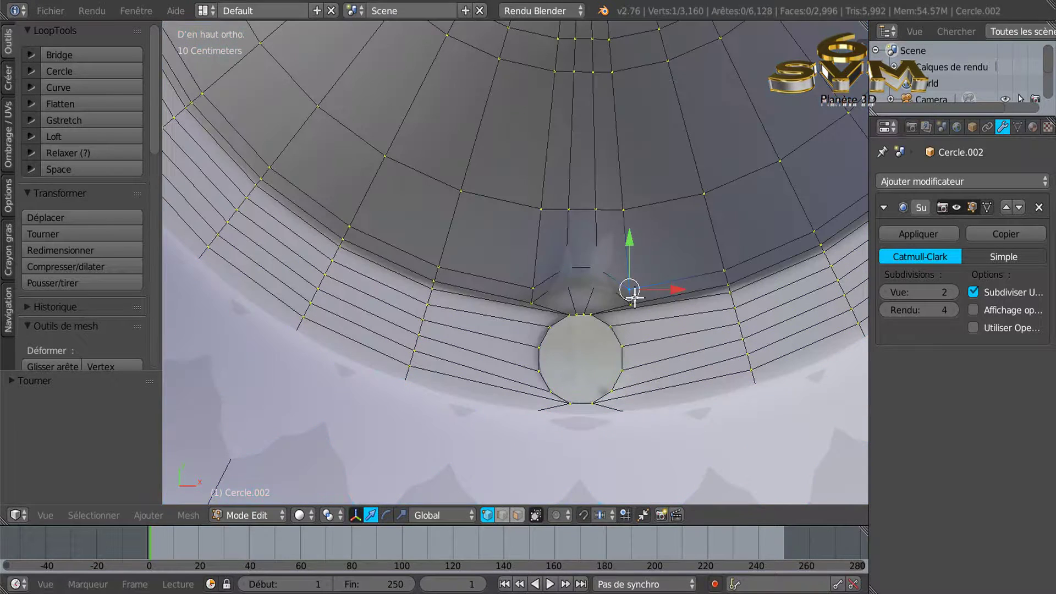
key("g")
key("g")
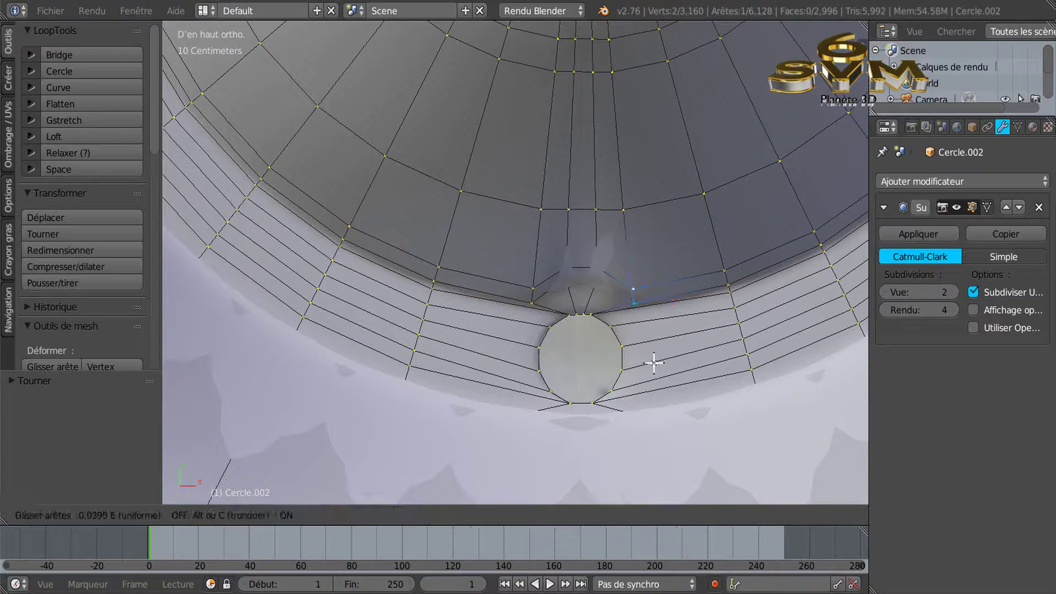
left_click(660, 361)
Step: Slide the matching short dome-edge segment on the -X side of the same bolt hole slightly away from it
right_click(532, 288)
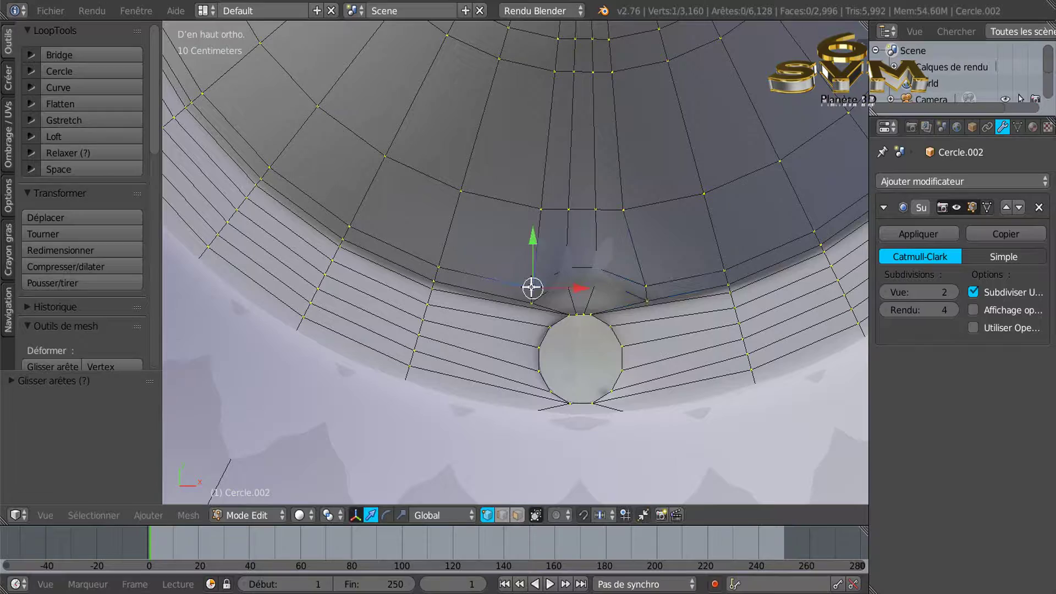
key("g")
key("g")
left_click(673, 388)
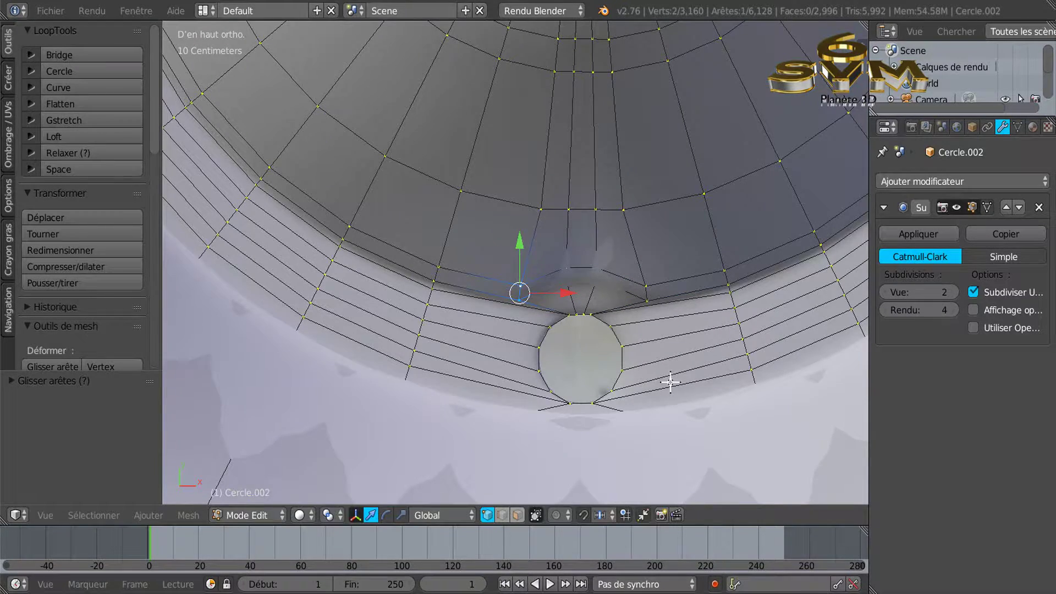
Step: Examine the rim's three bolt holes and surrounding dome topology from top view and several tilted angles
scroll(662, 363, "down", 6)
middle_click_drag(684, 332, 619, 347, "shift")
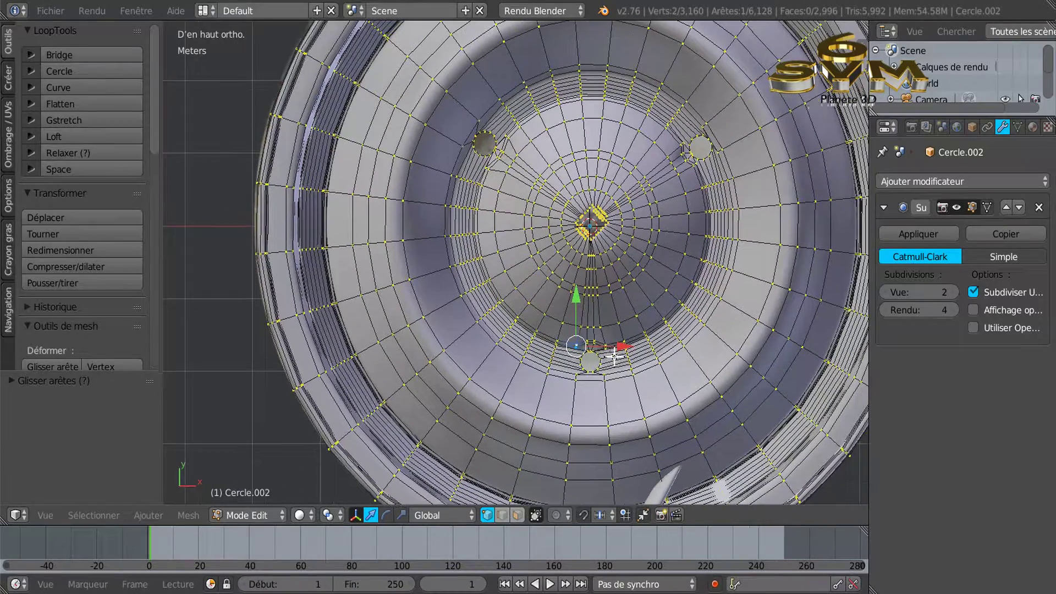
scroll(573, 358, "down", 2)
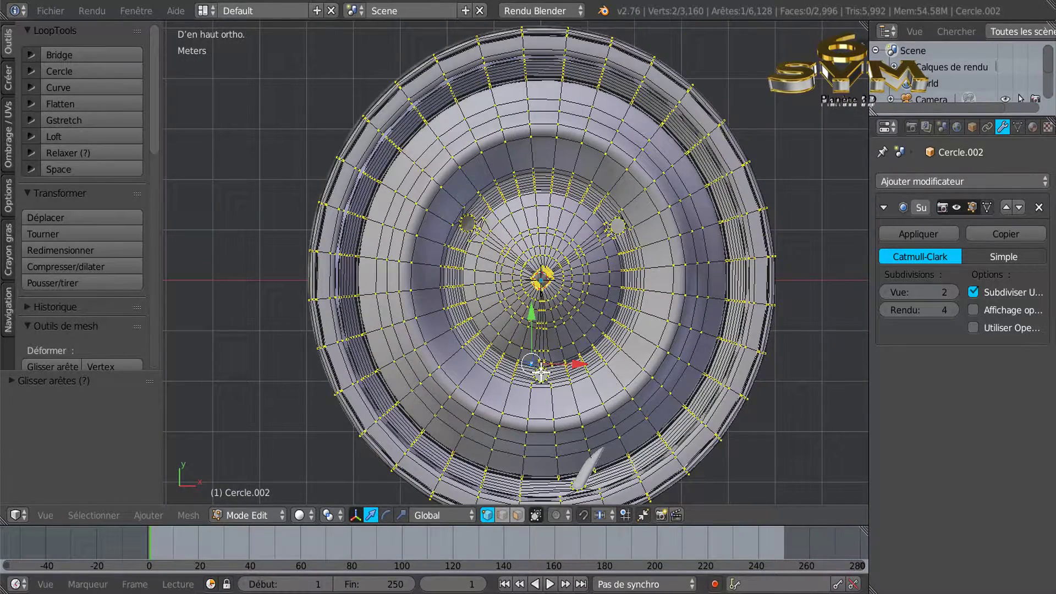
middle_click_drag(595, 440, 667, 348)
scroll(626, 423, "up", 4)
scroll(626, 422, "up", 2)
middle_click_drag(632, 424, 722, 389)
scroll(720, 388, "down", 1)
scroll(721, 388, "down", 5)
middle_click_drag(690, 341, 579, 427)
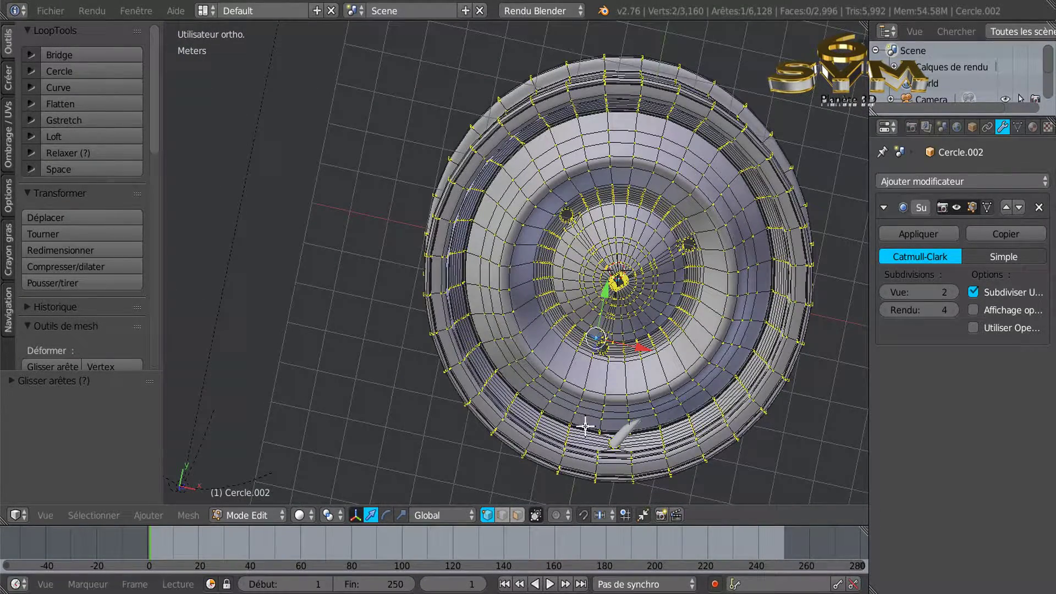
key("KP_7")
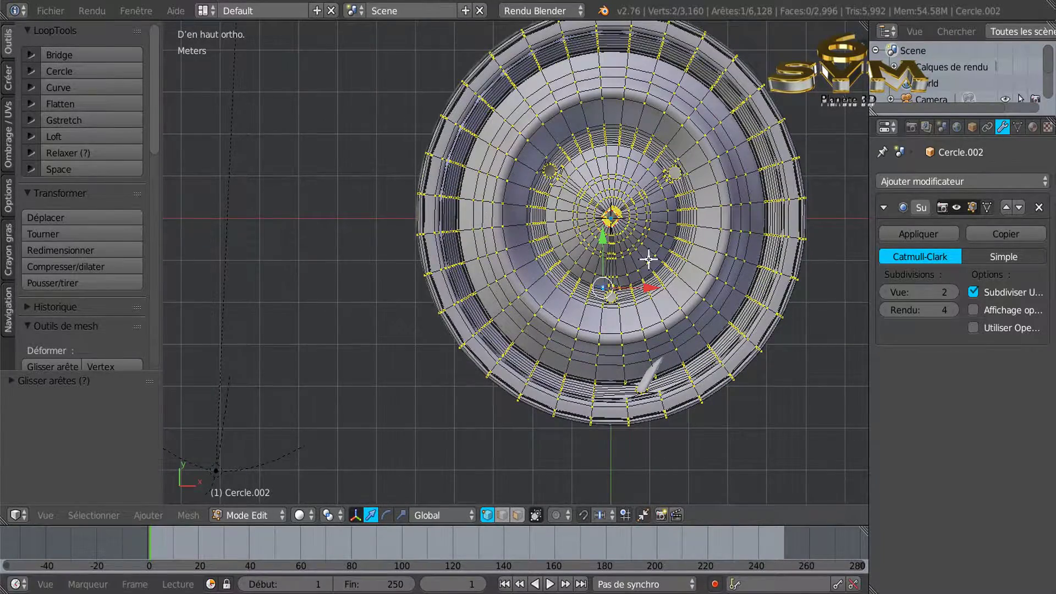
scroll(639, 250, "up", 2)
scroll(572, 210, "down", 2)
Step: Reveal the hidden mesh geometry around the pointed spike by the rim's outer groove
middle_click_drag(649, 336, 720, 279)
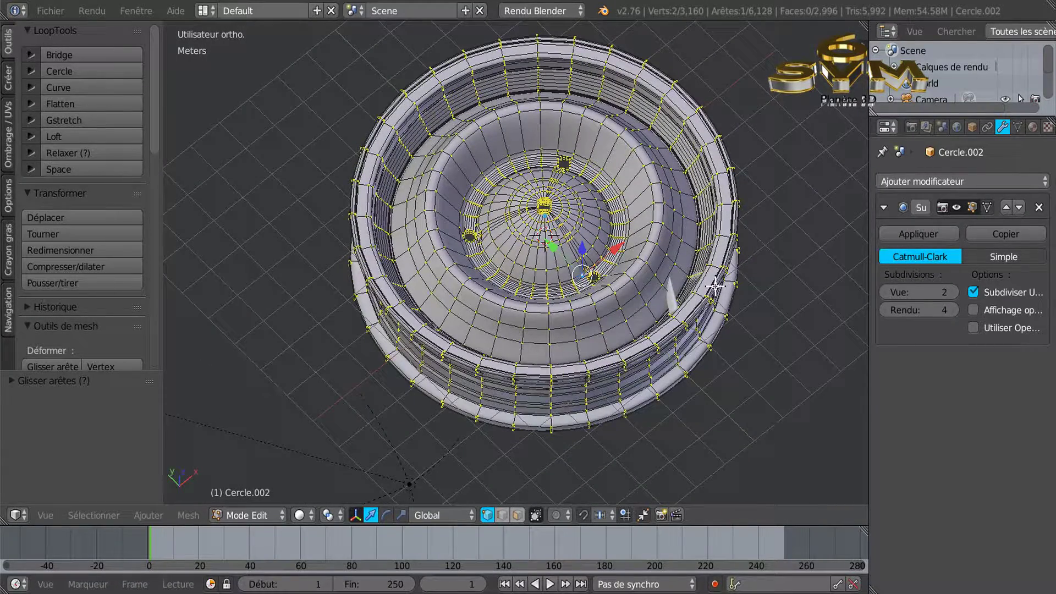
scroll(707, 304, "up", 4)
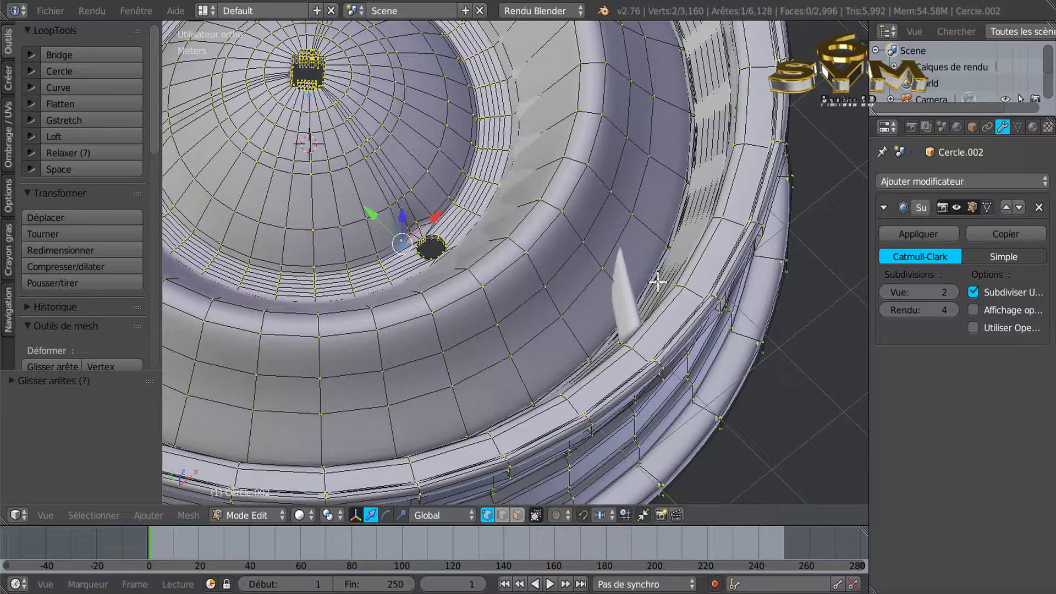
key("alt+h")
scroll(641, 294, "up", 4)
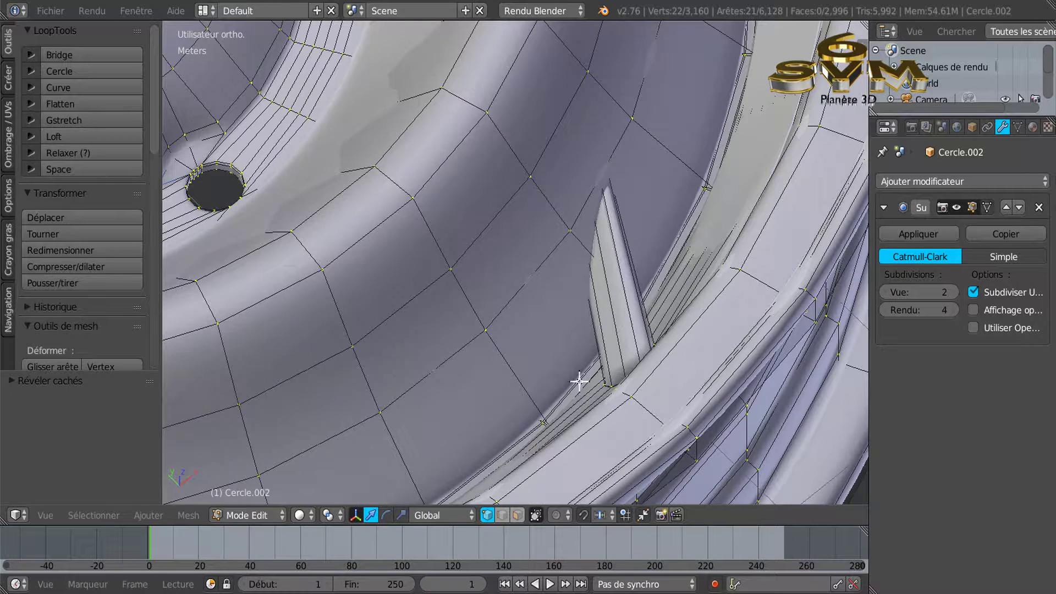
Step: Delete all linked faces of the protruding tube piece at the outer hole near the rim's edge
left_click(517, 515)
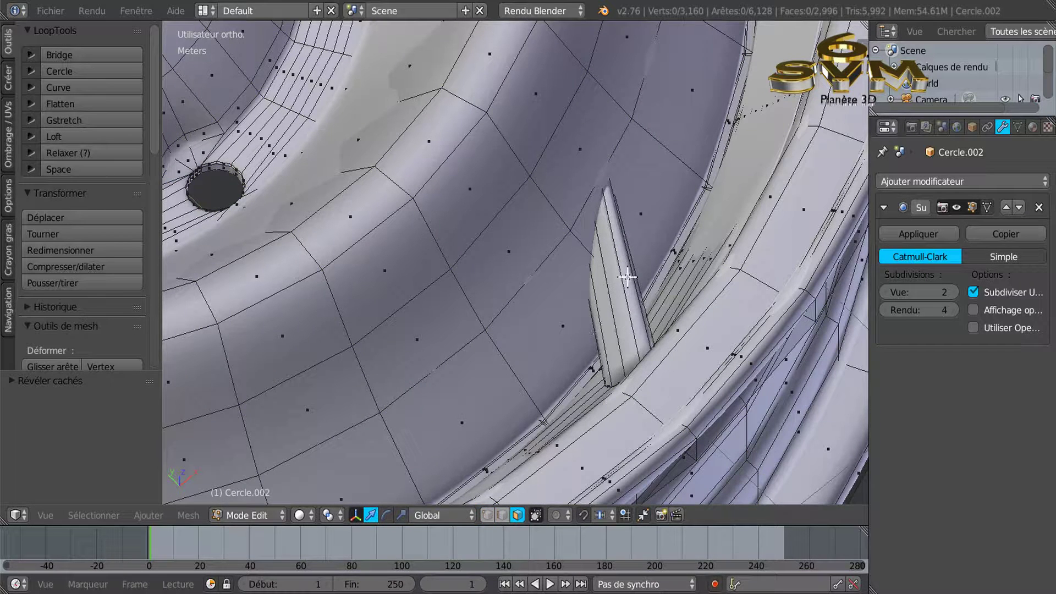
key("l")
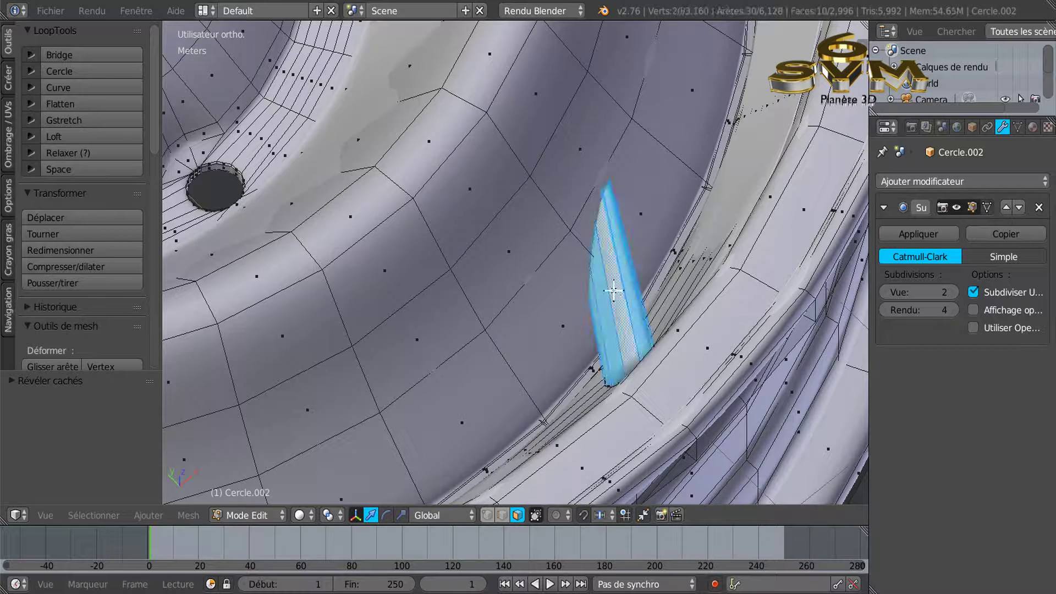
key("x")
left_click(596, 332)
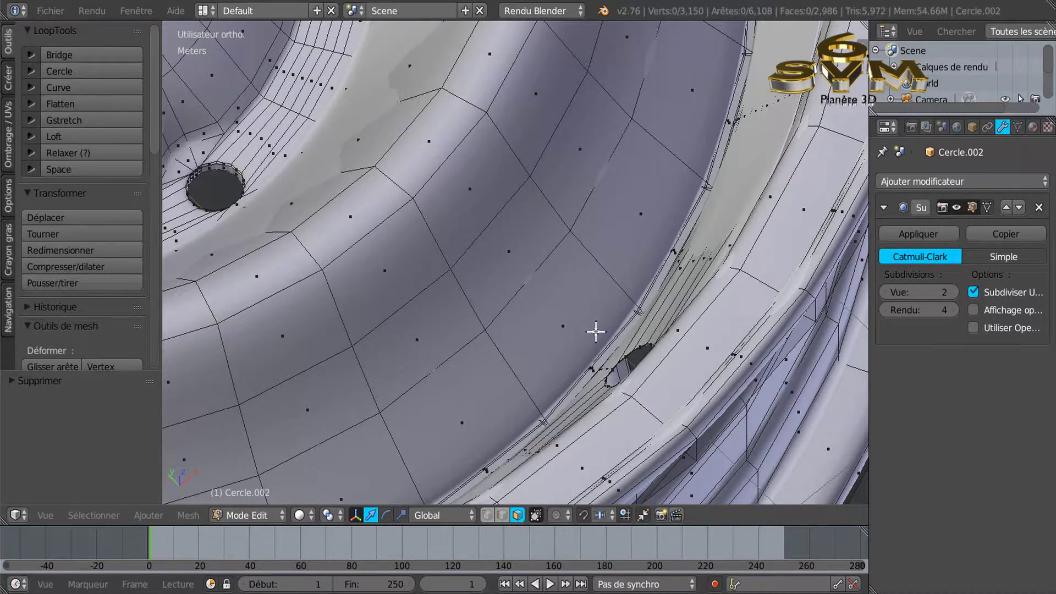
Step: Examine the rim's centre, its three inner holes and the outer edge hole in the top view
scroll(596, 332, "down", 5)
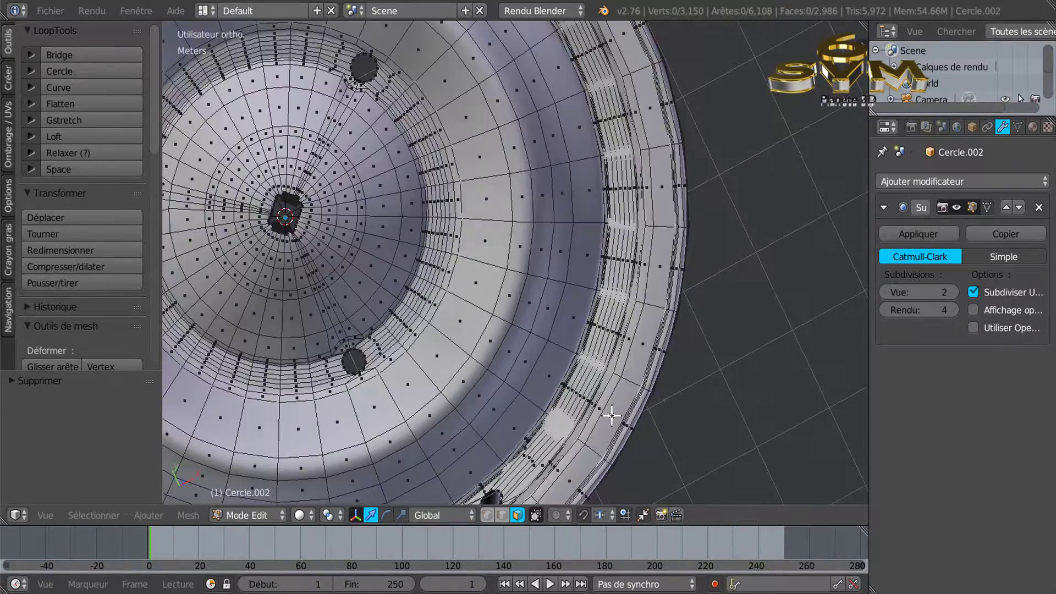
middle_click_drag(587, 395, 693, 335, "shift")
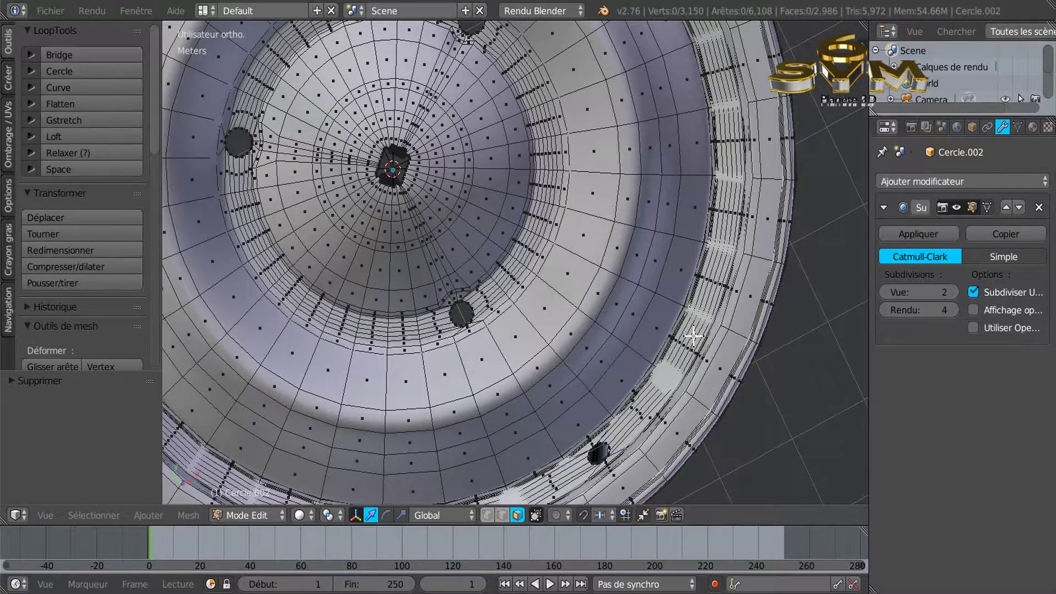
key("KP_7")
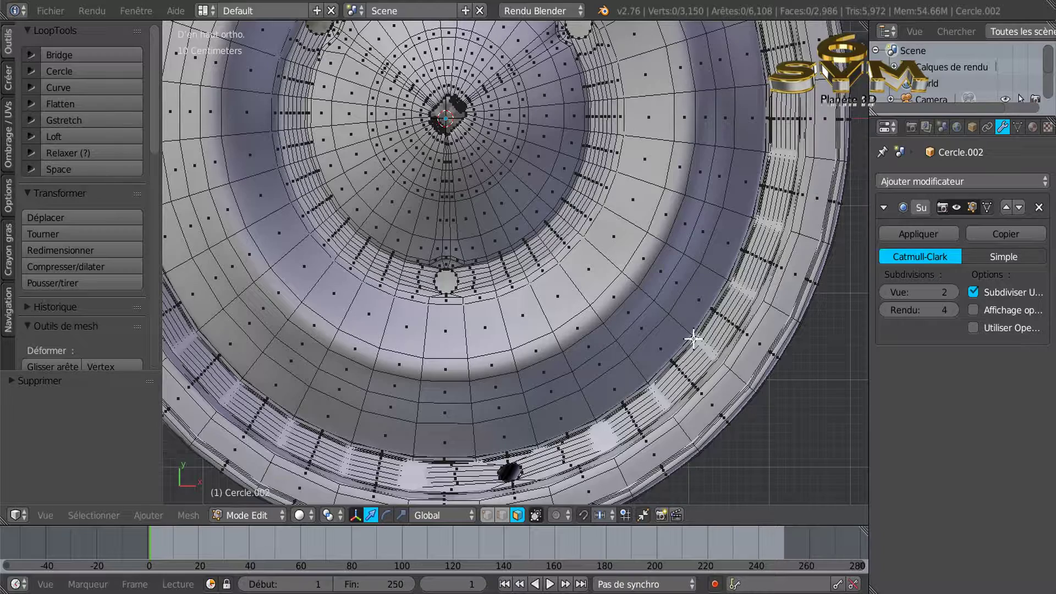
middle_click_drag(566, 202, 592, 300, "shift")
scroll(527, 333, "up", 2)
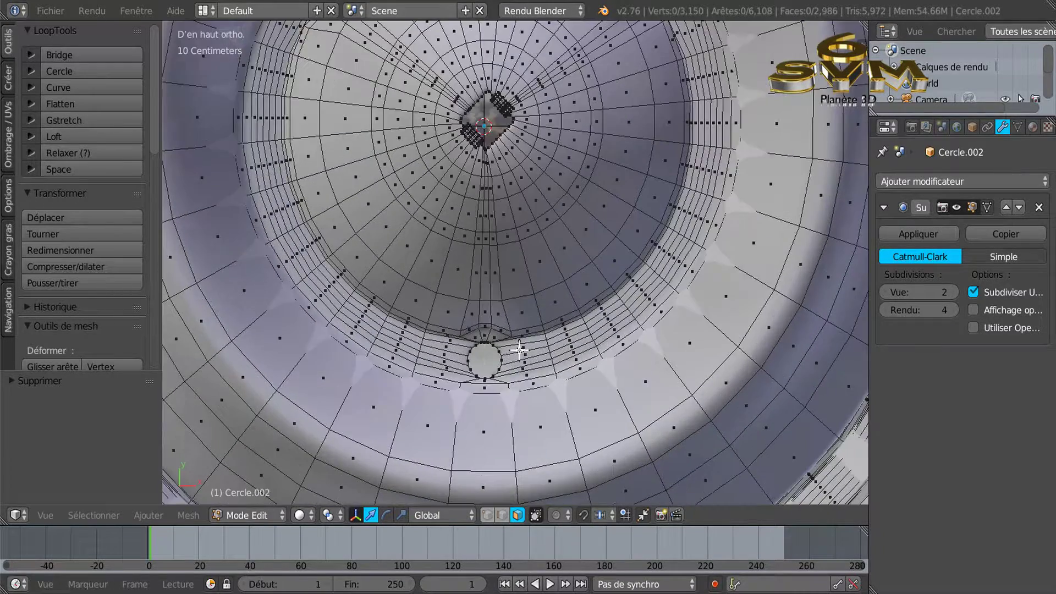
middle_click_drag(526, 374, 539, 318)
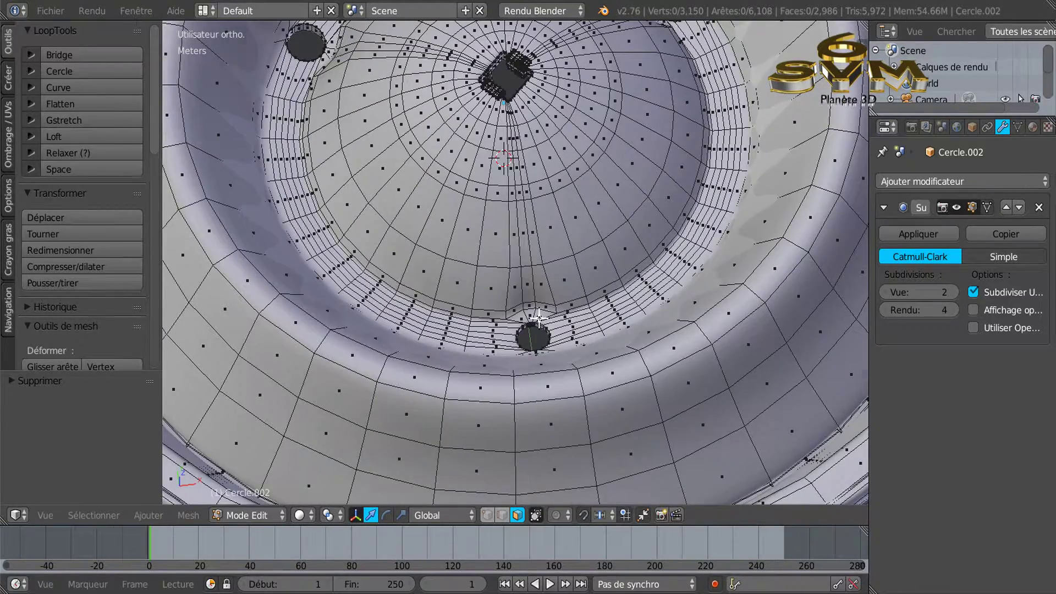
key("KP_7")
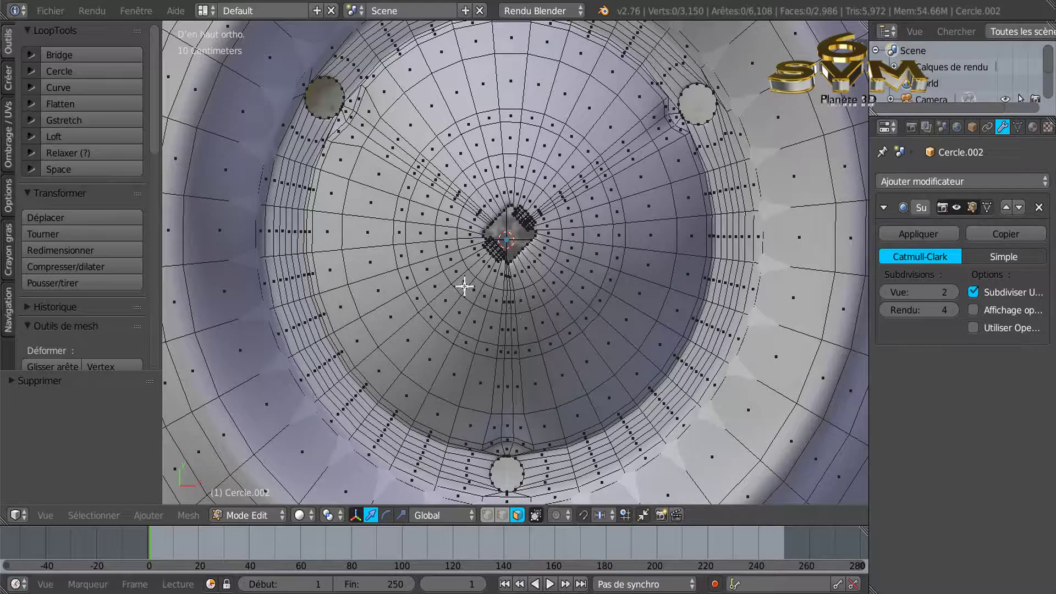
scroll(681, 134, "up", 4)
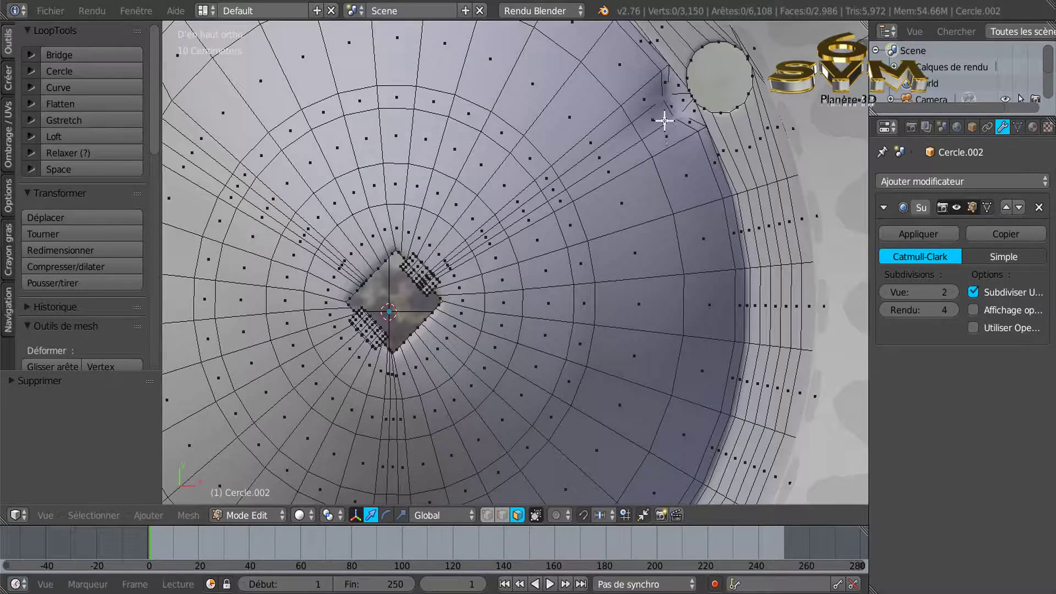
scroll(682, 122, "down", 5)
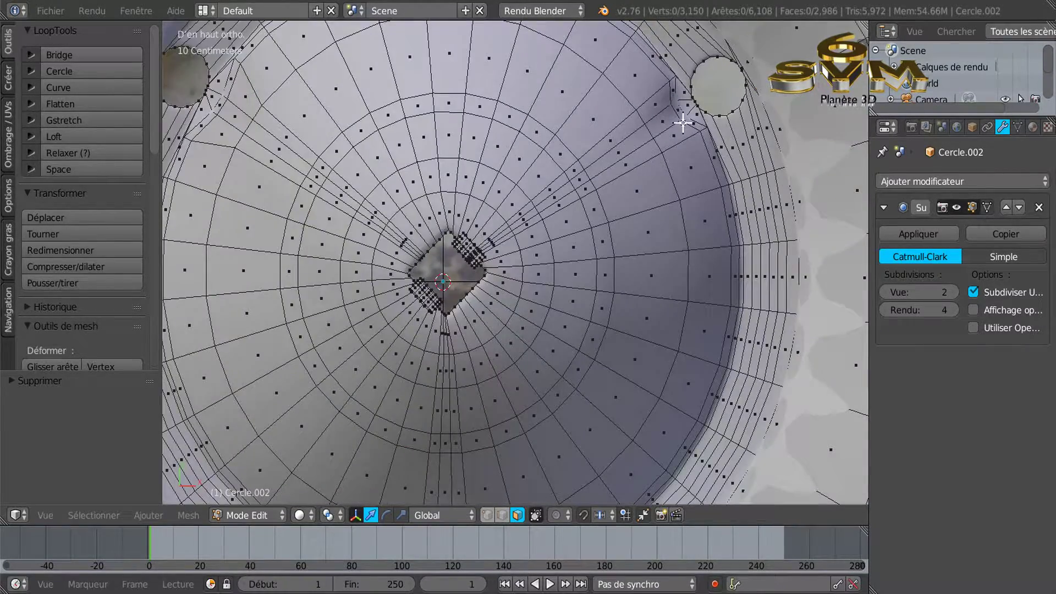
scroll(577, 390, "up", 3)
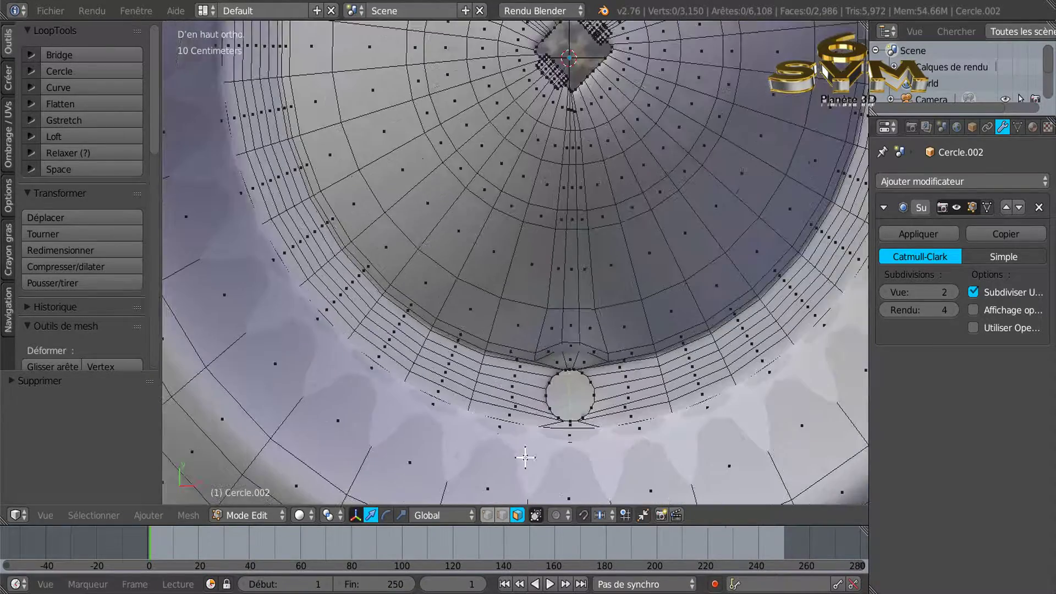
scroll(597, 314, "down", 2)
scroll(669, 193, "down", 2)
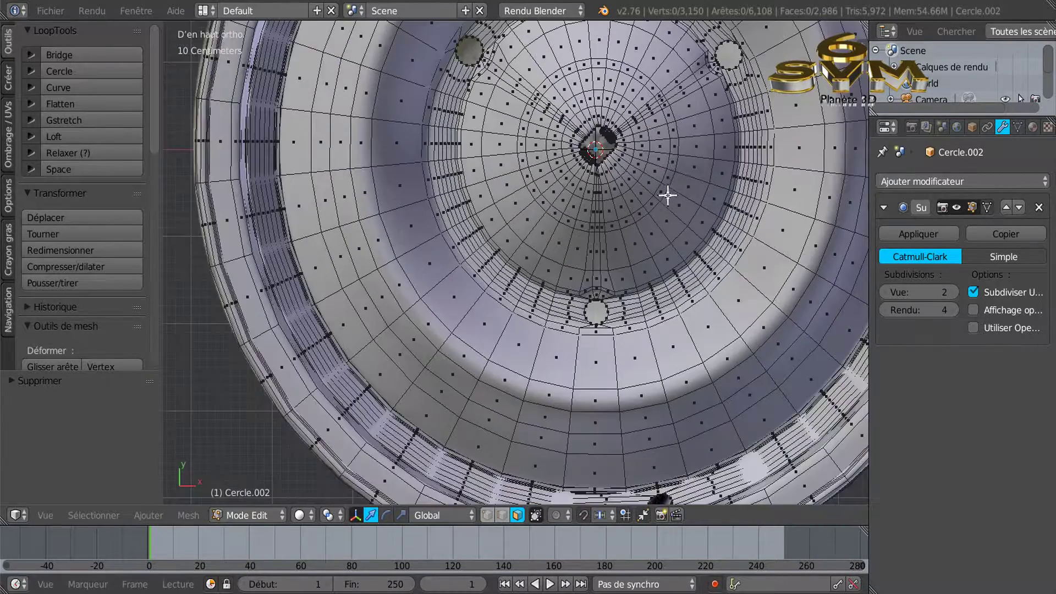
scroll(618, 248, "up", 4)
scroll(499, 182, "down", 2)
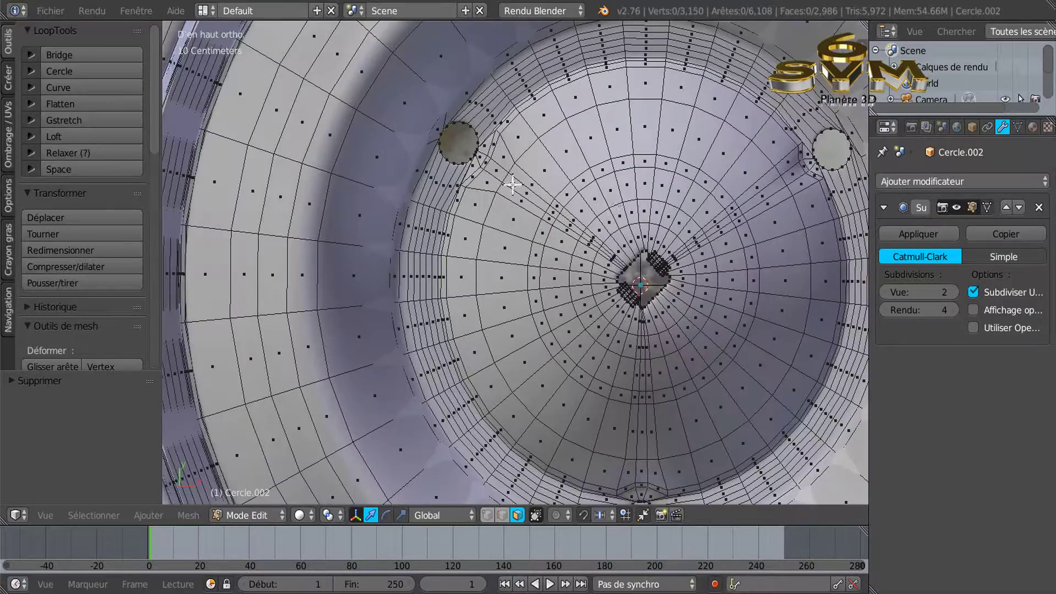
scroll(606, 176, "down", 1, "ctrl")
scroll(605, 177, "down", 2)
scroll(636, 212, "down", 2)
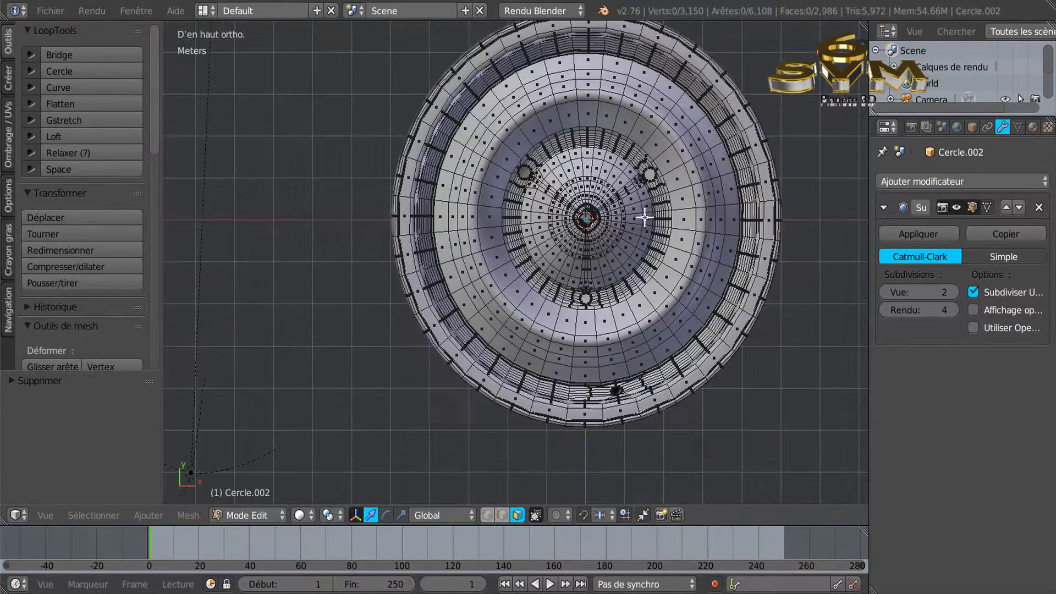
scroll(683, 236, "up", 1)
scroll(682, 257, "down", 1)
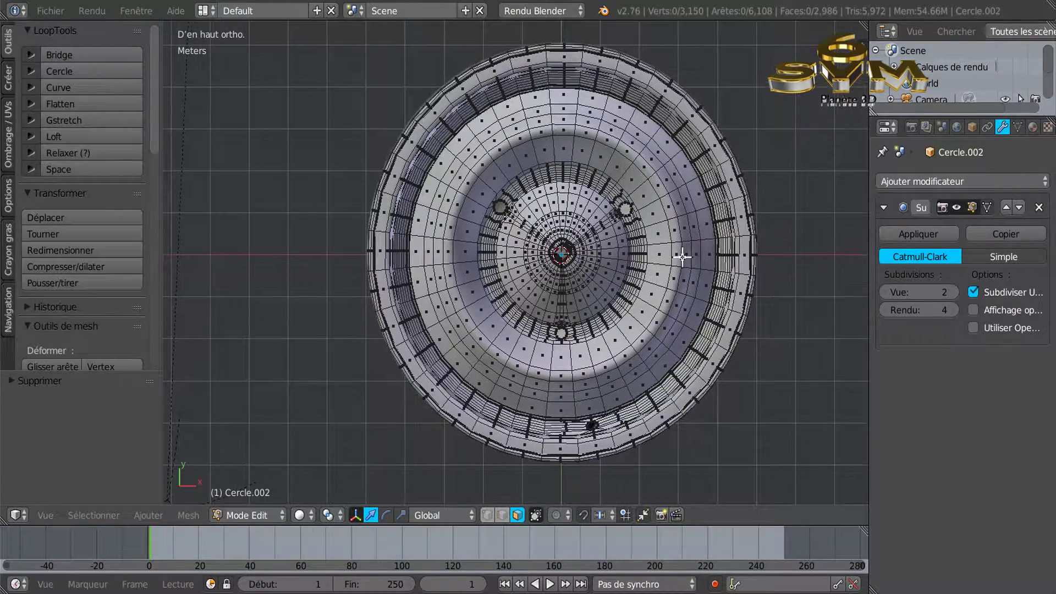
key("a")
scroll(694, 269, "down", 1)
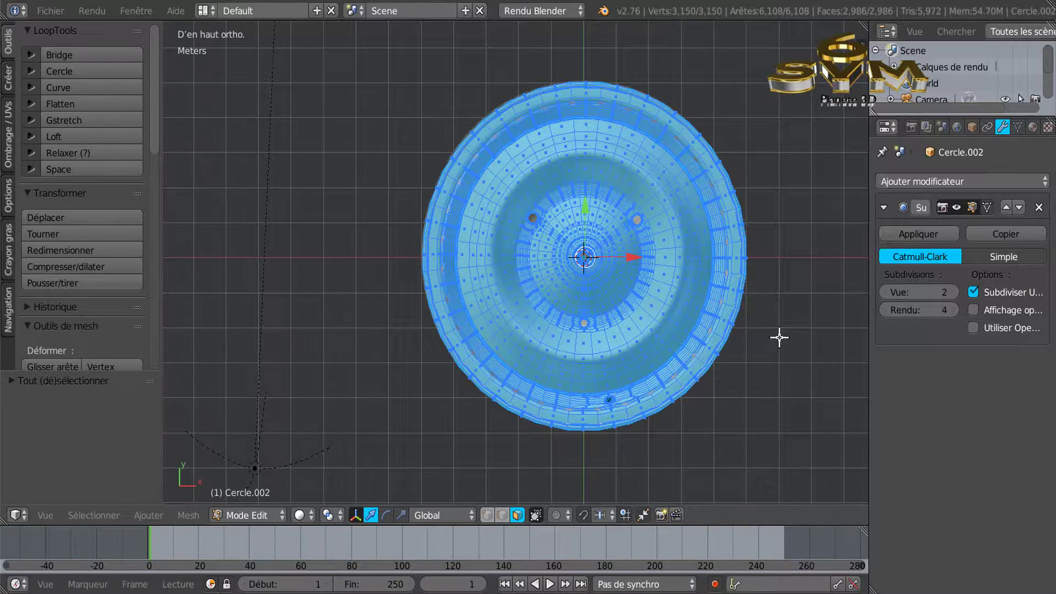
key("r")
right_click(675, 139)
key("ctrl+z")
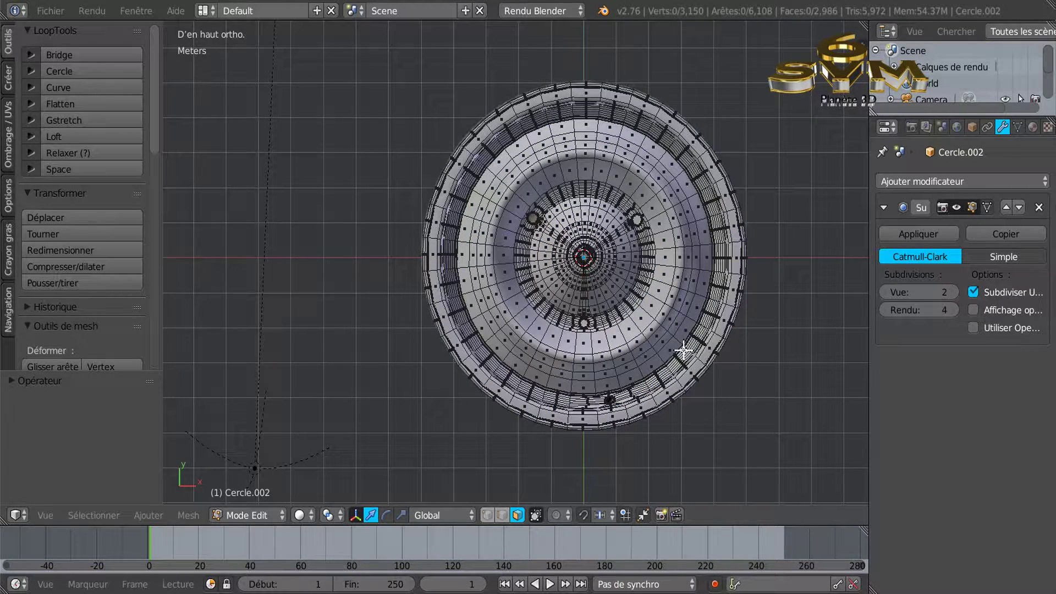
Step: Delete all linked faces of the long, narrow tube crossing the underside of the rim
middle_click_drag(661, 374, 681, 285)
scroll(653, 330, "up", 5)
middle_click_drag(653, 318, 684, 149)
middle_click_drag(683, 189, 654, 236)
scroll(654, 237, "up", 4)
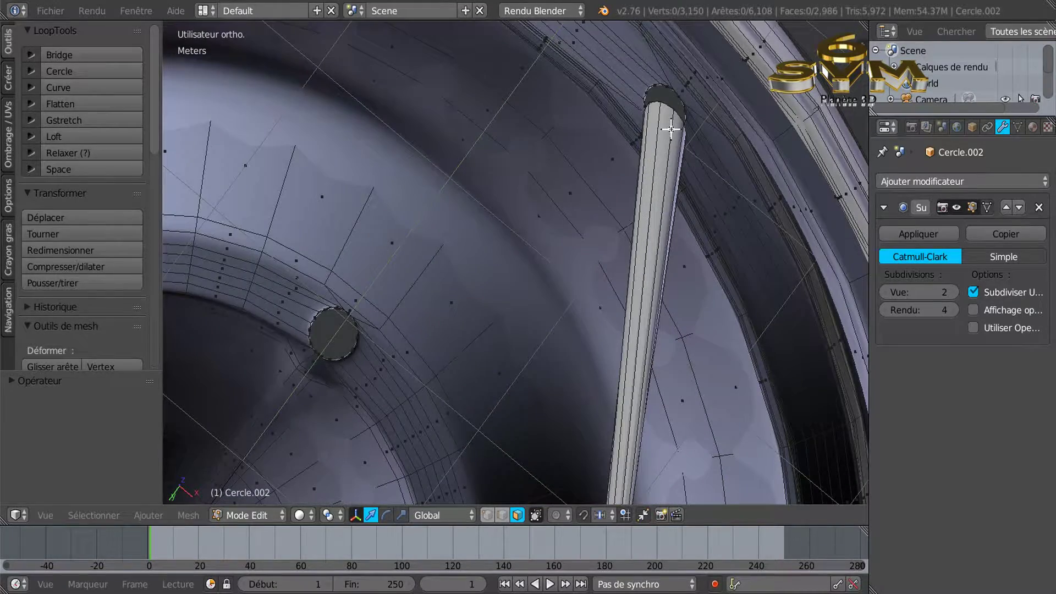
scroll(651, 247, "down", 2)
middle_click_drag(644, 390, 628, 314)
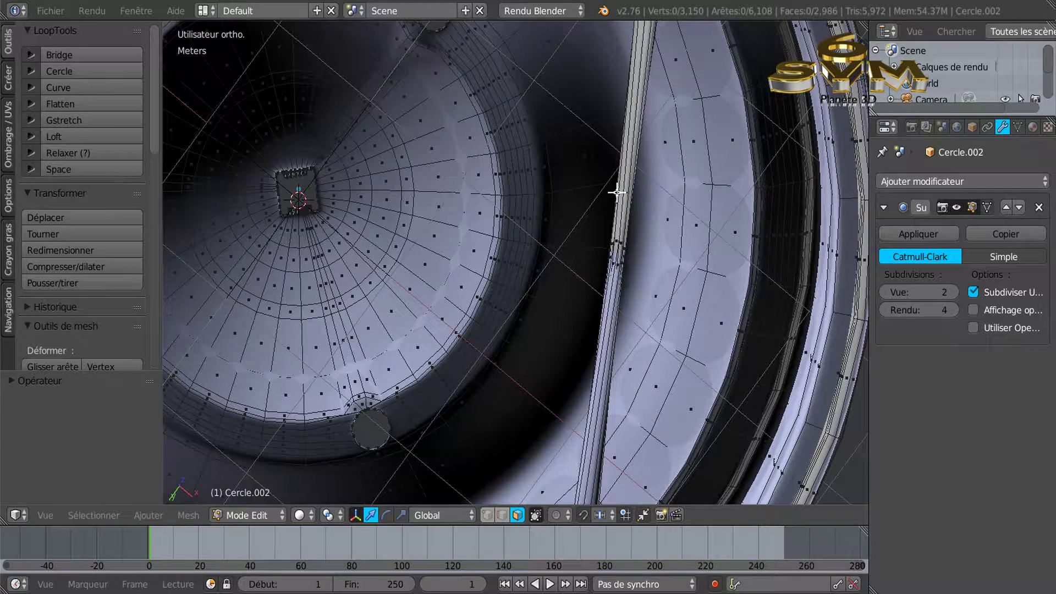
right_click(620, 243)
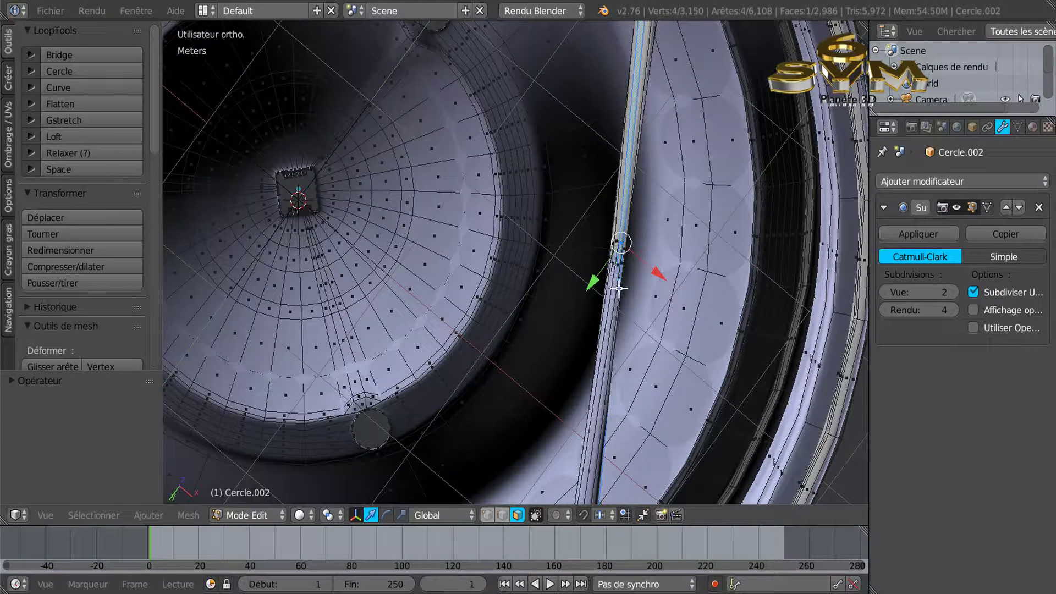
key("ctrl+l")
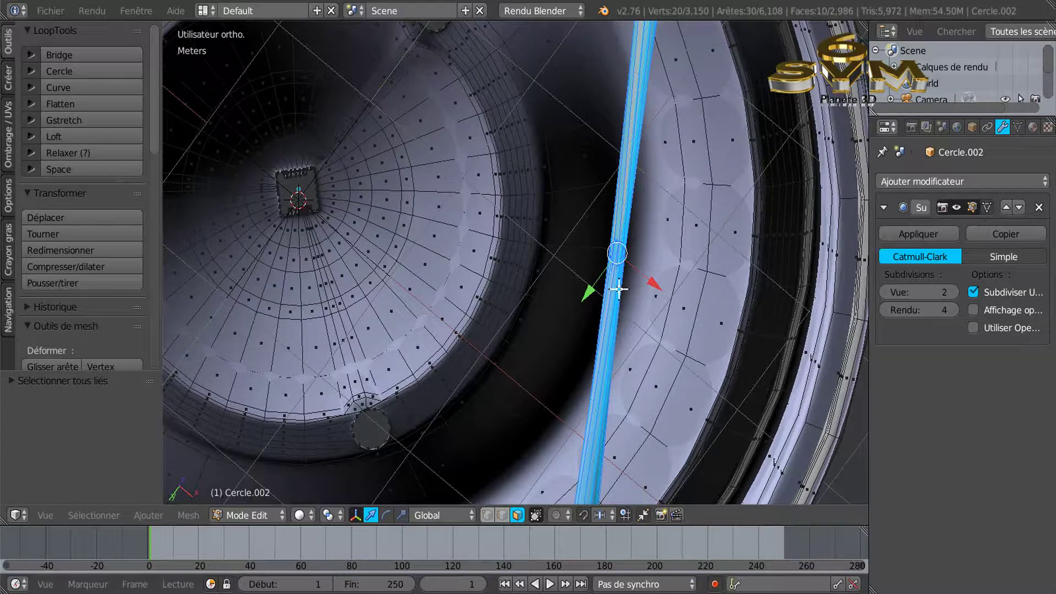
key("x")
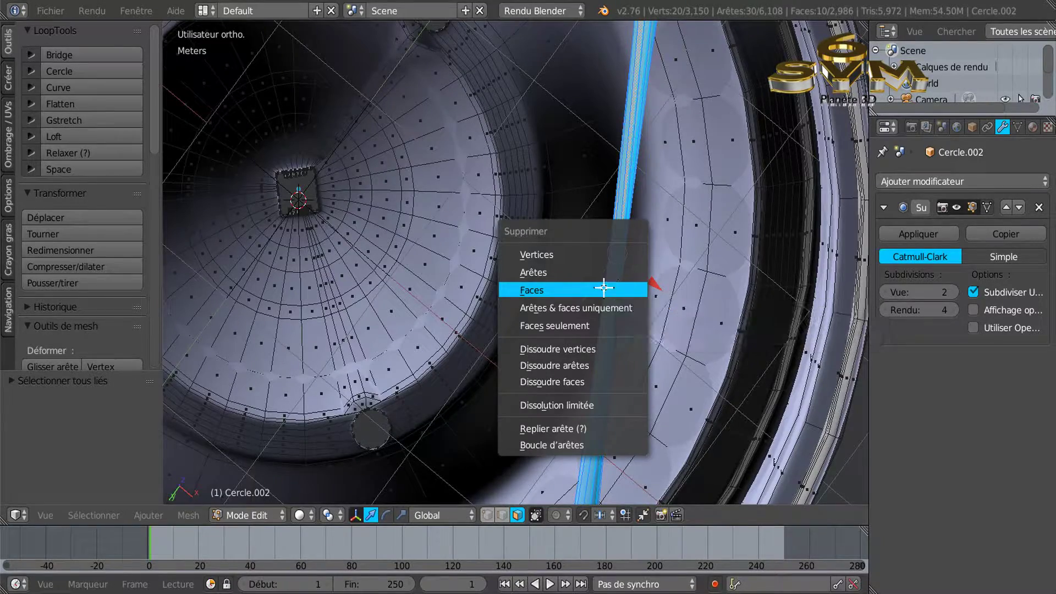
left_click(604, 287)
scroll(605, 280, "down", 5)
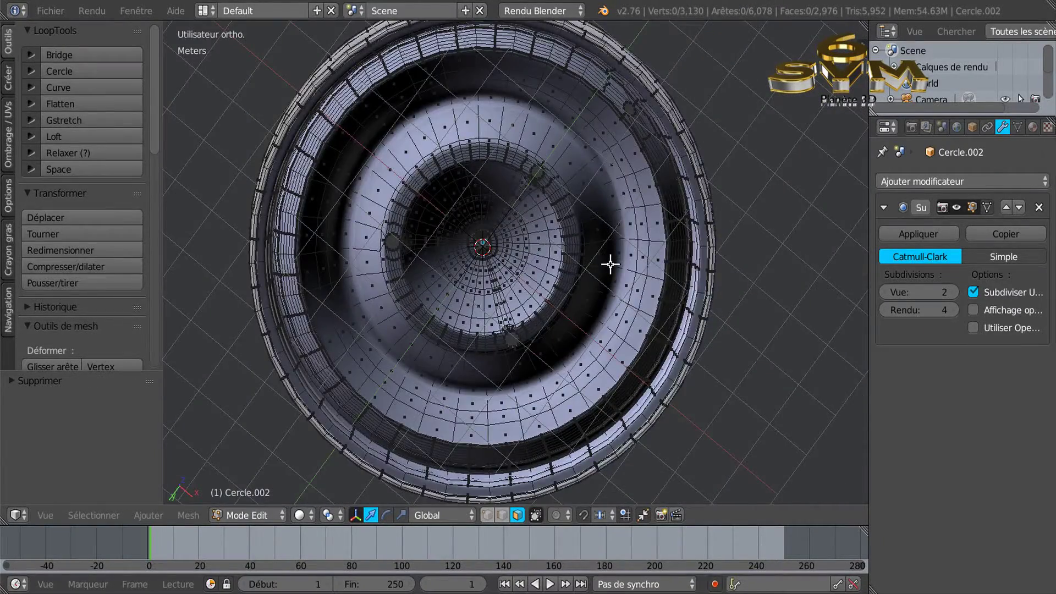
key("KP_7")
scroll(609, 264, "down", 1)
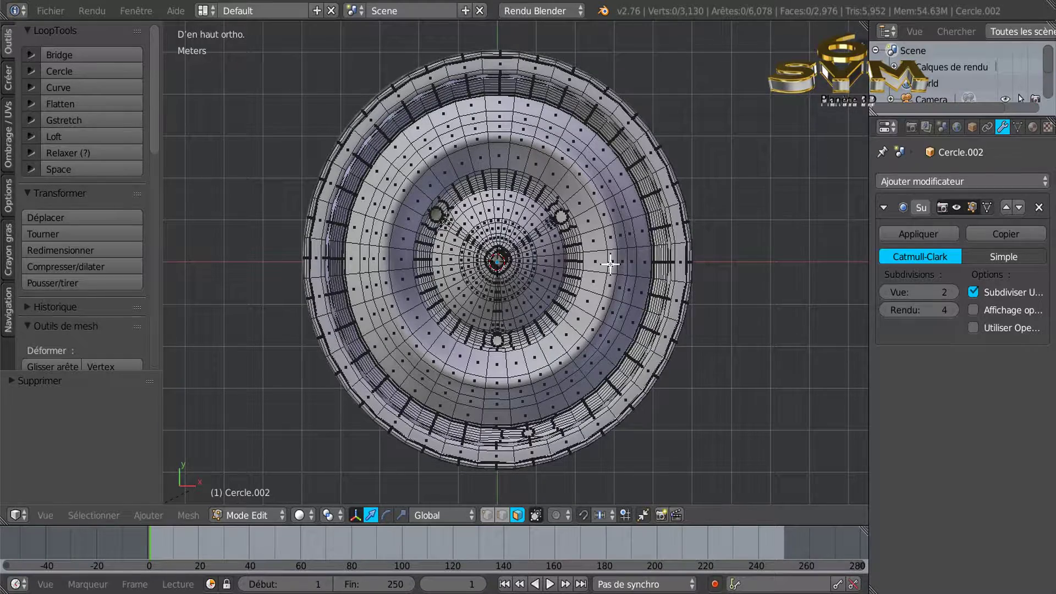
middle_click_drag(554, 287, 582, 287, "shift")
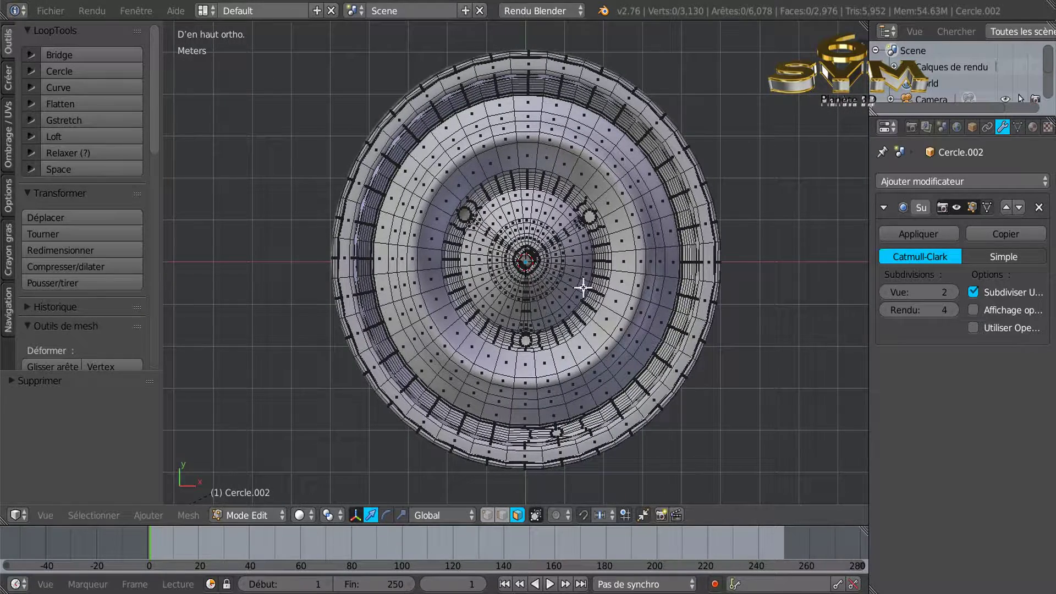
key("alt+z")
key("alt+z")
key("a")
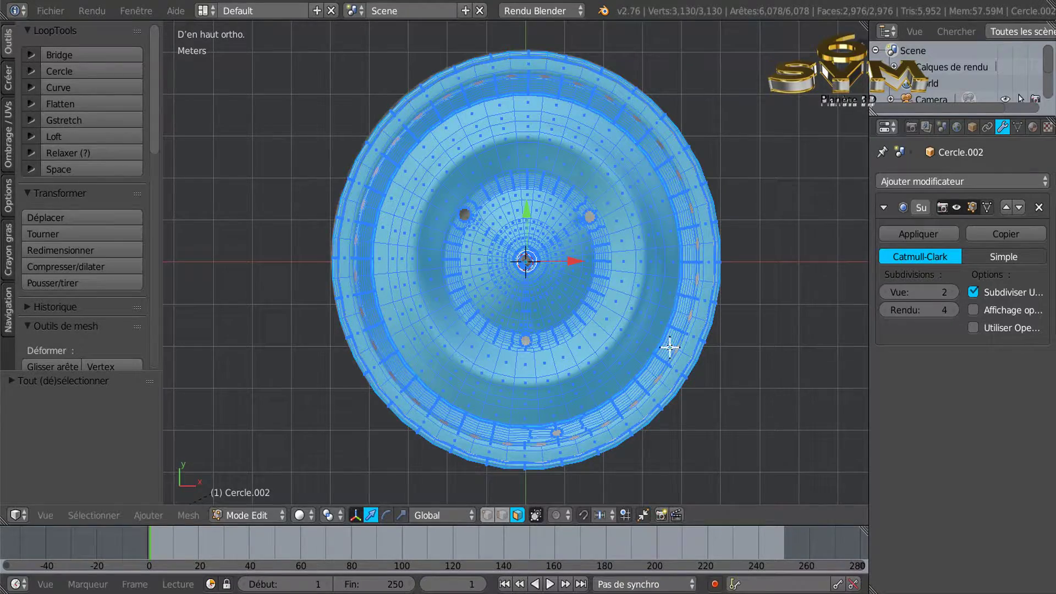
key("r")
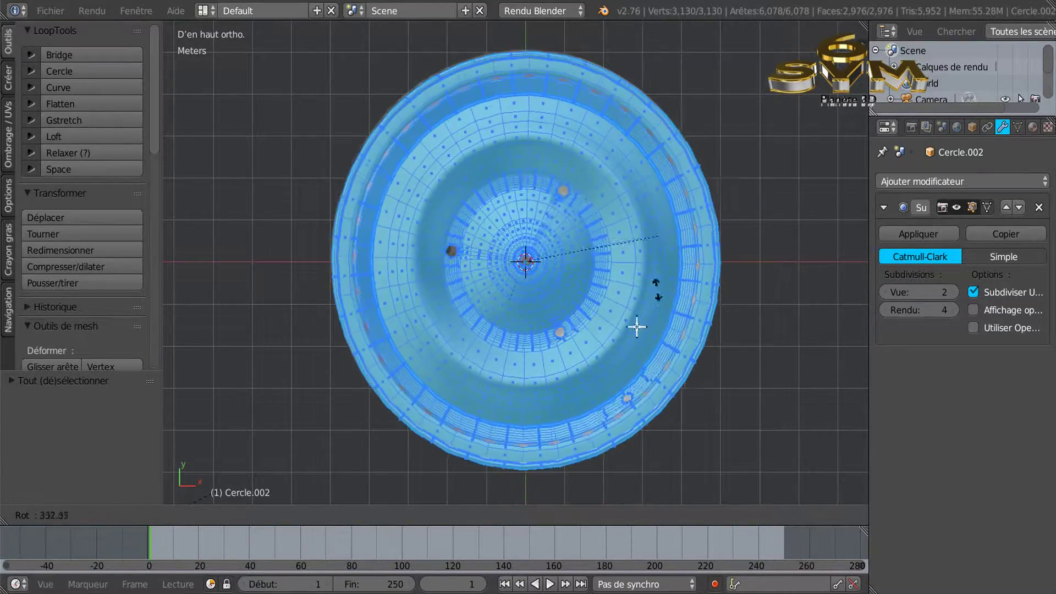
left_click(544, 323)
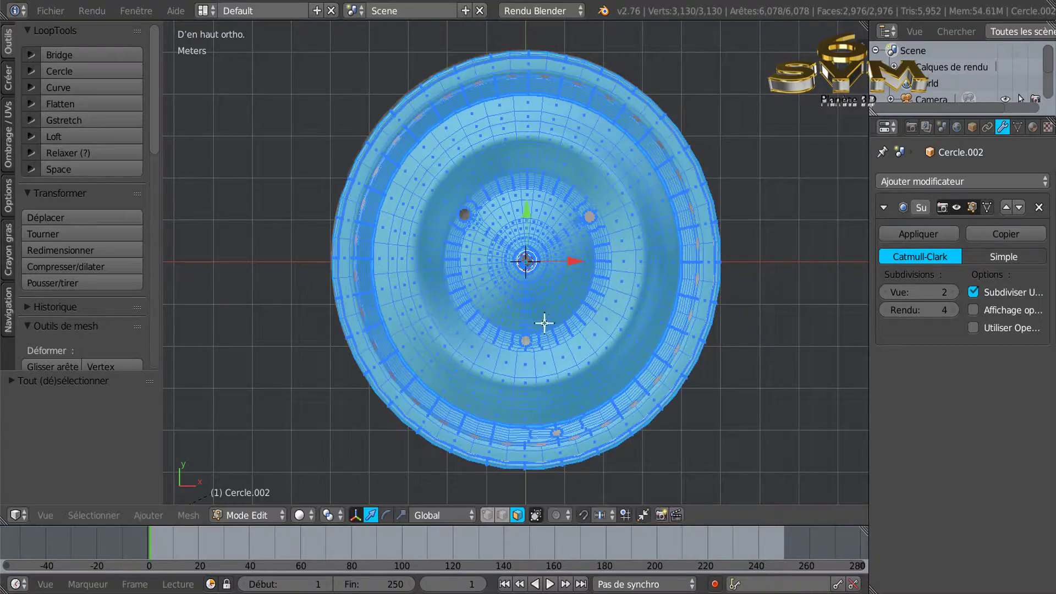
key("a")
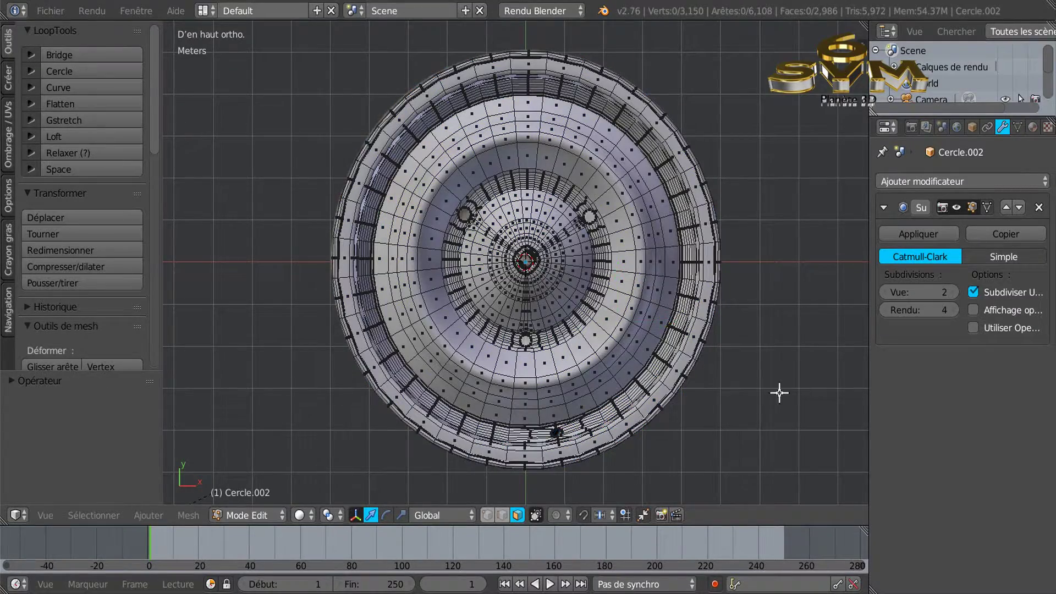
Step: Undo both tube deletions and the switch to face selection, and leave the whole mesh deselected
middle_click_drag(780, 389, 773, 253)
key("ctrl+z")
scroll(651, 378, "up", 1)
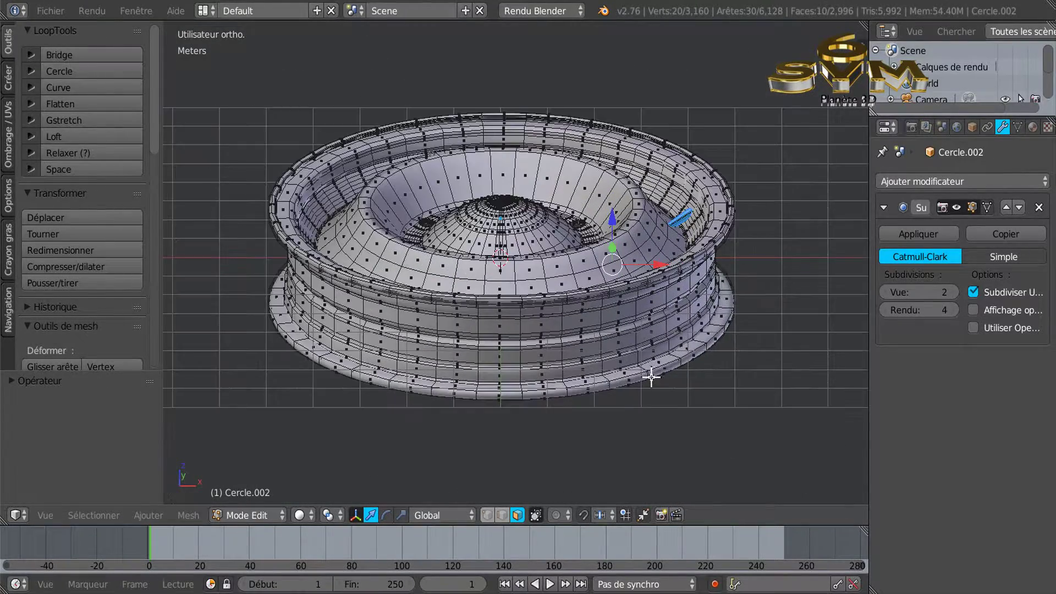
key("a")
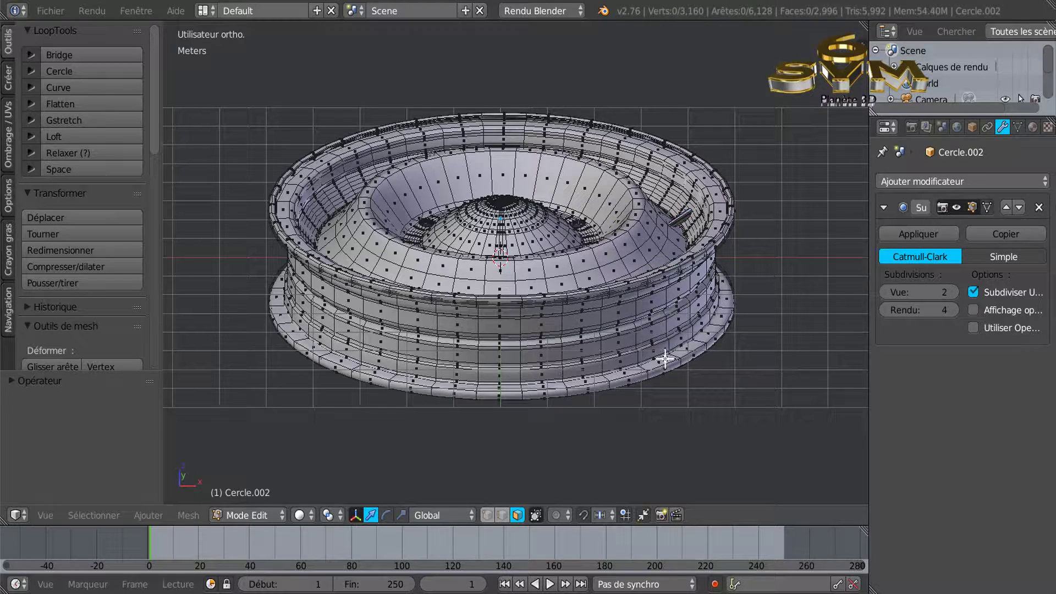
key("ctrl+z")
key("ctrl+z")
key("ctrl+z")
key("ctrl+z")
key("ctrl+z")
key("ctrl+z")
key("ctrl+z")
key("ctrl+z")
middle_click_drag(777, 255, 761, 302)
key("a")
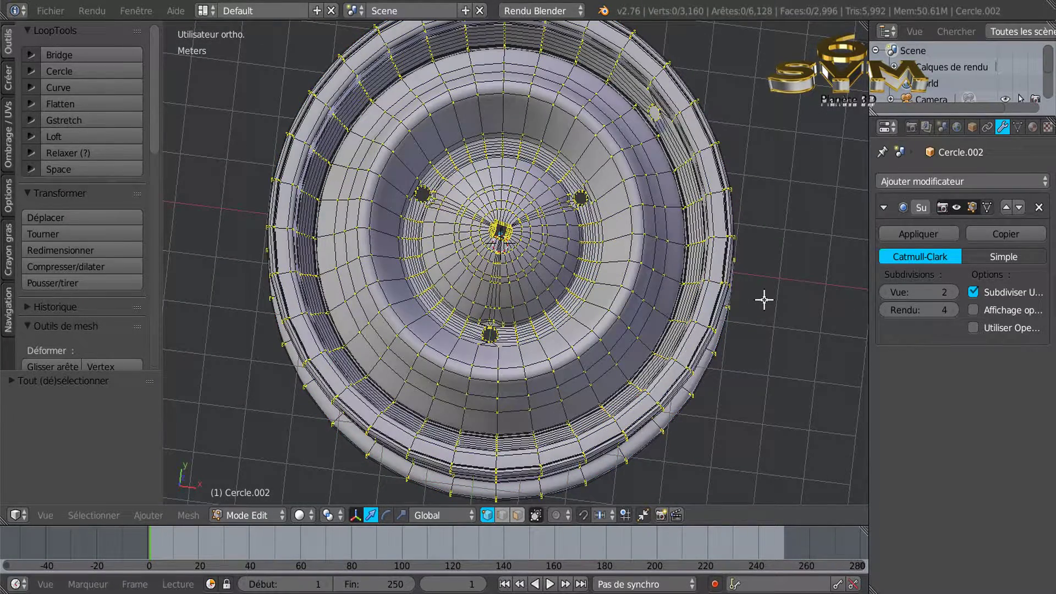
key("KP_7")
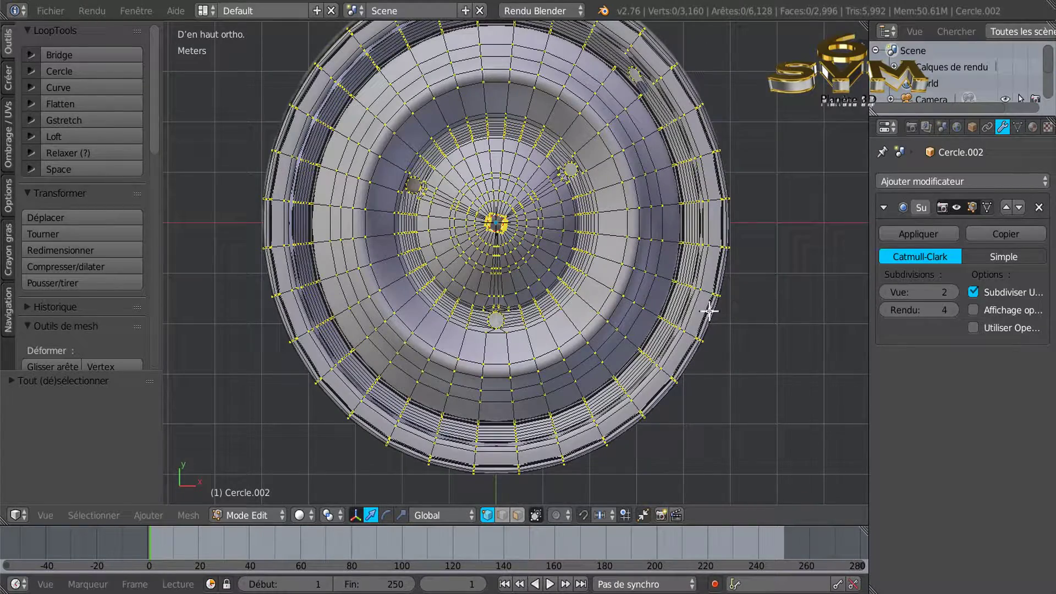
middle_click_drag(727, 362, 722, 209)
scroll(632, 379, "up", 2)
middle_click_drag(642, 255, 631, 382)
scroll(544, 215, "up", 3)
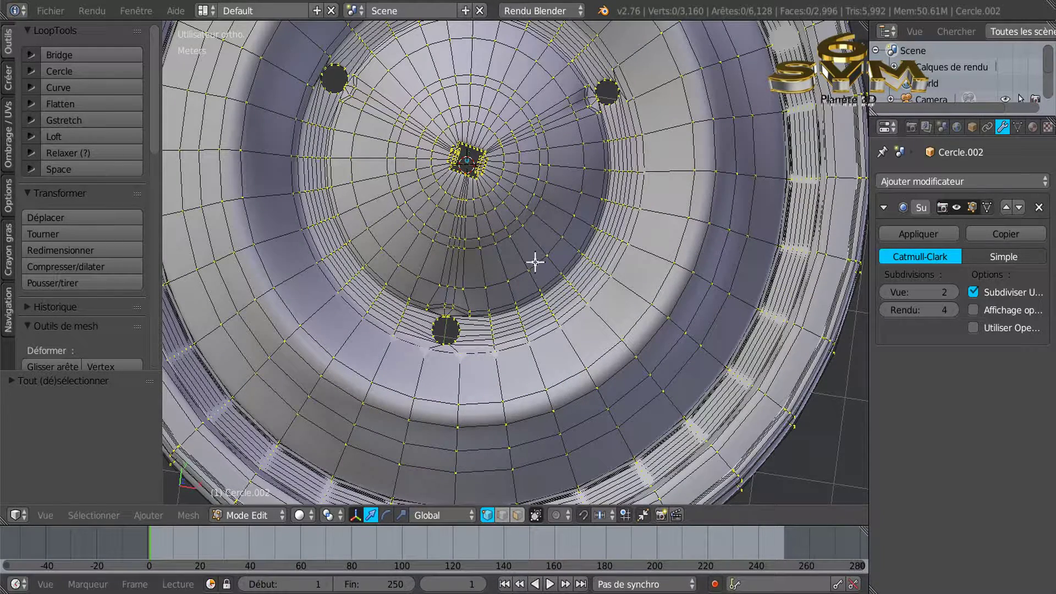
Step: Undo the mesh rotation and the preceding edits around the inner holes, and check the rim's smooth surface in Object Mode
key("ctrl+z")
key("ctrl+z")
key("ctrl+z")
key("ctrl+z")
key("ctrl+z")
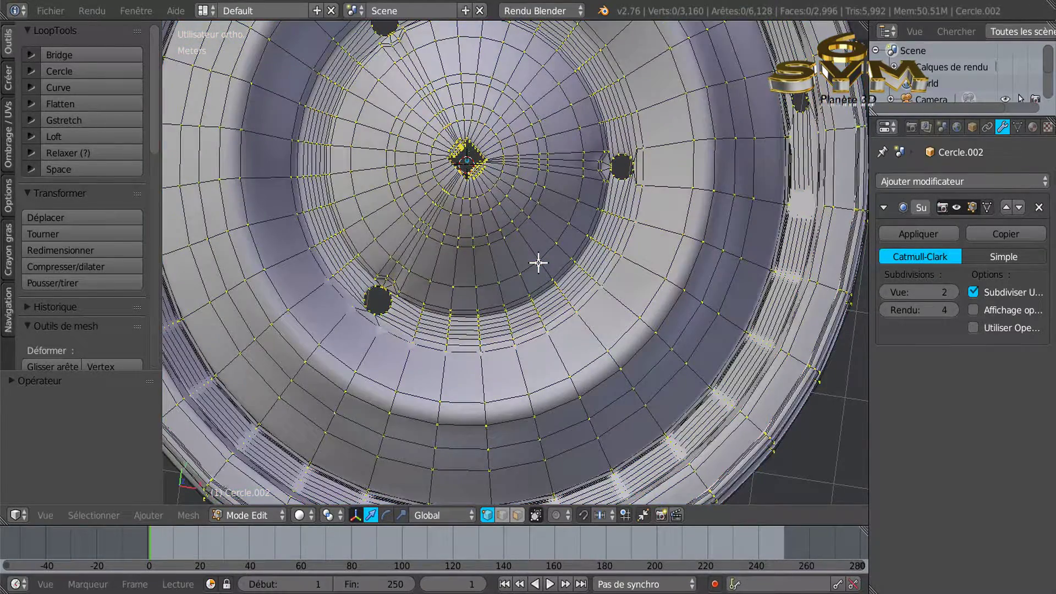
key("ctrl+z")
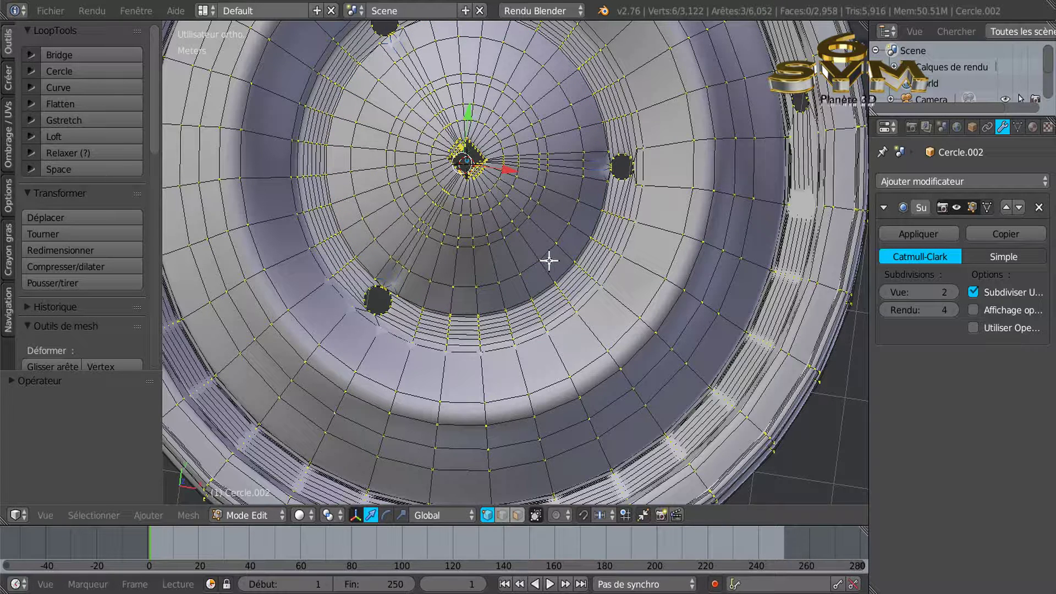
key("Tab")
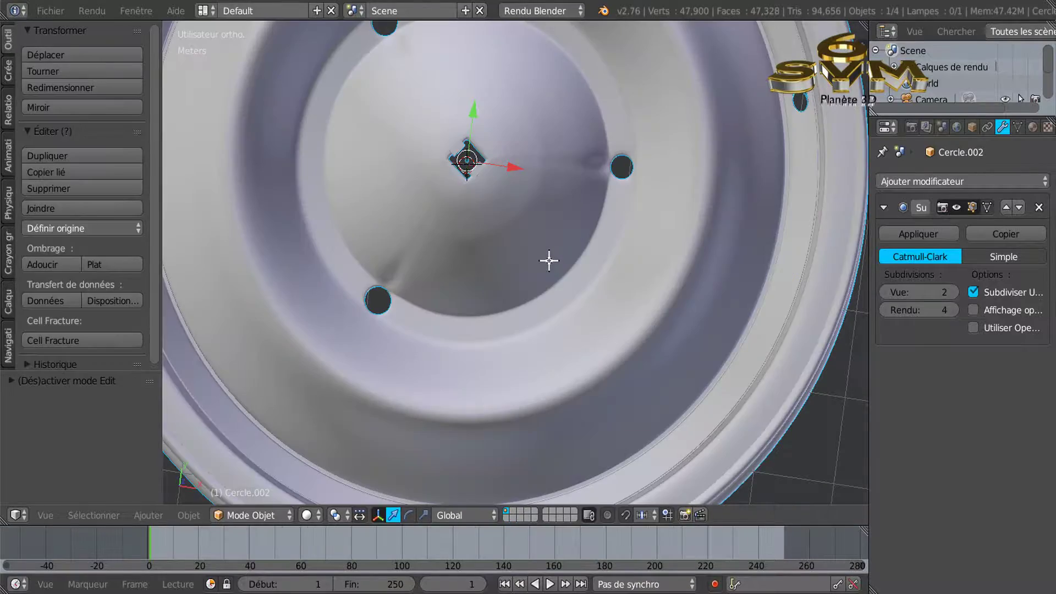
key("Tab")
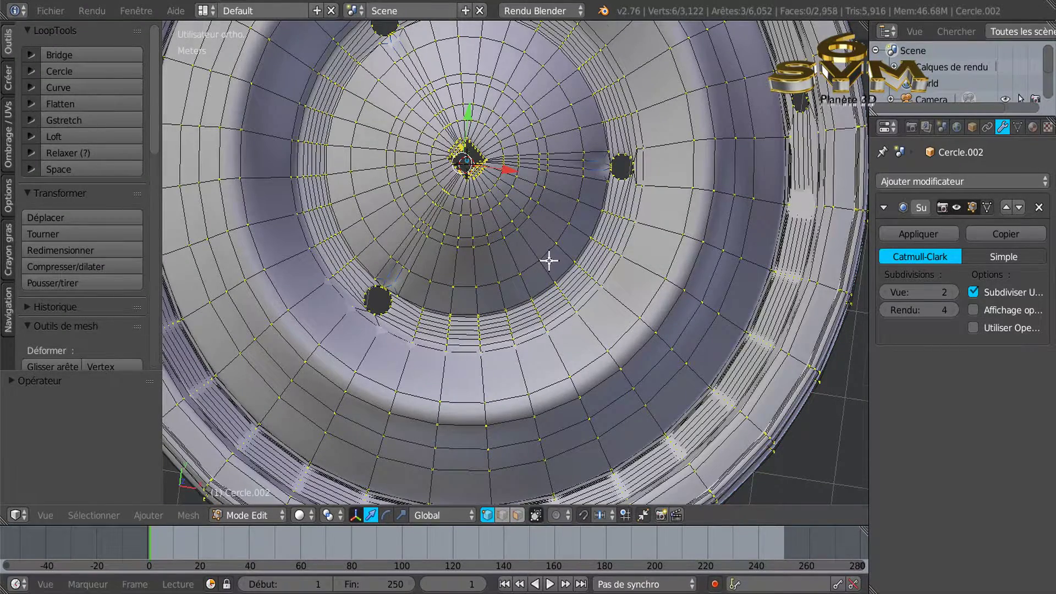
Step: Examine the mesh around the rim's centre, its three inner holes and the outer edge hole
scroll(549, 260, "down", 1)
scroll(568, 318, "up", 1, "ctrl")
scroll(571, 341, "down", 1)
scroll(570, 341, "up", 3)
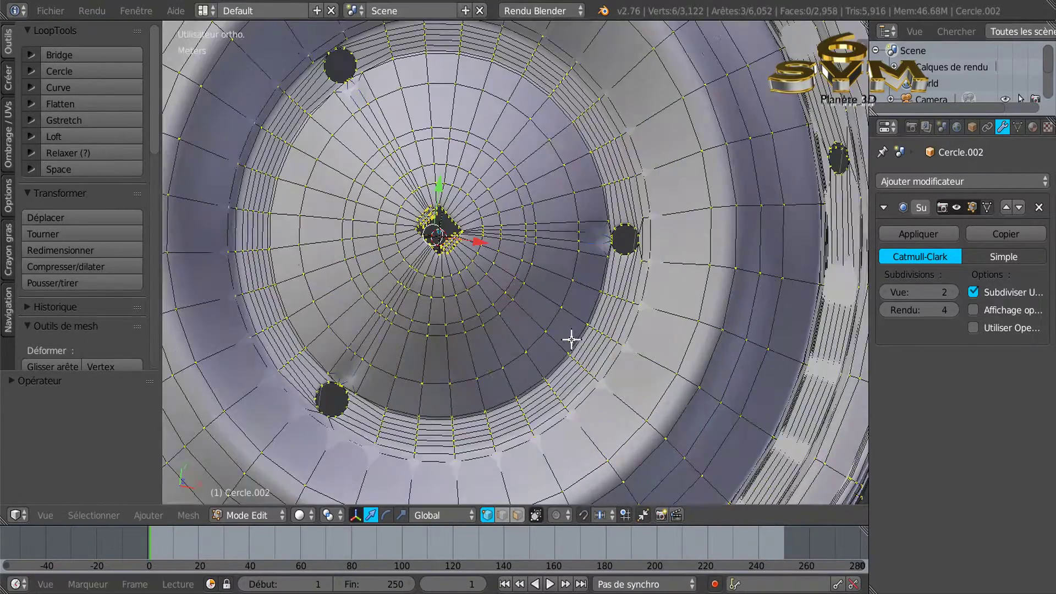
scroll(571, 337, "down", 3)
scroll(466, 202, "up", 3)
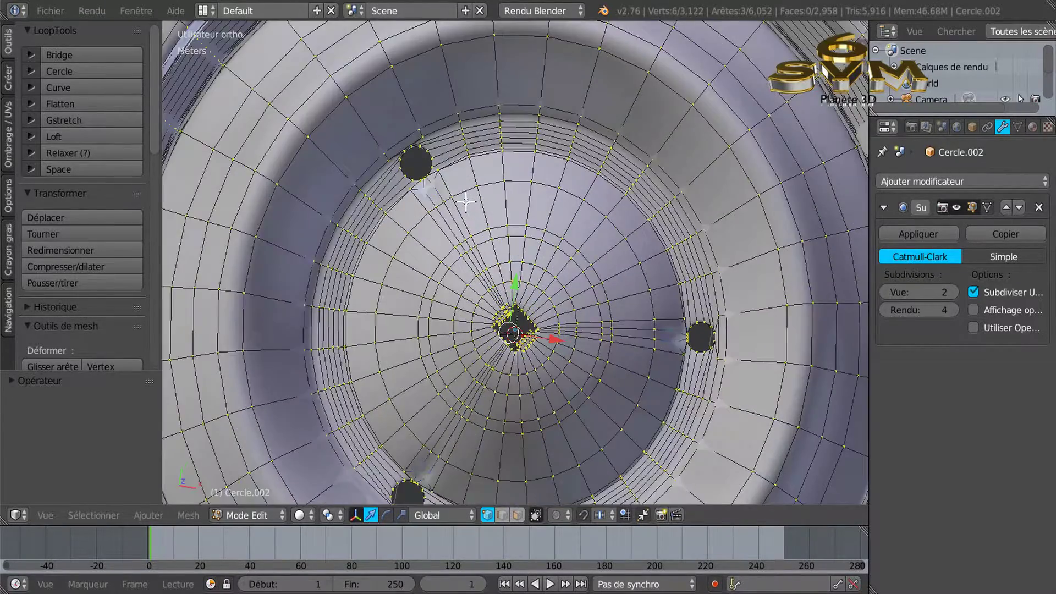
scroll(466, 202, "down", 3)
scroll(551, 317, "down", 1)
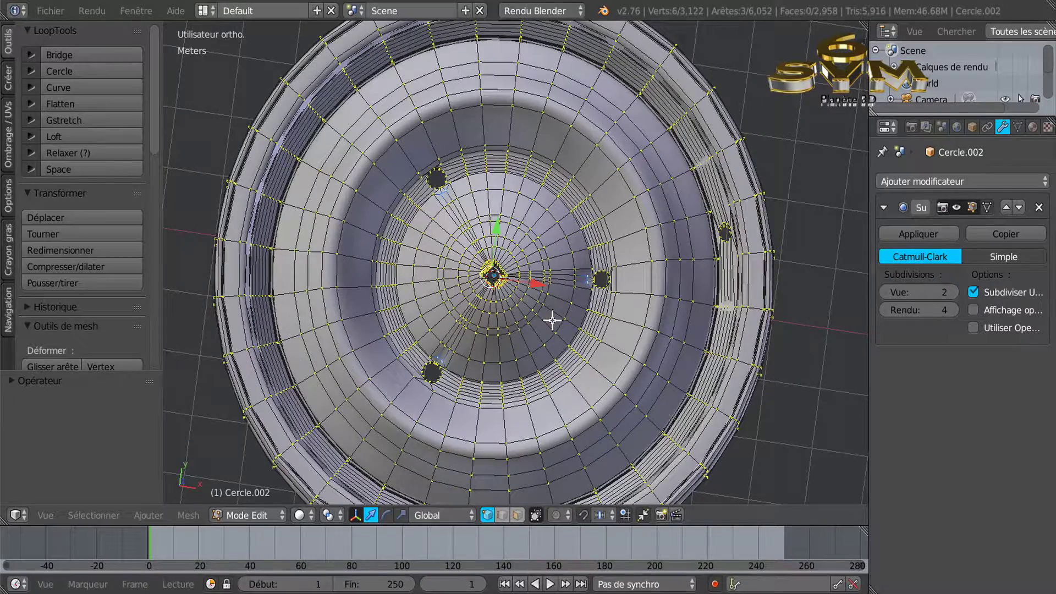
scroll(624, 339, "down", 1)
Step: Try rotating the whole rim mesh about its centre, and check its holes in wireframe display
key("a")
key("a")
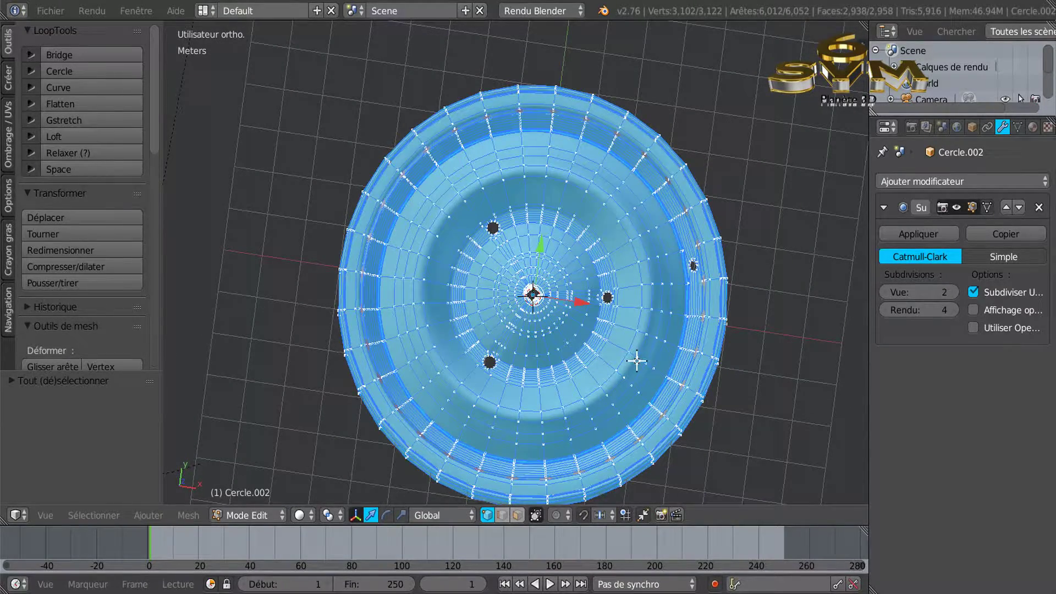
key("r")
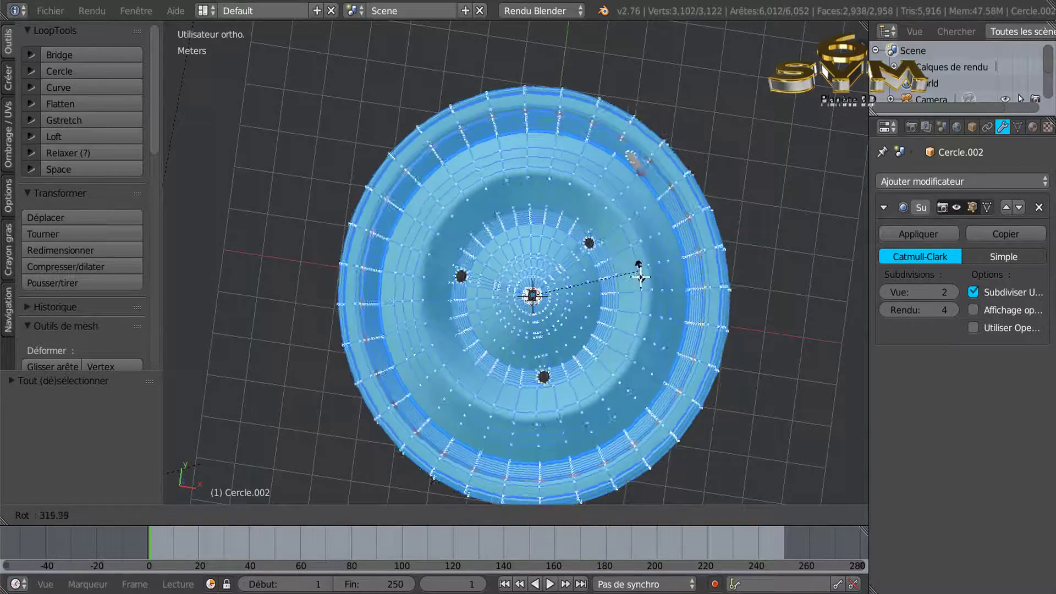
left_click(629, 292)
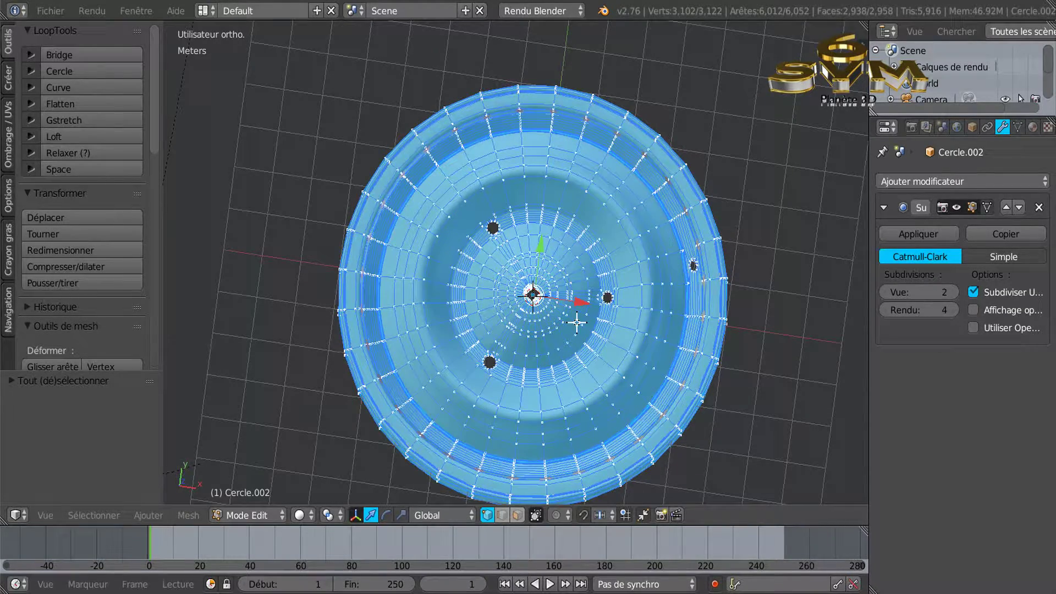
key("z")
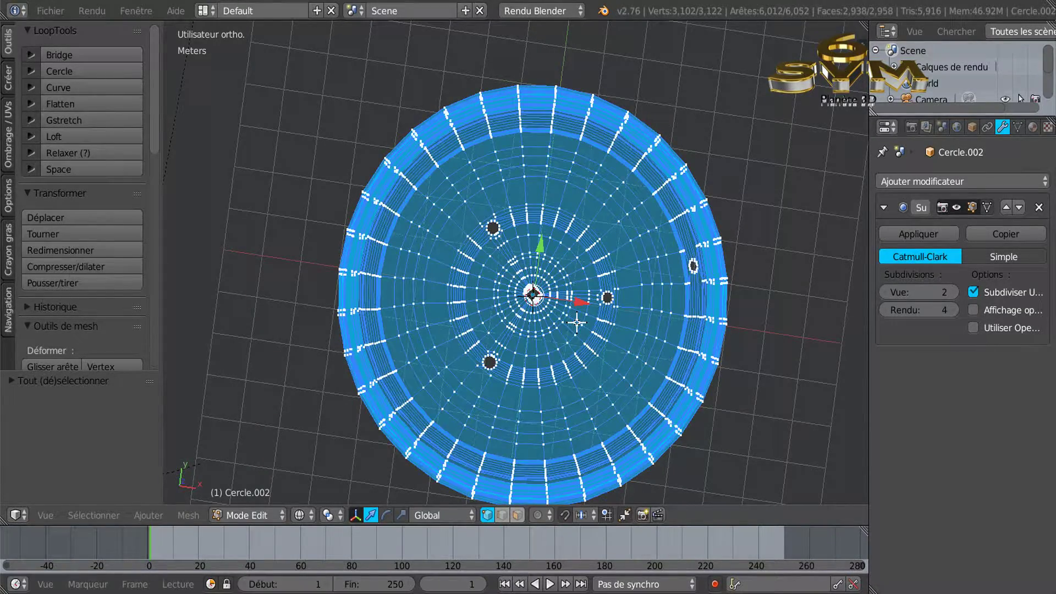
key("Tab")
key("z")
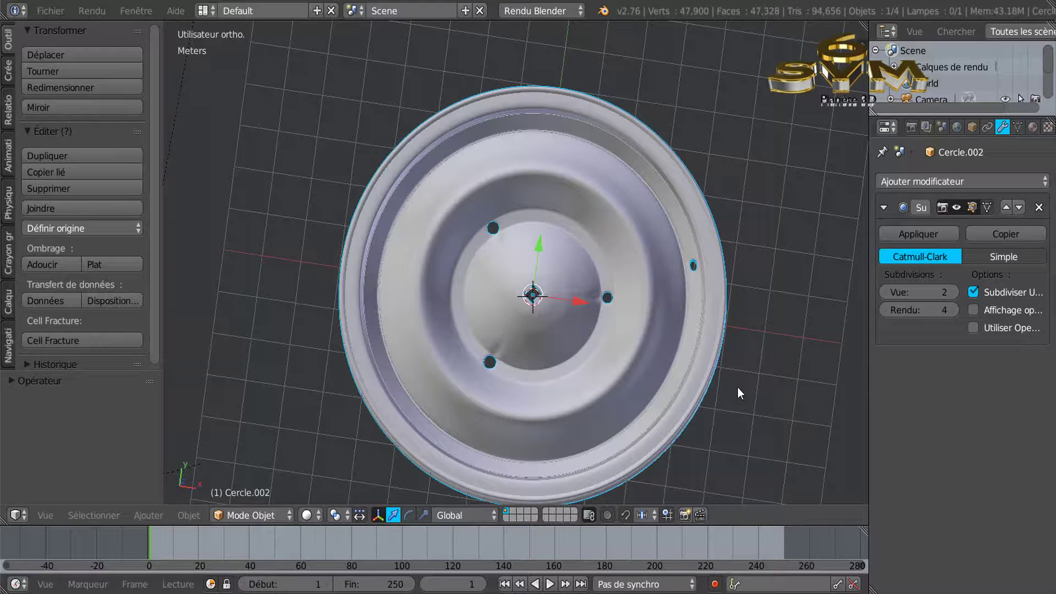
Step: Undo the remaining edits back to the rim with its original holes, and try rotating the object in the top view
mouse_move(753, 438)
middle_mouse_down()
mouse_move(760, 307)
mouse_move(754, 423)
middle_mouse_up()
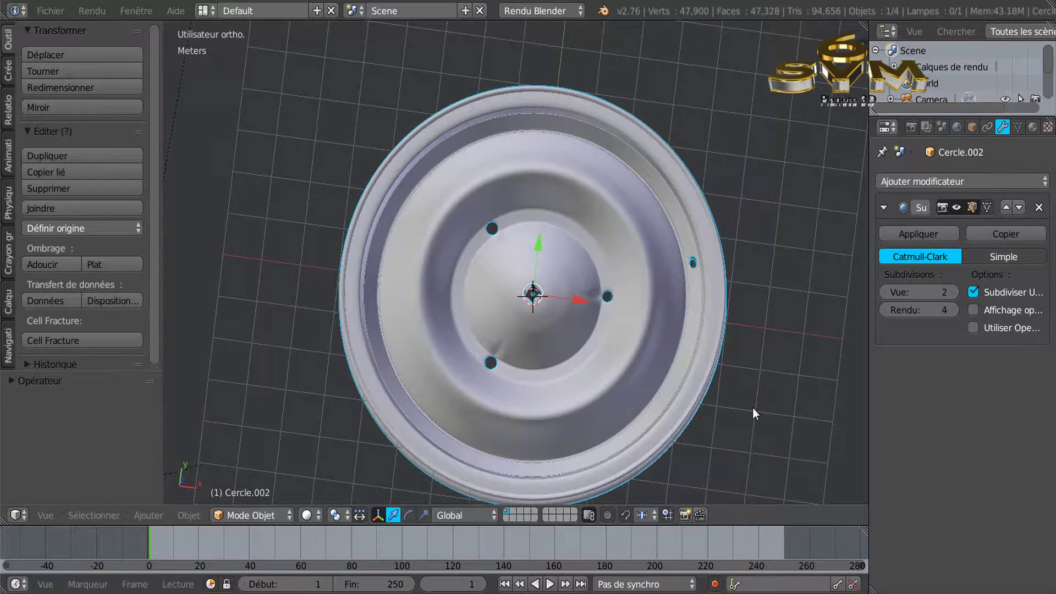
key("KP_7")
key("ctrl+z")
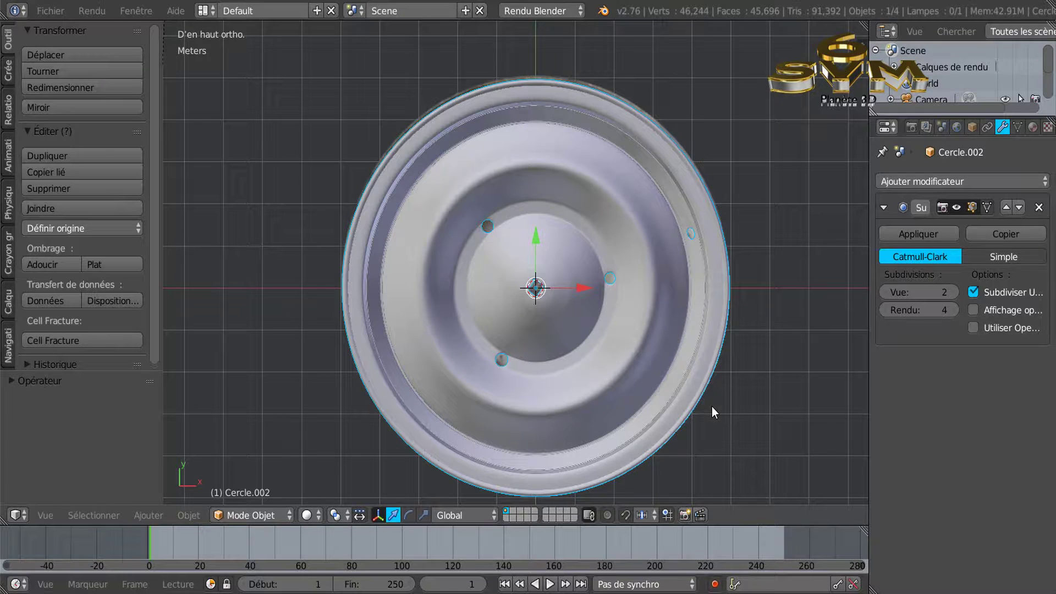
key("r")
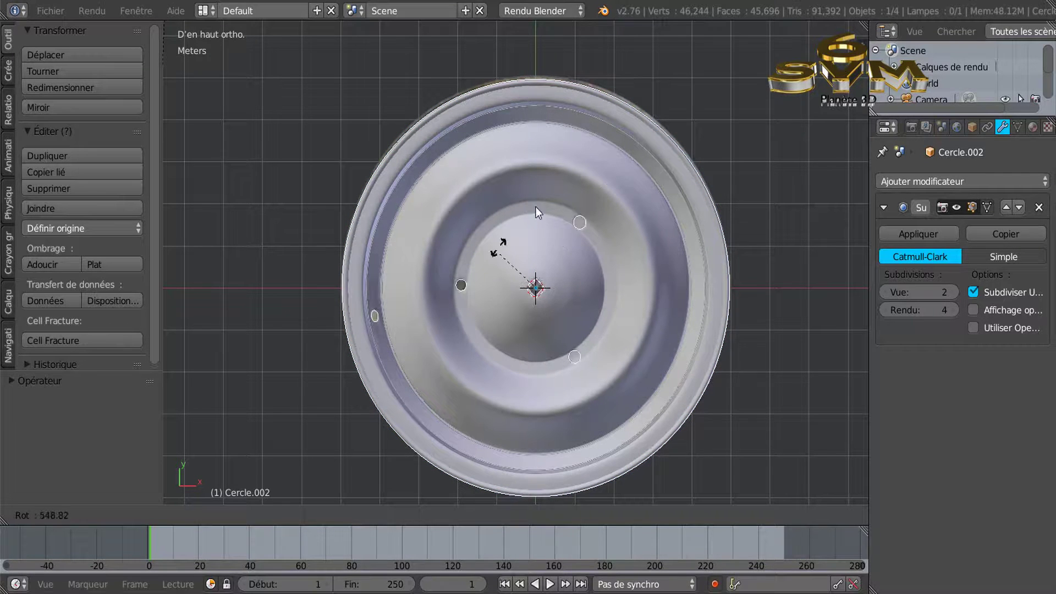
left_click(635, 245)
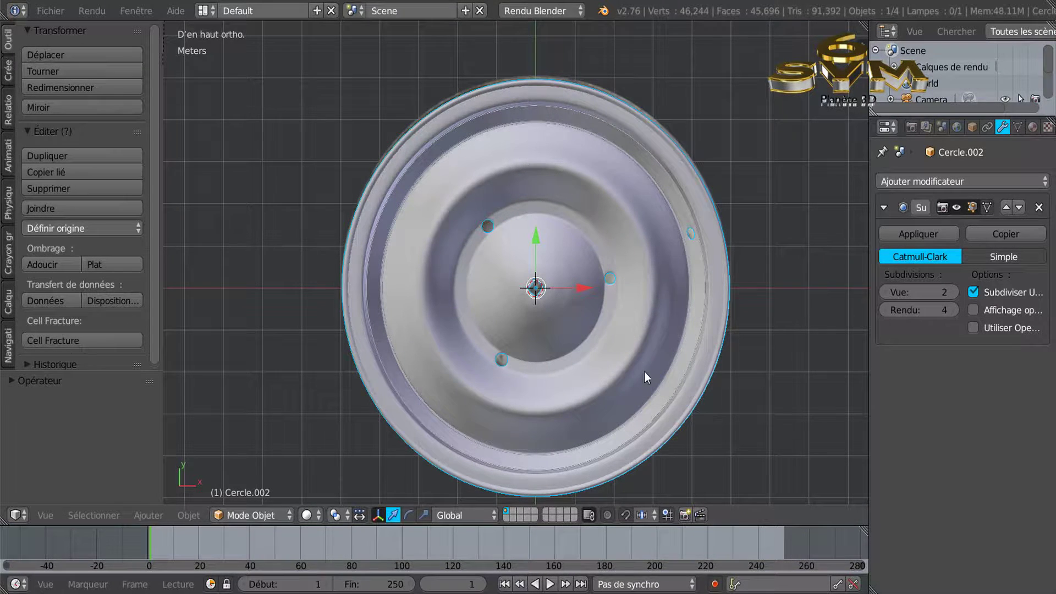
Step: Reveal all hidden geometry of the rim in Edit Mode
scroll(672, 329, "up", 2)
key("Tab")
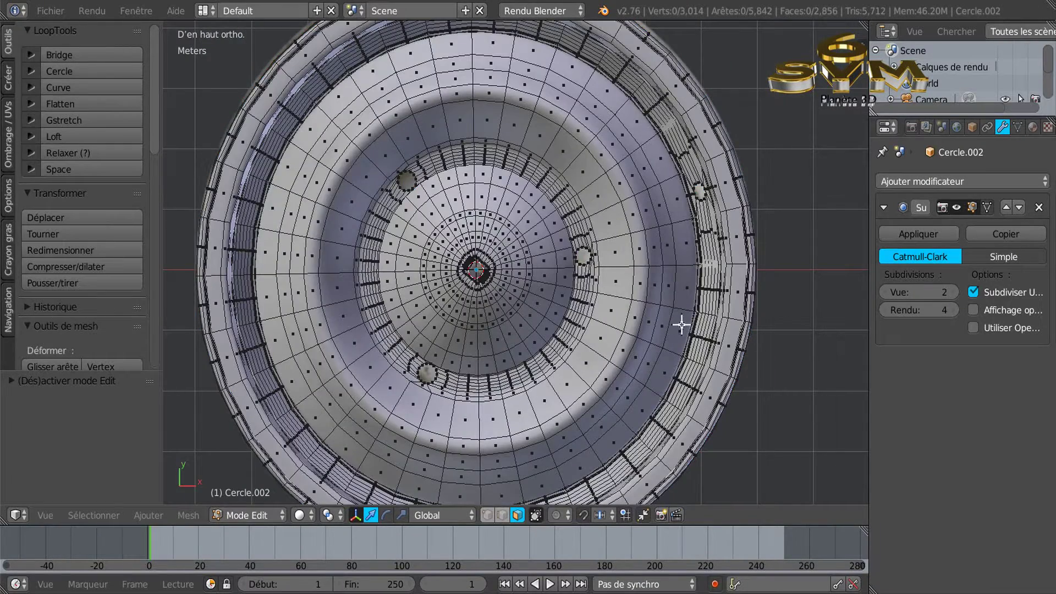
scroll(683, 319, "up", 2)
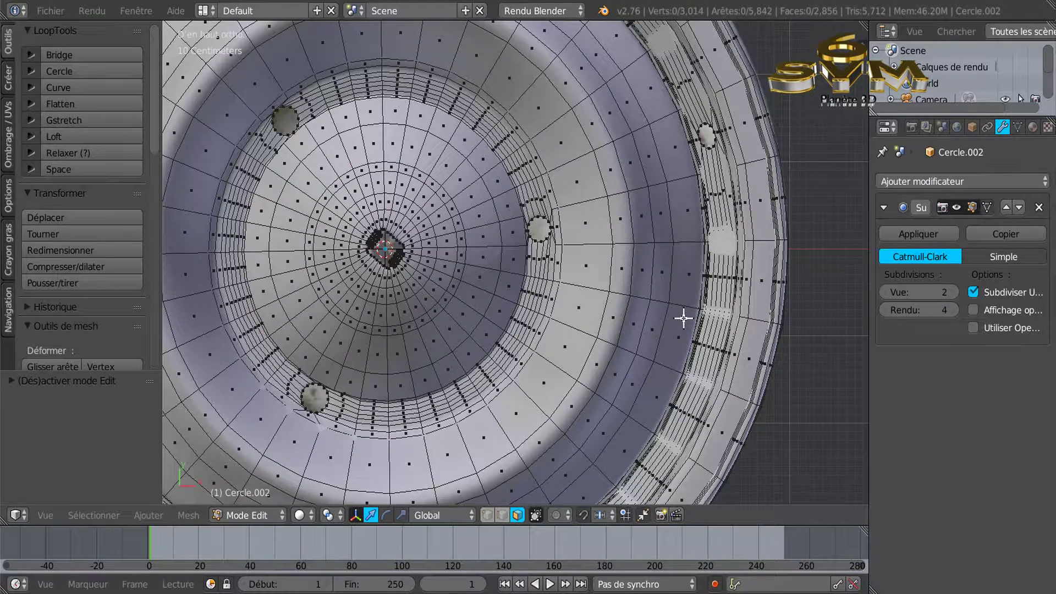
key("alt+h")
Step: Delete the face loop of the loose ring floating below the outer edge hole, inside the rim's wall
middle_click_drag(743, 349, 732, 91)
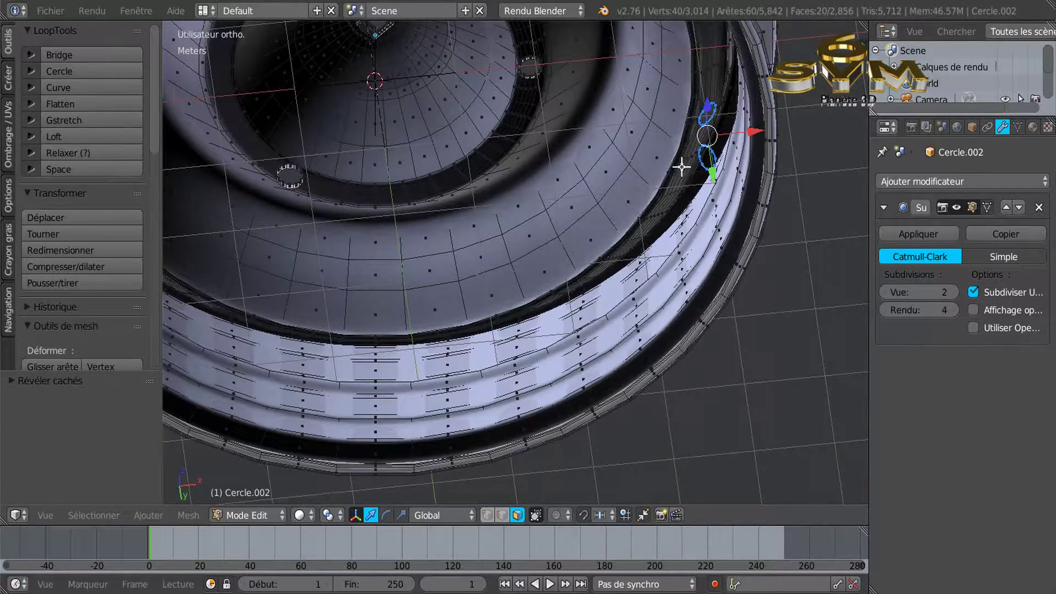
middle_click_drag(670, 191, 711, 229)
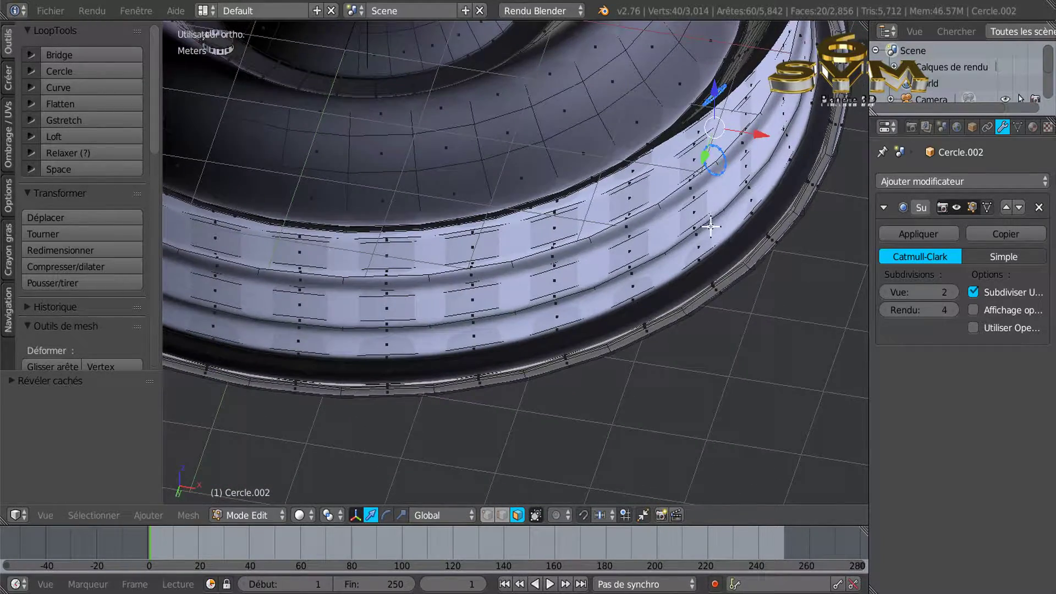
scroll(711, 226, "up", 8)
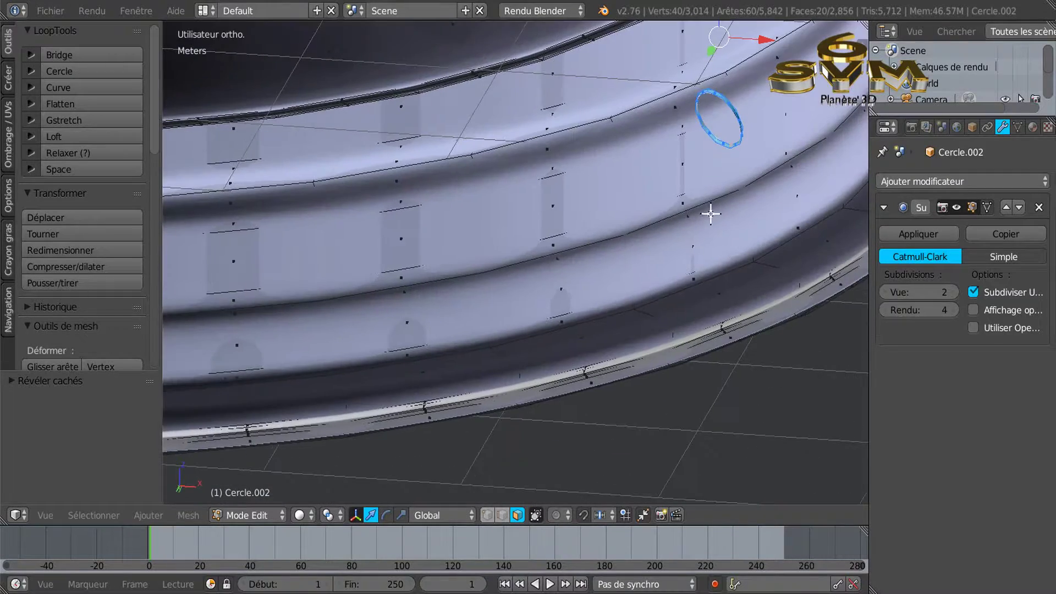
scroll(717, 231, "down", 3)
scroll(677, 255, "up", 7)
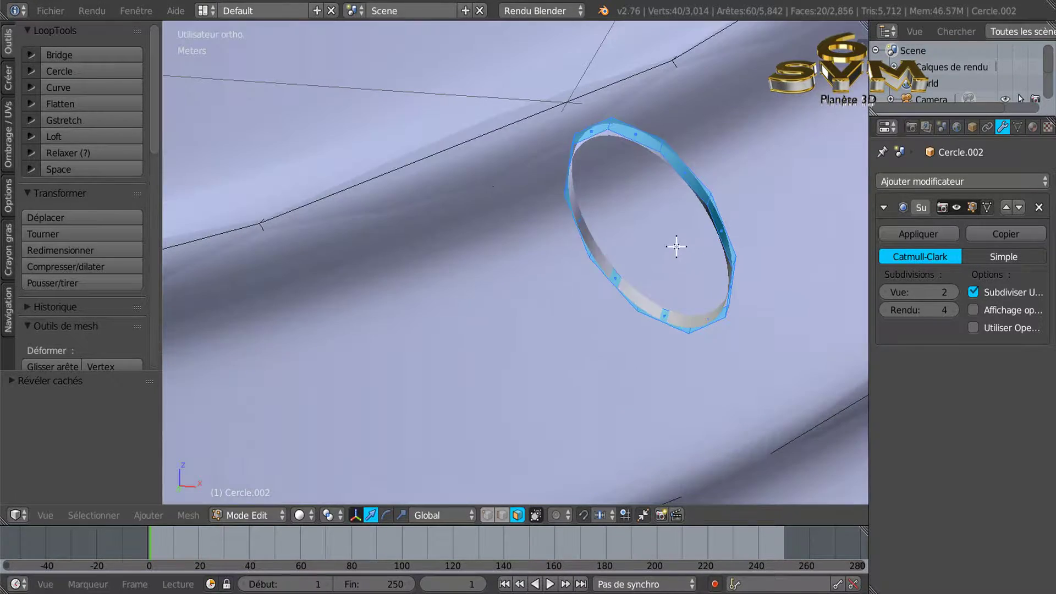
key("a")
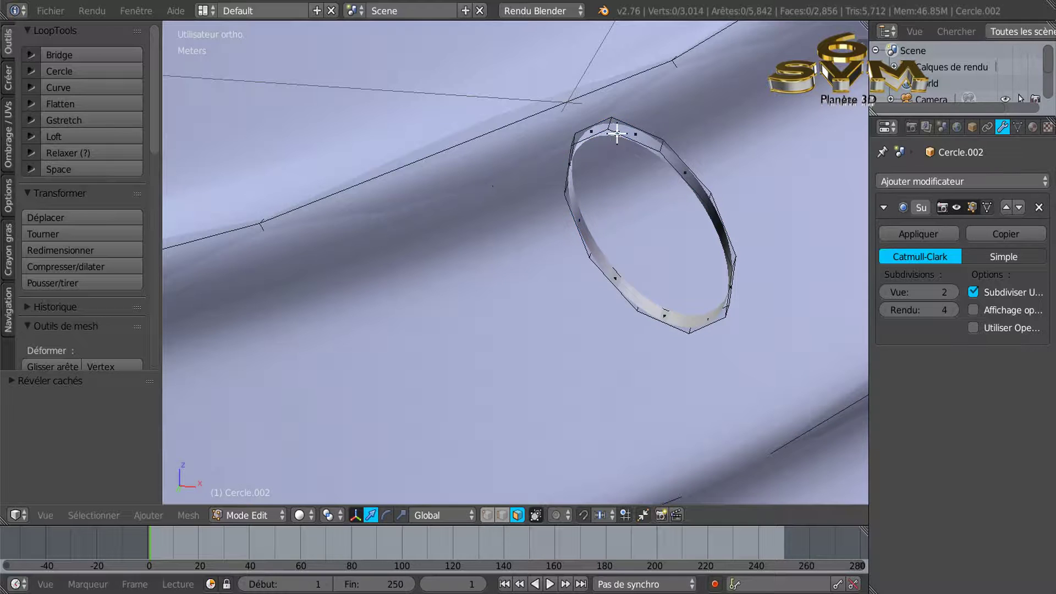
right_click(609, 126, "alt")
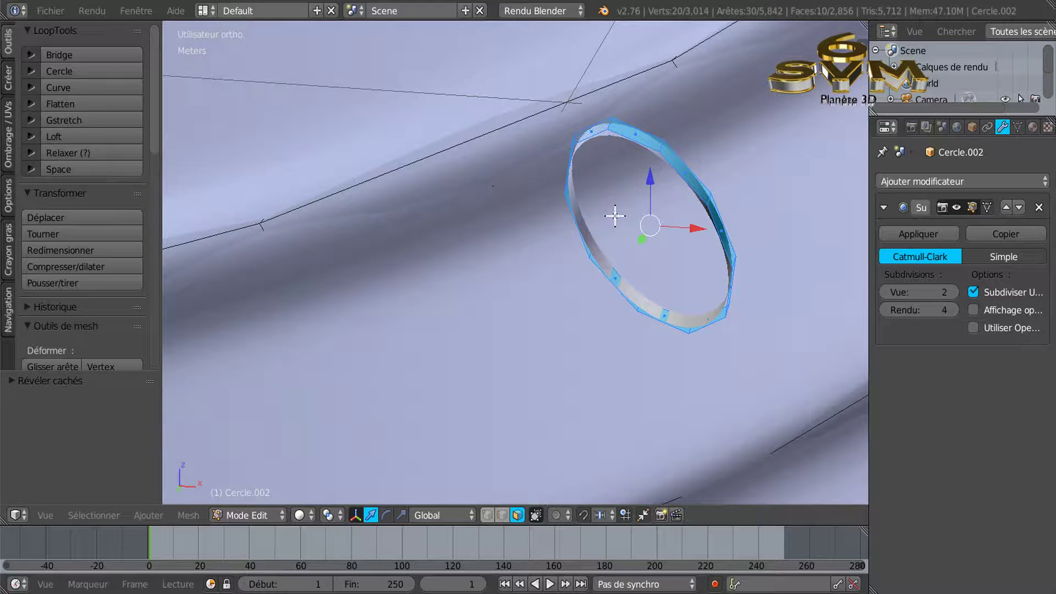
key("x")
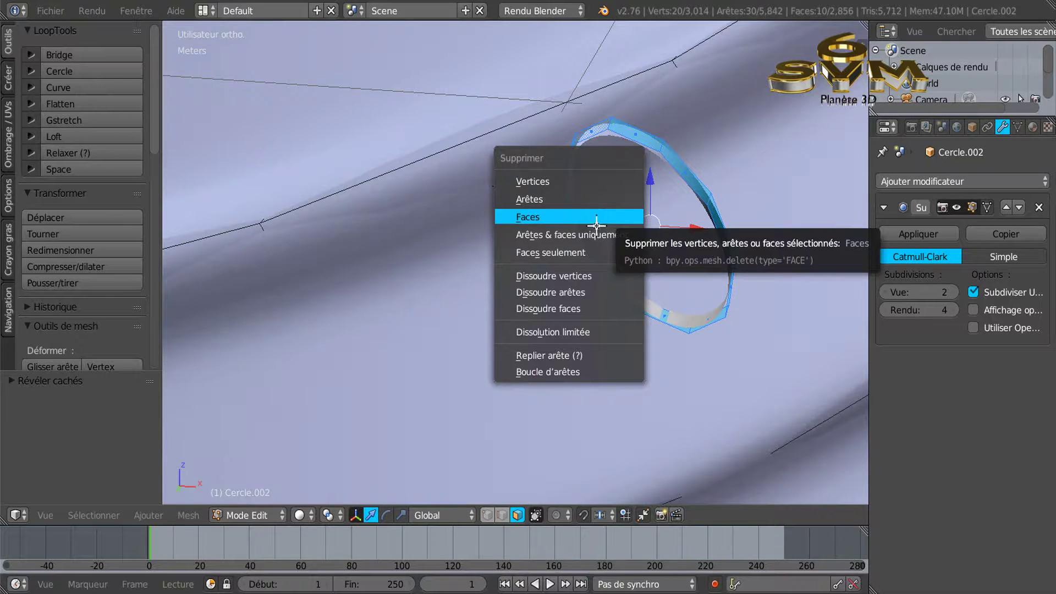
left_click(596, 225)
Step: Examine the rim's side wall for leftover pieces and its holes in the top view
scroll(598, 227, "down", 5)
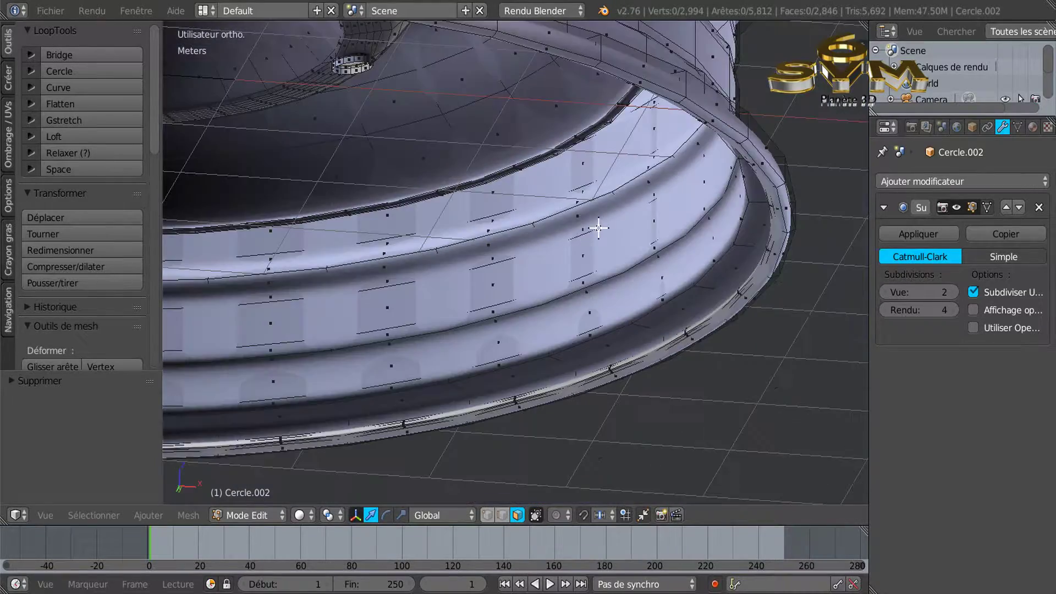
middle_click_drag(600, 251, 549, 309)
scroll(667, 193, "up", 2)
scroll(636, 306, "down", 3)
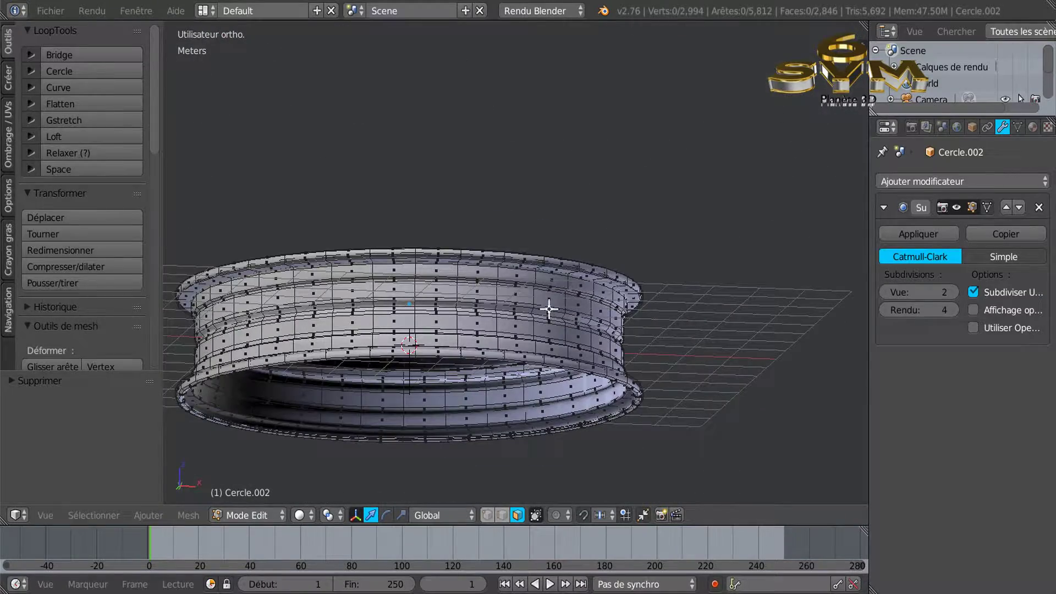
key("KP_7")
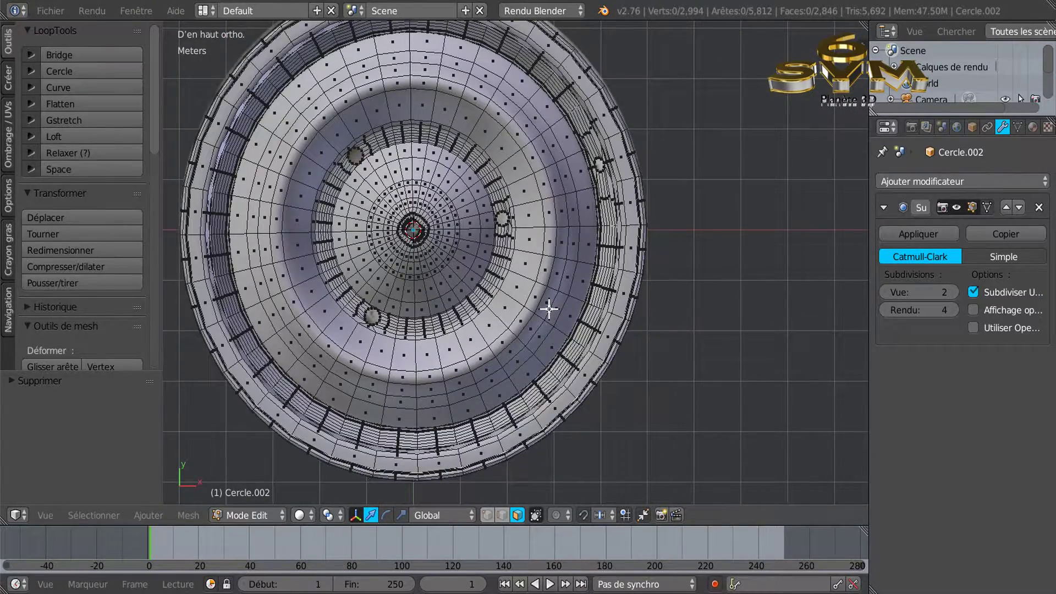
scroll(555, 305, "down", 1)
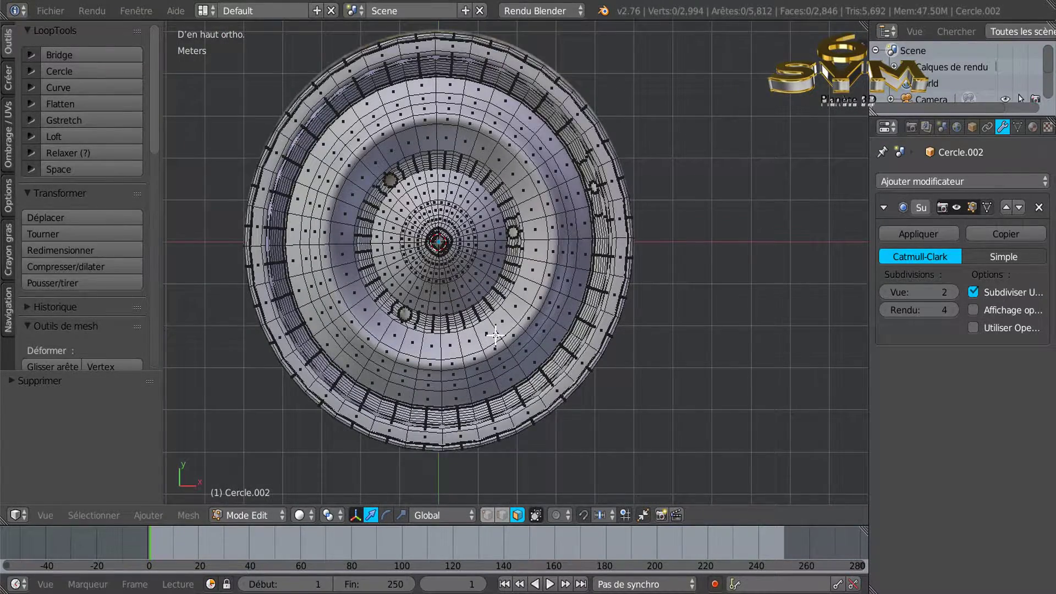
middle_click_drag(495, 334, 542, 347, "shift")
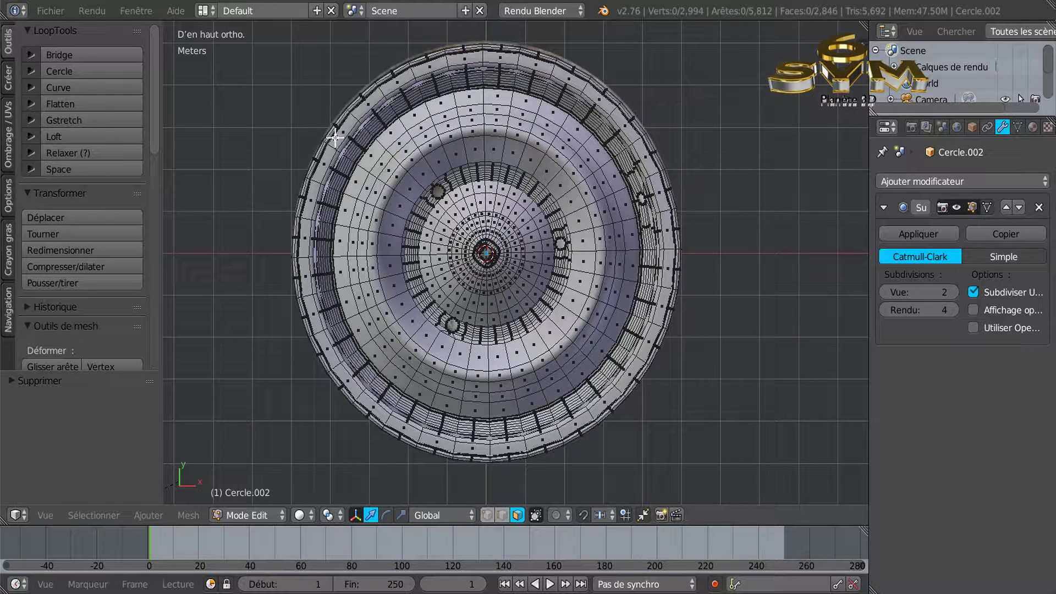
scroll(528, 173, "down", 2)
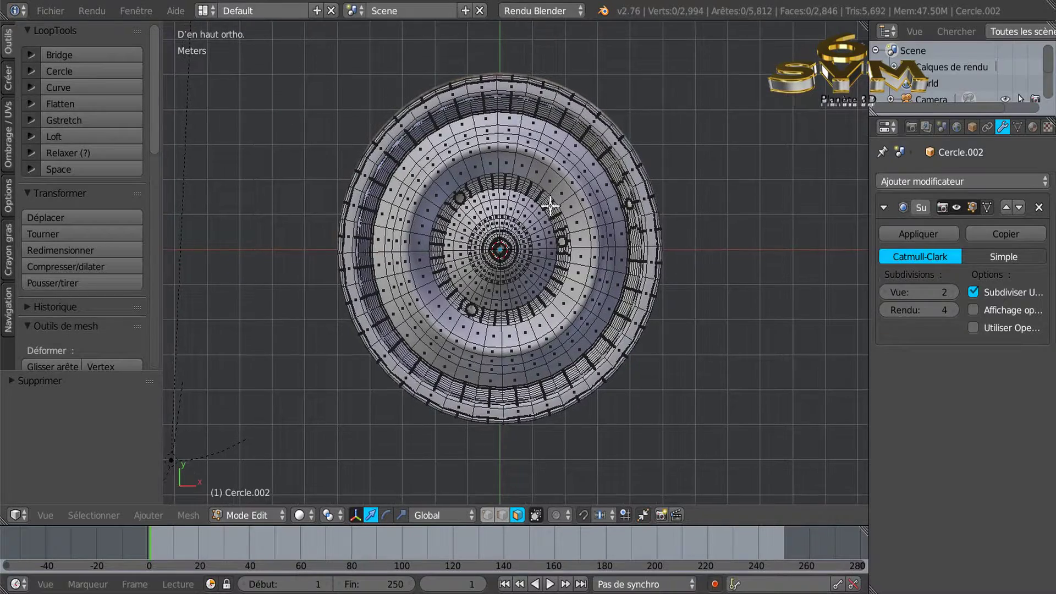
Step: Try rotating the whole rim mesh about its centre in the top view, and leave everything deselected
key("a")
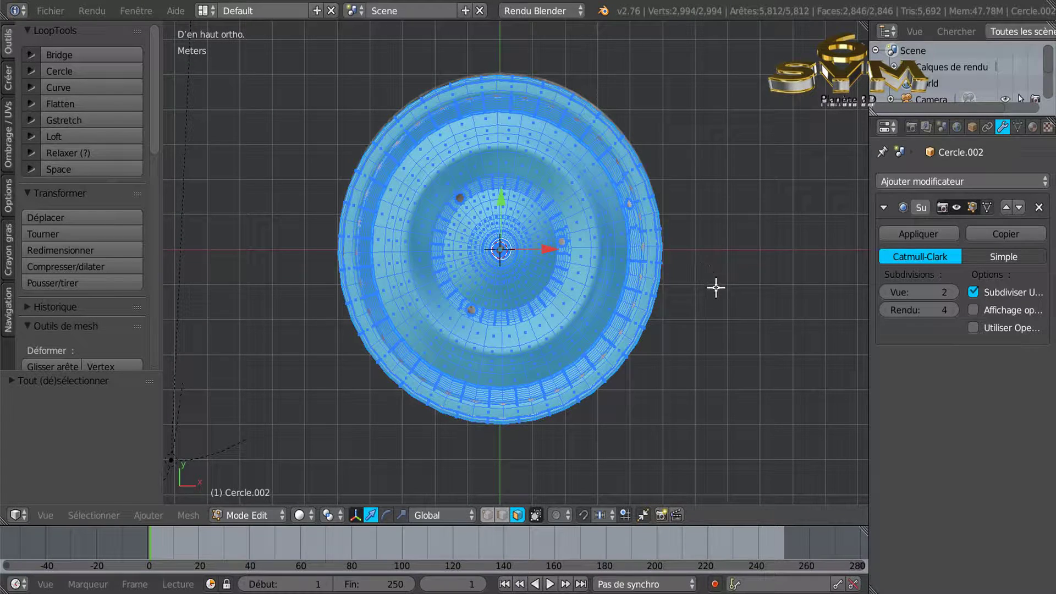
key("r")
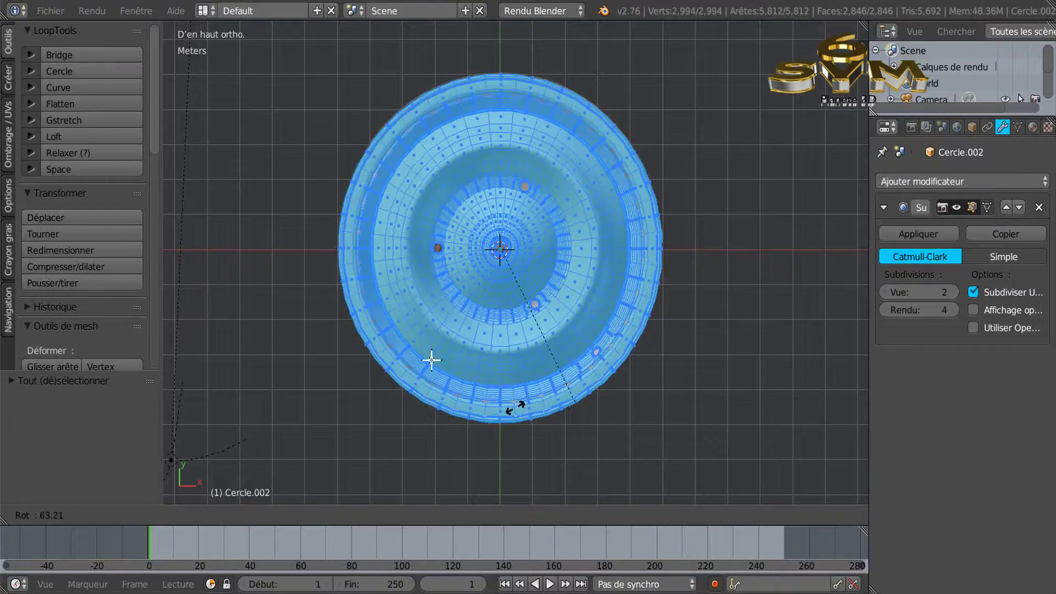
right_click(658, 137)
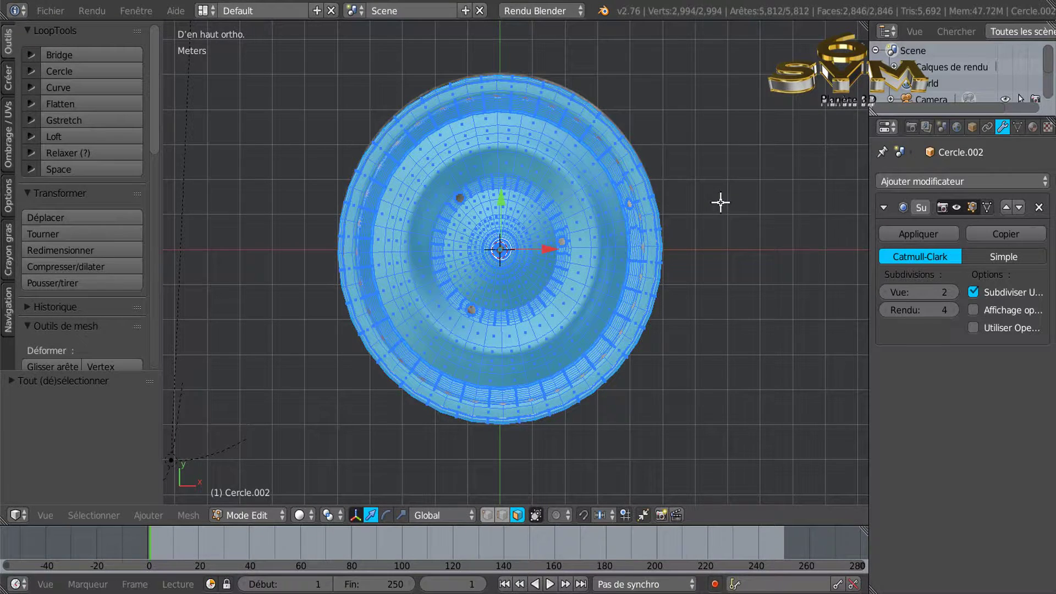
key("a")
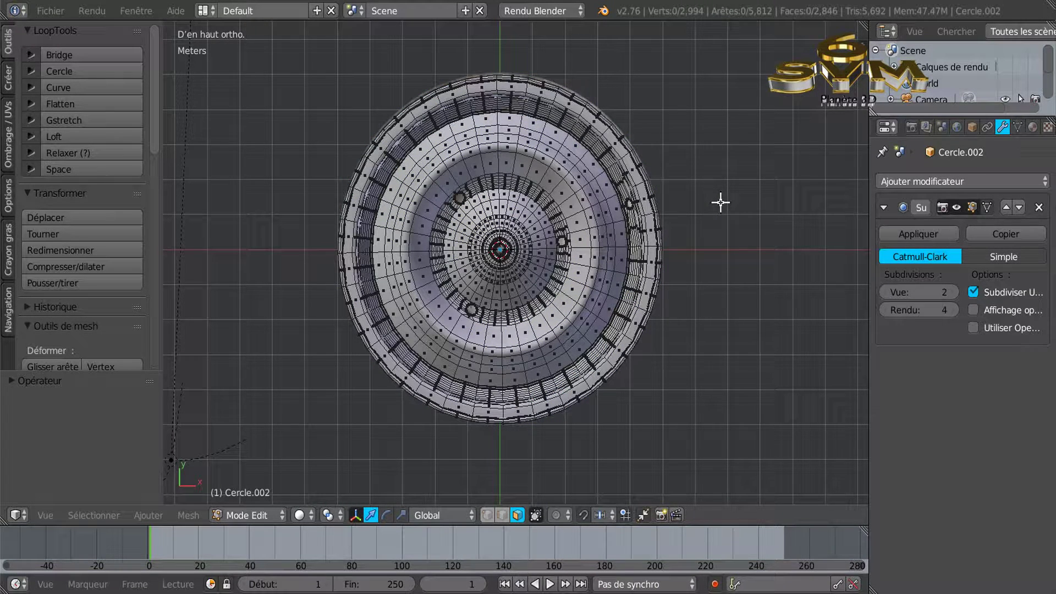
Step: Examine the rim's hub holes, side-wall hole and outer profile from several angles, with all geometry revealed
middle_click_drag(723, 224, 640, 288)
scroll(694, 124, "up", 3)
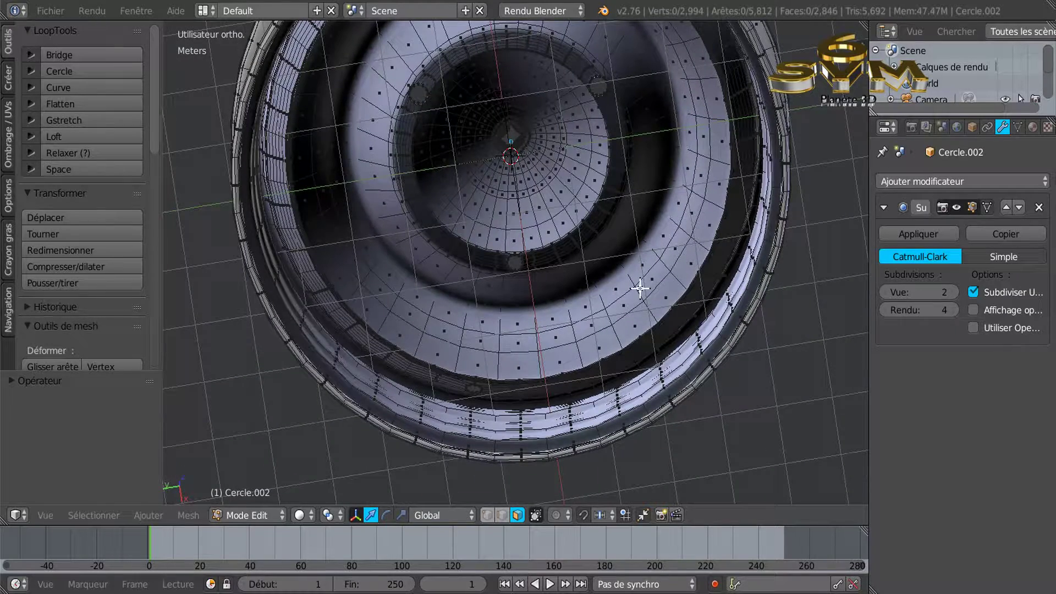
key("alt+h")
middle_click_drag(680, 223, 726, 258)
scroll(750, 236, "up", 3)
middle_click_drag(737, 201, 591, 320)
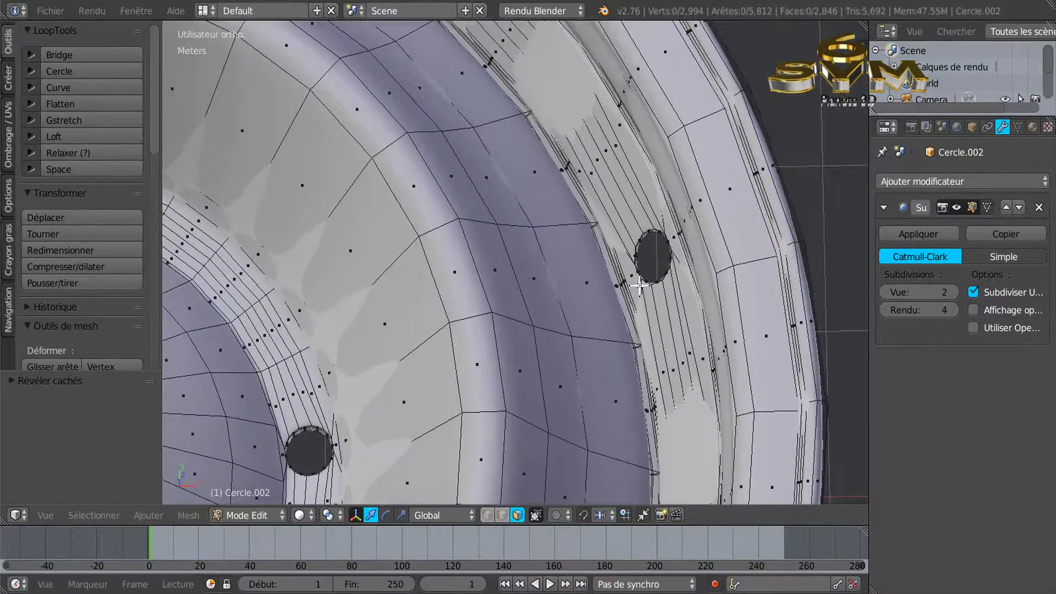
scroll(636, 266, "up", 8)
middle_click_drag(639, 271, 464, 94)
scroll(537, 251, "down", 5)
scroll(543, 174, "up", 1)
scroll(544, 172, "down", 1)
scroll(556, 212, "down", 2)
middle_click_drag(566, 271, 696, 317)
middle_click_drag(559, 271, 653, 346)
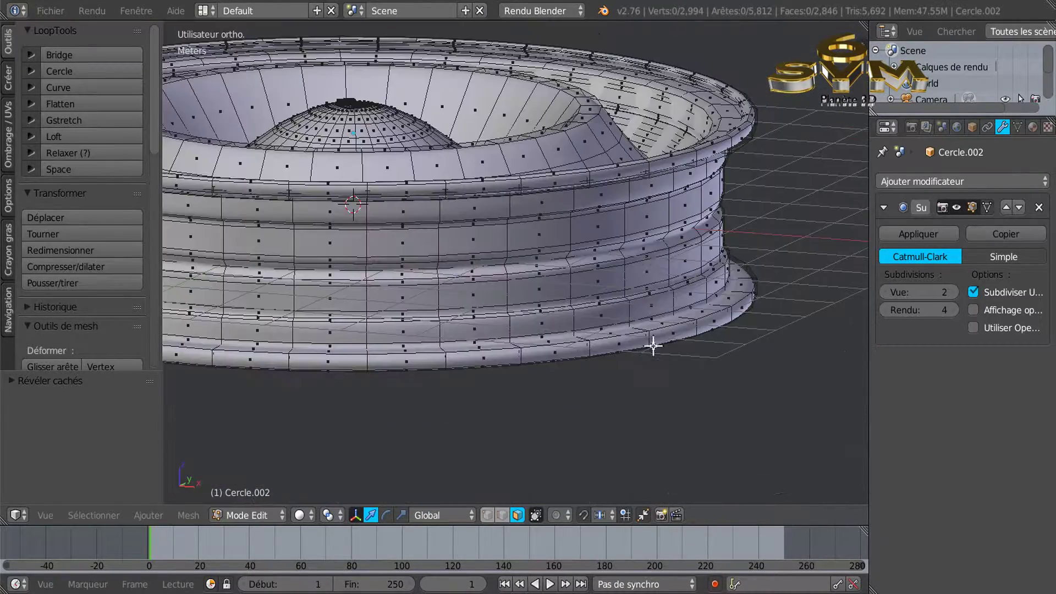
middle_click_drag(671, 253, 576, 262)
Step: Try rotating the rim about its centre in Object Mode from the top view
key("Tab")
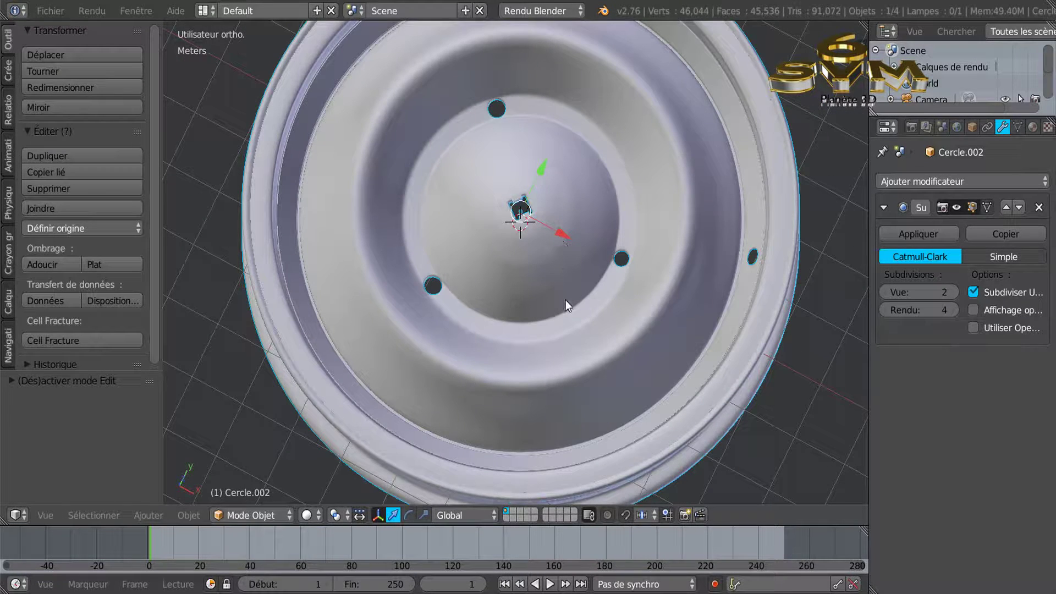
key("KP_7")
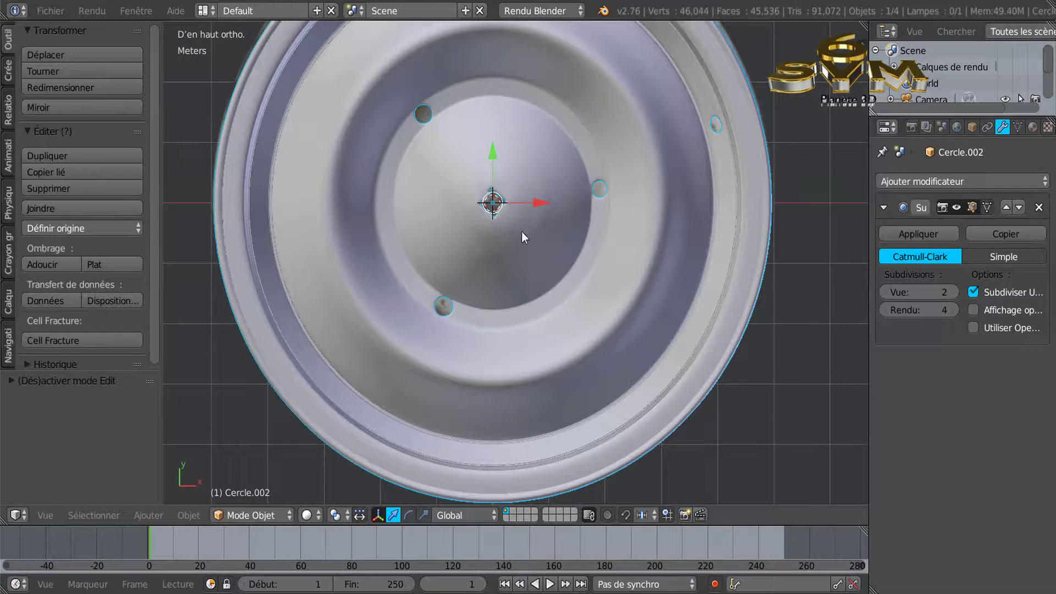
scroll(562, 280, "down", 4)
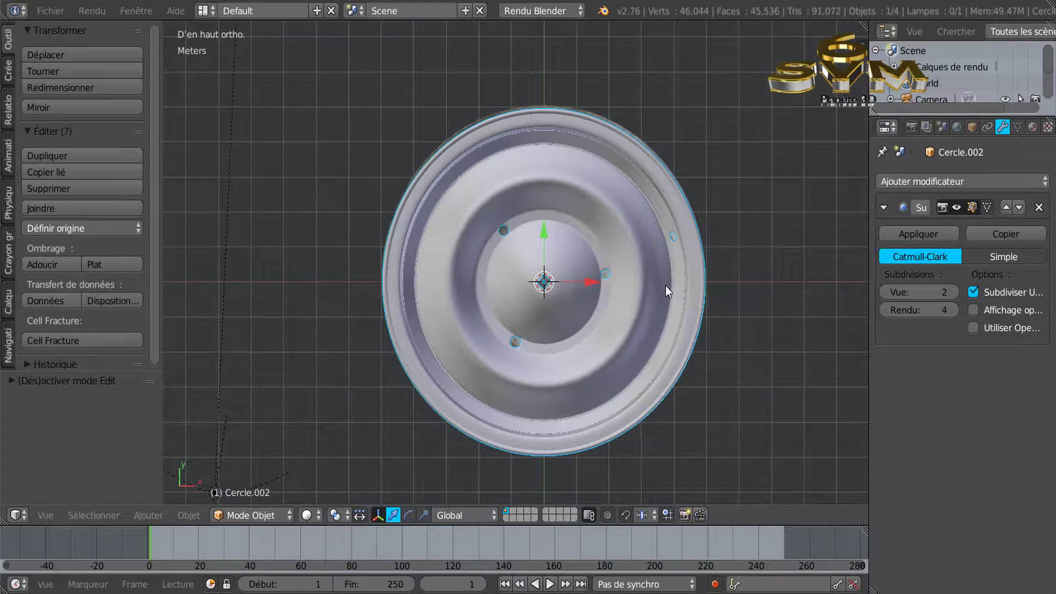
key("r")
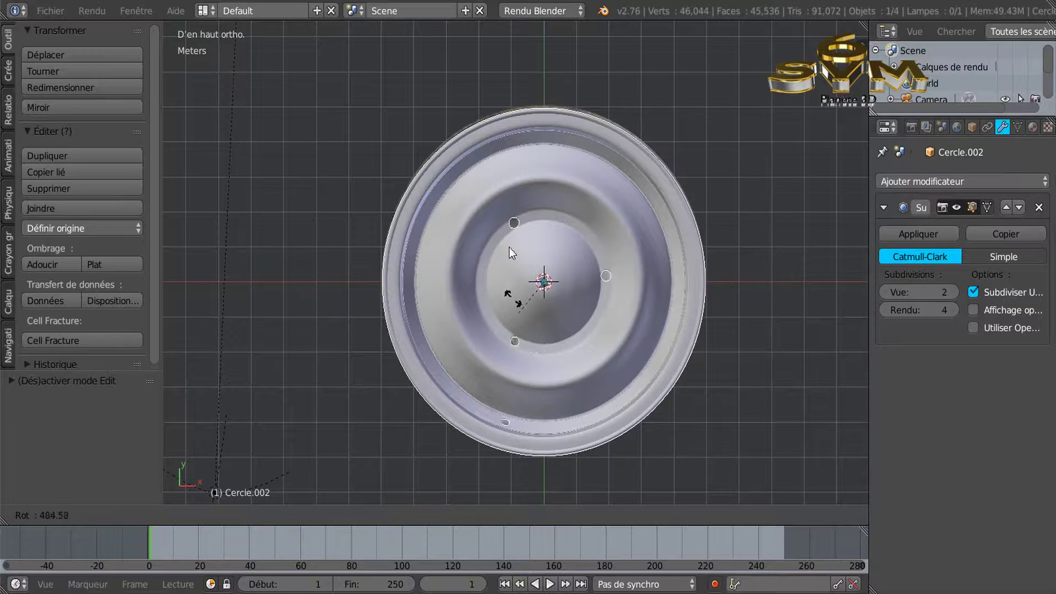
right_click(590, 361)
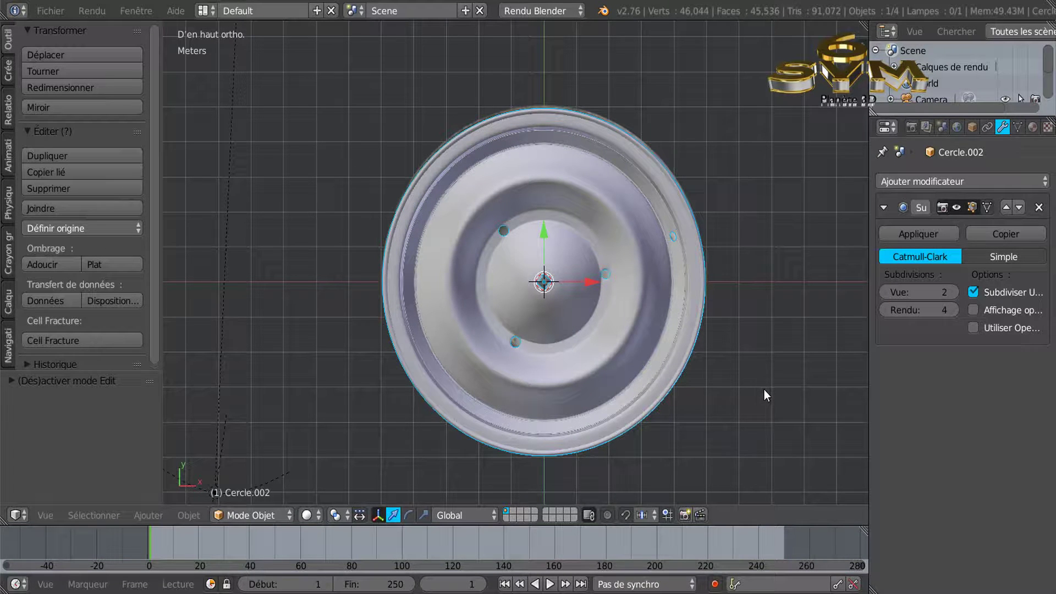
Step: Back in Edit Mode, add a centred radial loop cut on the central dome, in line with the hub hole on its +X side
key("Tab")
middle_click_drag(724, 420, 668, 404)
scroll(630, 358, "up", 1)
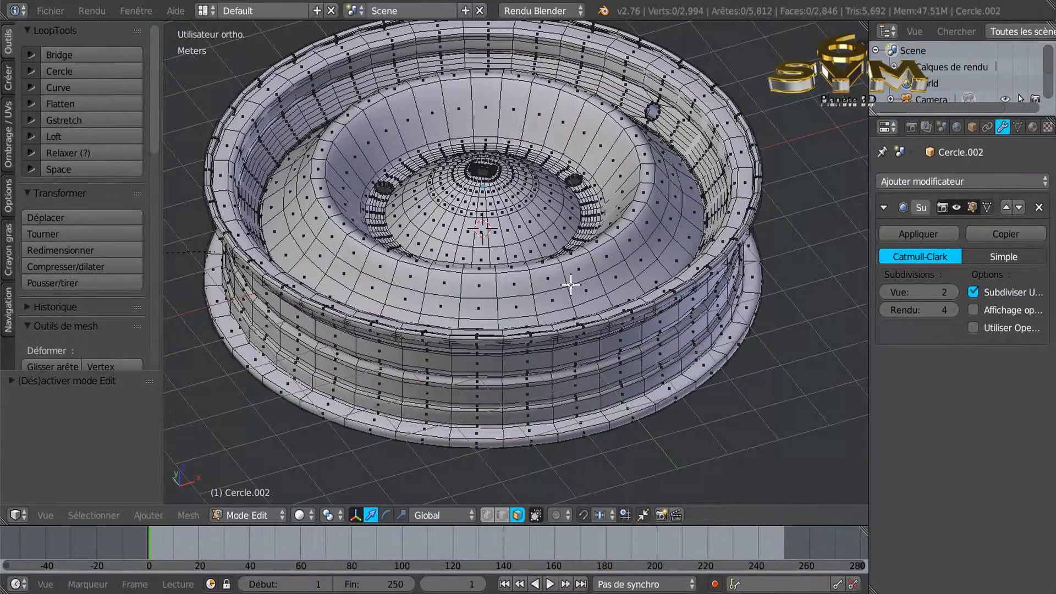
key("KP_7")
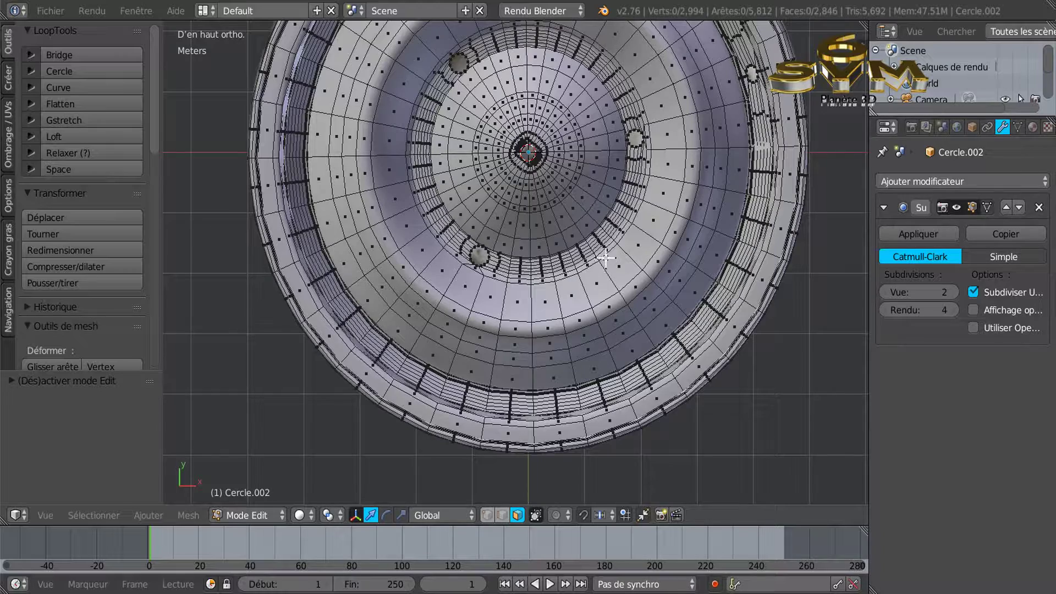
scroll(605, 258, "up", 3)
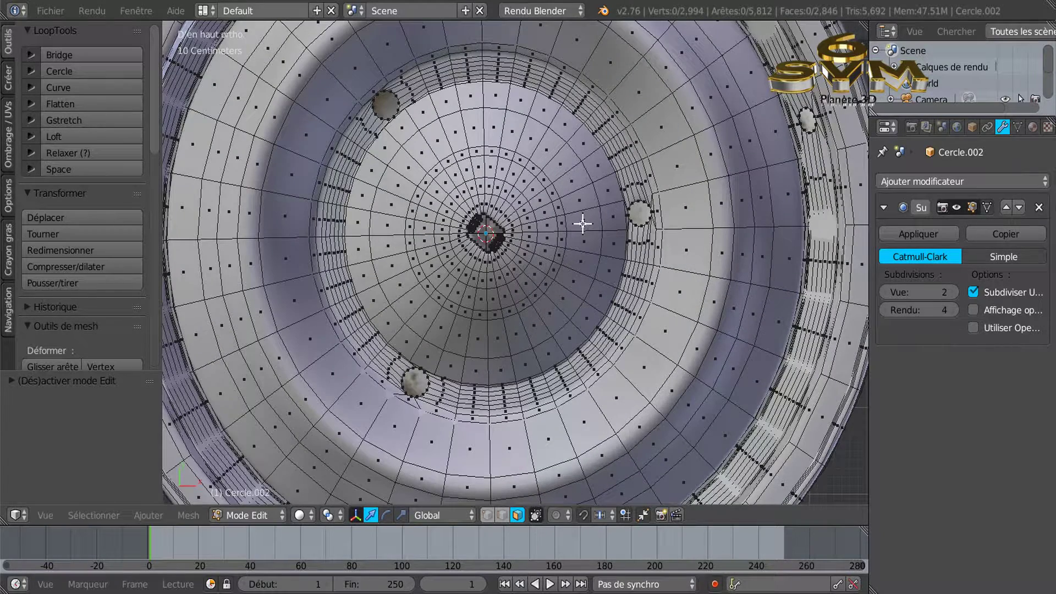
key("ctrl+r")
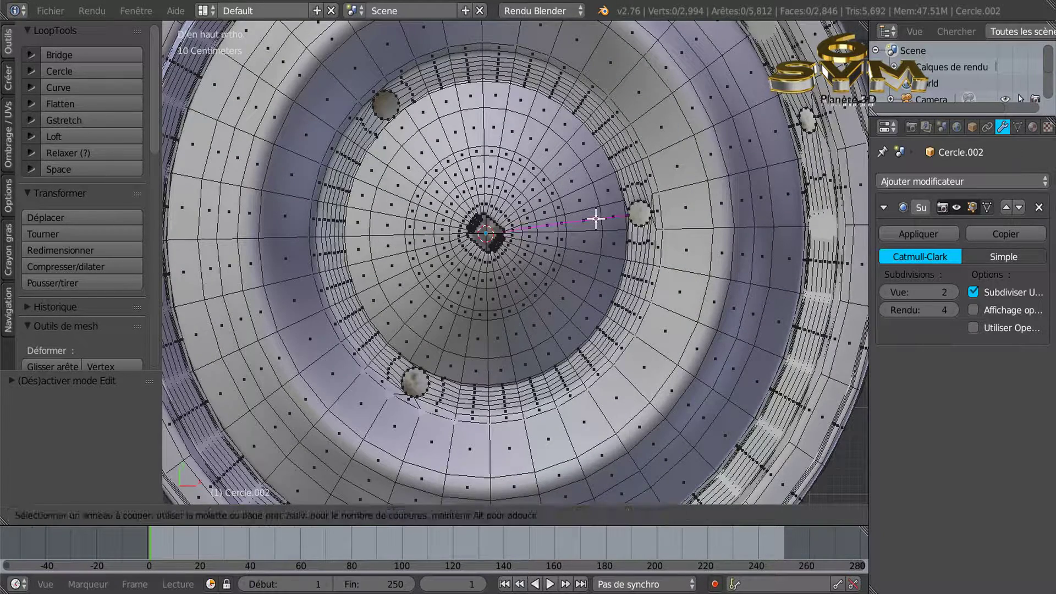
left_click(595, 219)
right_click(597, 219)
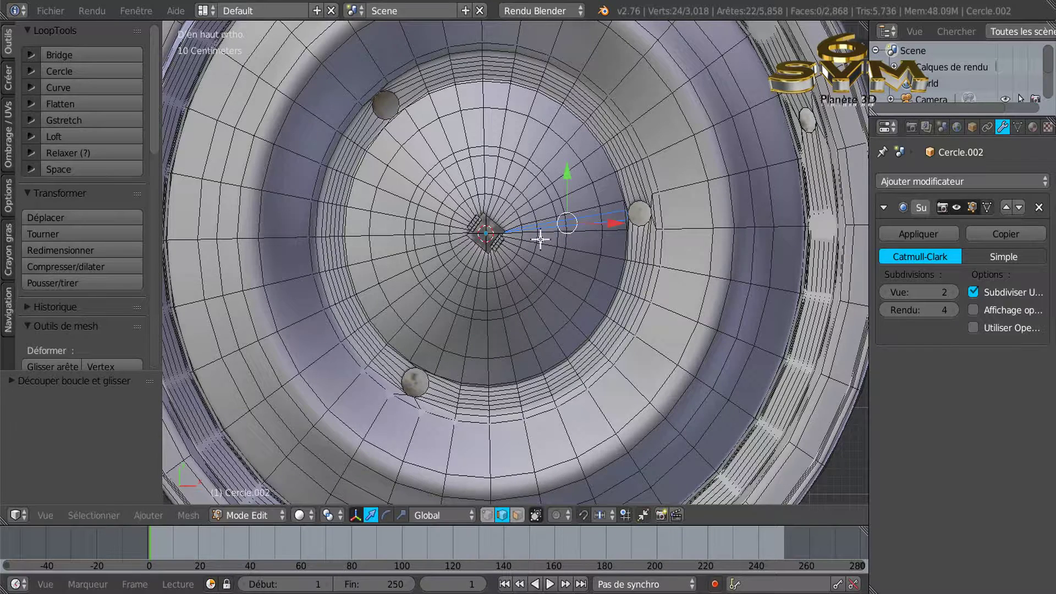
Step: Add centred radial loop cuts on the central dome in line with the other two hub holes
key("ctrl+r")
scroll(434, 342, "up", 1)
left_click(434, 341)
right_click(434, 342)
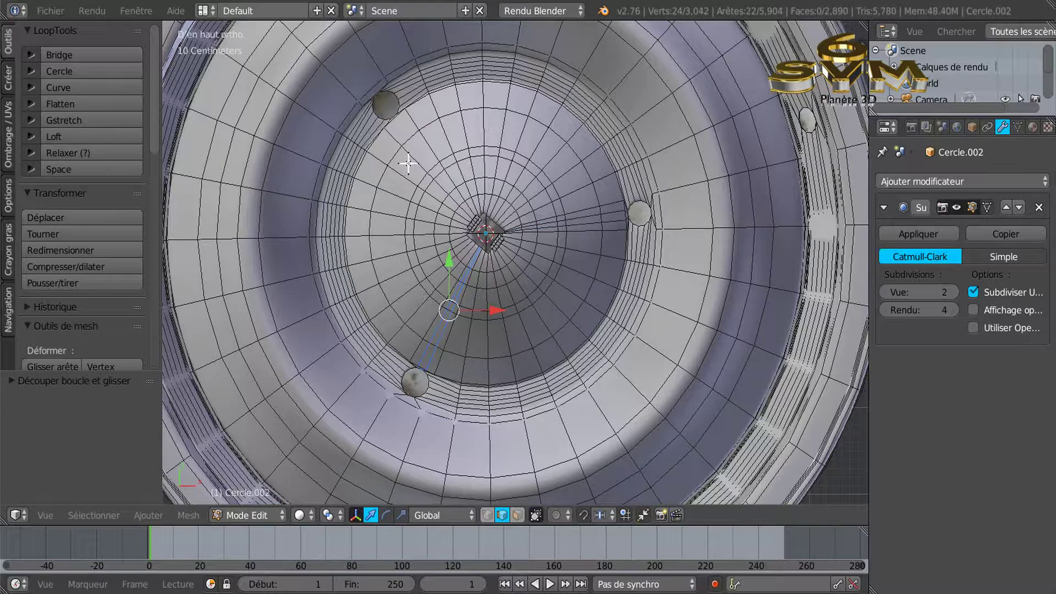
key("ctrl+r")
left_click(412, 143)
right_click(412, 142)
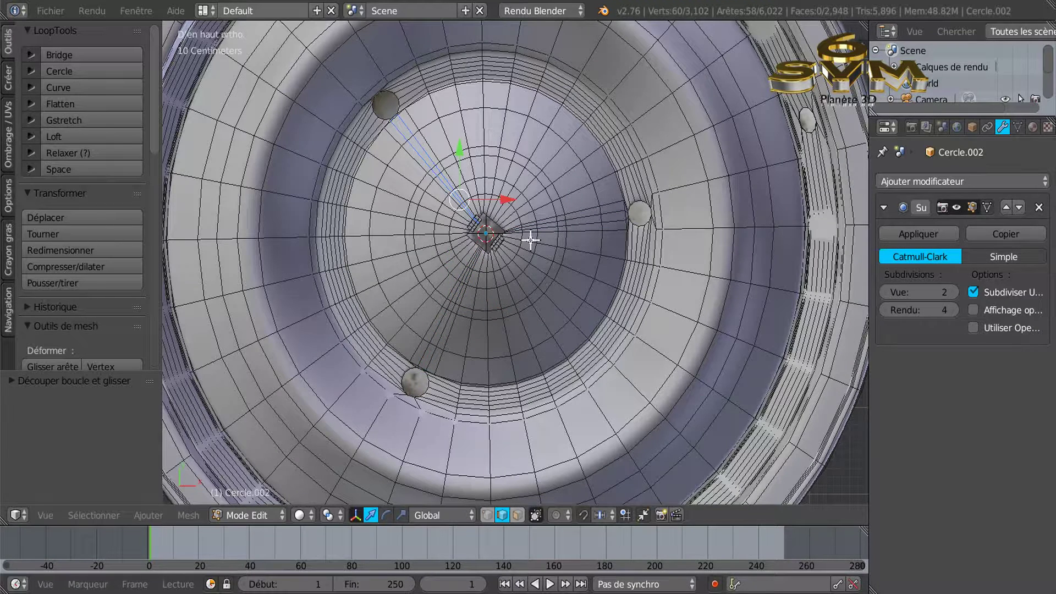
Step: Scale the pairs of dome-edge vertices beside the three hub holes inward together, to about 0.97
left_click_drag(869, 386, 947, 386)
scroll(582, 215, "up", 2)
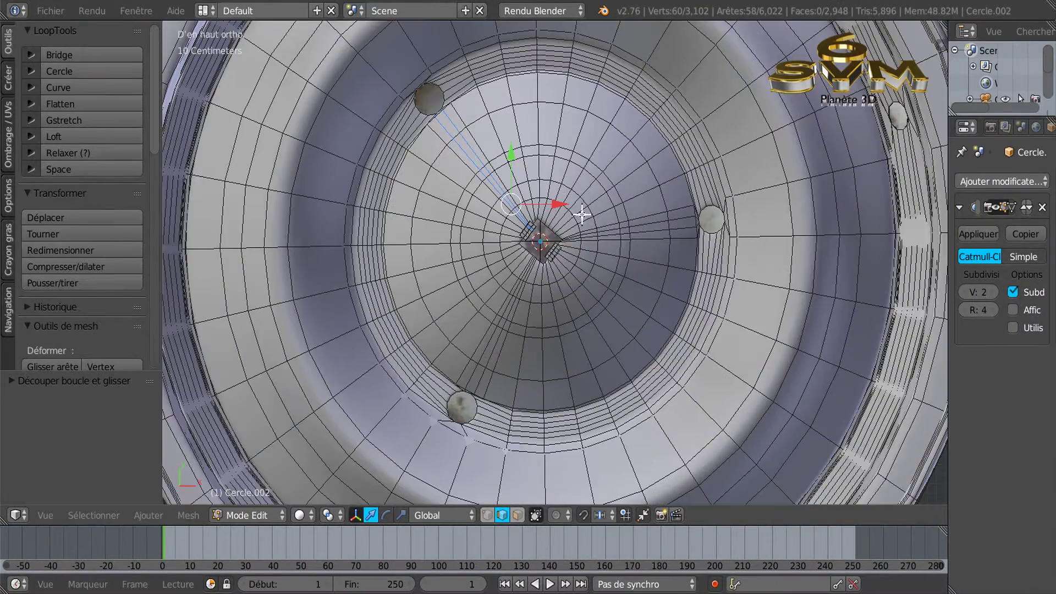
scroll(672, 243, "up", 3)
left_click(487, 514)
scroll(688, 223, "up", 3)
right_click(734, 169)
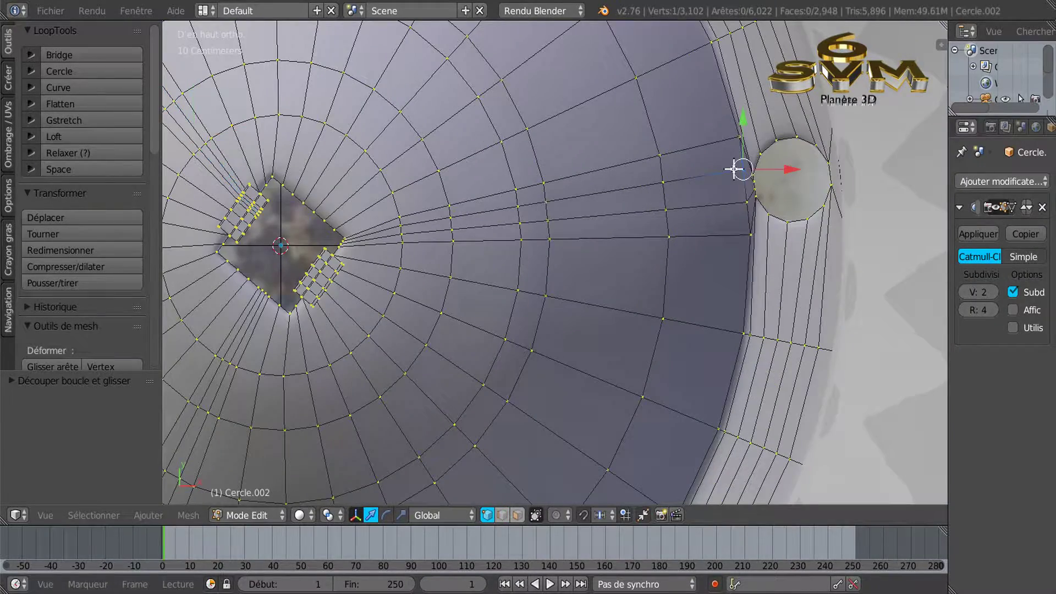
right_click(740, 204, "shift")
scroll(642, 311, "down", 3)
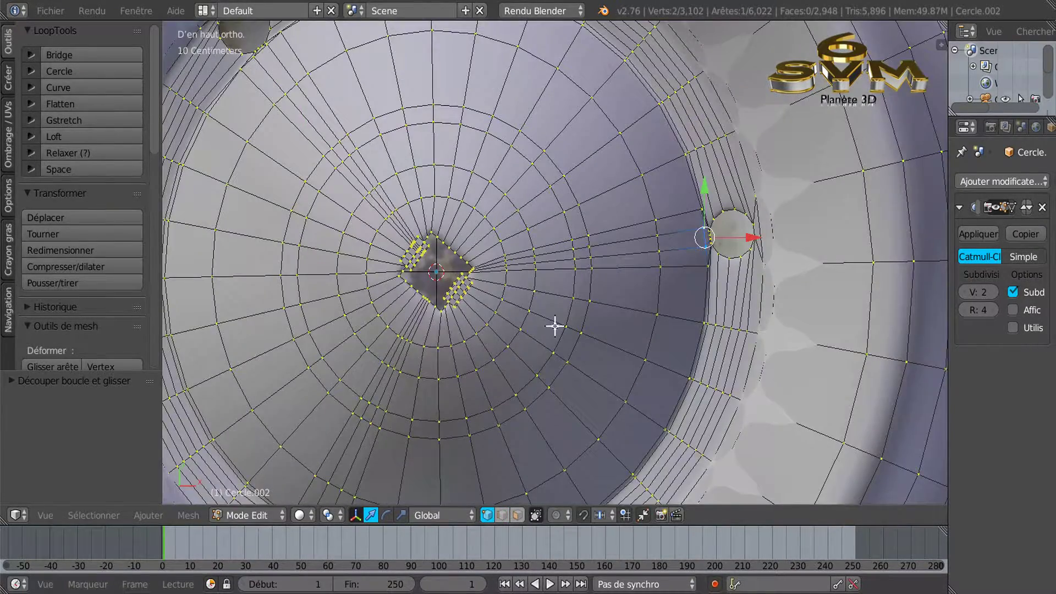
middle_click_drag(555, 326, 655, 383, "shift")
right_click(418, 156, "shift")
right_click(429, 147, "shift")
middle_click_drag(643, 392, 586, 162, "shift")
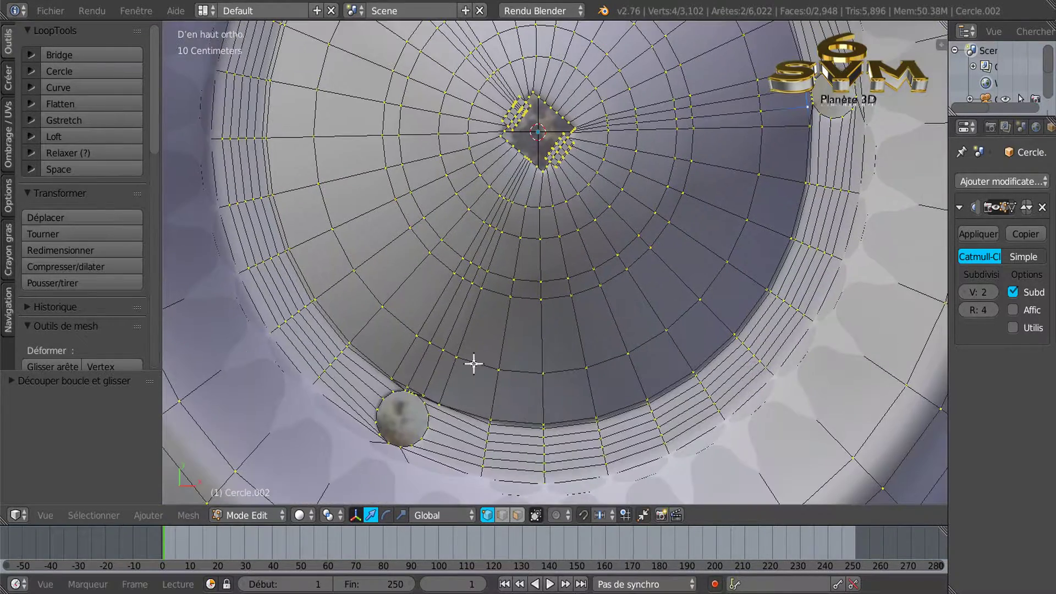
scroll(599, 299, "up", 3)
right_click(506, 326, "shift")
right_click(529, 333, "shift")
scroll(511, 365, "down", 4)
scroll(662, 289, "down", 2)
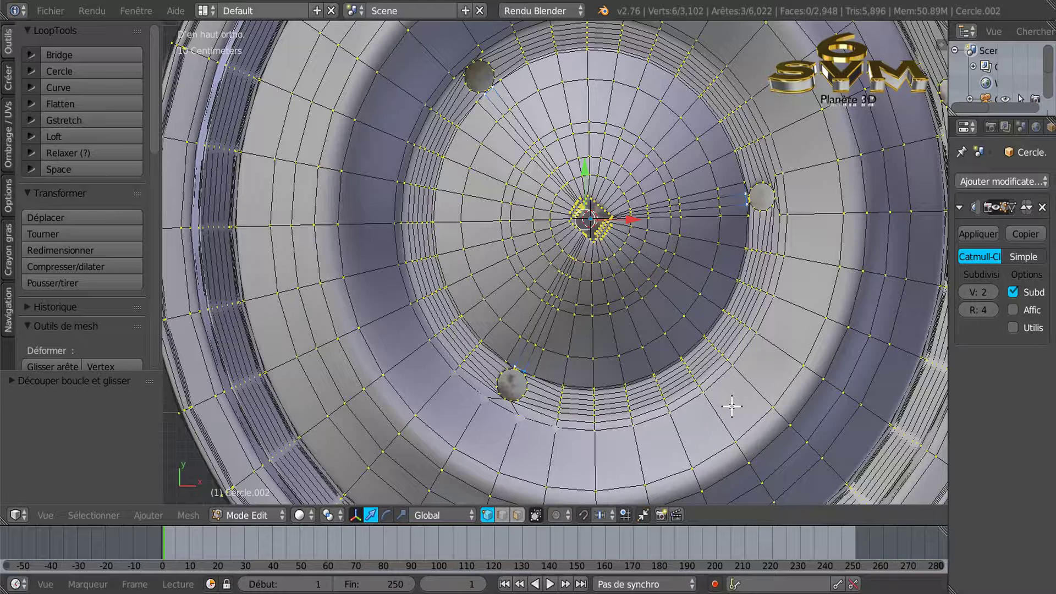
key("s")
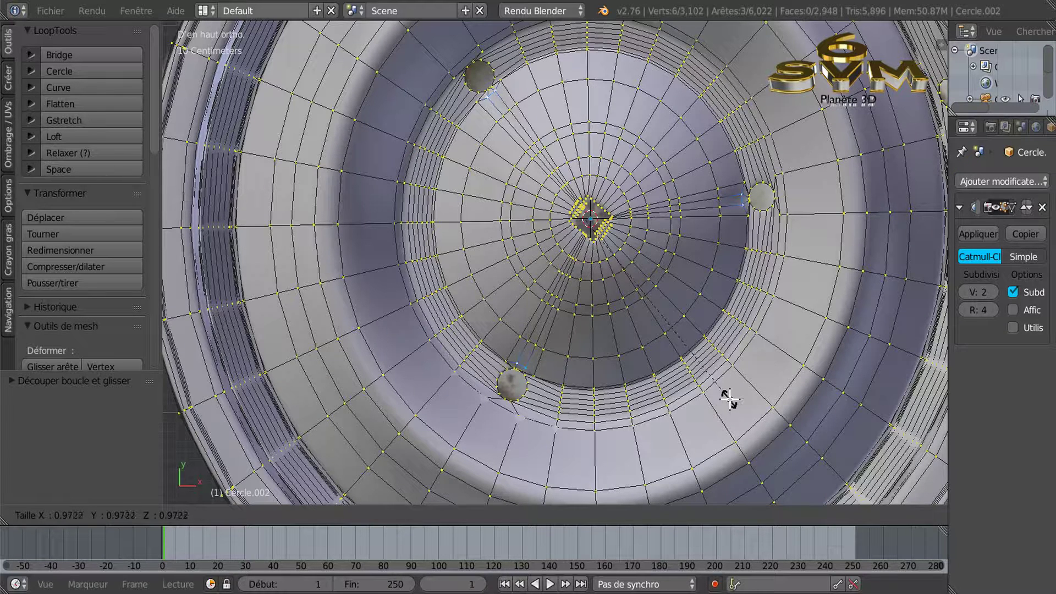
left_click(729, 400)
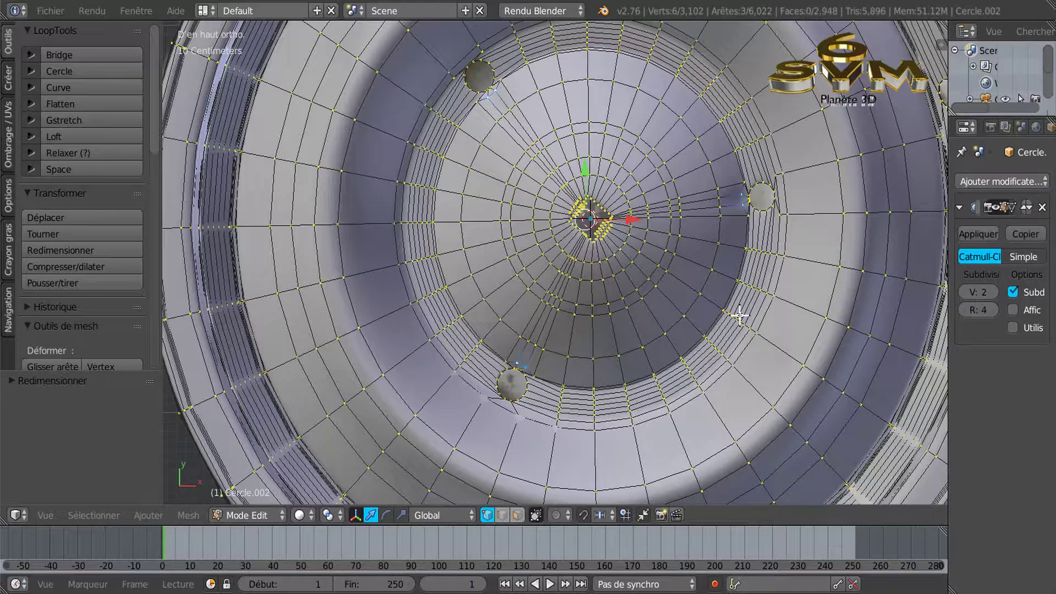
Step: Add an edge loop around the central dome and slide it outward close to the dome's base edge
middle_click_drag(715, 330, 627, 233)
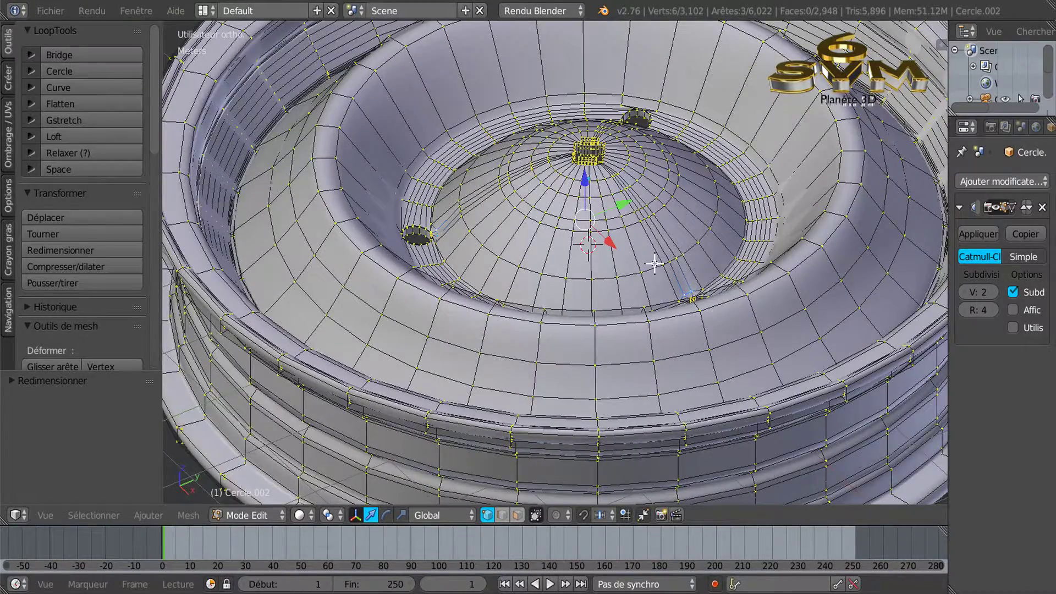
scroll(654, 264, "up", 2)
scroll(655, 264, "up", 2)
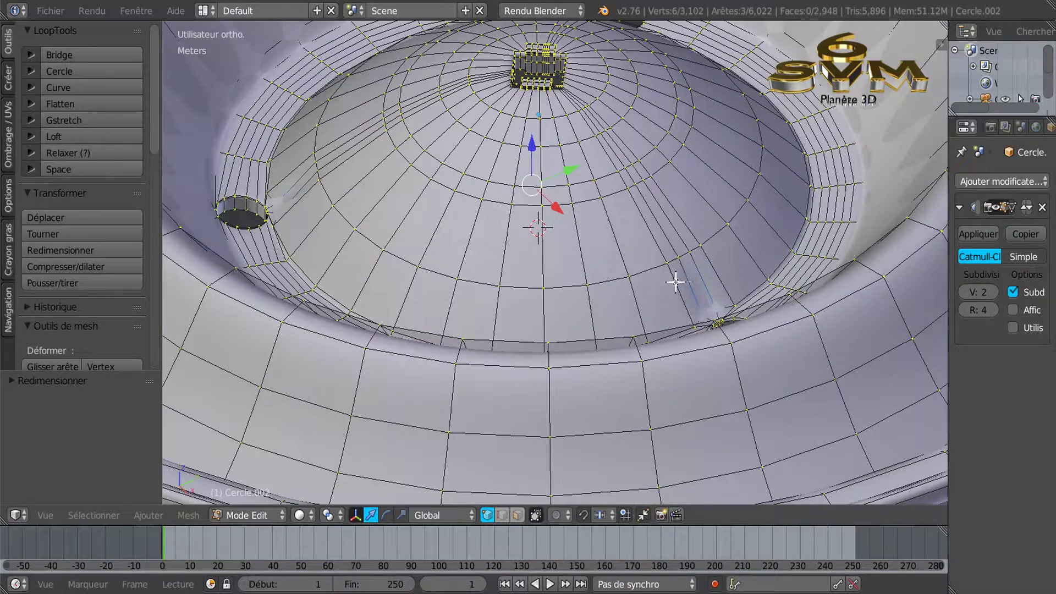
key("ctrl+r")
left_click(715, 274)
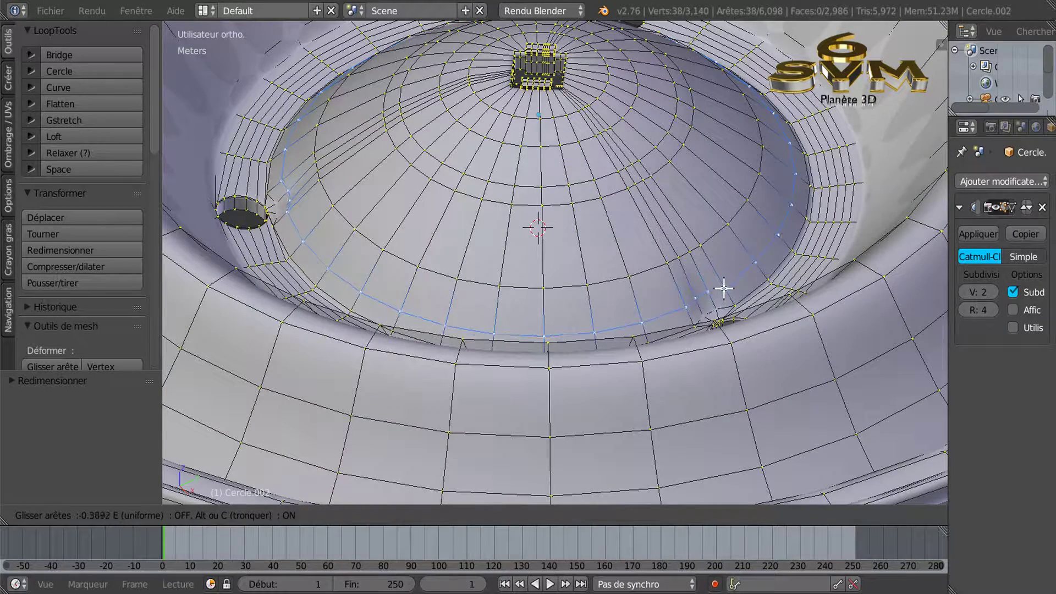
left_click(727, 295)
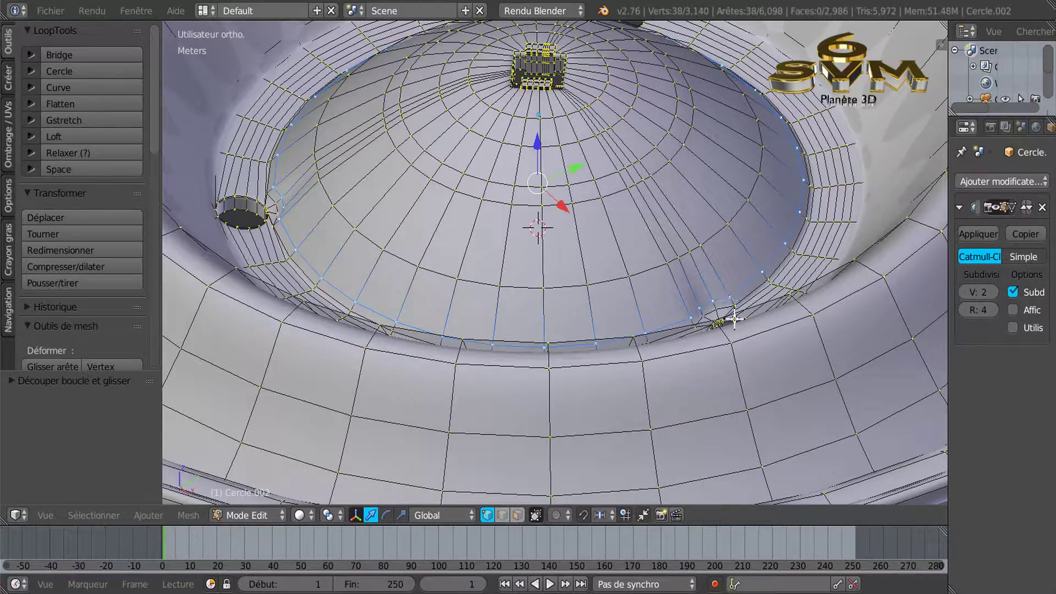
scroll(726, 319, "up", 3)
middle_click_drag(725, 337, 682, 344)
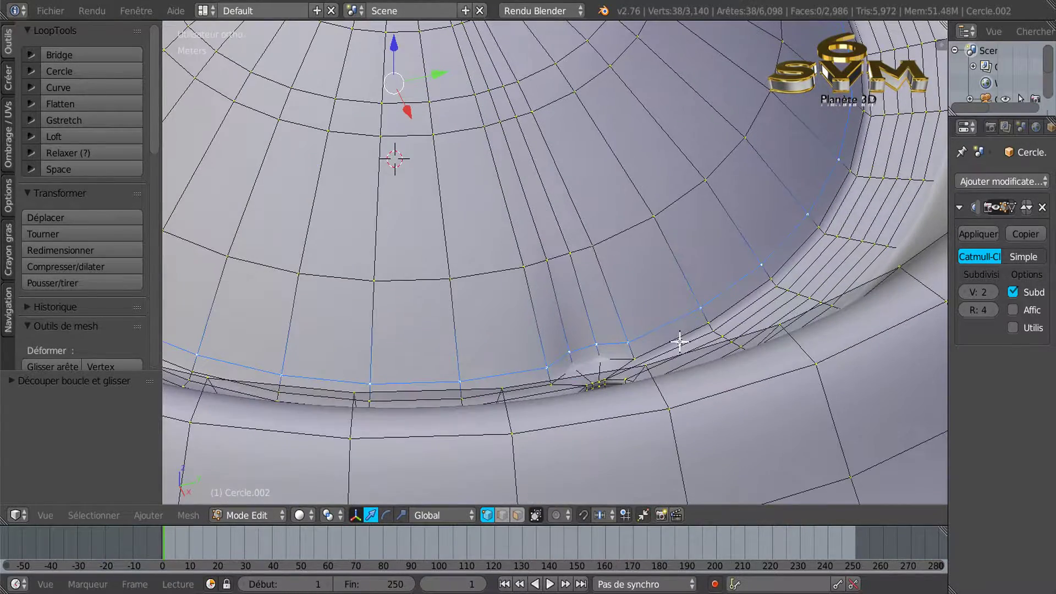
Step: Try rotating the whole rim mesh about its centre from the top view, and leave everything deselected
key("KP_7")
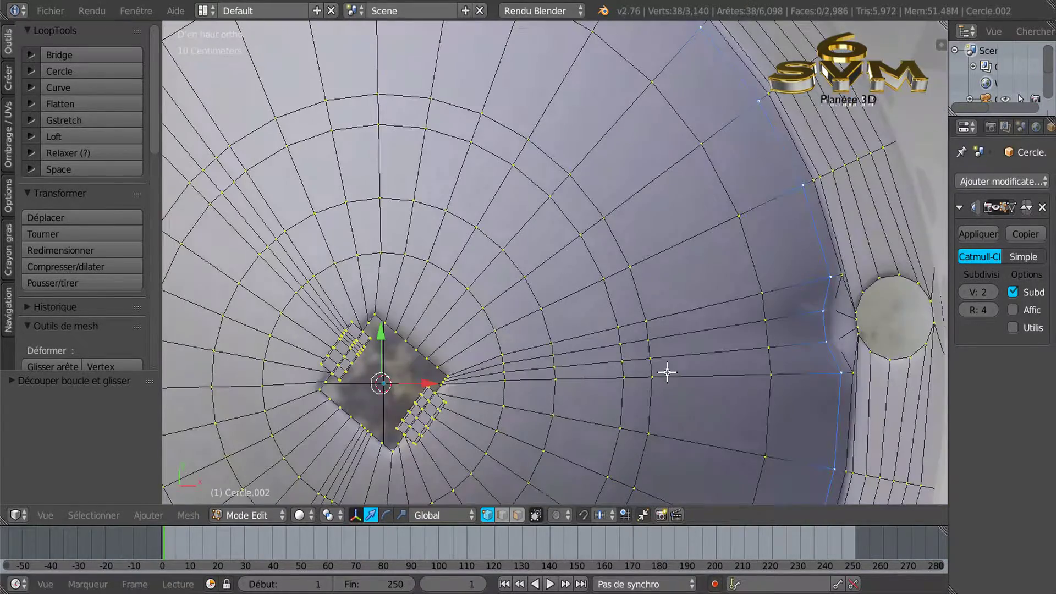
scroll(667, 374, "down", 5)
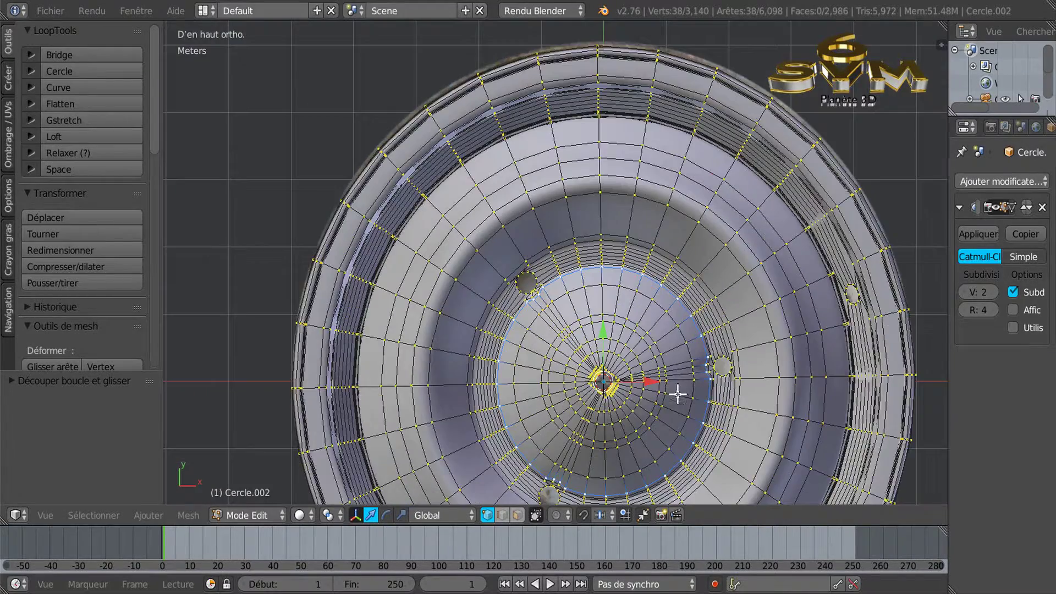
scroll(665, 380, "down", 2)
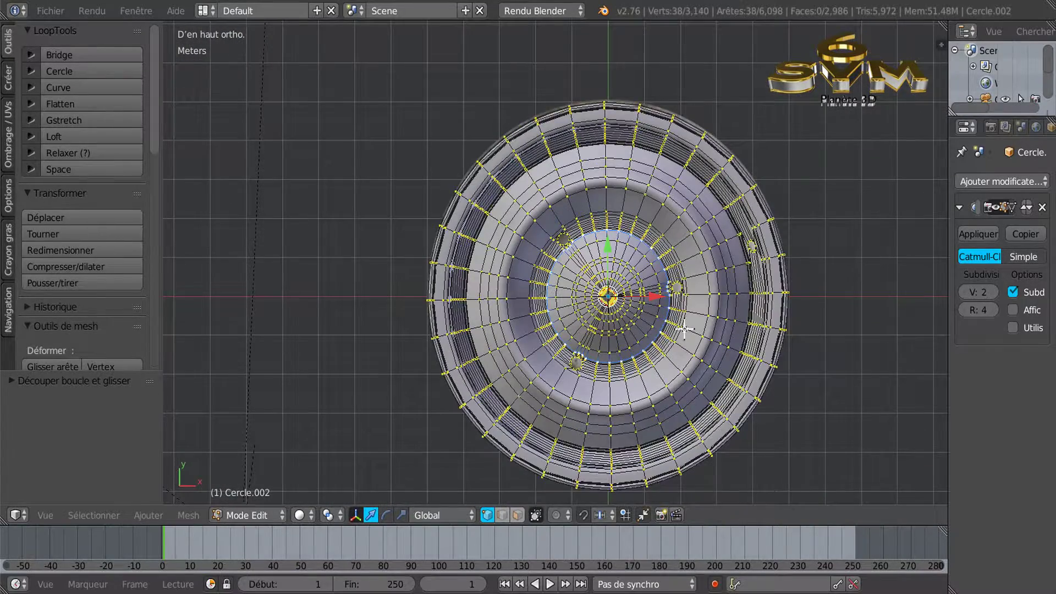
key("a")
key("a")
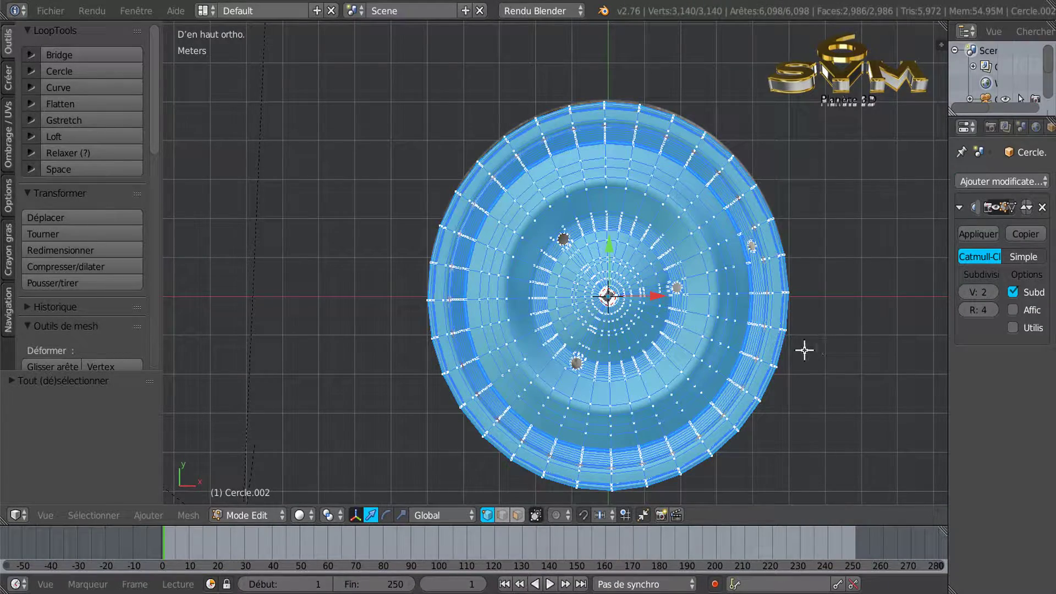
key("r")
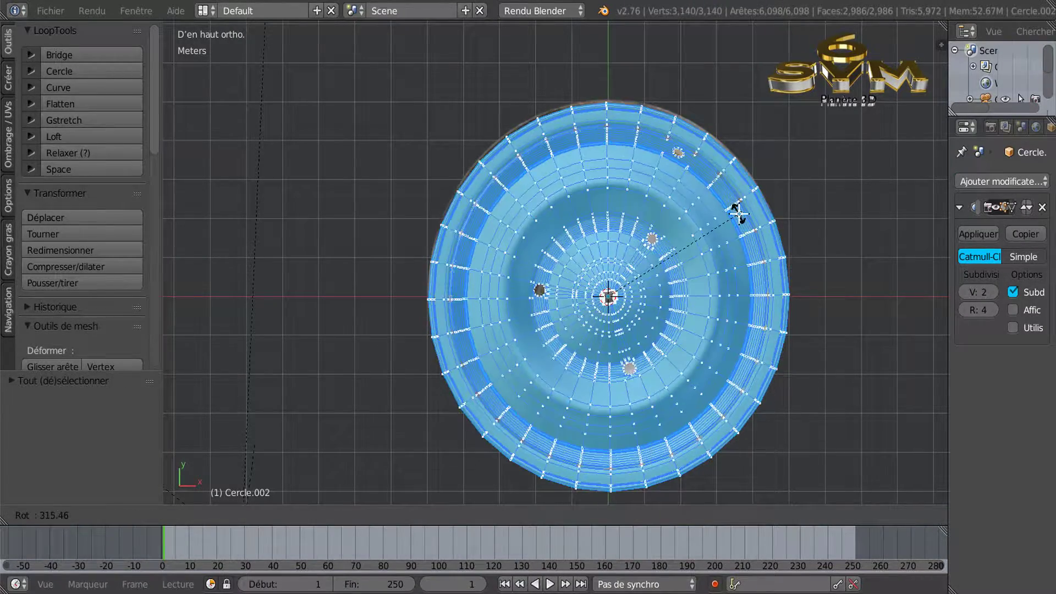
right_click(749, 245)
key("a")
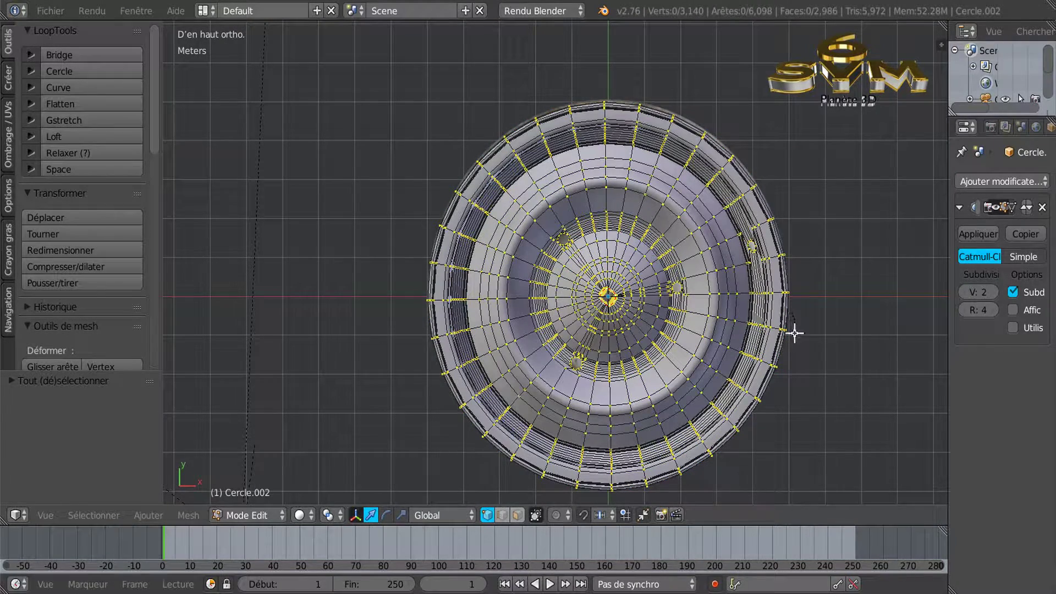
middle_click_drag(794, 333, 733, 295, "shift")
key("Tab")
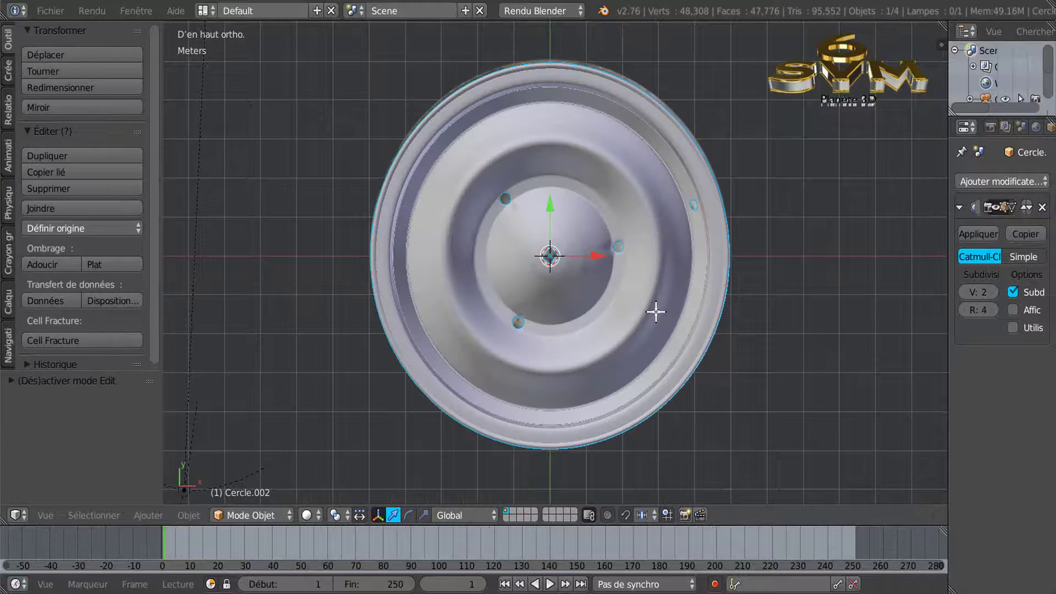
key("r")
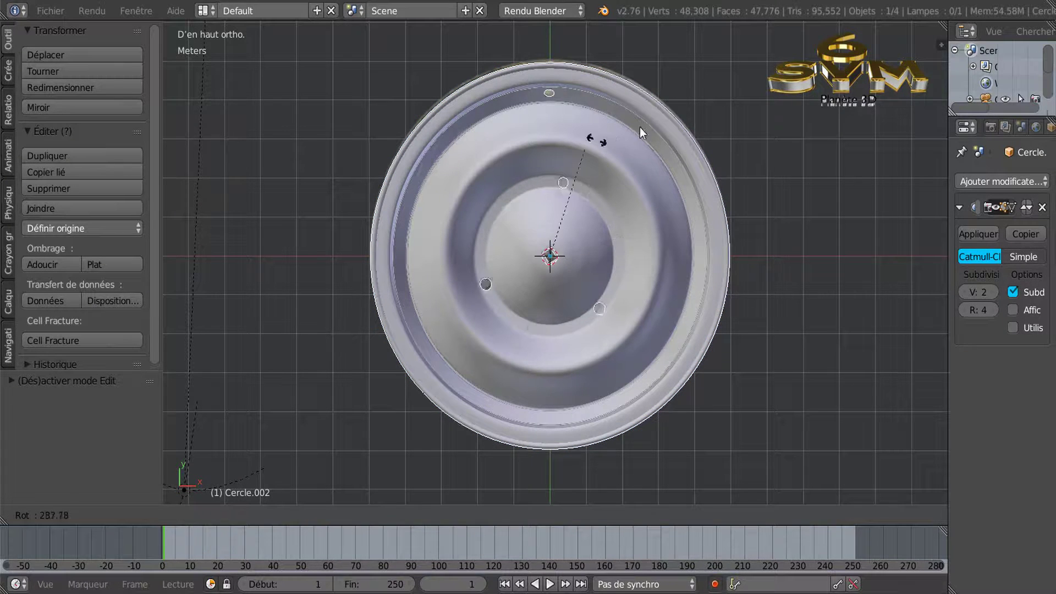
right_click(686, 205)
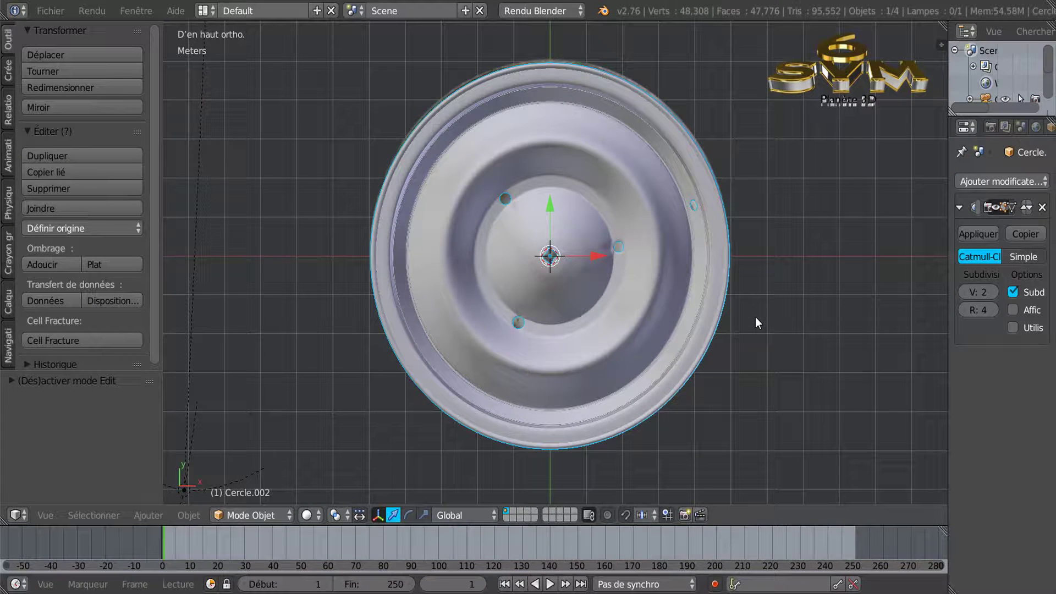
key("Tab")
Step: Rotate the whole rim mesh about its centre in top view until a hub hole sits directly below it, and set the viewport subdivision to 0
middle_click_drag(754, 366, 626, 287)
scroll(478, 308, "up", 8)
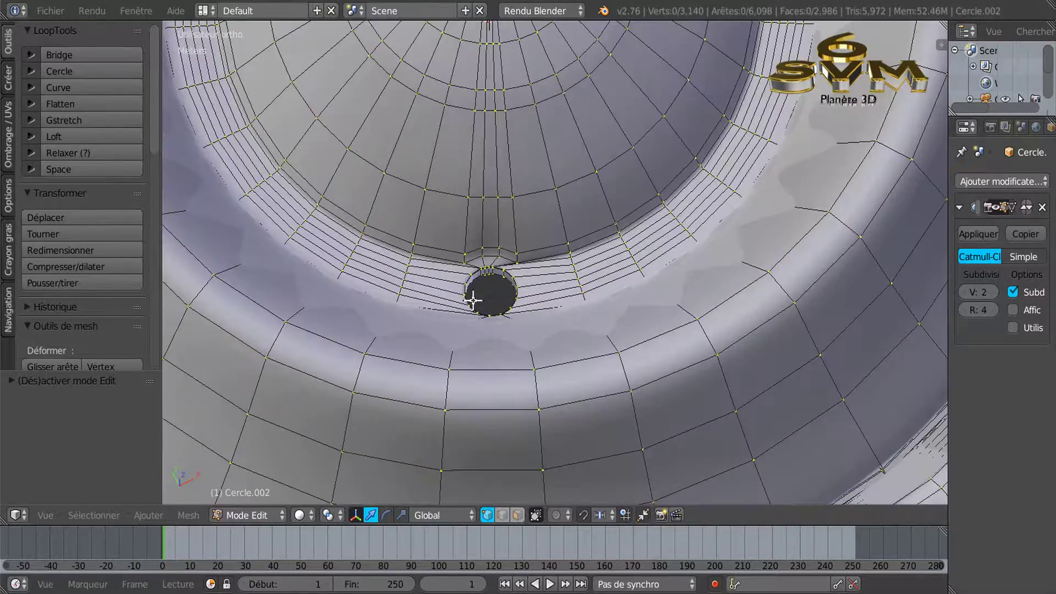
scroll(480, 287, "down", 4)
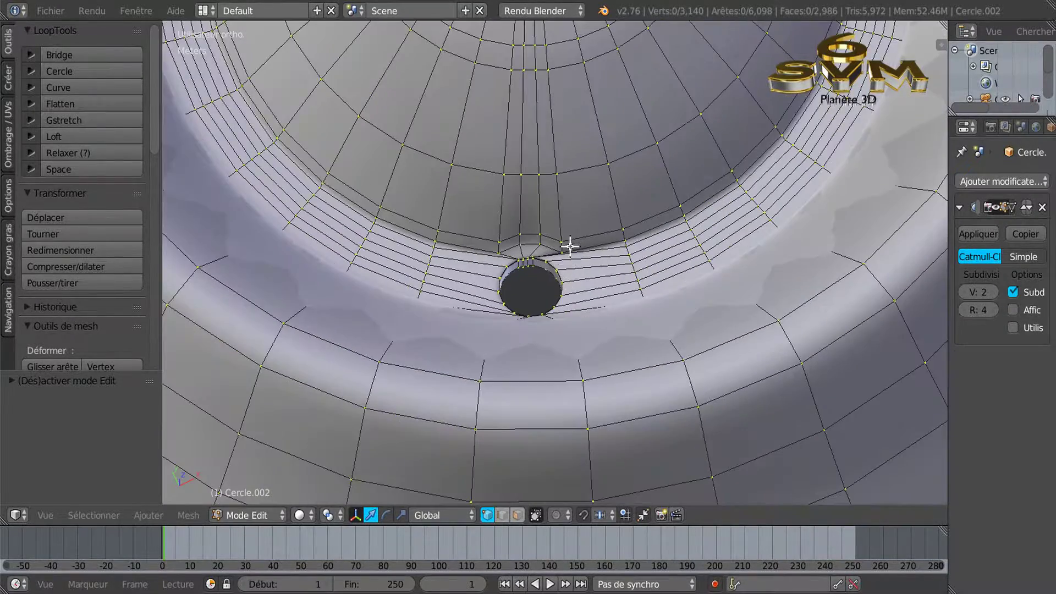
scroll(615, 301, "down", 3)
key("a")
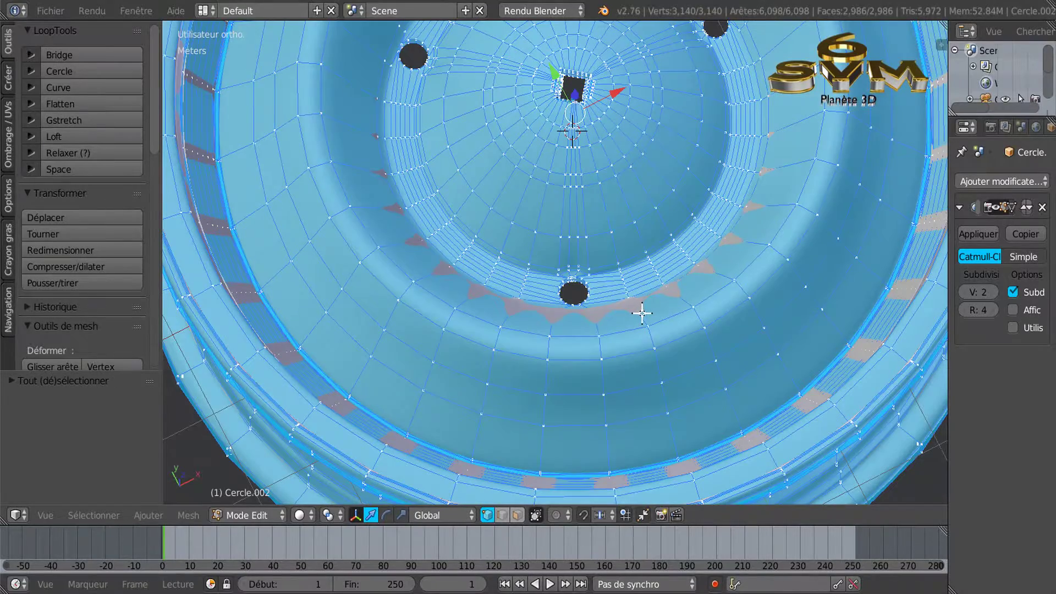
key("KP_7")
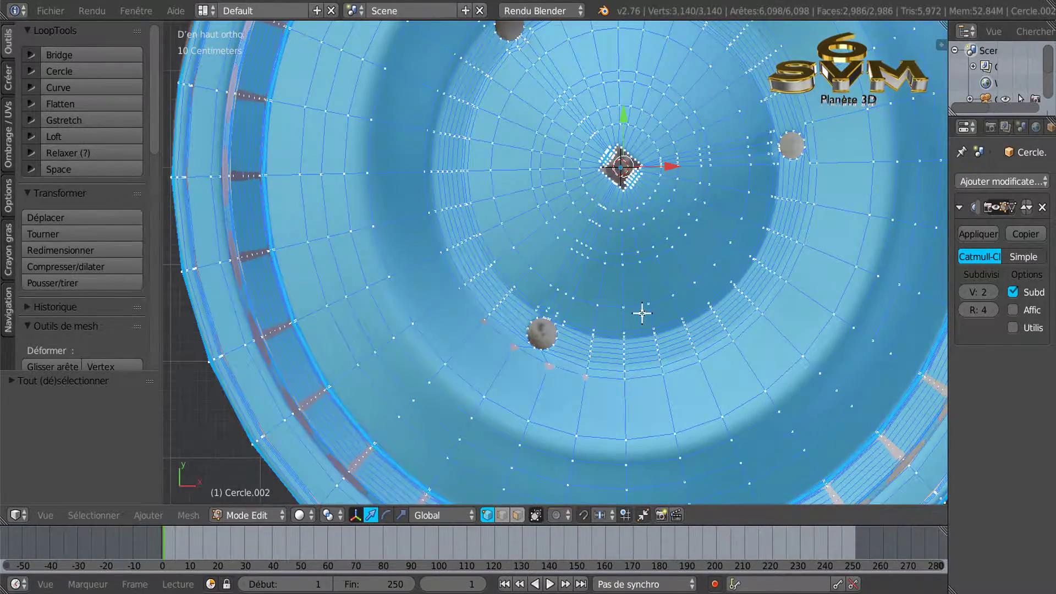
scroll(642, 313, "down", 2)
middle_click_drag(738, 307, 661, 321, "shift")
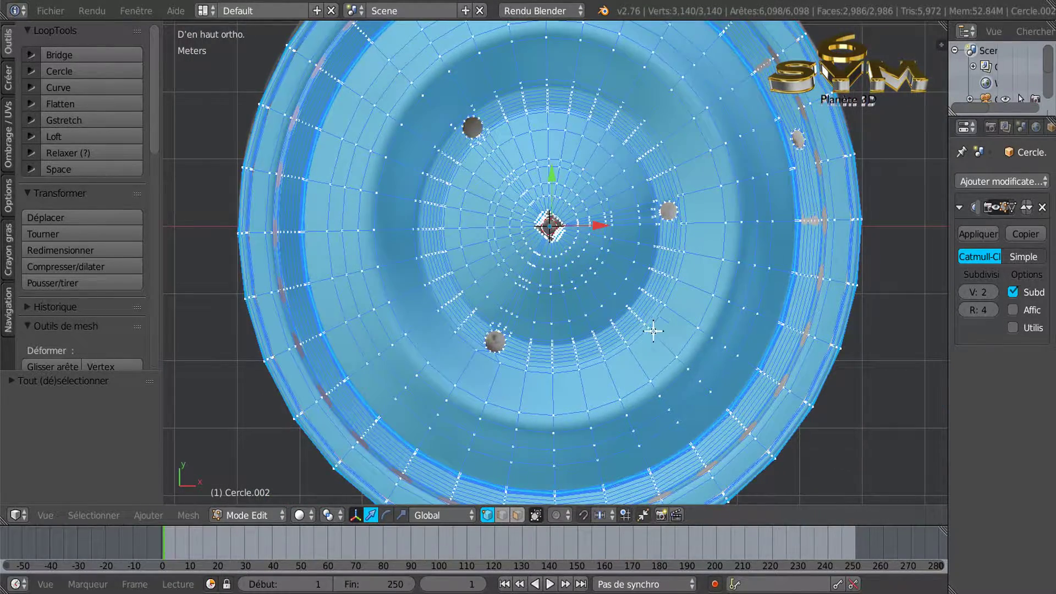
scroll(618, 378, "down", 3)
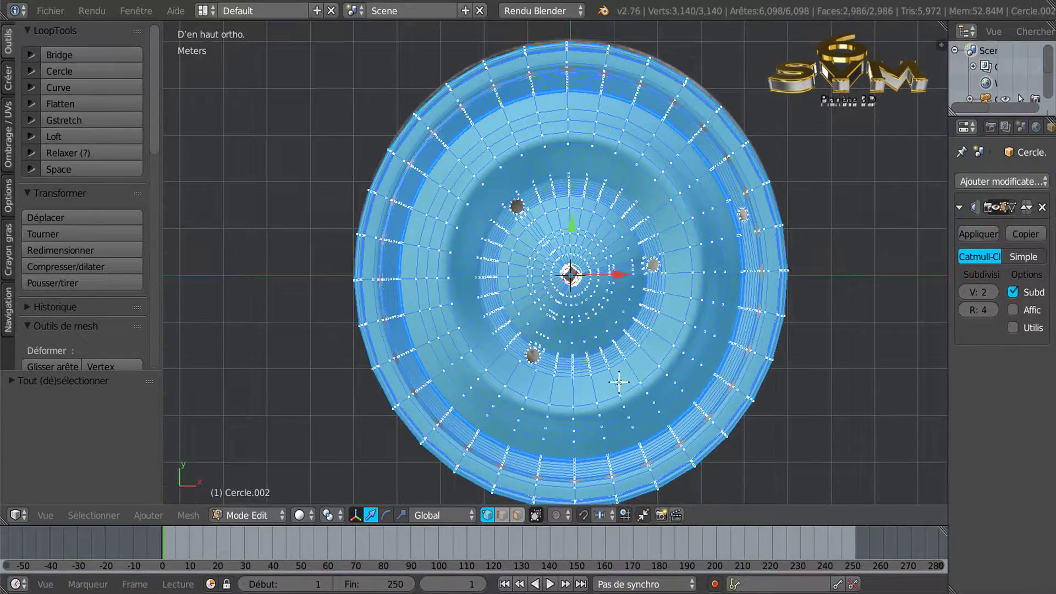
middle_click_drag(618, 382, 620, 349, "shift")
key("r")
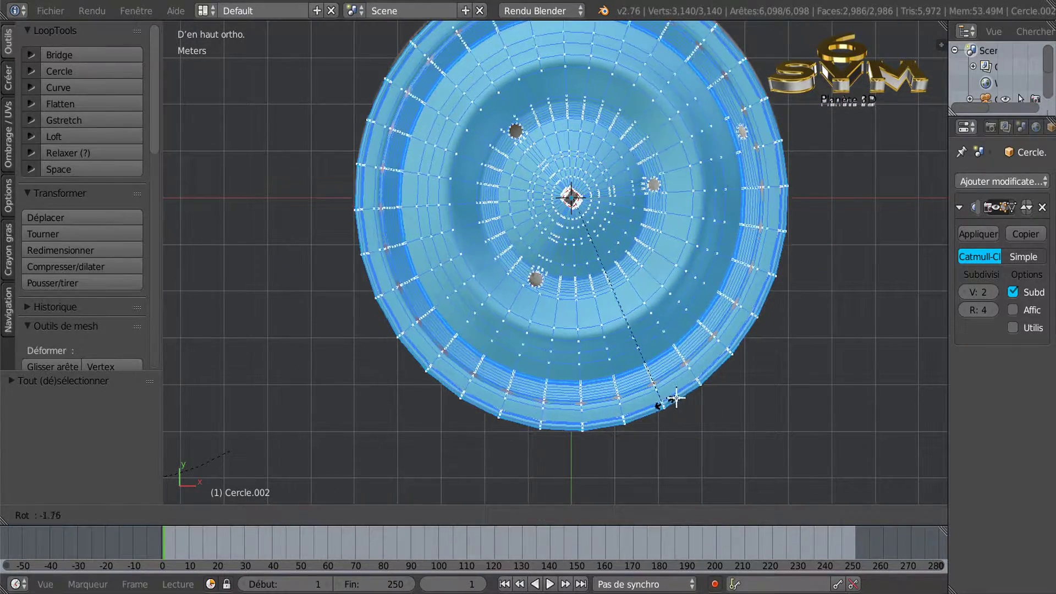
left_click(763, 367)
double_click(962, 293)
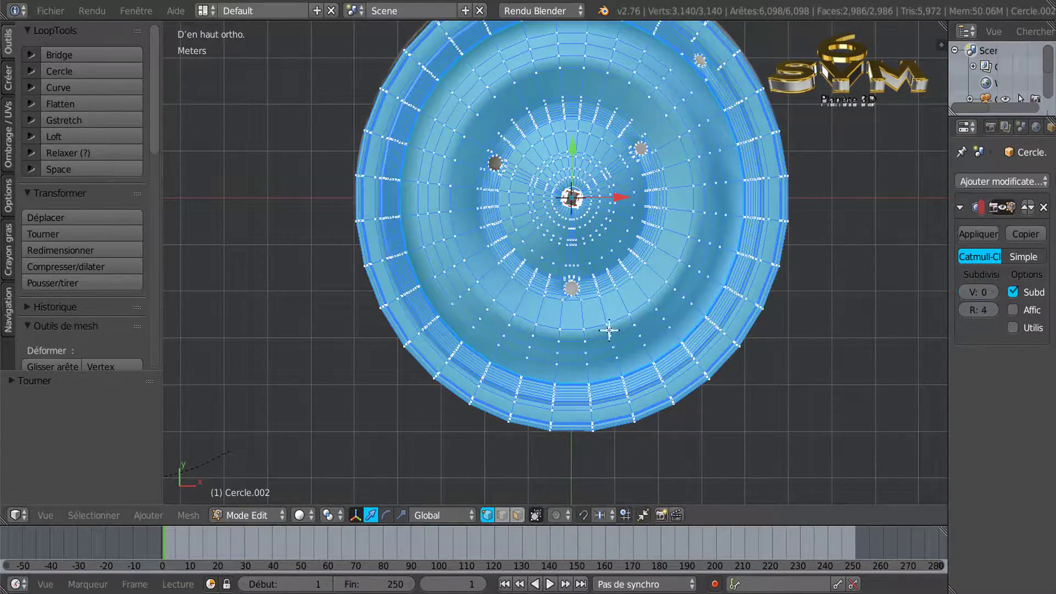
Step: Slide the short dome-base edges on both sides of the hub hole below the centre slightly outward, away from the hole
scroll(609, 331, "up", 10)
right_click(570, 208)
right_click(570, 217, "shift")
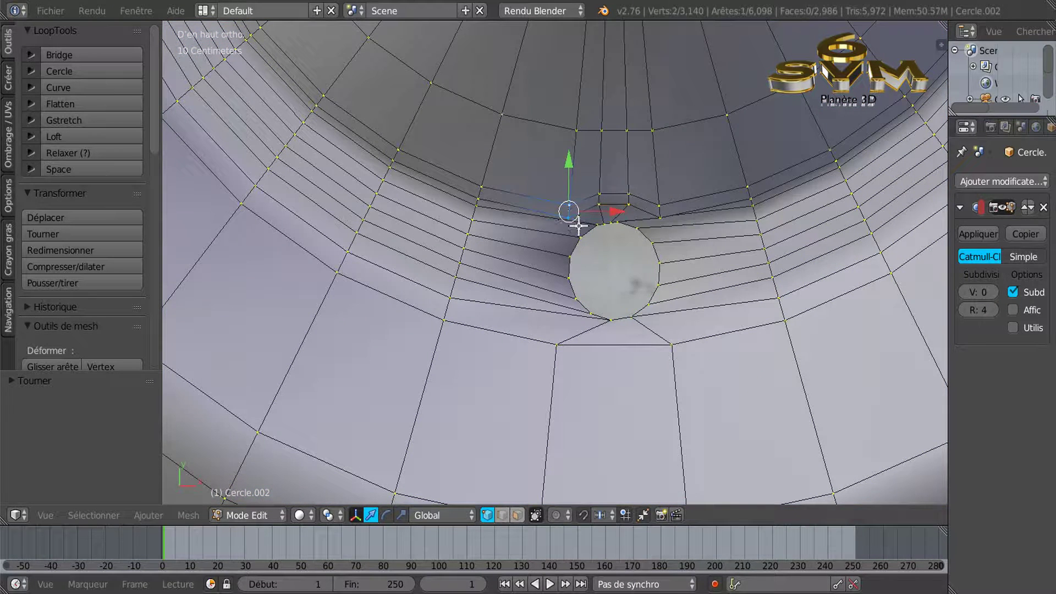
key("g")
key("g")
left_click(623, 327)
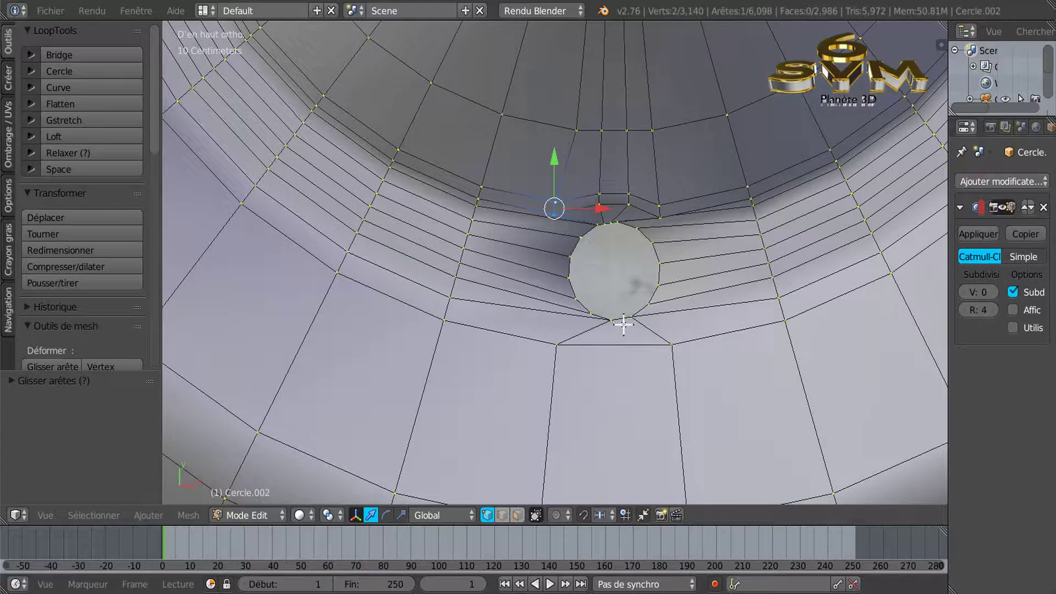
right_click(660, 208)
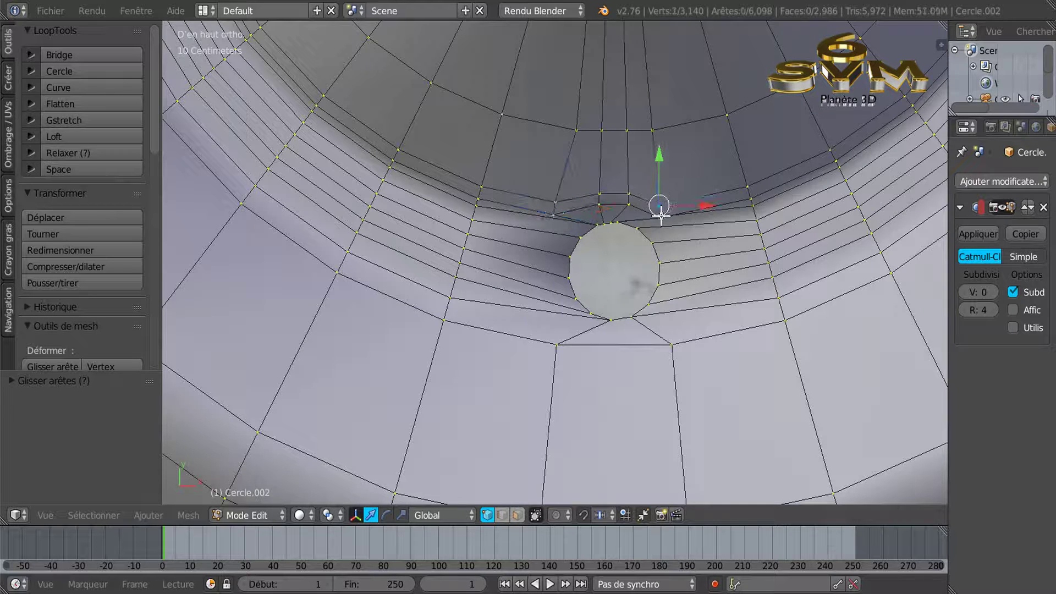
key("g")
key("g")
left_click(679, 277)
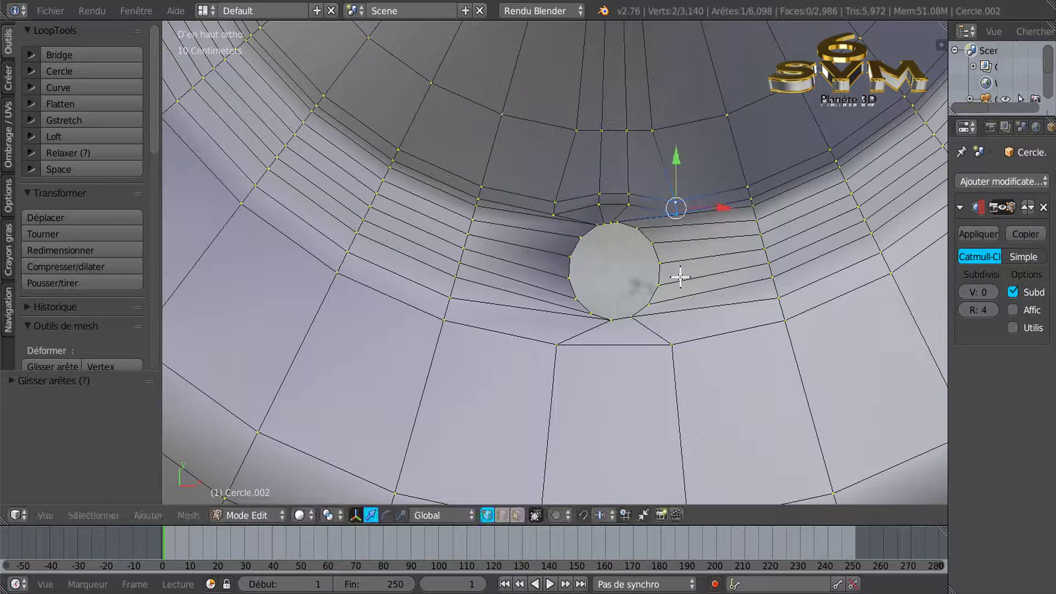
Step: Rotate the whole rim mesh about its centre until the next hub hole sits directly below the centre
scroll(680, 285, "down", 6)
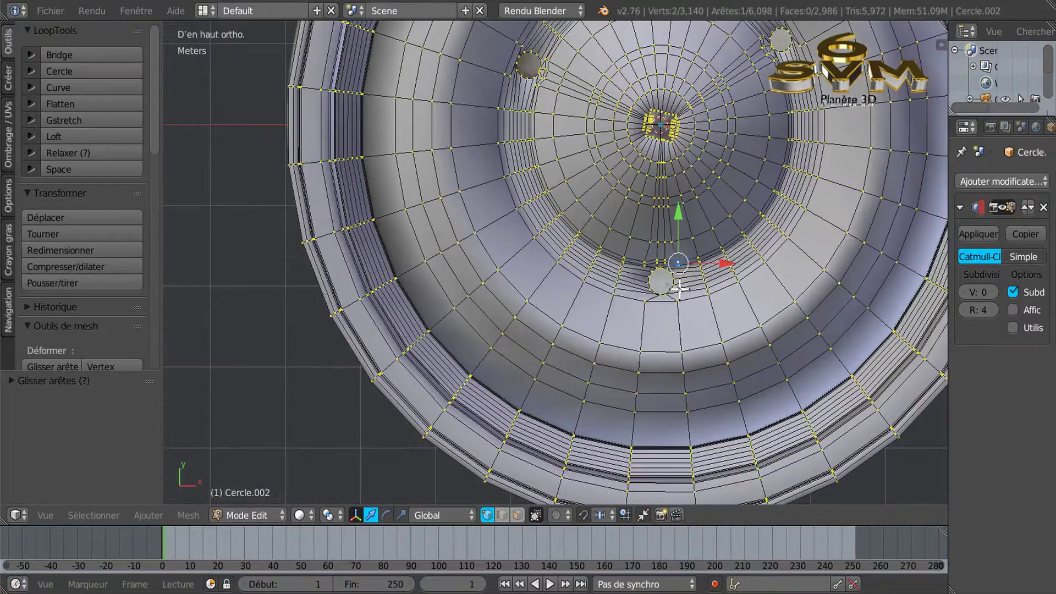
scroll(678, 304, "down", 2)
middle_click_drag(721, 302, 659, 319, "shift")
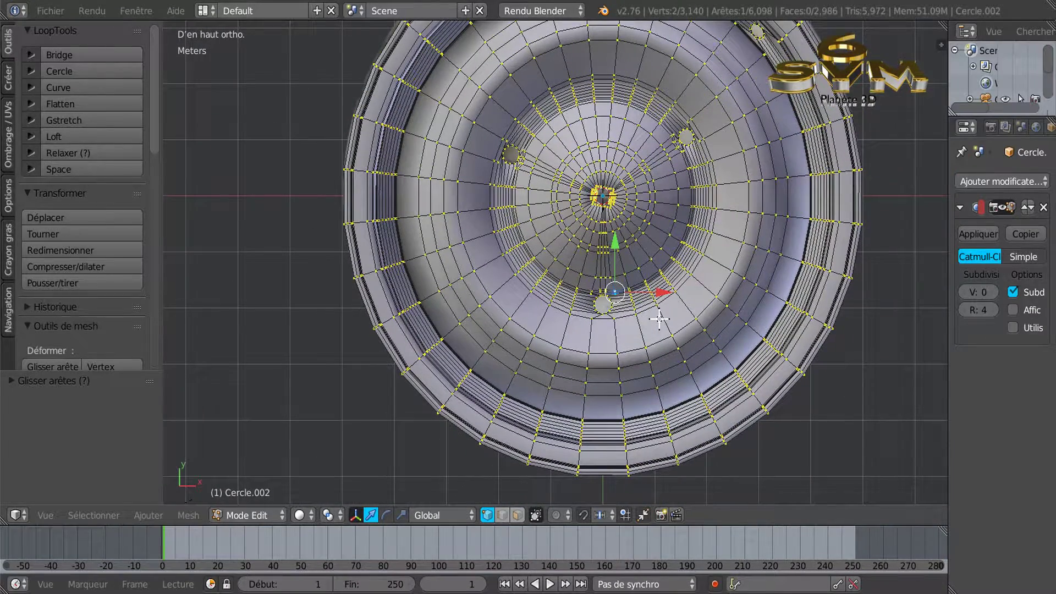
key("a")
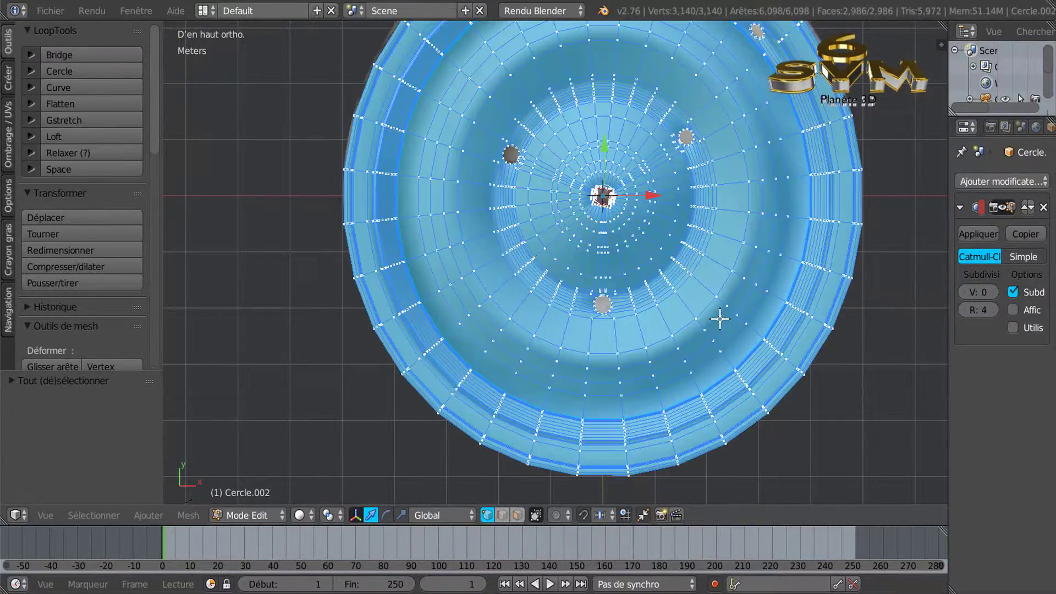
scroll(720, 319, "down", 2)
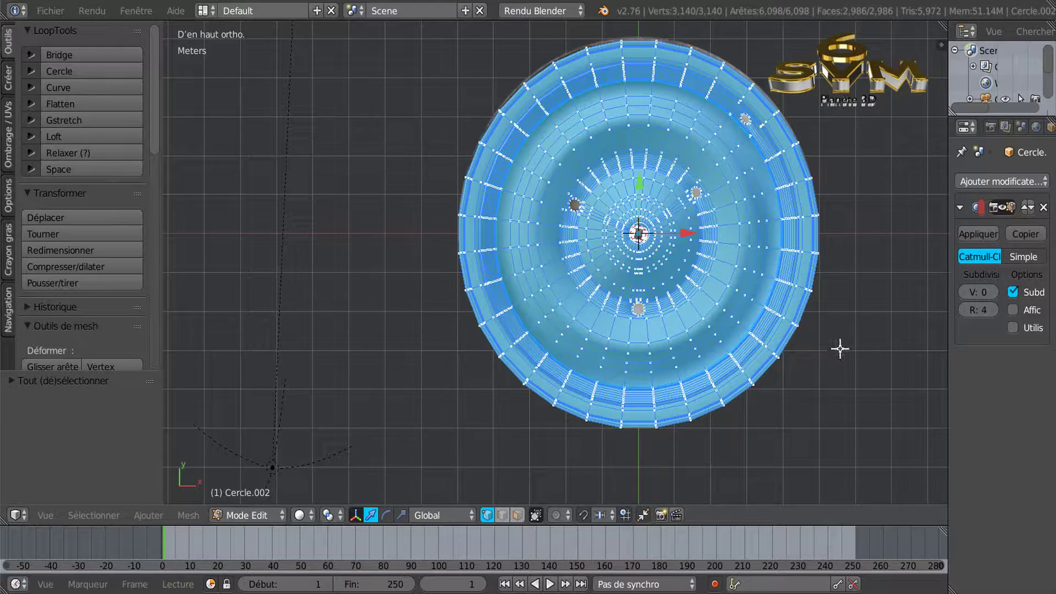
key("r")
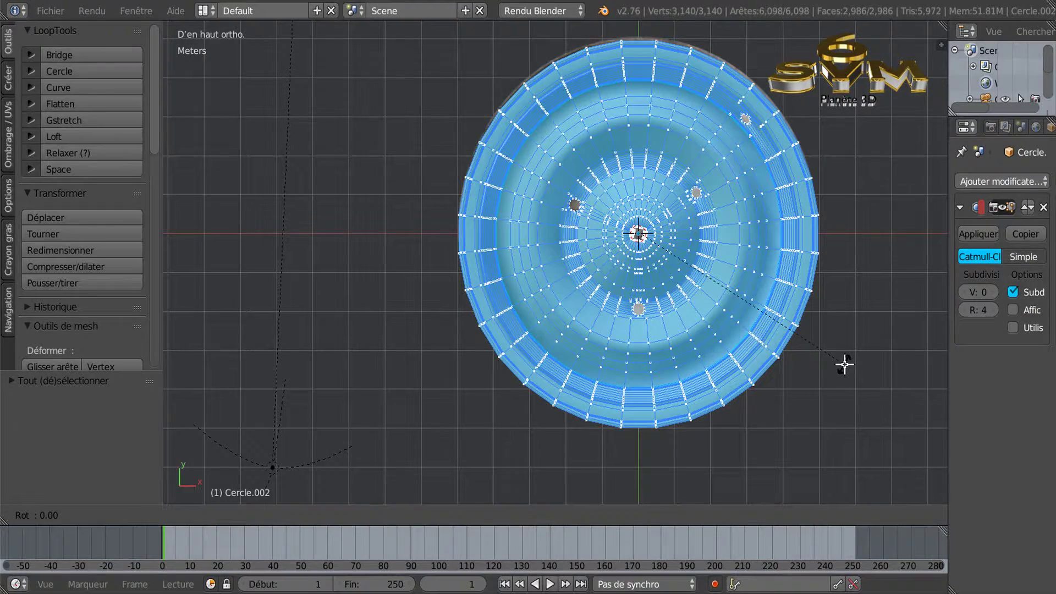
left_click(460, 321)
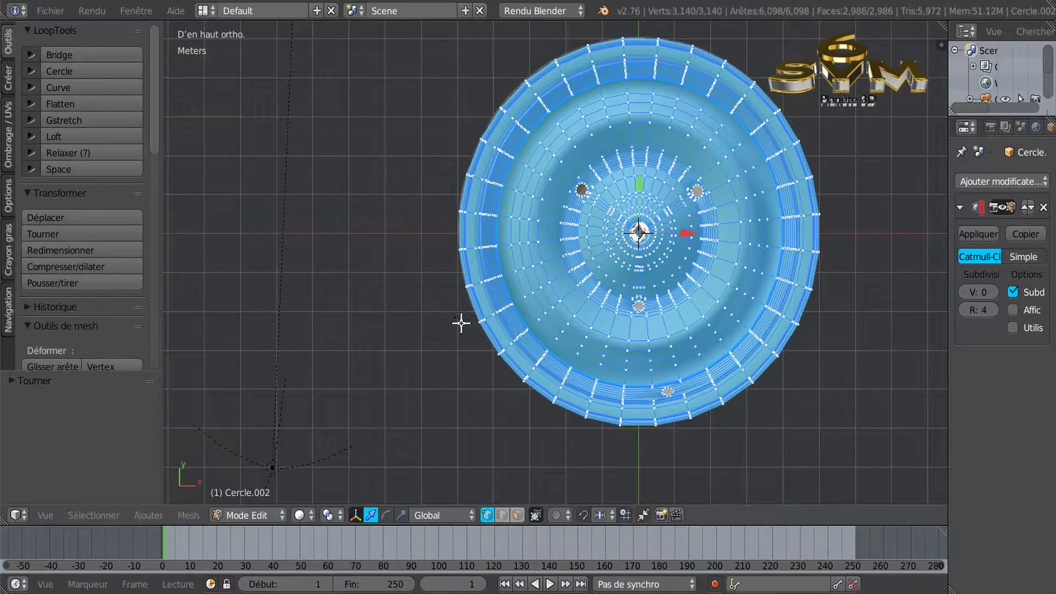
Step: Try to slide the two inner short edges just above the hub hole below the centre apart from each other
scroll(460, 321, "up", 6)
scroll(604, 275, "up", 5)
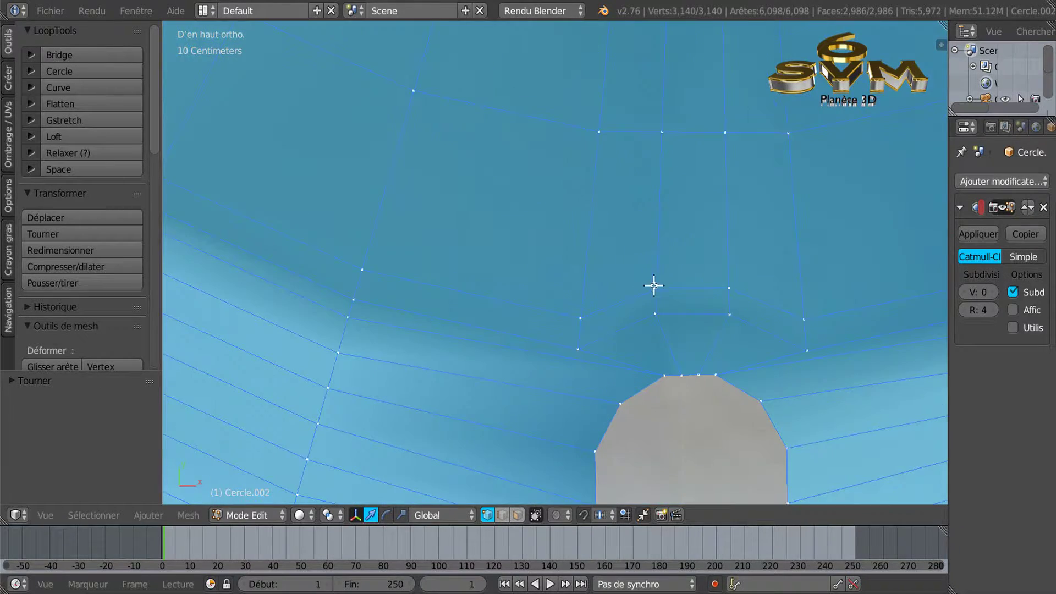
right_click(661, 280)
right_click(664, 308, "shift")
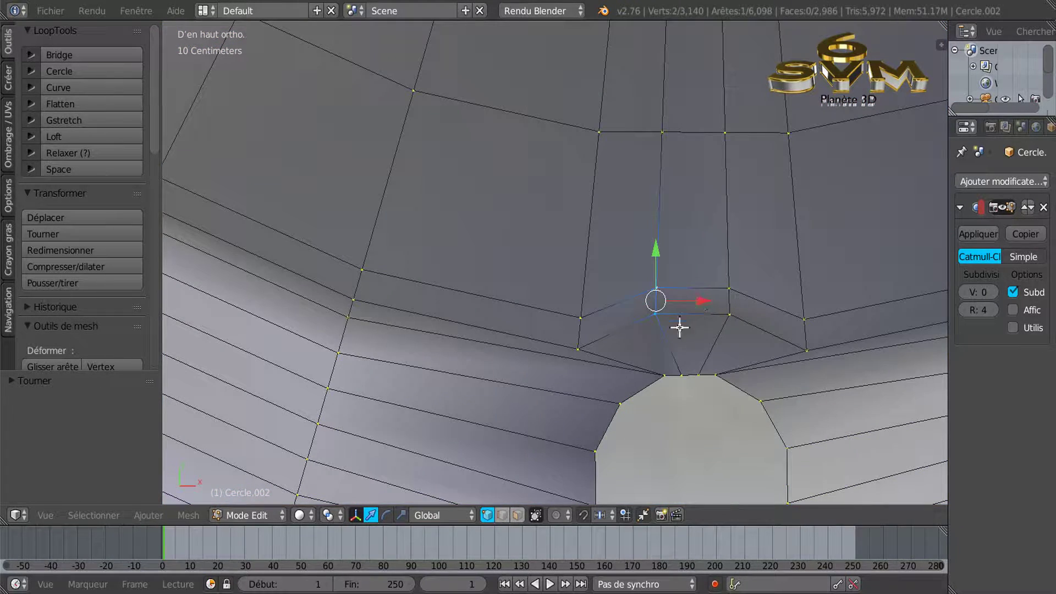
key("g")
key("g")
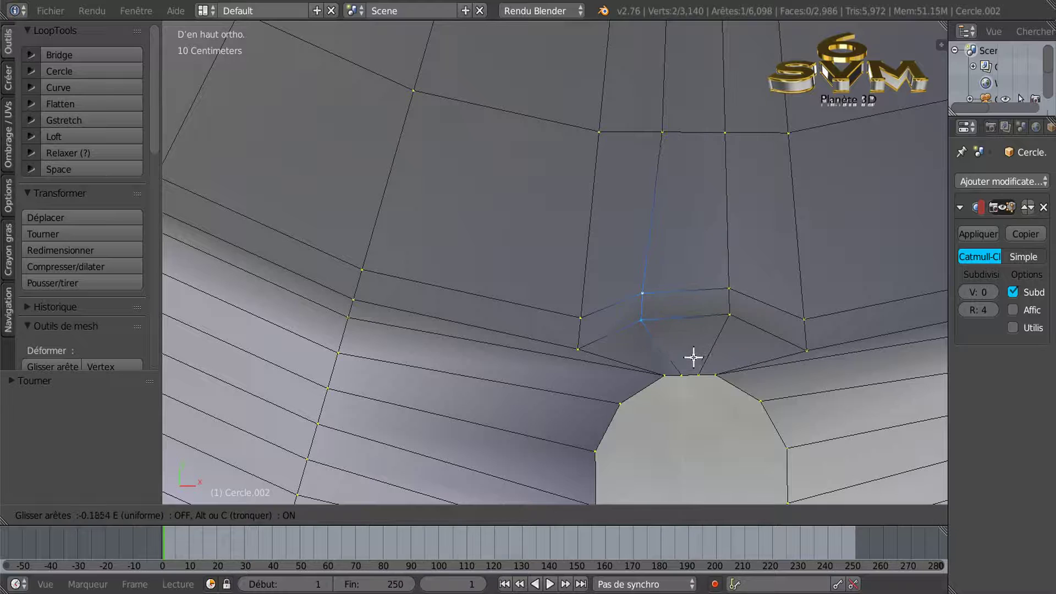
left_click(694, 357)
right_click(729, 290)
right_click(730, 315, "shift")
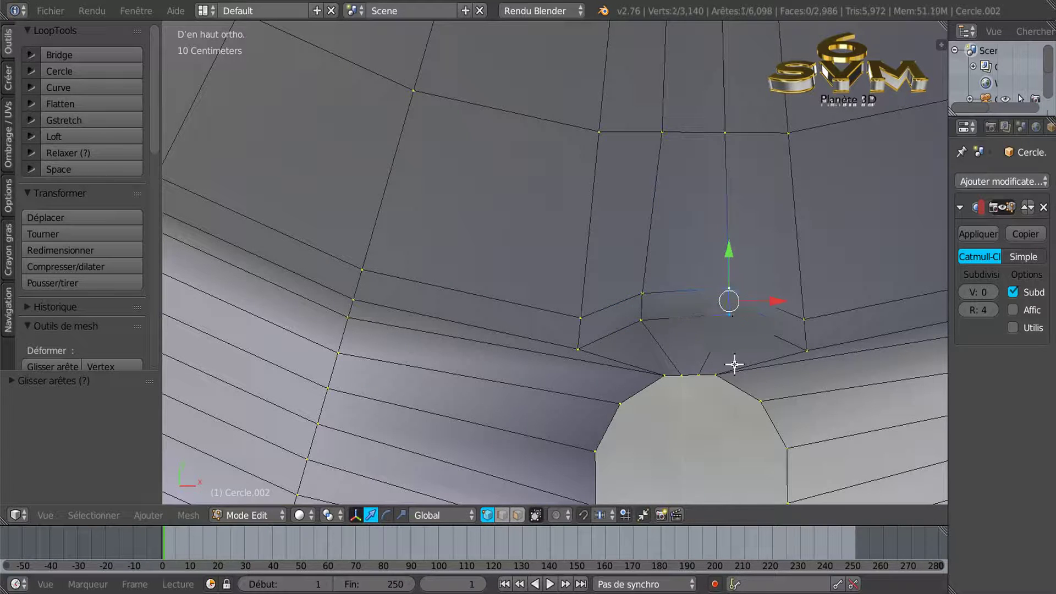
key("g")
key("g")
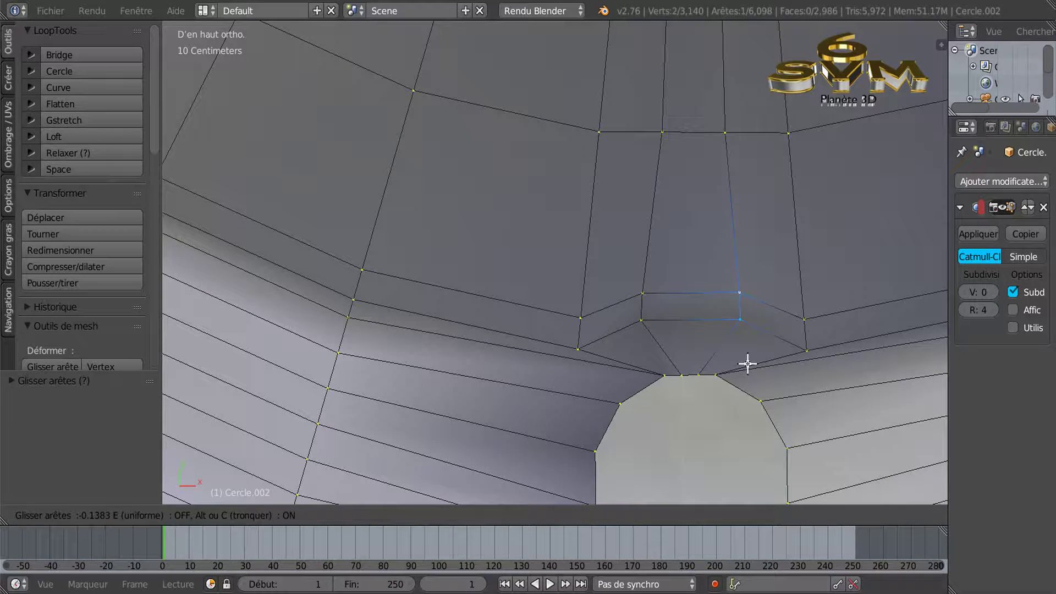
right_click(748, 364)
Step: Undo the slide of the inner edge above the hub hole
key("ctrl+z")
key("ctrl+z")
key("ctrl+z")
key("ctrl+z")
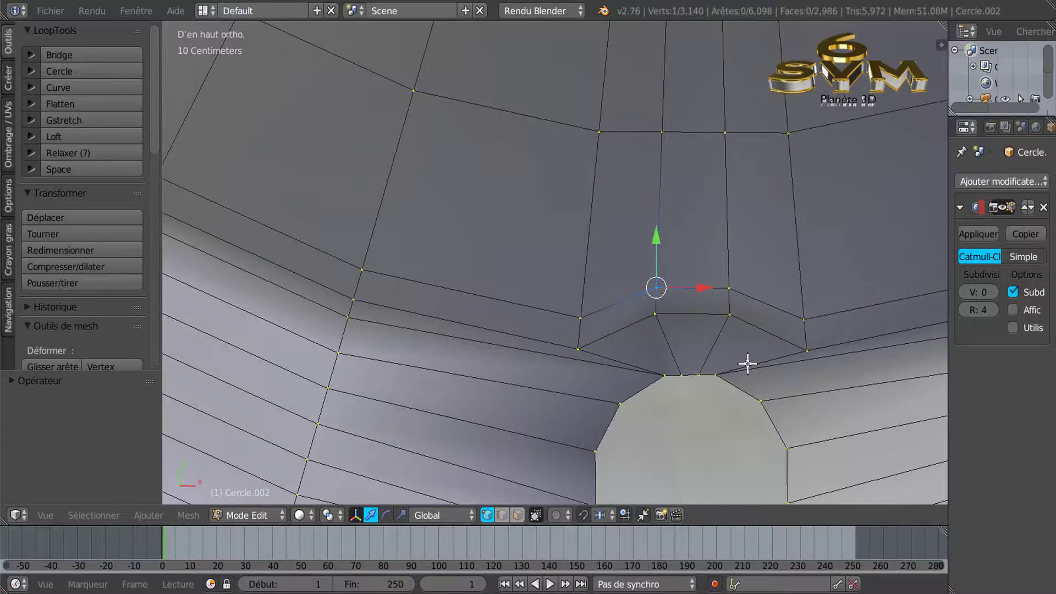
Step: Examine the edge layout around the other two hub holes on the central dome with the mesh deselected
key("a")
scroll(748, 364, "down", 6)
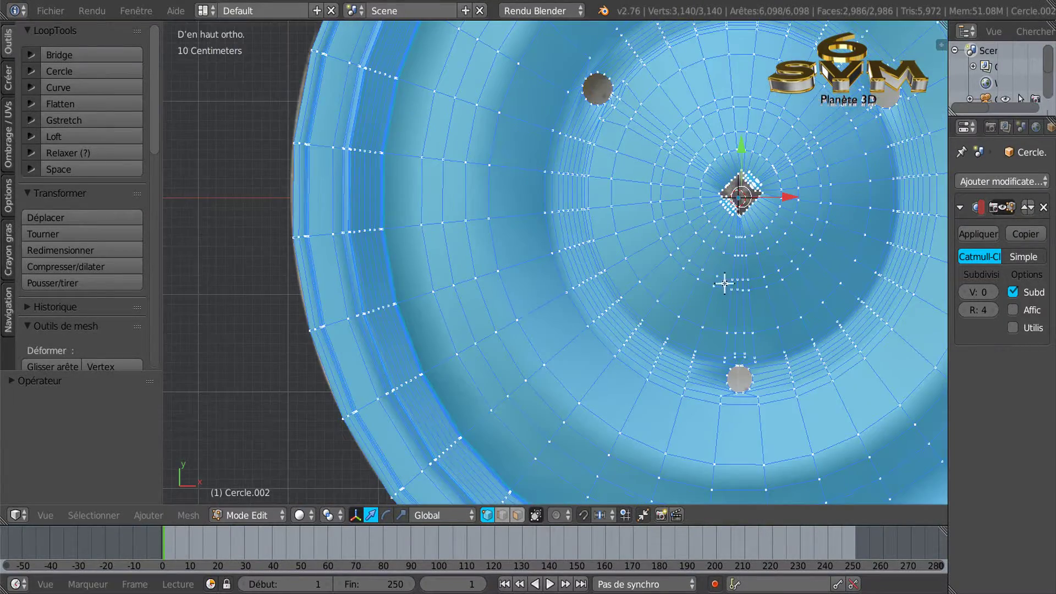
scroll(725, 284, "up", 6)
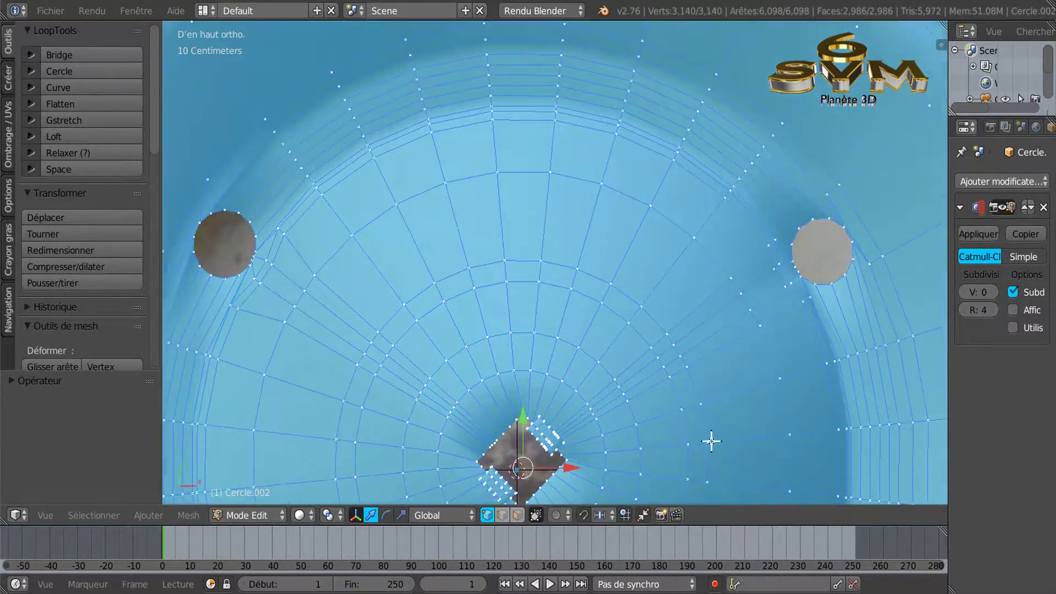
scroll(776, 330, "up", 3)
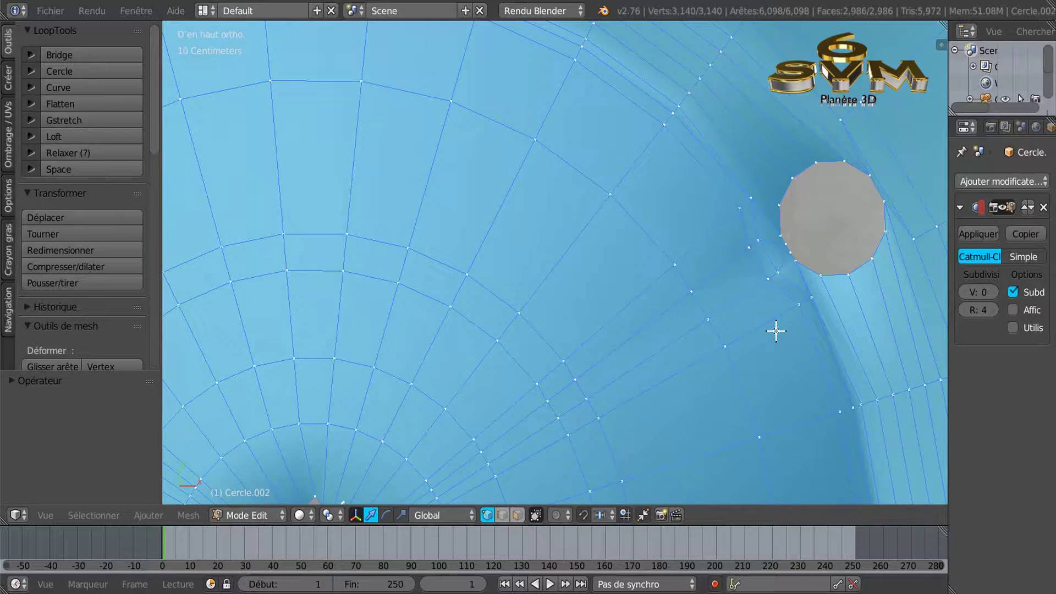
key("alt+z")
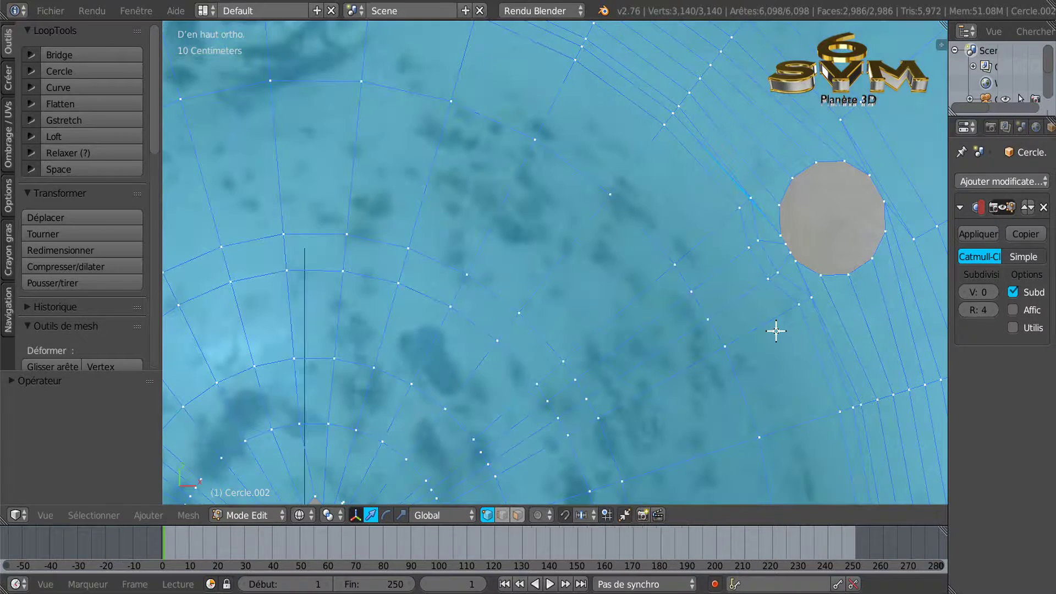
key("alt+z")
key("a")
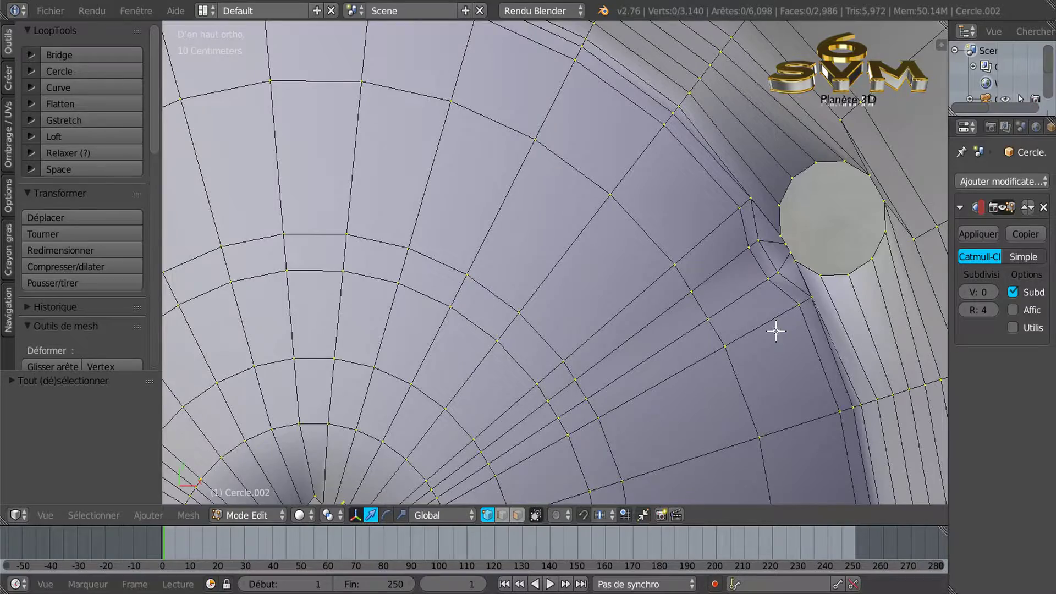
scroll(776, 331, "down", 2)
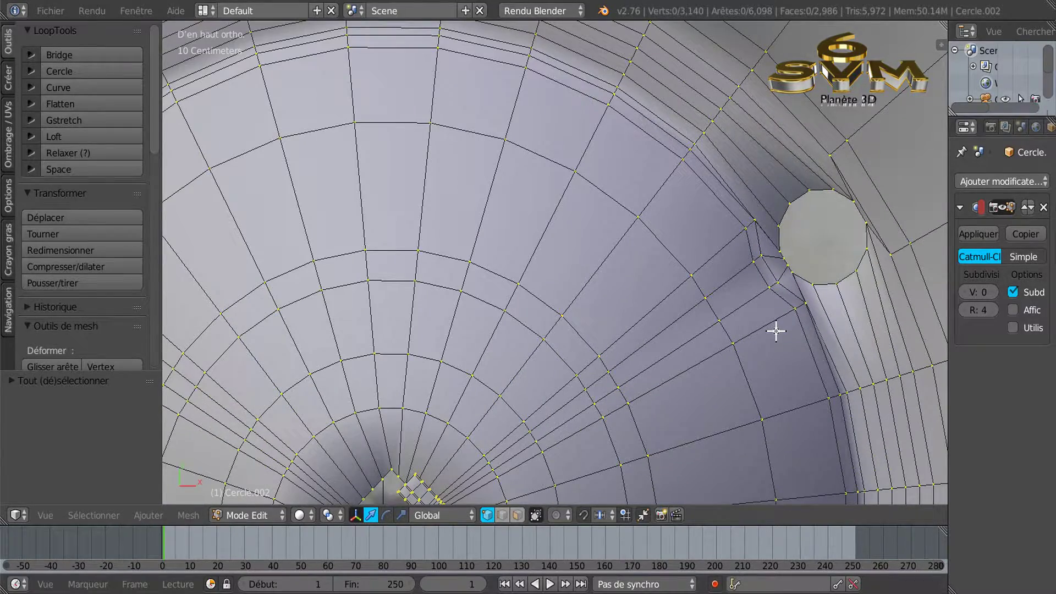
scroll(777, 332, "down", 1)
middle_click_drag(601, 413, 799, 365, "shift")
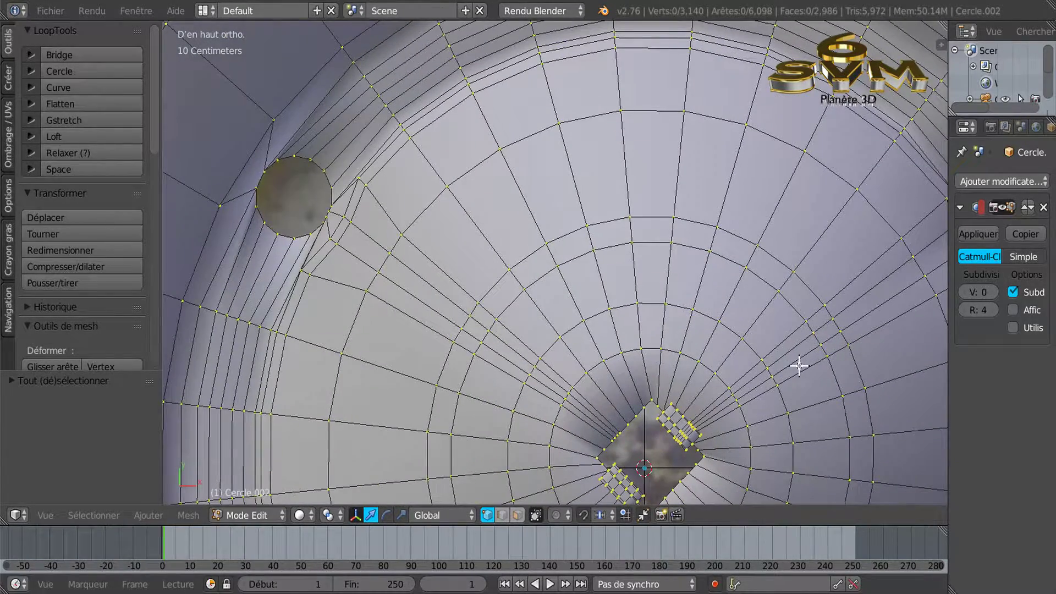
scroll(355, 218, "up", 4)
scroll(332, 224, "down", 4)
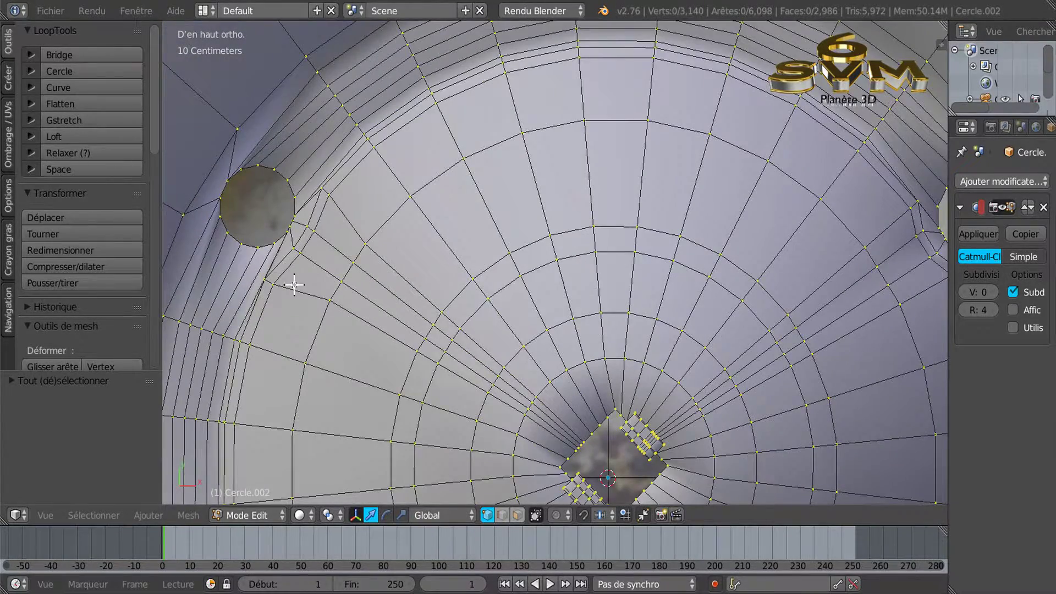
Step: Slide the outer short edge on the right of the hub hole below the centre outward, away from the hole
scroll(295, 285, "down", 3)
middle_click_drag(563, 422, 638, 219, "shift")
scroll(598, 363, "down", 1, "shift")
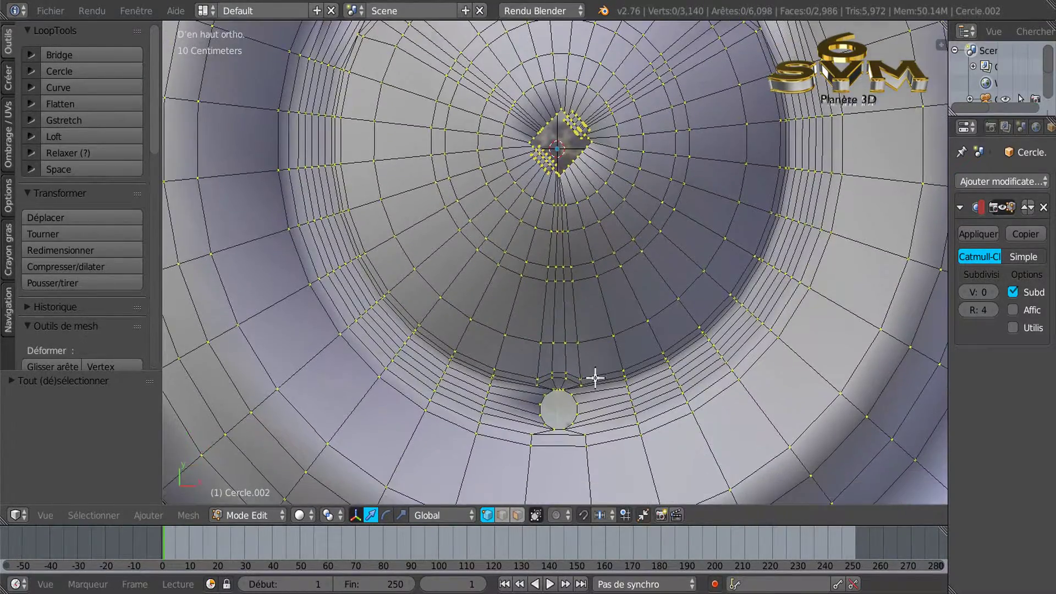
scroll(595, 378, "up", 4)
scroll(660, 352, "down", 1)
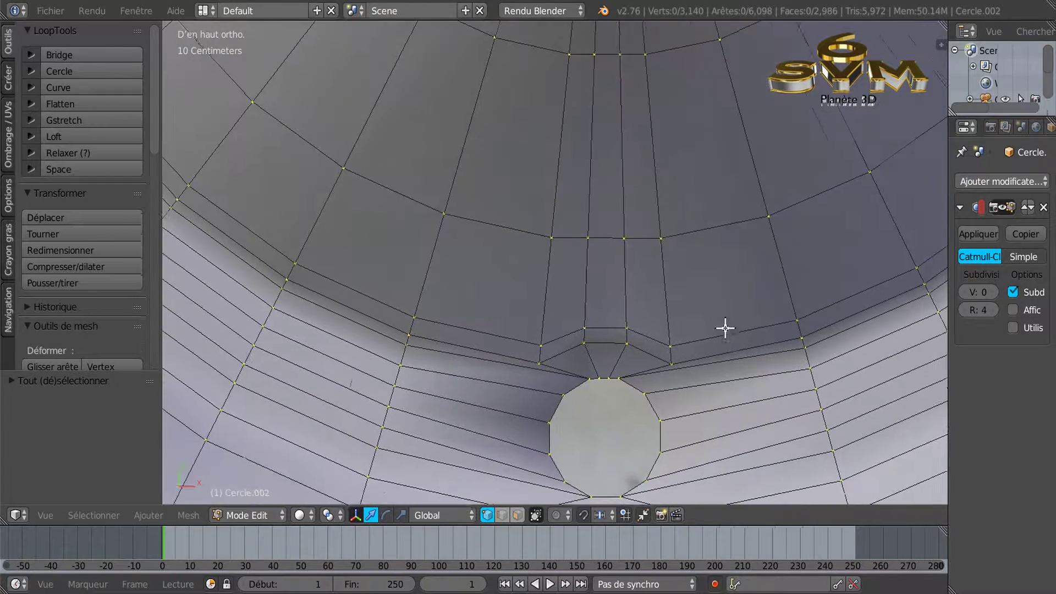
scroll(699, 338, "up", 3)
right_click(663, 341)
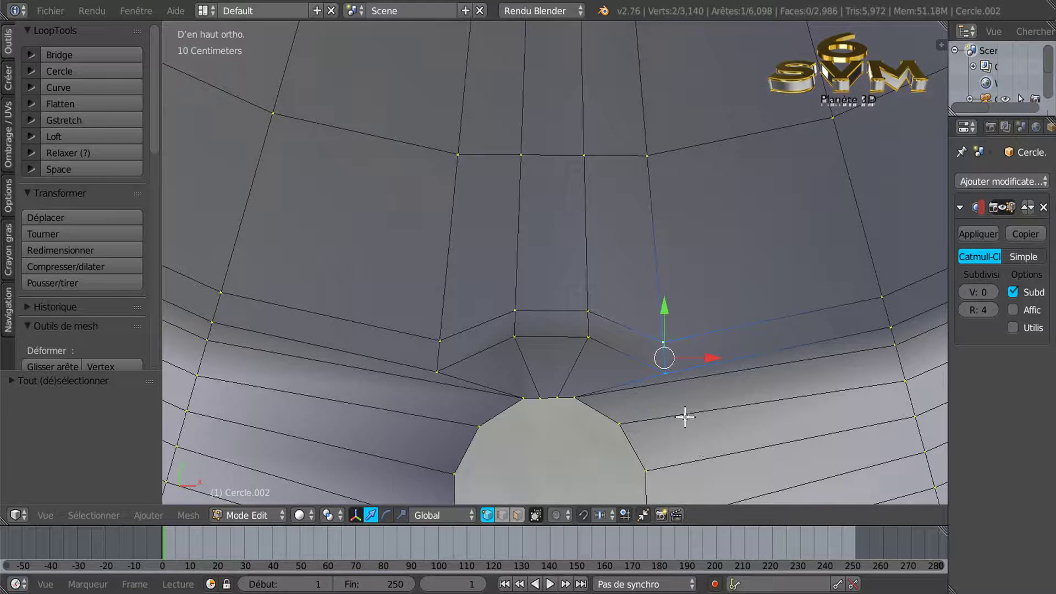
key("g")
key("g")
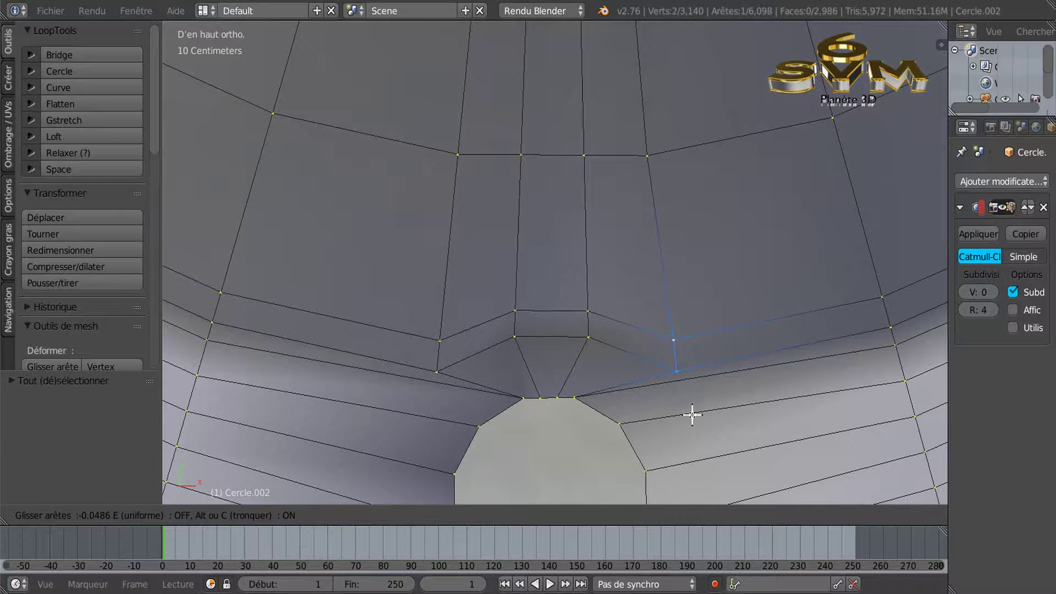
left_click(691, 415)
Step: Slide the matching outer short edge on the left of the hub hole outward, mirroring the right side
right_click(440, 341)
right_click(435, 369, "shift")
key("g")
key("g")
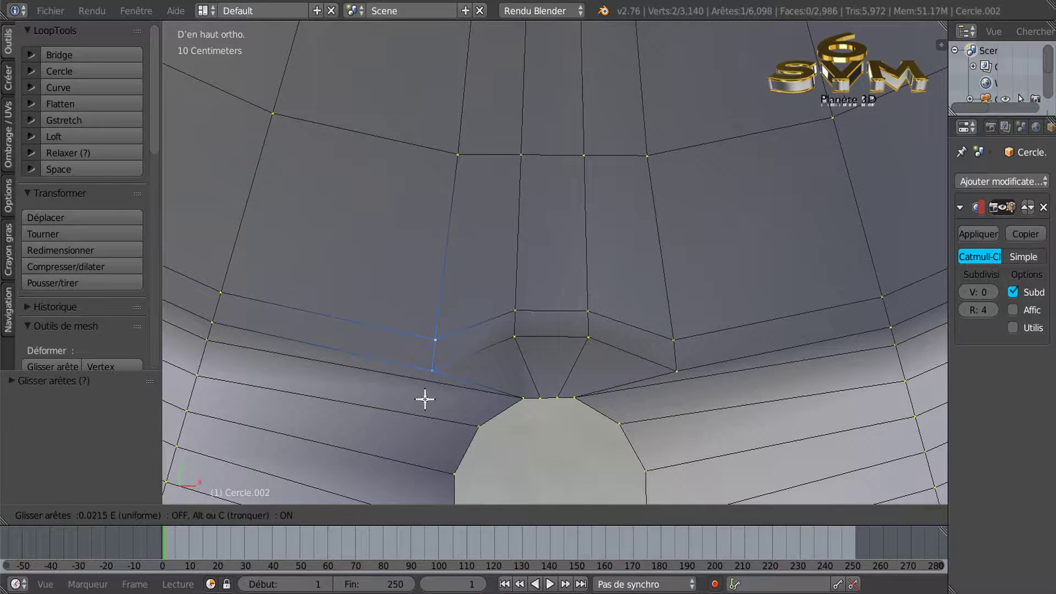
left_click(419, 399)
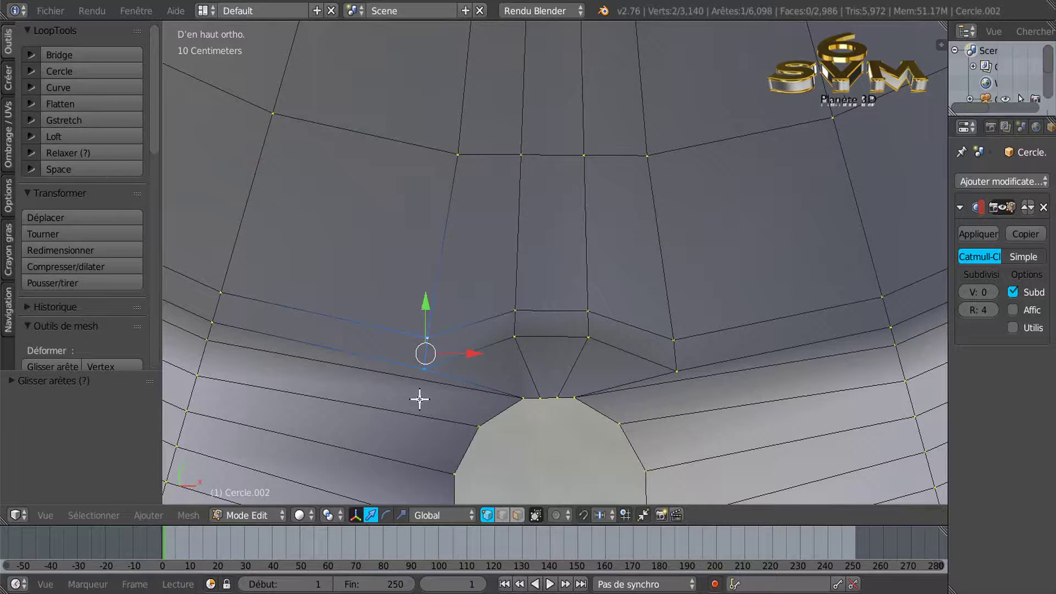
Step: Set the subdivision modifier's viewport level to 3 and check the smoothed surface around the hub holes
left_click(993, 292)
left_click(993, 292)
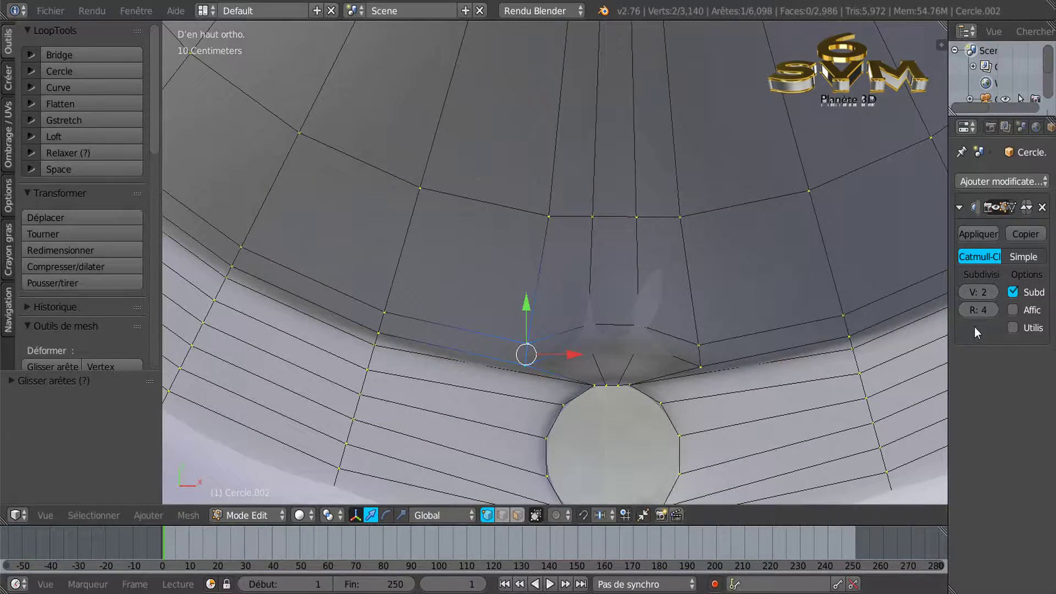
left_click(993, 292)
scroll(805, 379, "down", 4)
middle_click_drag(805, 361, 696, 320)
scroll(708, 298, "down", 3)
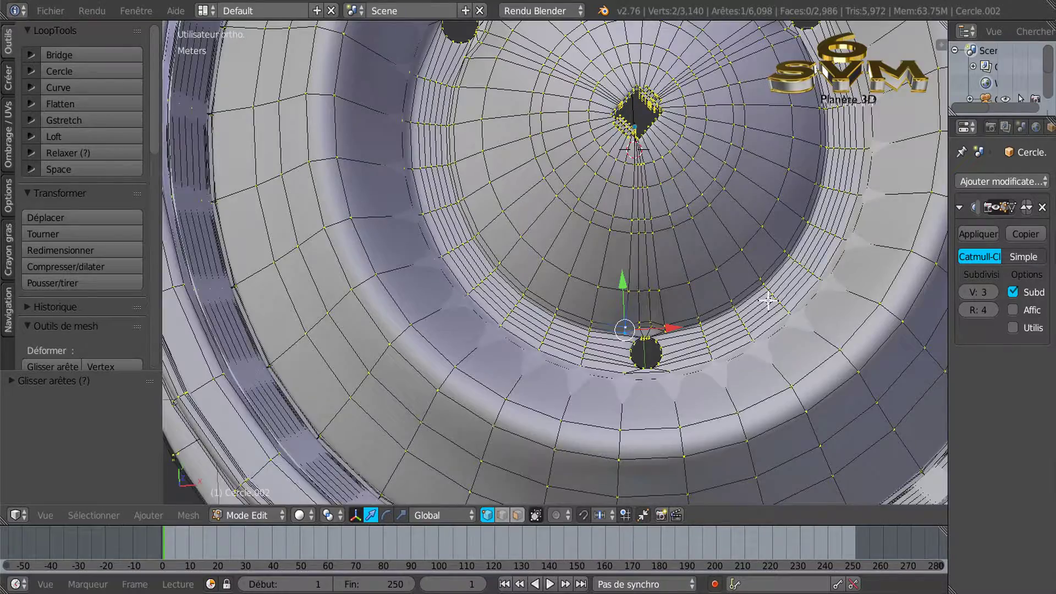
middle_click_drag(767, 301, 626, 326, "shift")
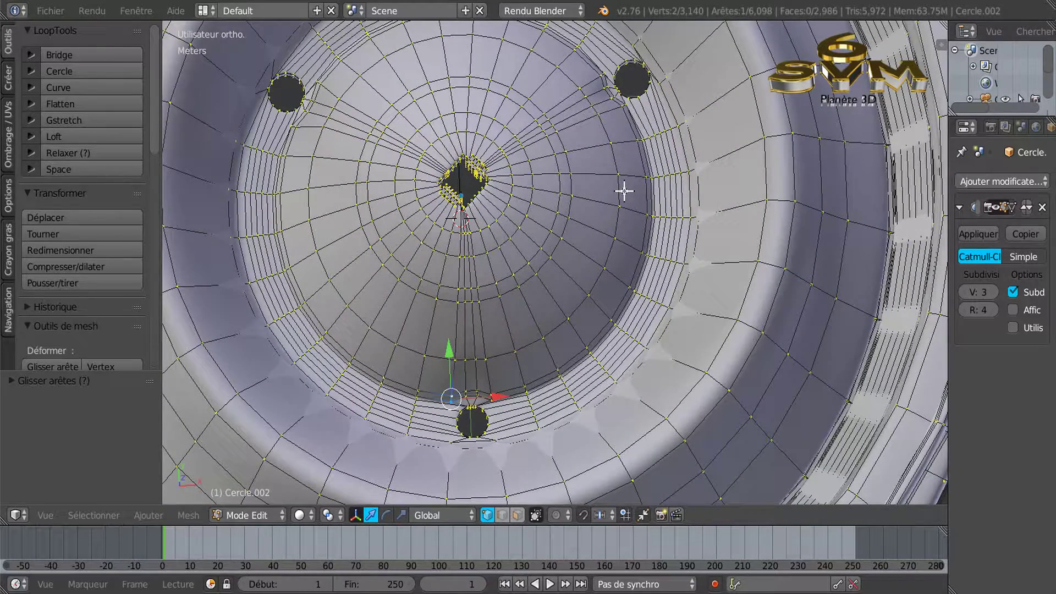
Step: Rotate the whole rim mesh about its centre in top view until another hub hole sits directly below the centre
key("KP_7")
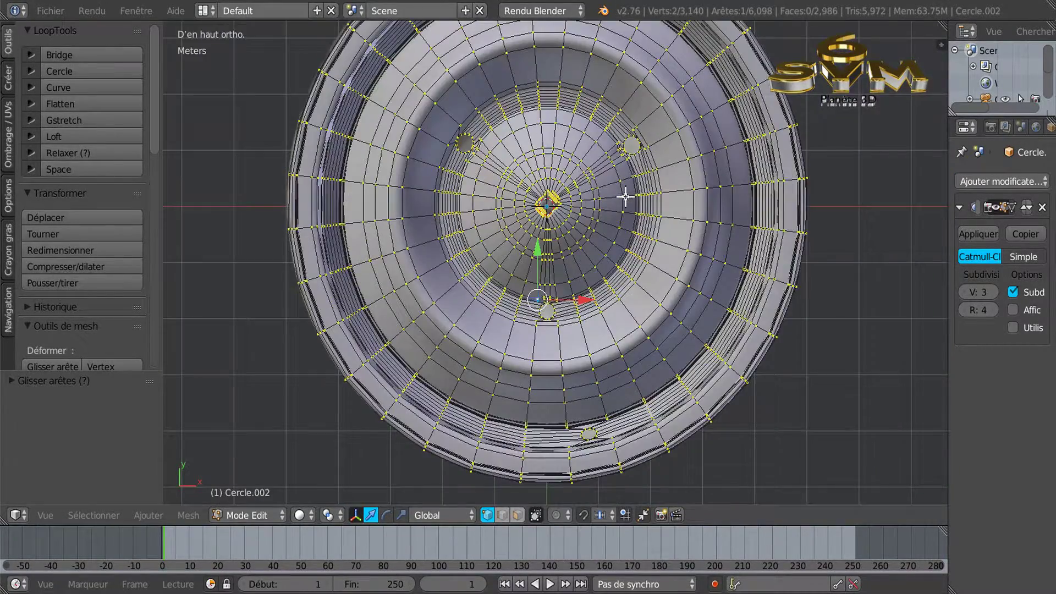
scroll(627, 196, "down", 1)
middle_click_drag(648, 205, 620, 262, "shift")
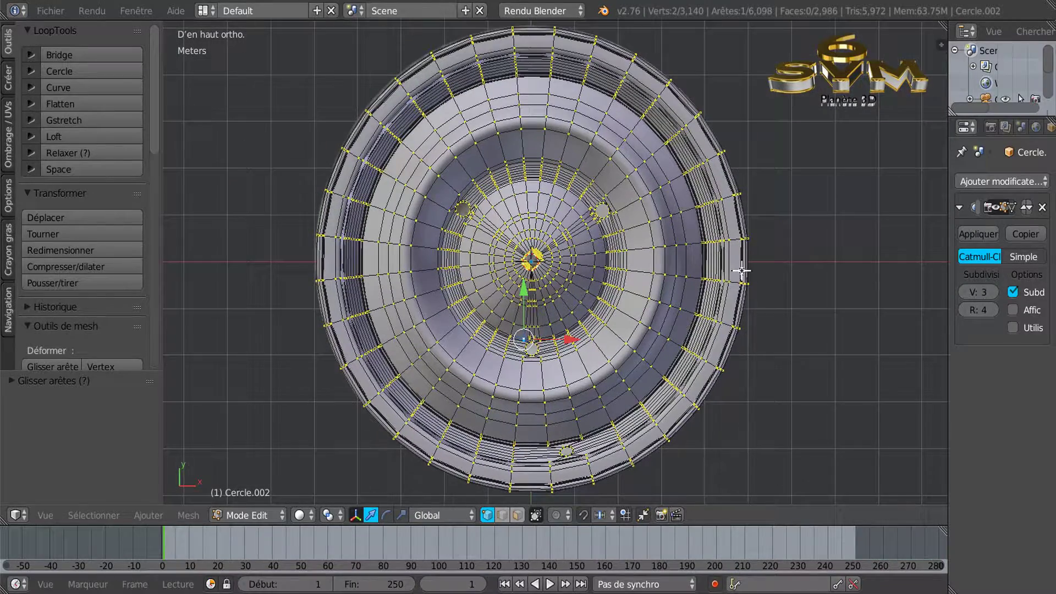
key("a")
key("a")
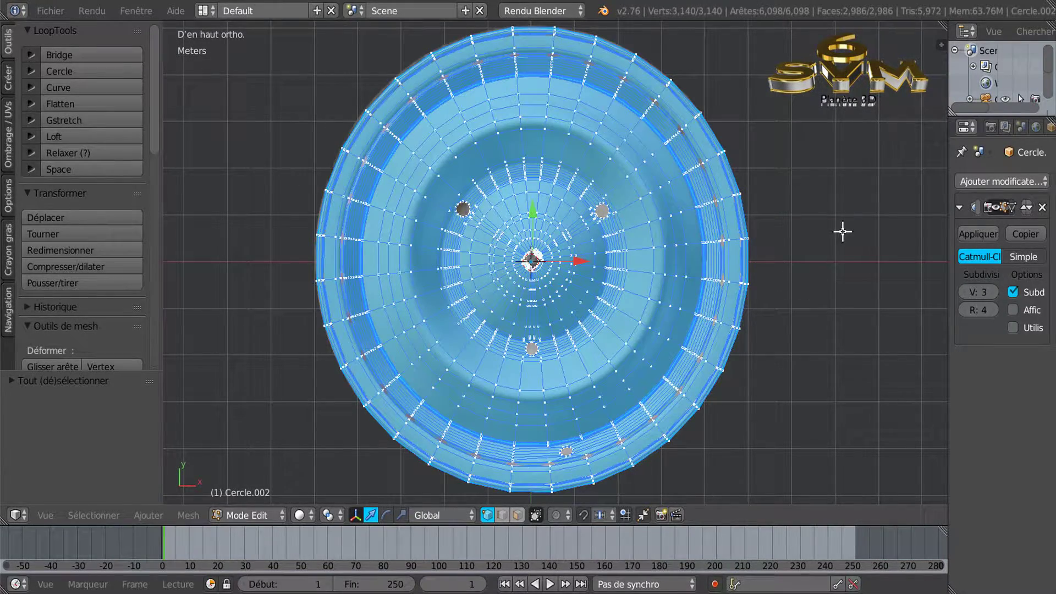
key("r")
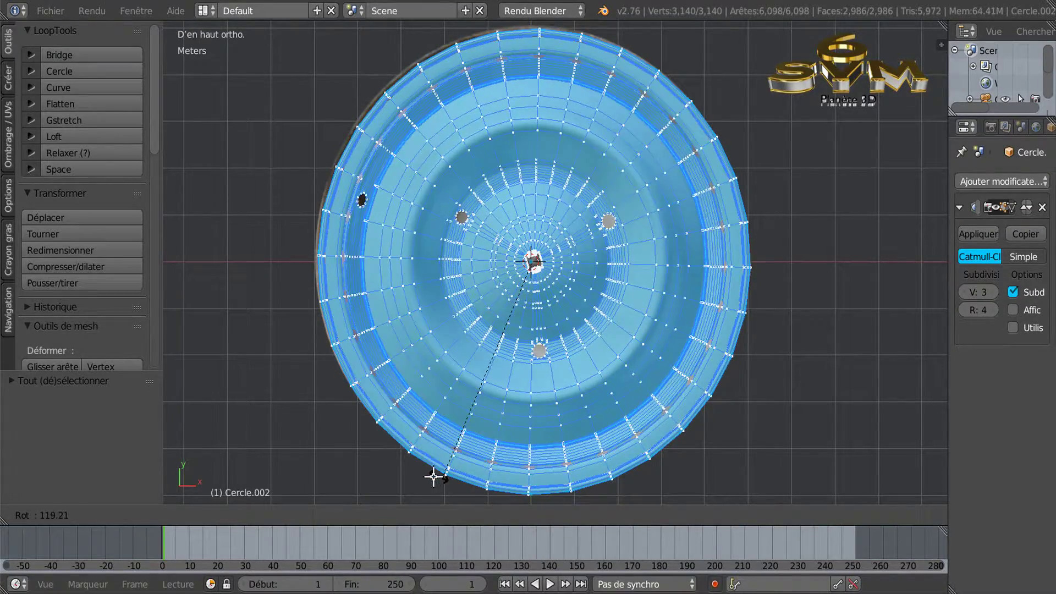
left_click(422, 478)
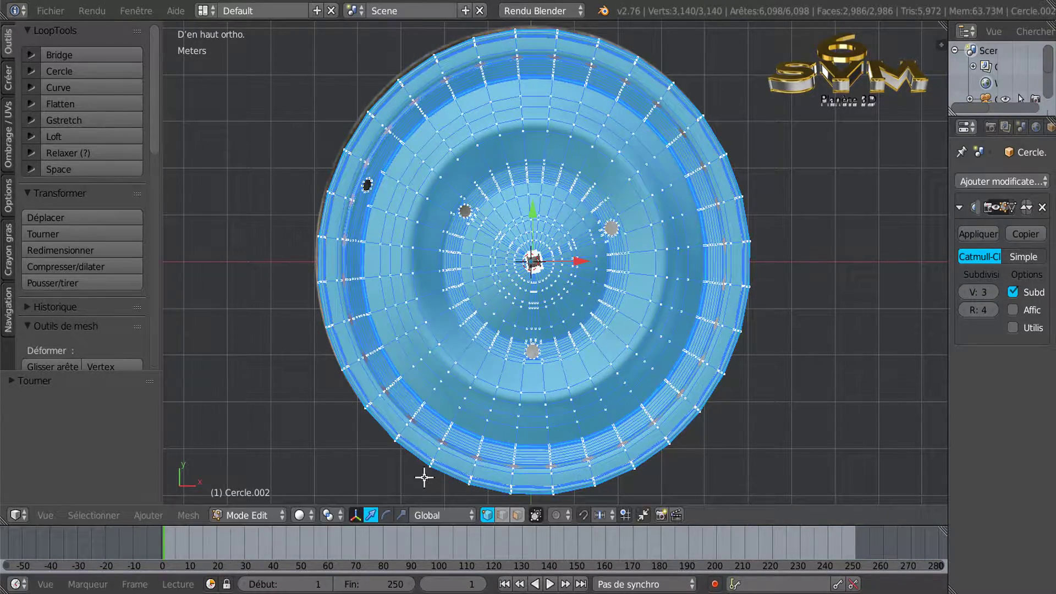
scroll(550, 273, "up", 6)
scroll(541, 284, "up", 3)
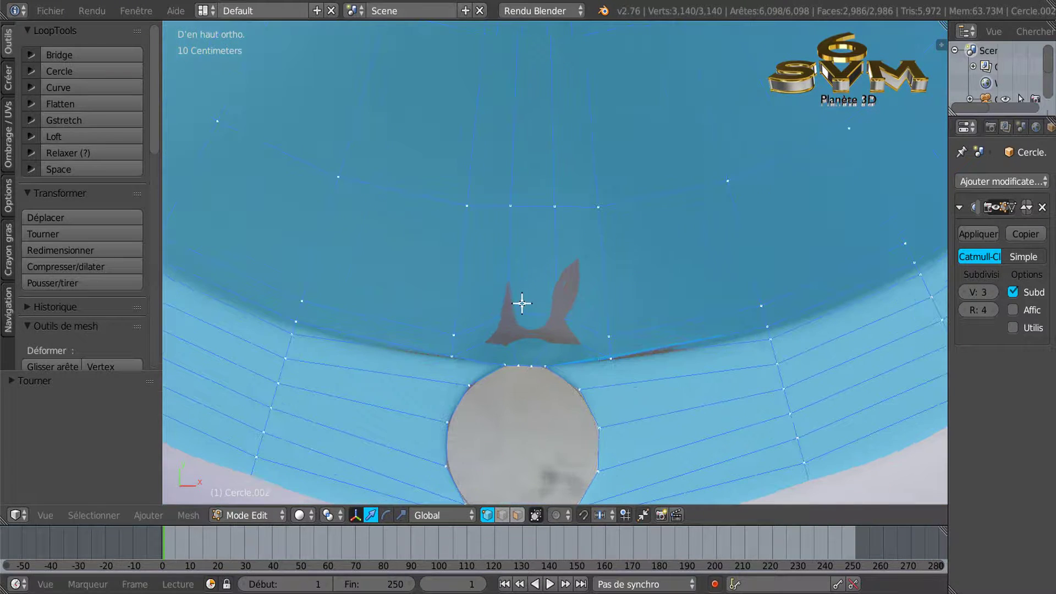
right_click(507, 315)
right_click(510, 335, "shift")
right_click(564, 313, "shift")
right_click(552, 341, "shift")
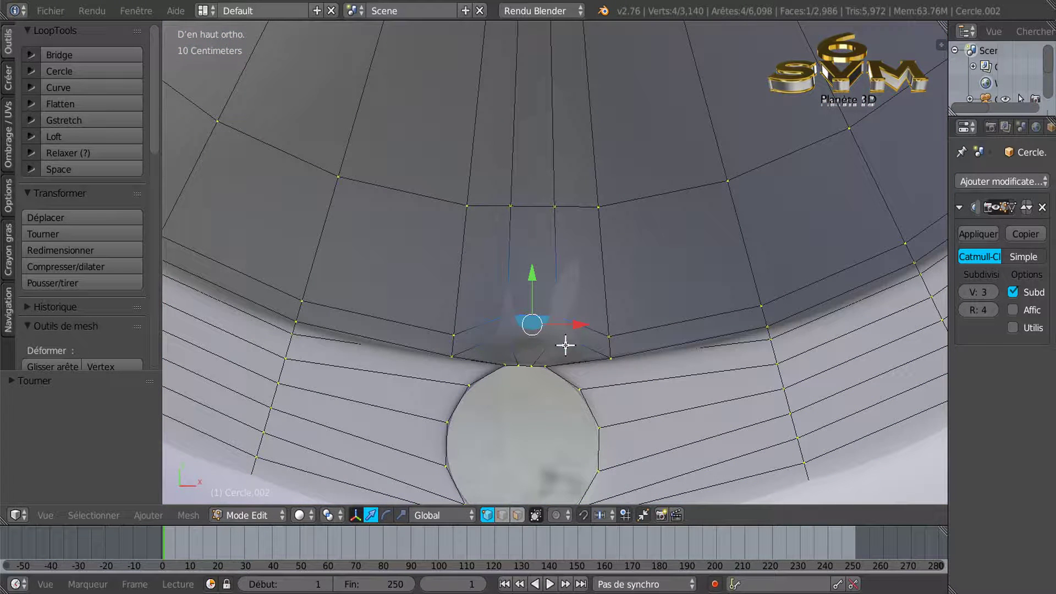
Step: Slide the left outer short edge above the newly aligned hub hole outward, away from the hole
right_click(453, 334)
right_click(451, 356, "shift")
key("g")
key("g")
left_click(580, 400)
Step: Slide the right outer short edge above the same hub hole outward to balance the left side
right_click(610, 337, "shift")
right_click(609, 337)
right_click(610, 357, "shift")
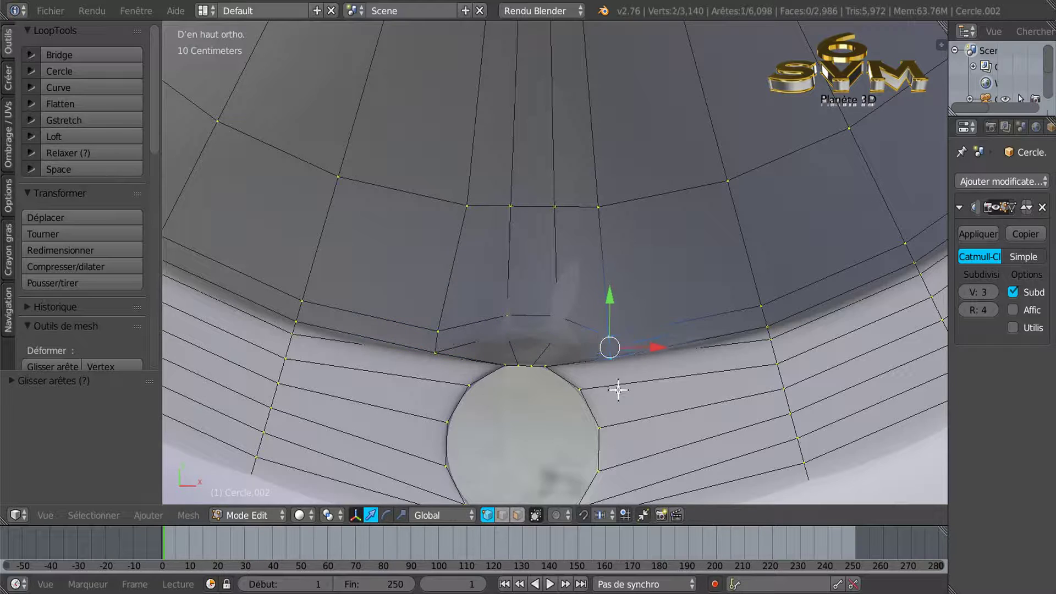
key("g")
key("g")
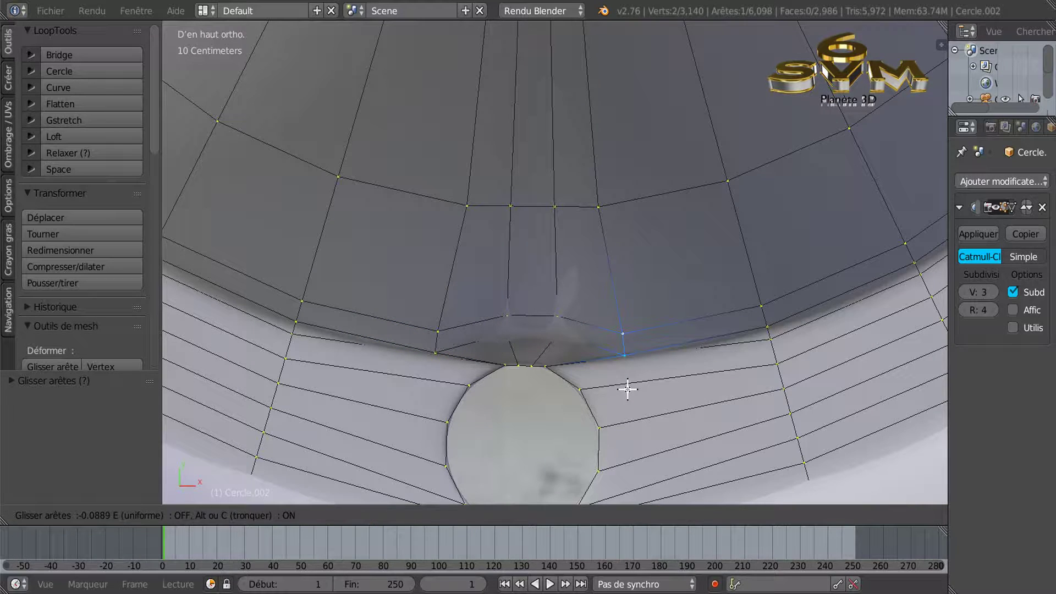
left_click(627, 386)
Step: Return to Object mode and view the smoothed rim around its three hub holes
mouse_move(627, 385)
middle_mouse_down()
mouse_move(627, 420)
mouse_move(633, 400)
middle_mouse_up()
scroll(633, 400, "down", 6)
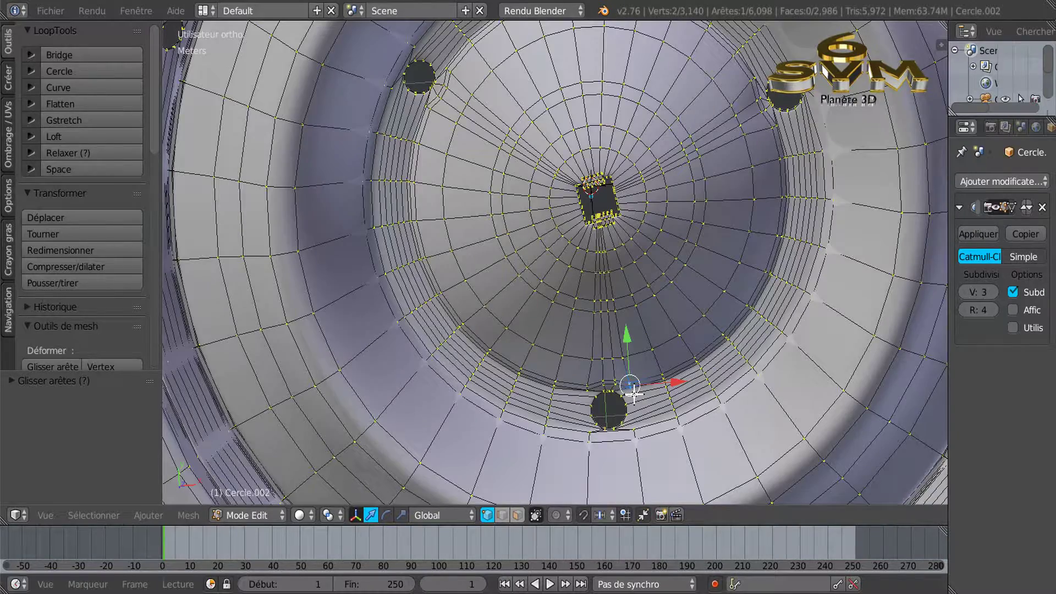
key("Tab")
scroll(636, 391, "down", 2)
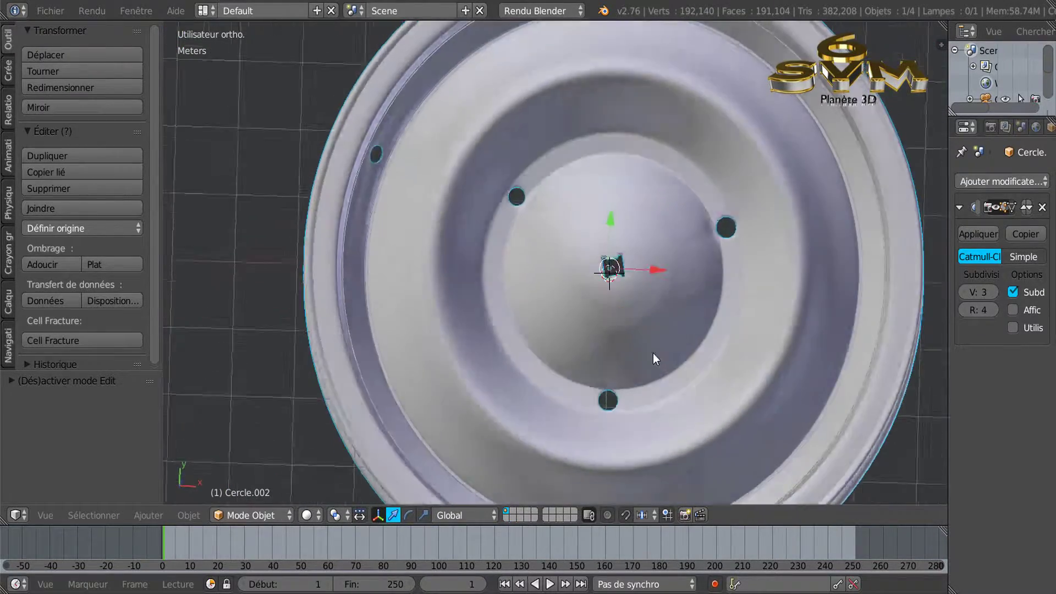
middle_click_drag(652, 353, 671, 380)
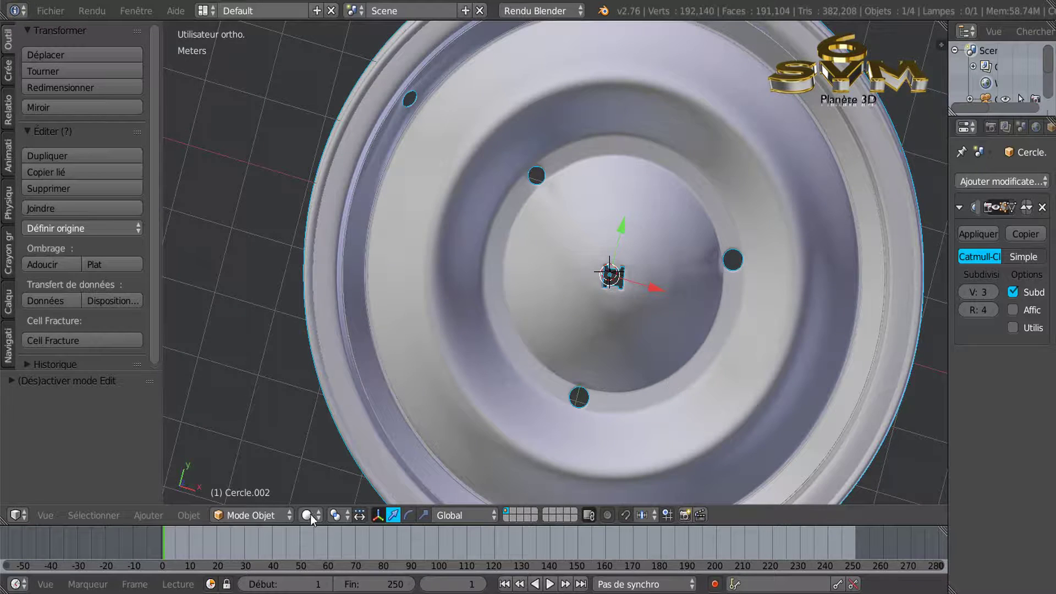
Step: Switch the viewport shading to Matériau (Material) and inspect the reflections around the hub holes on the central dome
left_click(266, 513)
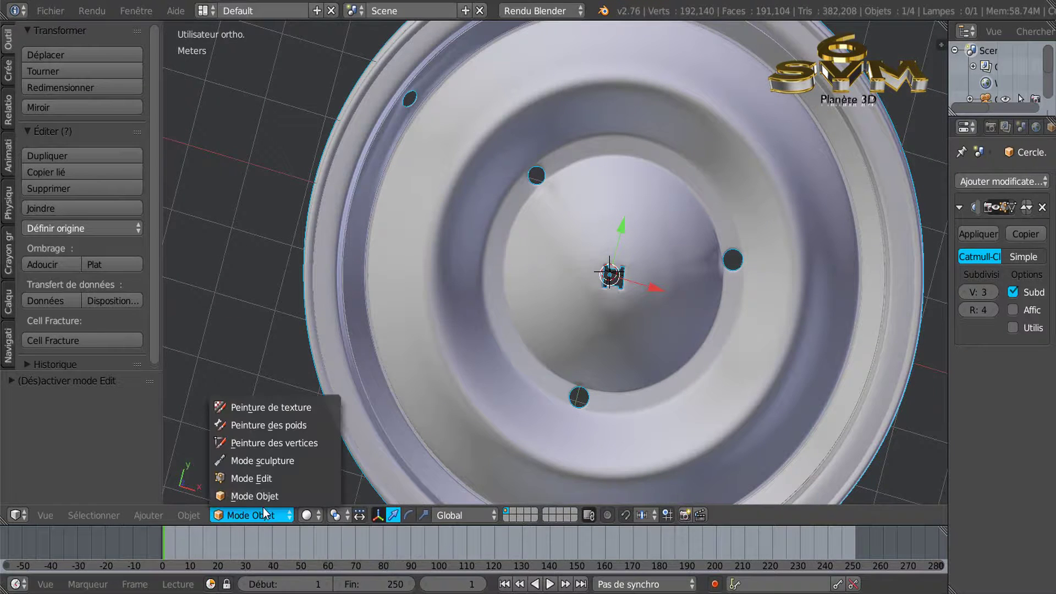
left_click(305, 516)
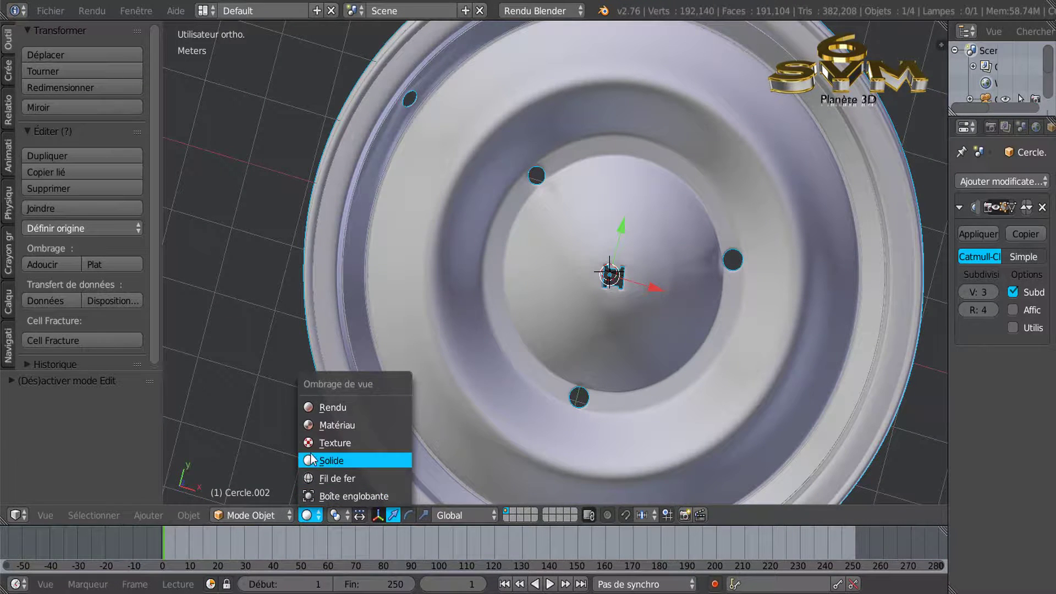
left_click(314, 425)
scroll(314, 427, "down", 2)
mouse_move(315, 427)
middle_mouse_down()
mouse_move(556, 430)
mouse_move(628, 385)
mouse_move(636, 352)
mouse_move(558, 381)
middle_mouse_up()
scroll(636, 352, "up", 4)
middle_click_drag(507, 421, 569, 375)
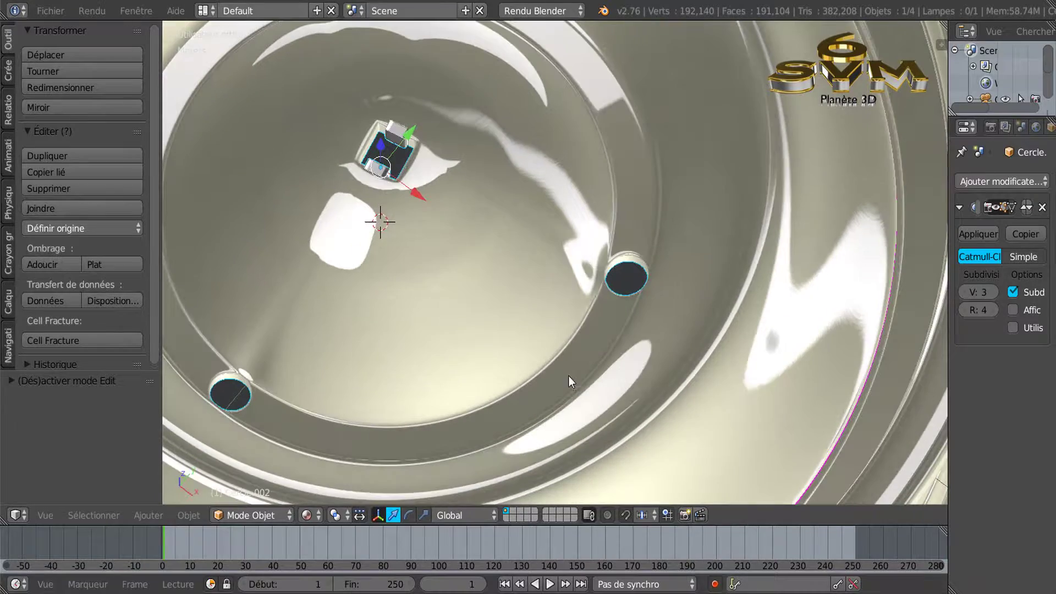
middle_click_drag(280, 388, 451, 404)
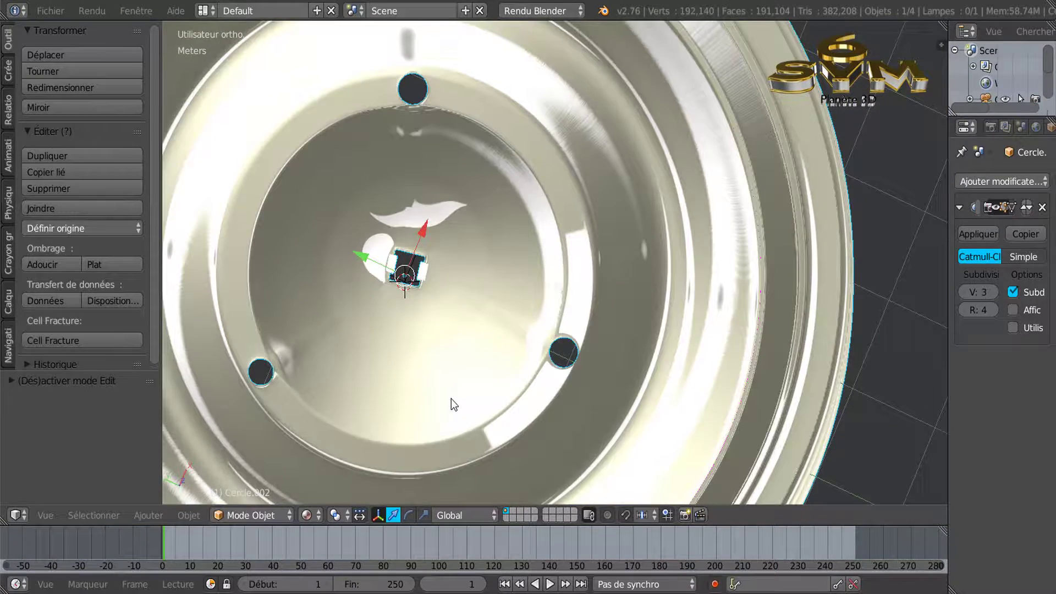
Step: Try to rotate the whole rim object about its centre in the top view
key("KP_1")
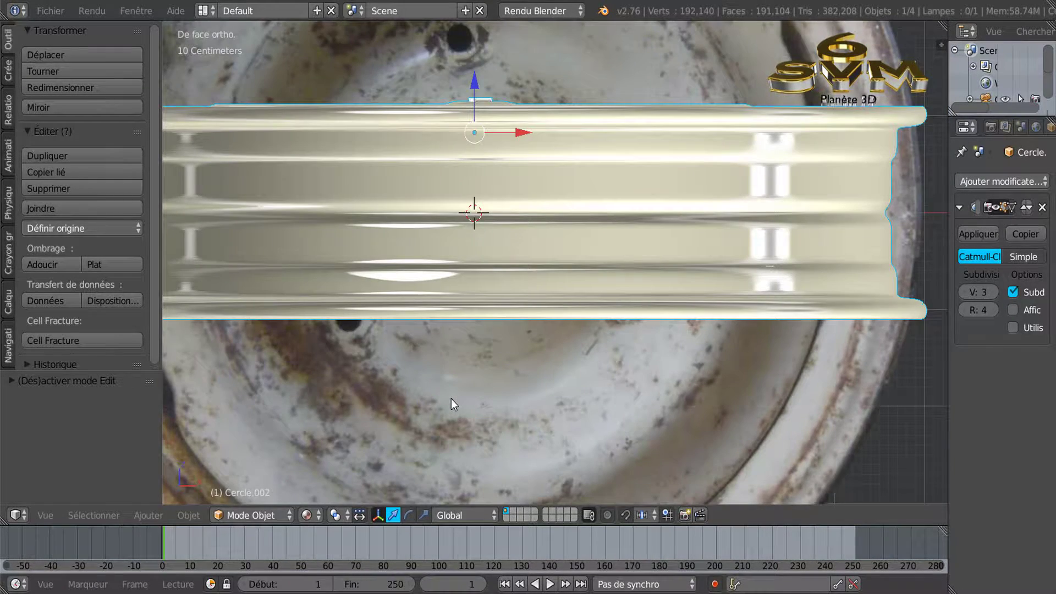
key("KP_7")
key("Home")
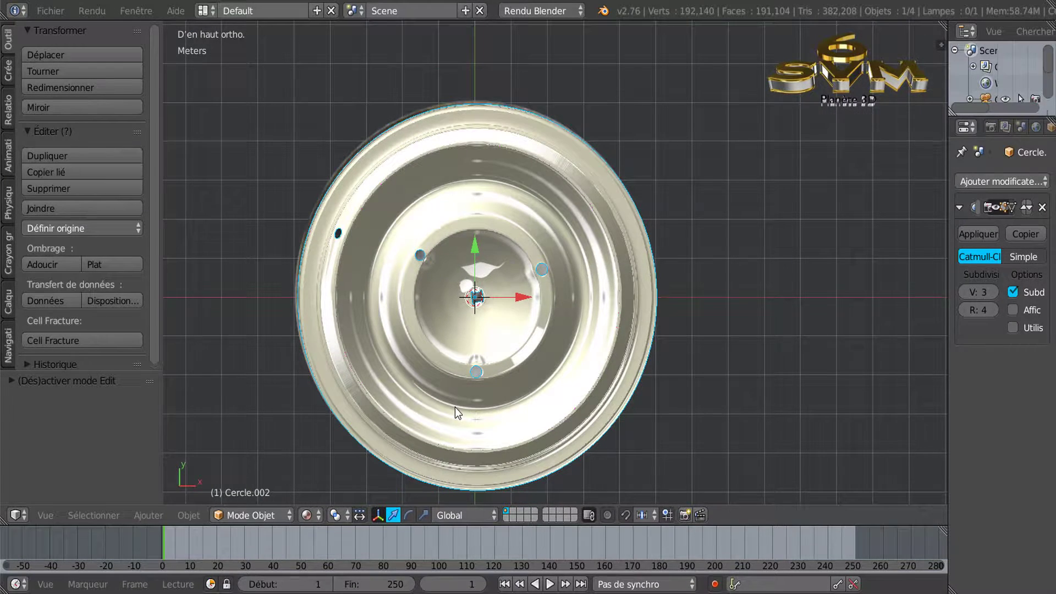
middle_click_drag(517, 375, 560, 367, "shift")
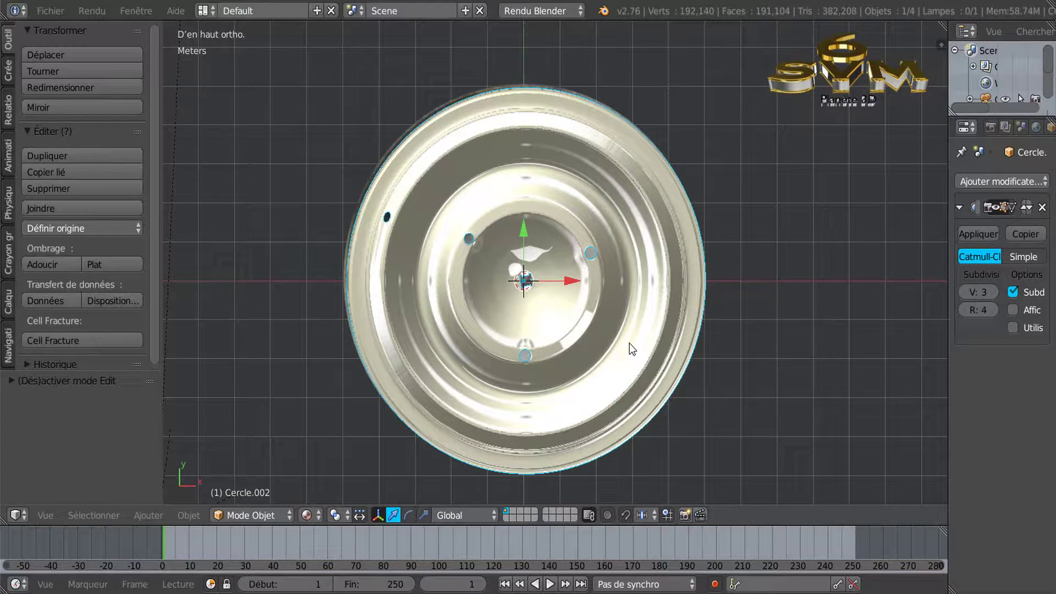
key("r")
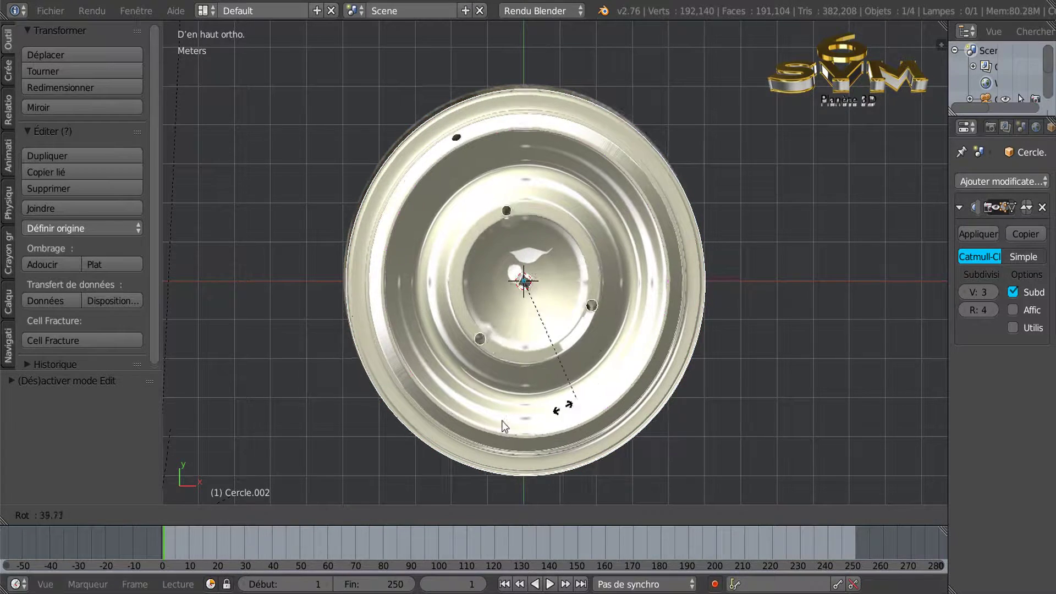
right_click(352, 262)
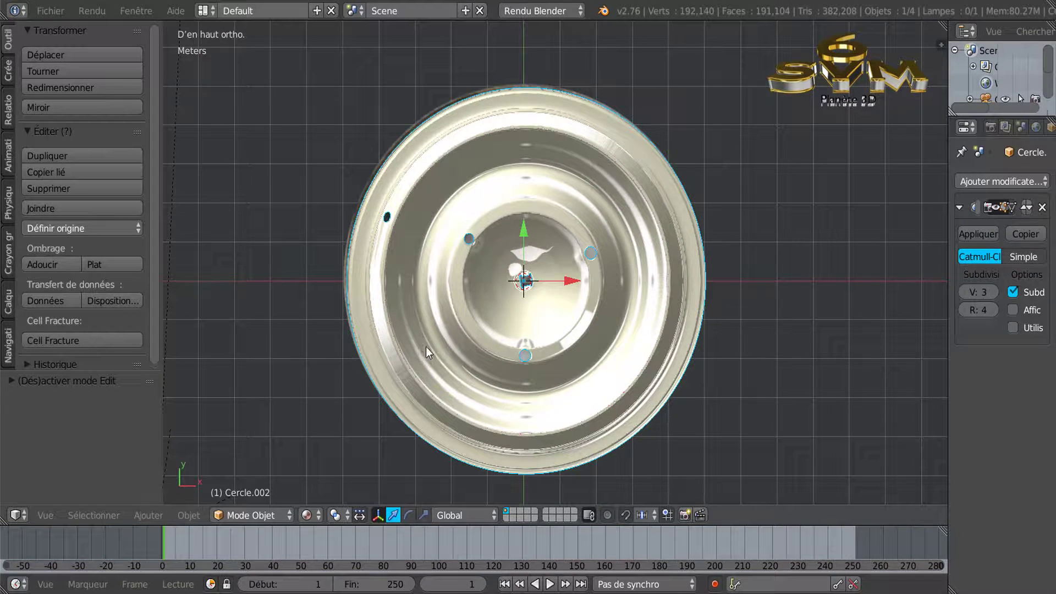
Step: Set the rim's subdivision viewport level to 2 and check the shading around the hub holes
key("ctrl+2")
mouse_move(543, 388)
middle_mouse_down()
mouse_move(604, 300)
mouse_move(558, 419)
mouse_move(572, 325)
mouse_move(550, 401)
middle_mouse_up()
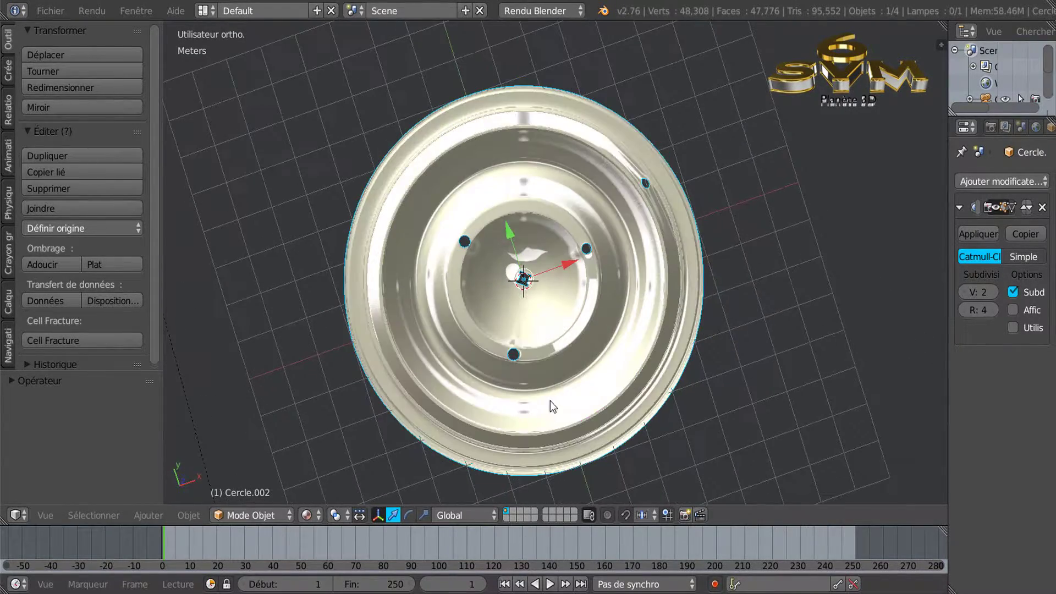
scroll(523, 335, "up", 3)
key("KP_6")
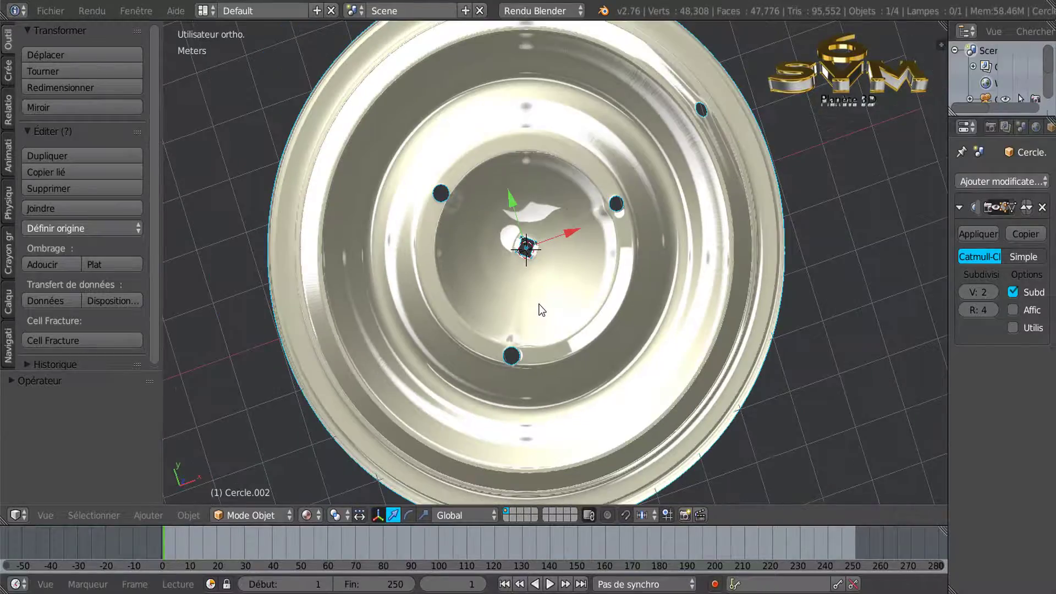
Step: Return to Edit mode on the rim and examine the edge layout around the three hub holes in material shading
key("Tab")
middle_click_drag(546, 443, 553, 358)
scroll(549, 259, "up", 3)
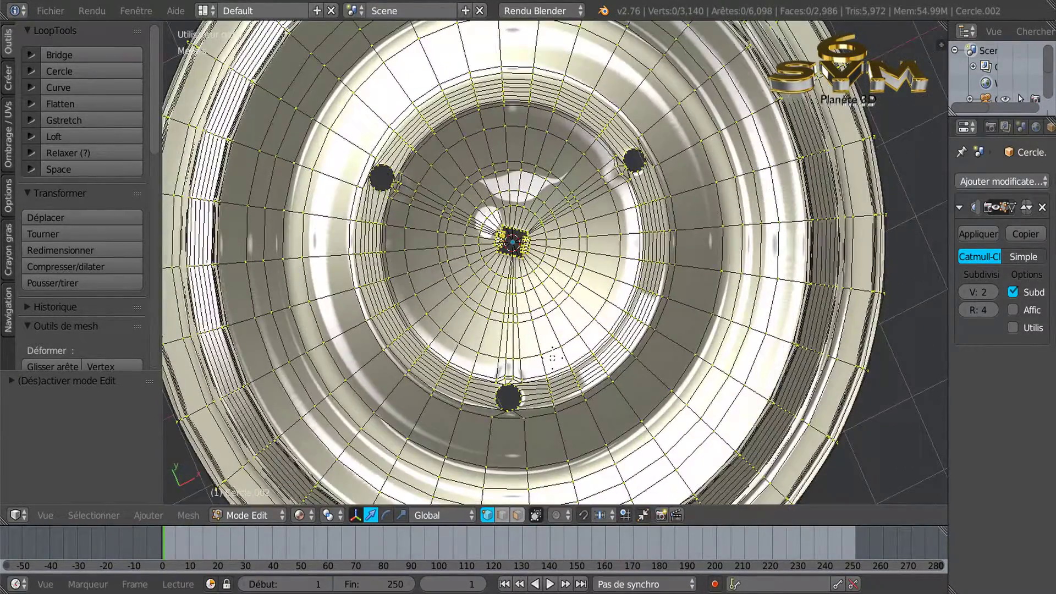
scroll(552, 358, "up", 1)
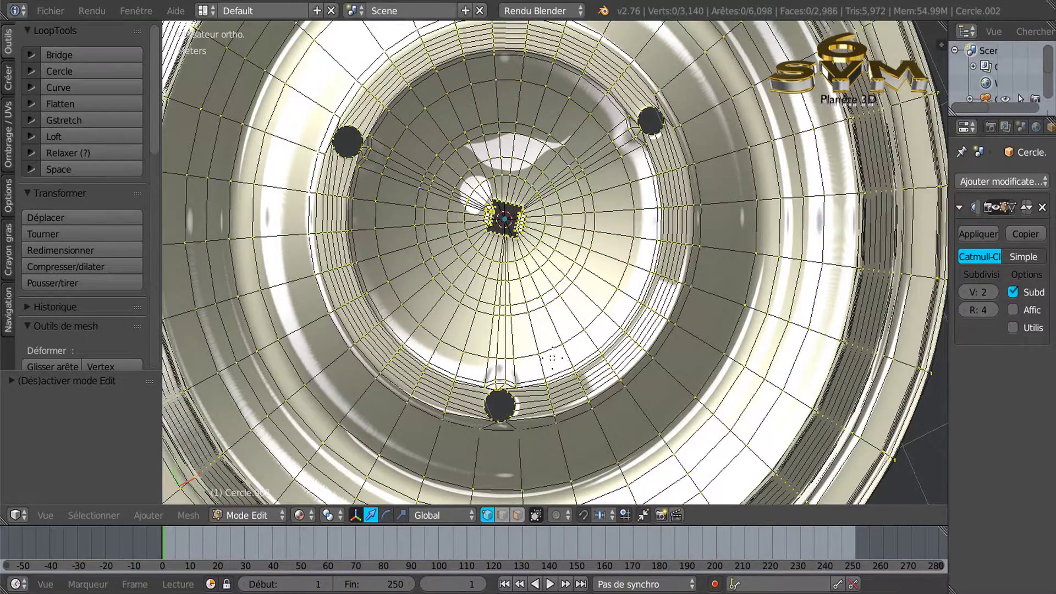
scroll(552, 358, "down", 1)
scroll(457, 233, "up", 2)
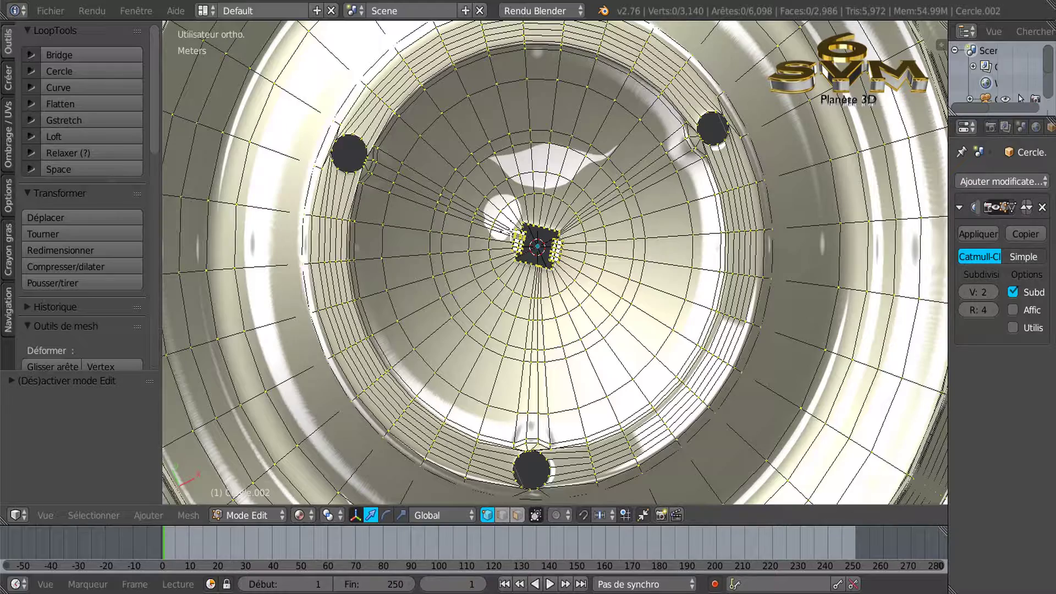
Step: Examine the rim's edge layout around the three hub holes in Edit mode from the top view
scroll(555, 262, "down", 3)
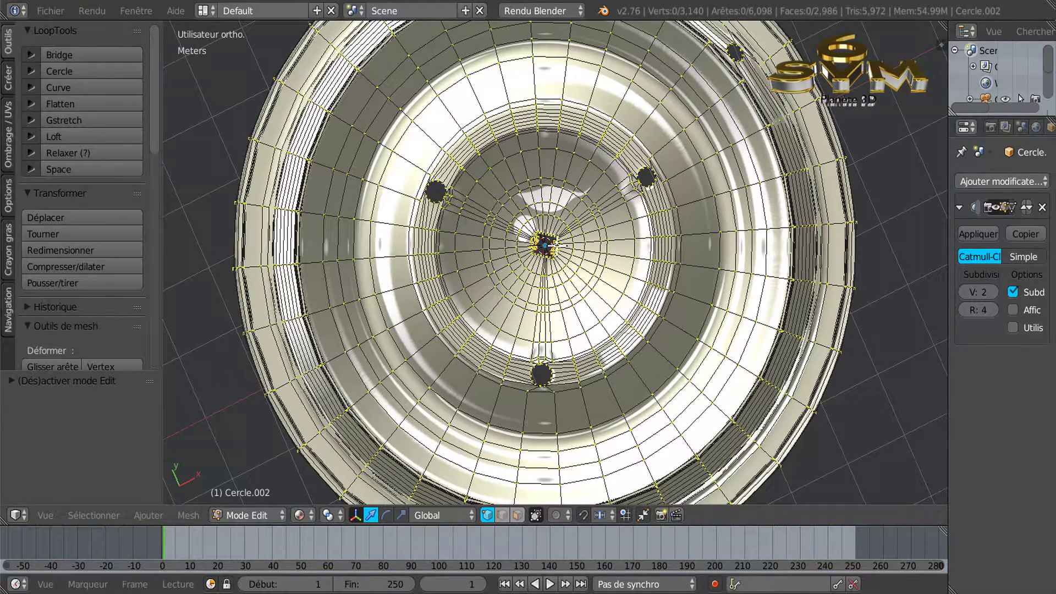
key("KP_7")
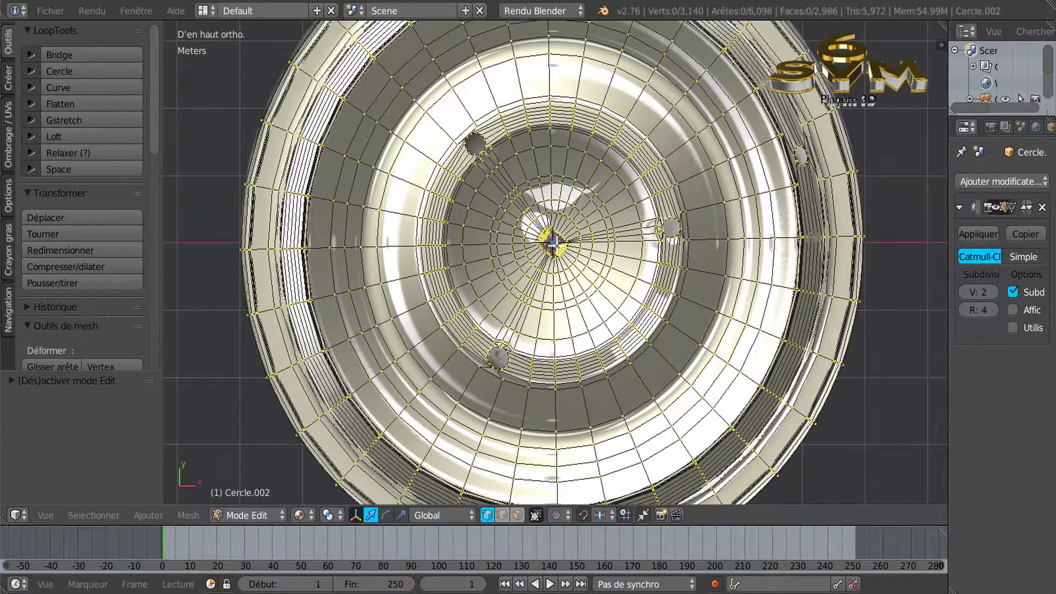
scroll(554, 241, "down", 3)
middle_click_drag(620, 263, 634, 96)
middle_click_drag(625, 152, 607, 236)
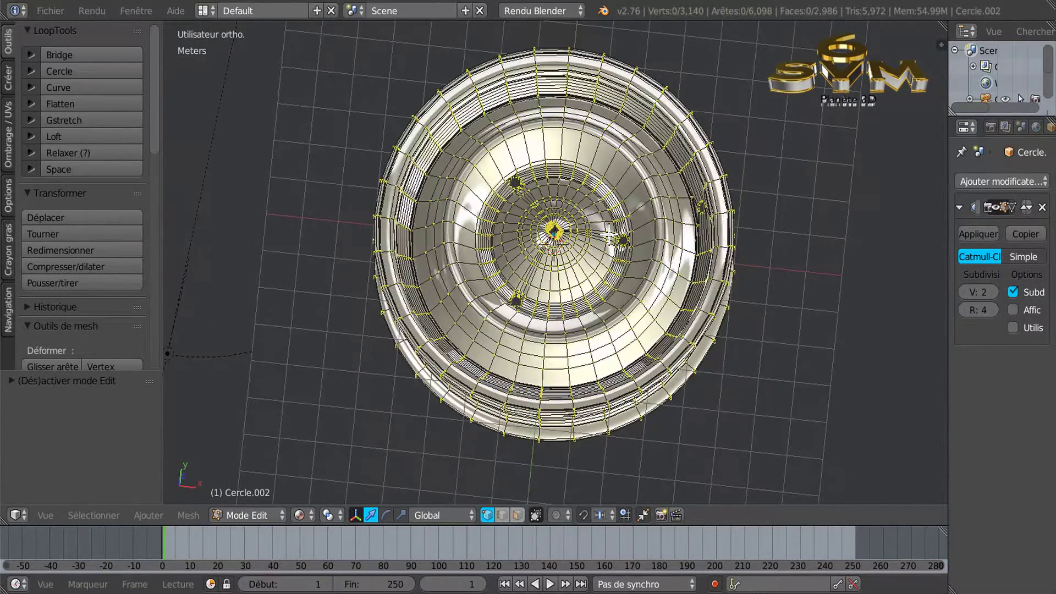
key("KP_7")
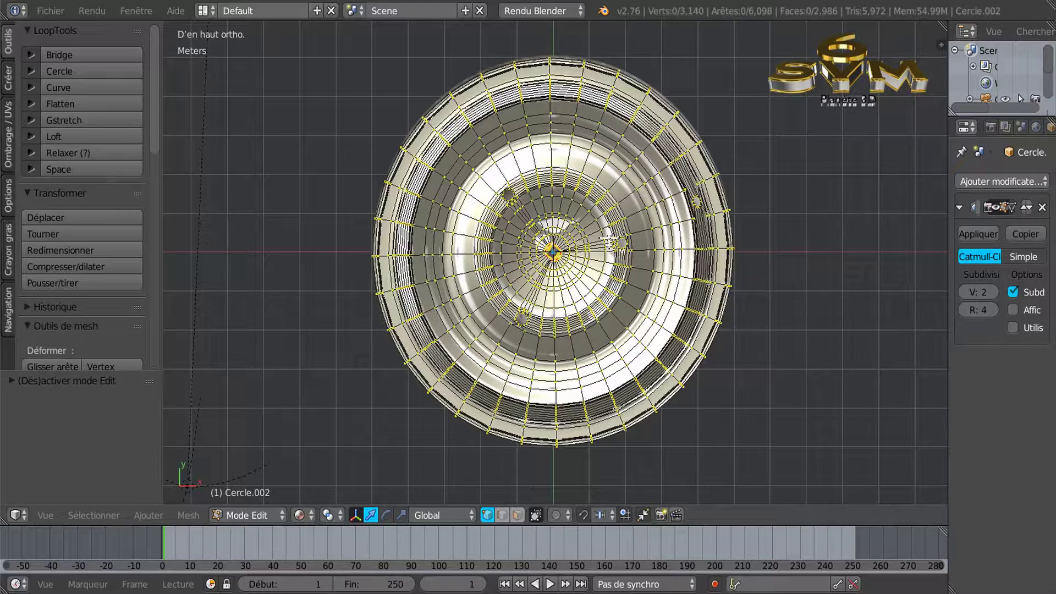
scroll(608, 241, "up", 5)
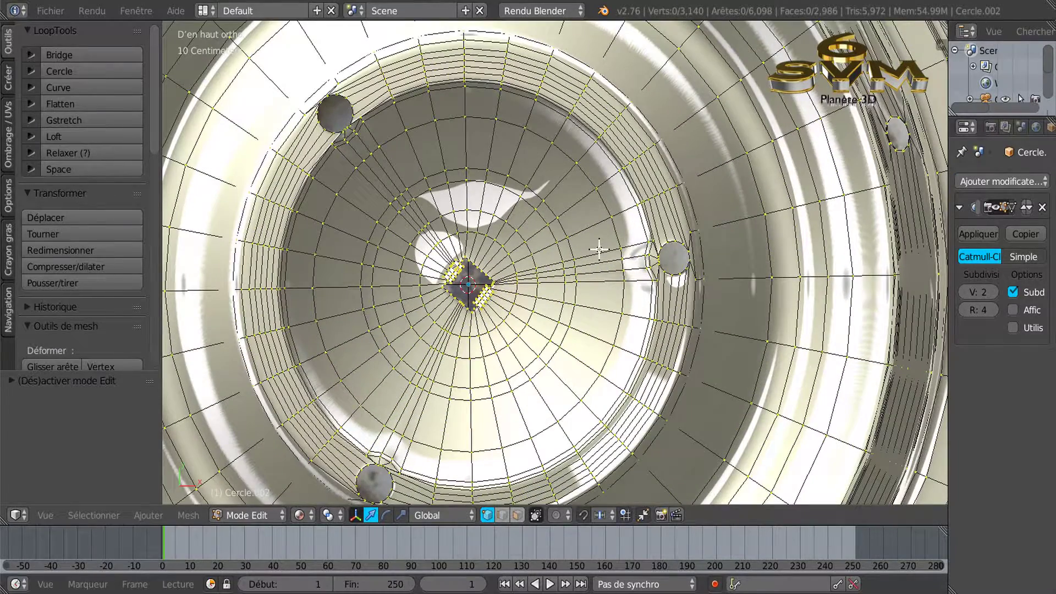
scroll(600, 255, "down", 1)
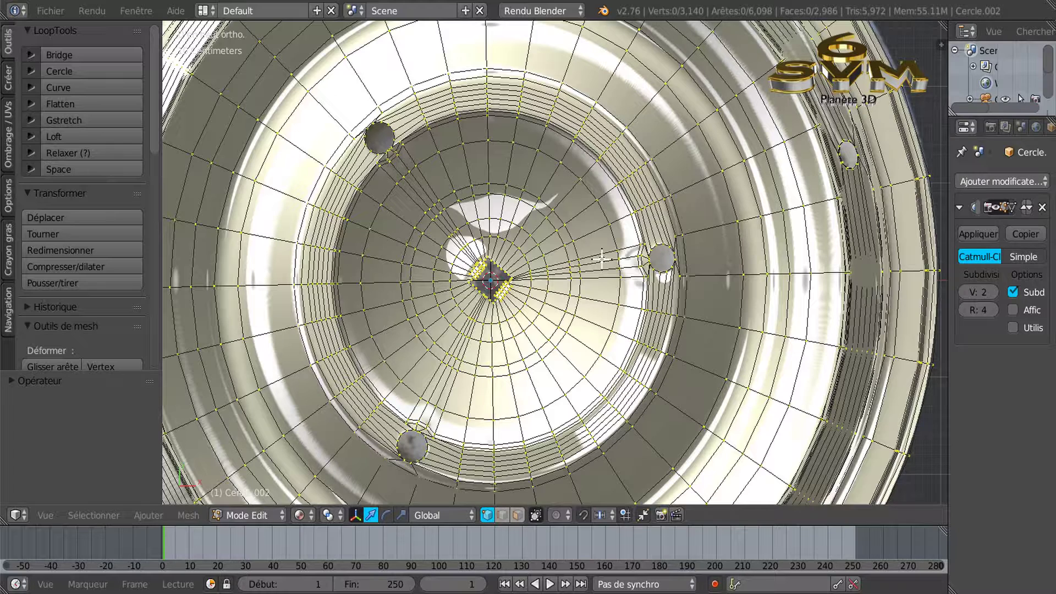
Step: Switch to Object mode and try to rotate the rim about its centre in the top view
key("Tab")
scroll(601, 259, "down", 4)
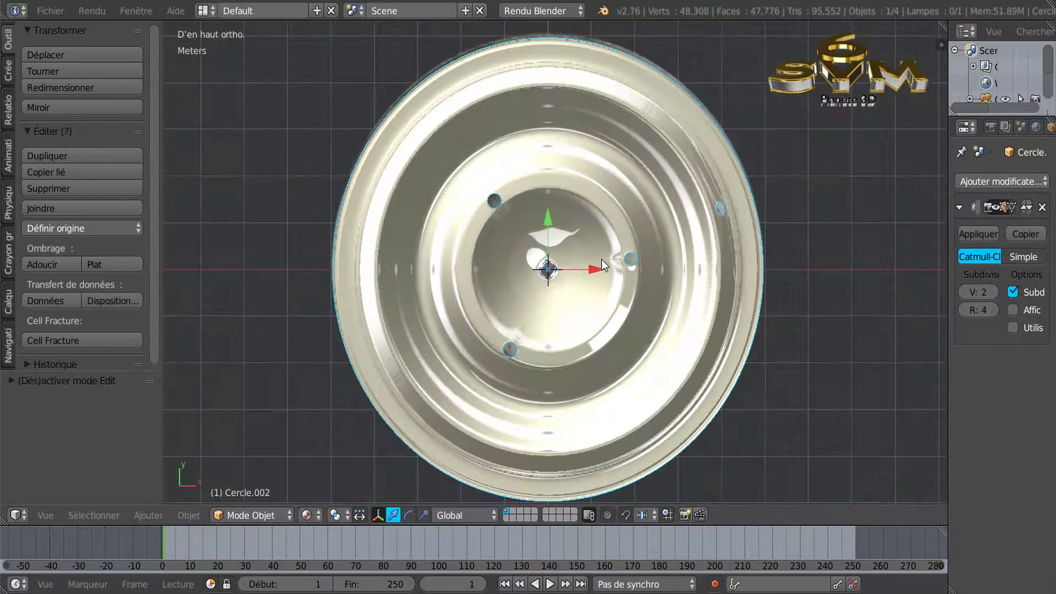
key("a")
right_click(603, 276)
scroll(598, 318, "down", 1)
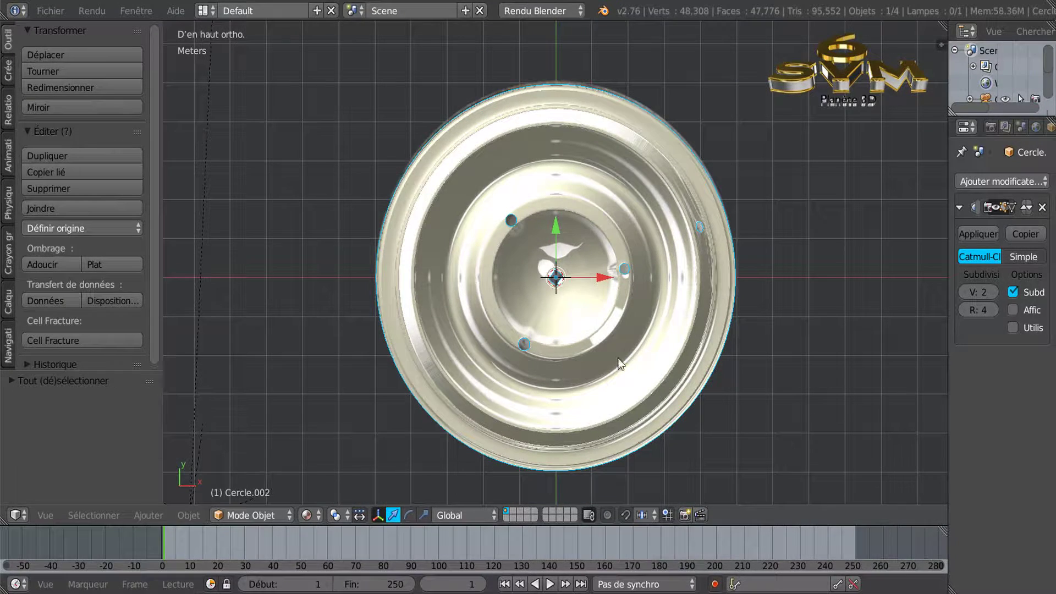
key("r")
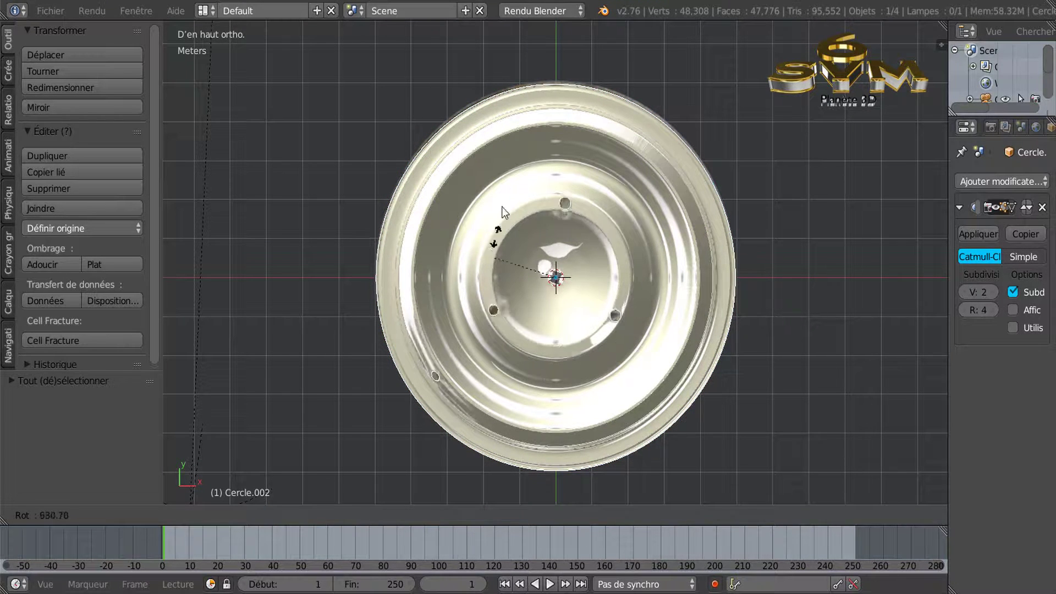
right_click(490, 319)
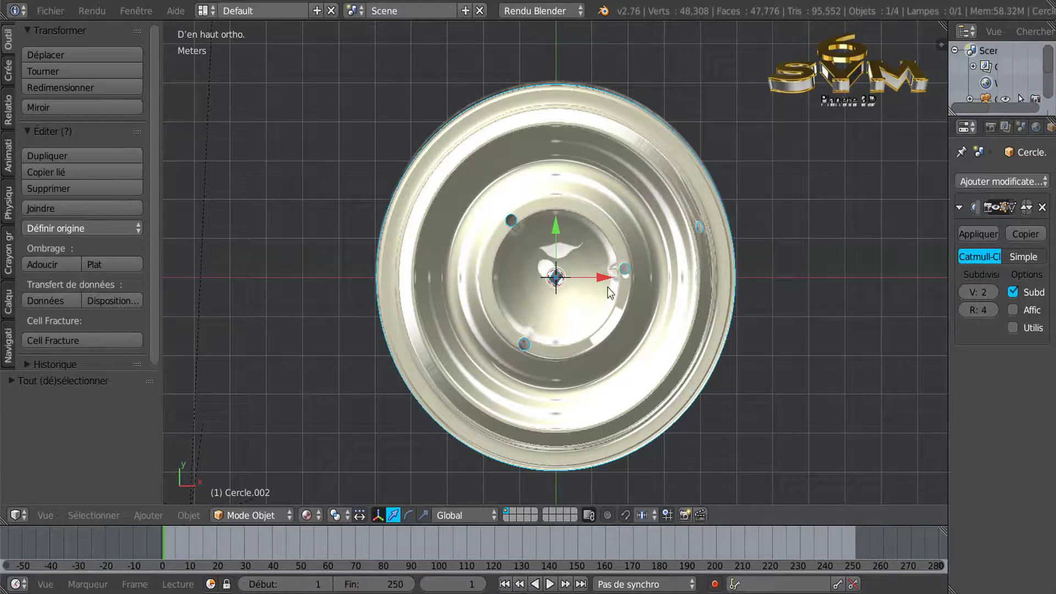
Step: Return to Edit mode and inspect the supporting edges radiating across the dome to the hub holes
key("Tab")
scroll(607, 288, "up", 9)
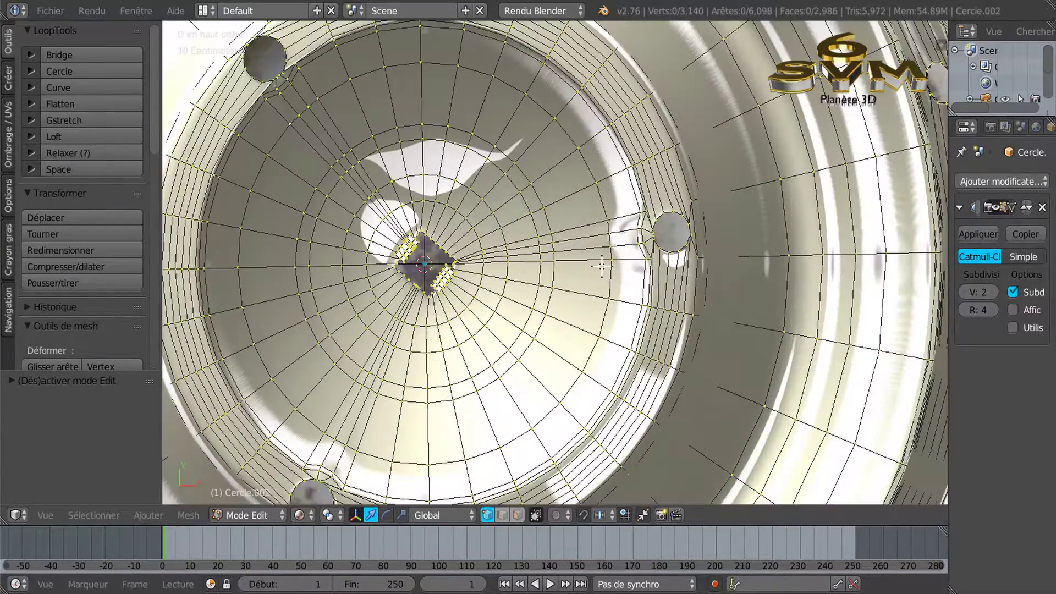
scroll(601, 266, "down", 4)
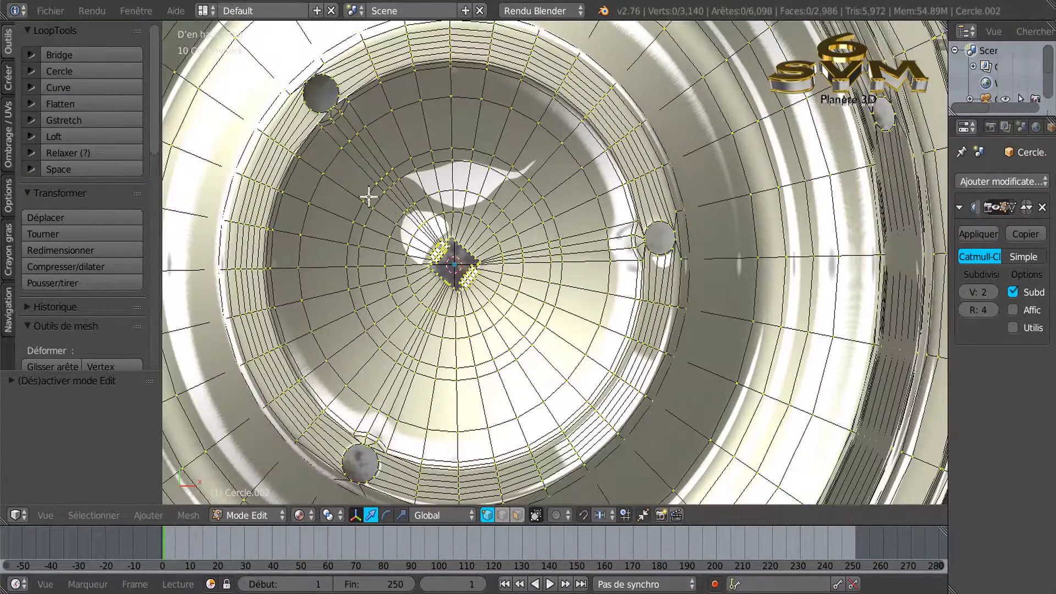
scroll(360, 193, "up", 3)
scroll(361, 195, "down", 3)
scroll(435, 256, "down", 4)
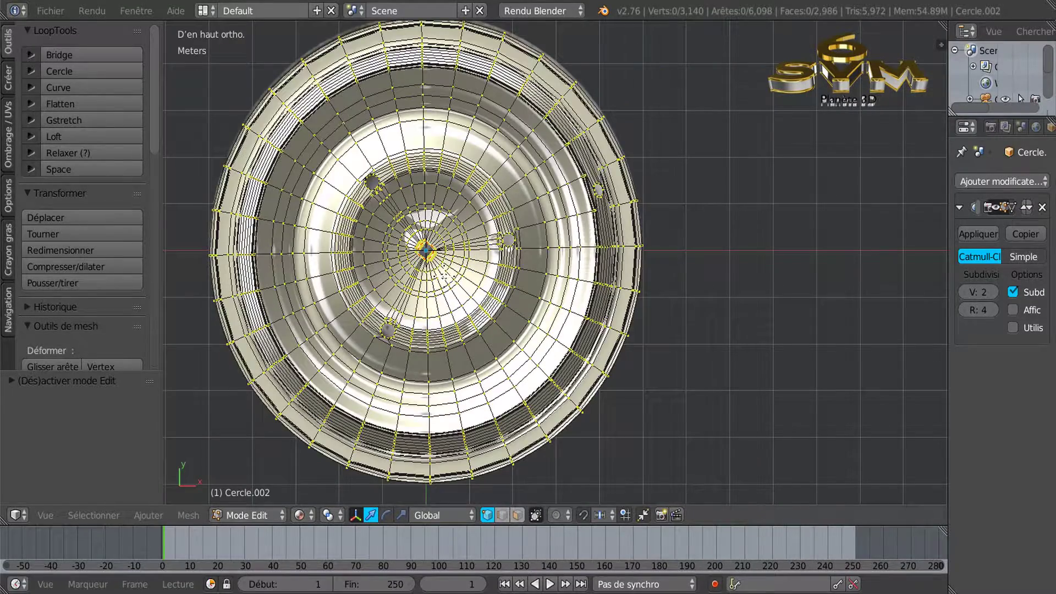
Step: Go back to Object mode and try rotating the rim again to compare the reflections around the holes
key("Tab")
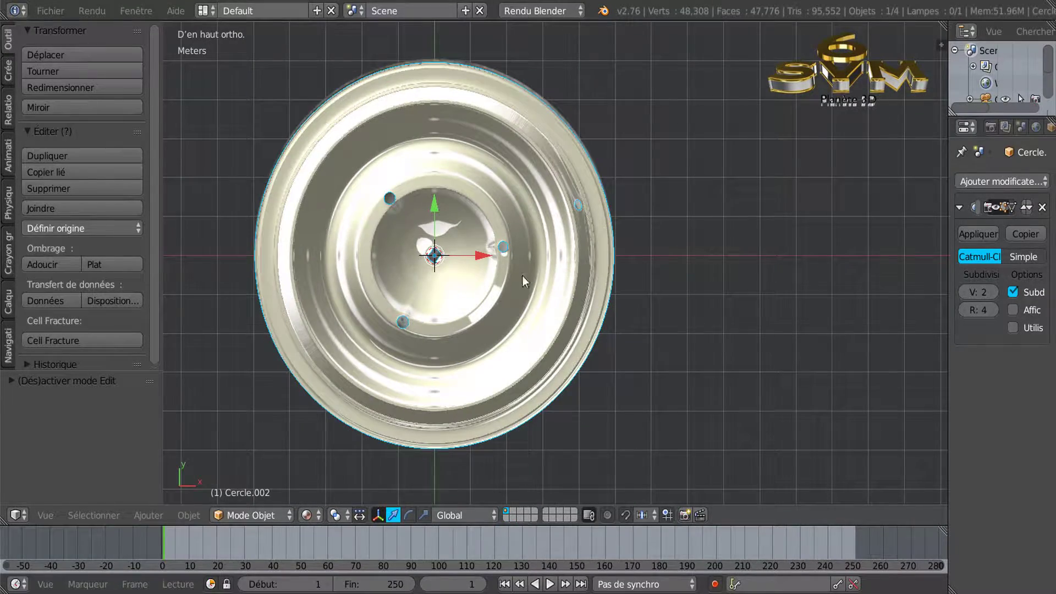
middle_click_drag(544, 311, 619, 328, "shift")
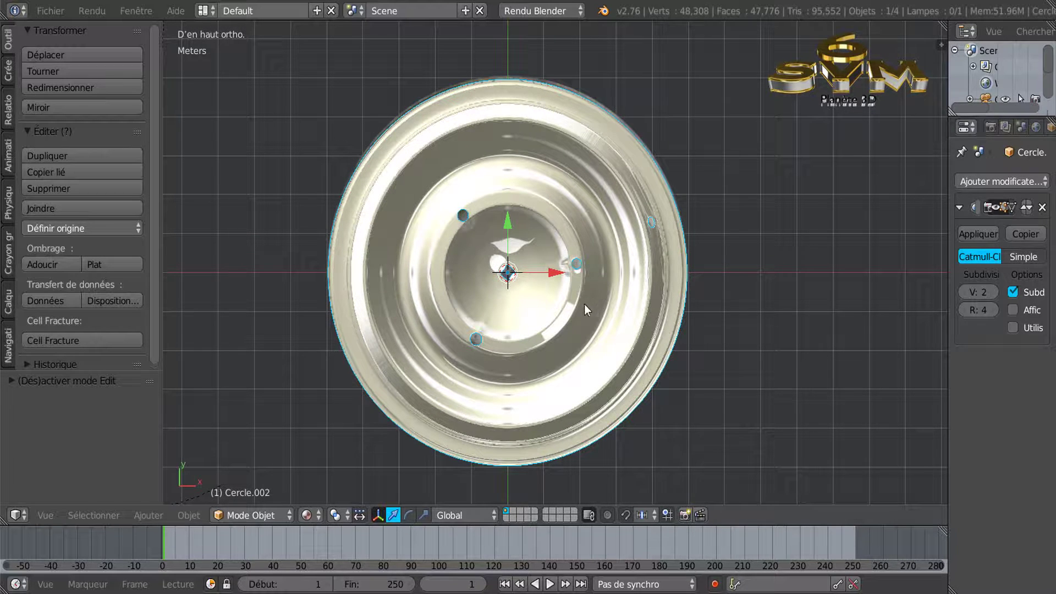
key("r")
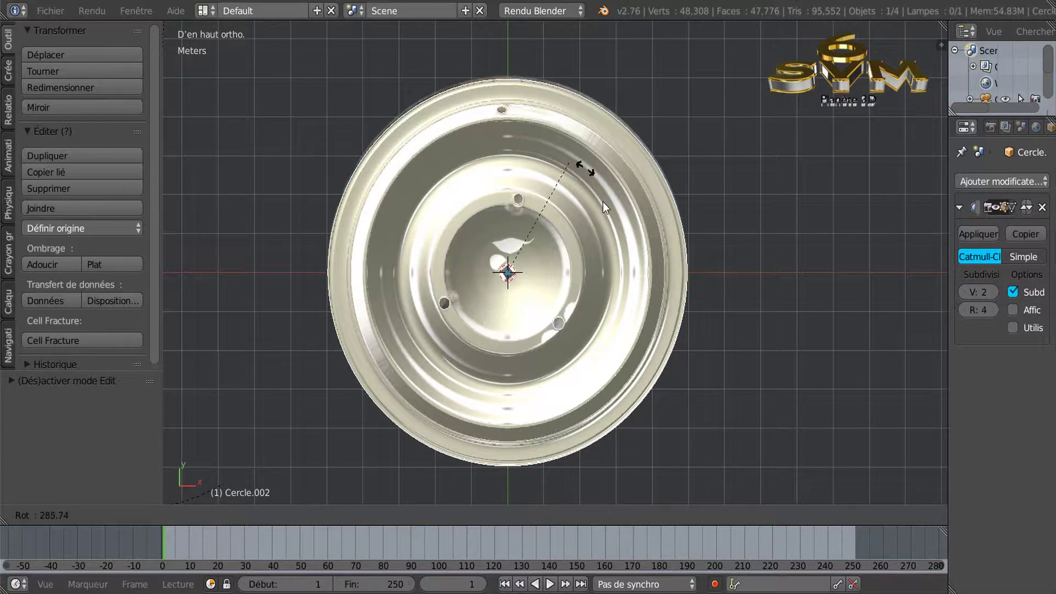
left_click(577, 264)
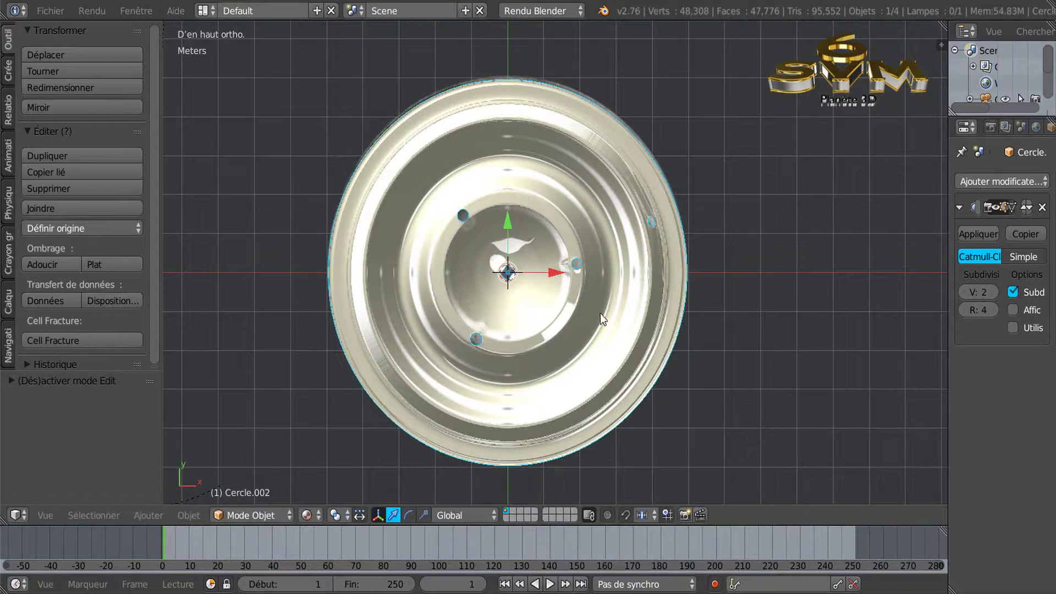
Step: Widen the 3D view and inspect the reflections along the rim's outer barrel from the side and from below
middle_click_drag(706, 368, 662, 250)
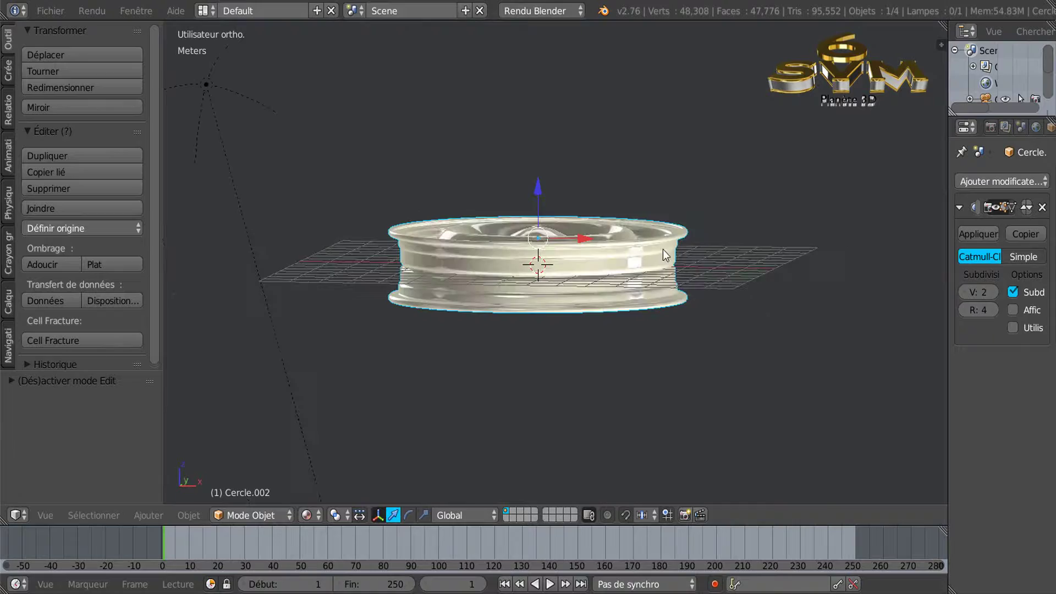
scroll(585, 283, "up", 3)
middle_click_drag(585, 284, 777, 262)
scroll(596, 269, "up", 3)
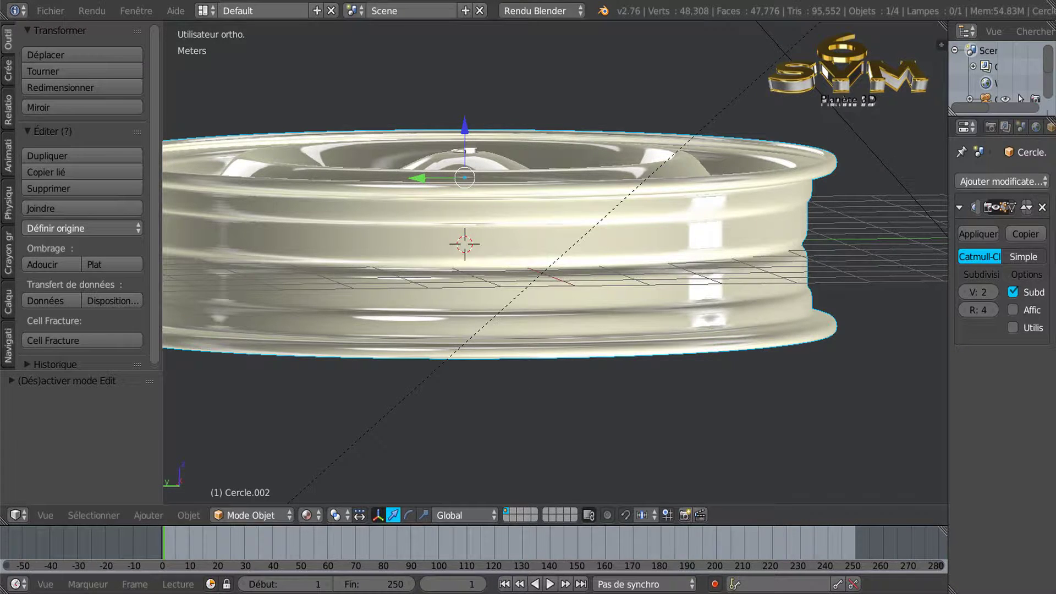
mouse_move(632, 592)
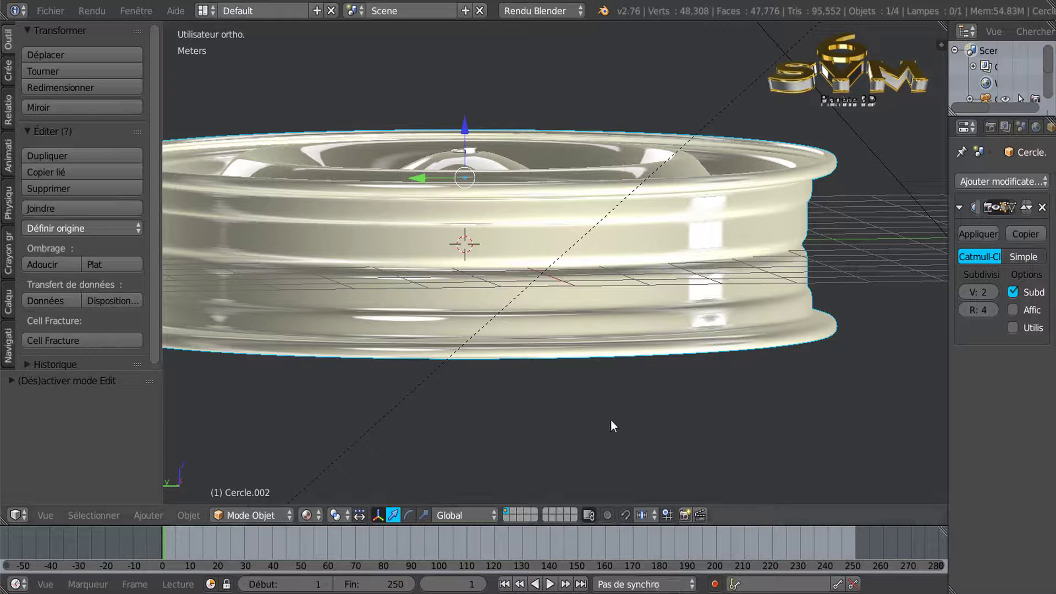
left_click_drag(948, 365, 990, 366)
key("KP_Decimal")
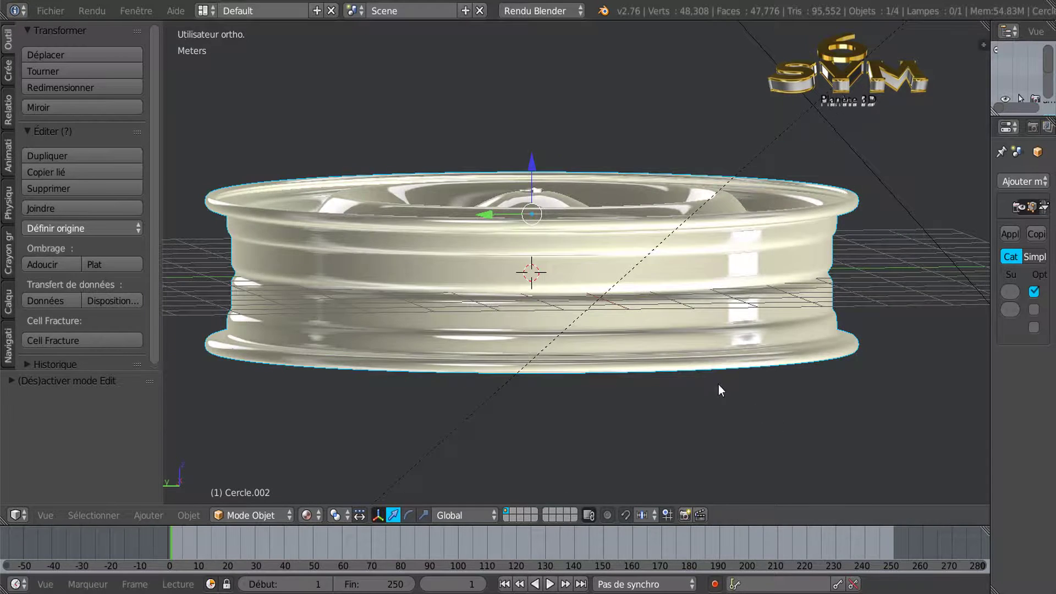
middle_click_drag(719, 384, 751, 420, "shift")
middle_click_drag(685, 351, 688, 319)
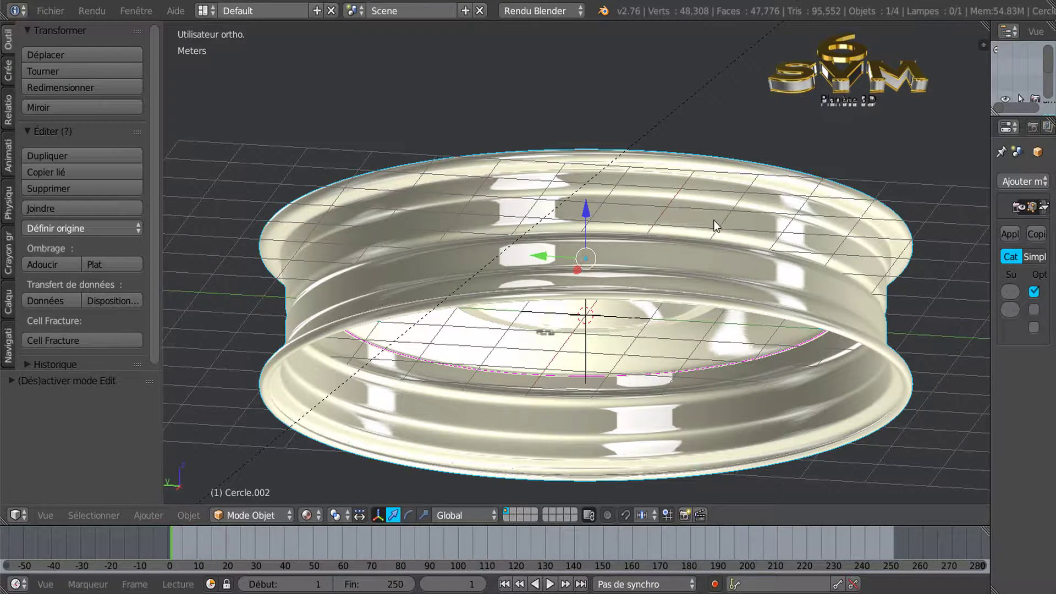
scroll(714, 220, "up", 1)
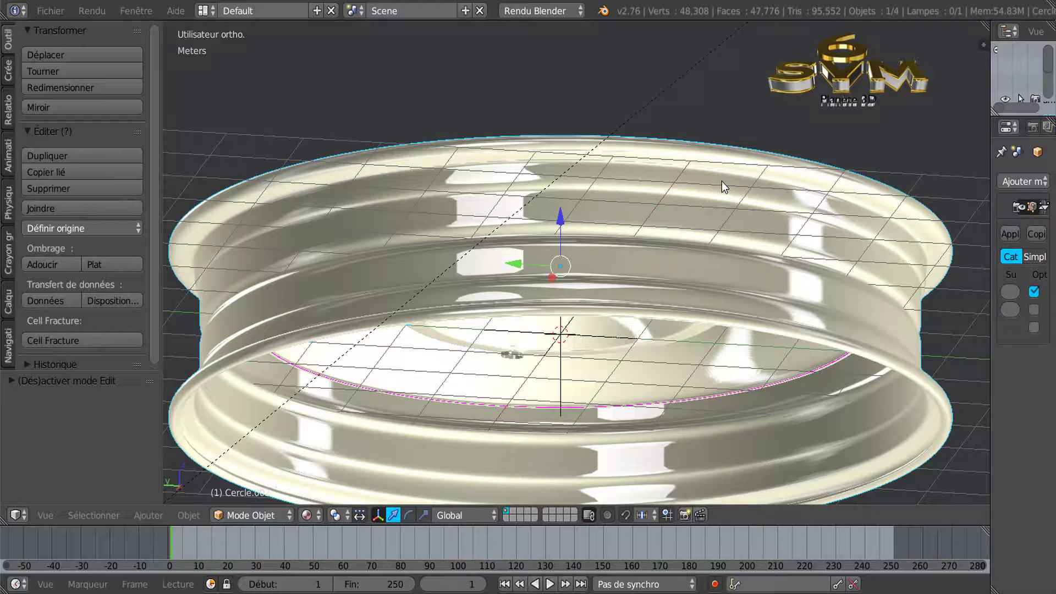
Step: Enter Edit mode and select the full edge loop where the barrel meets the outer flange on the dome side
key("Tab")
scroll(722, 180, "up", 3)
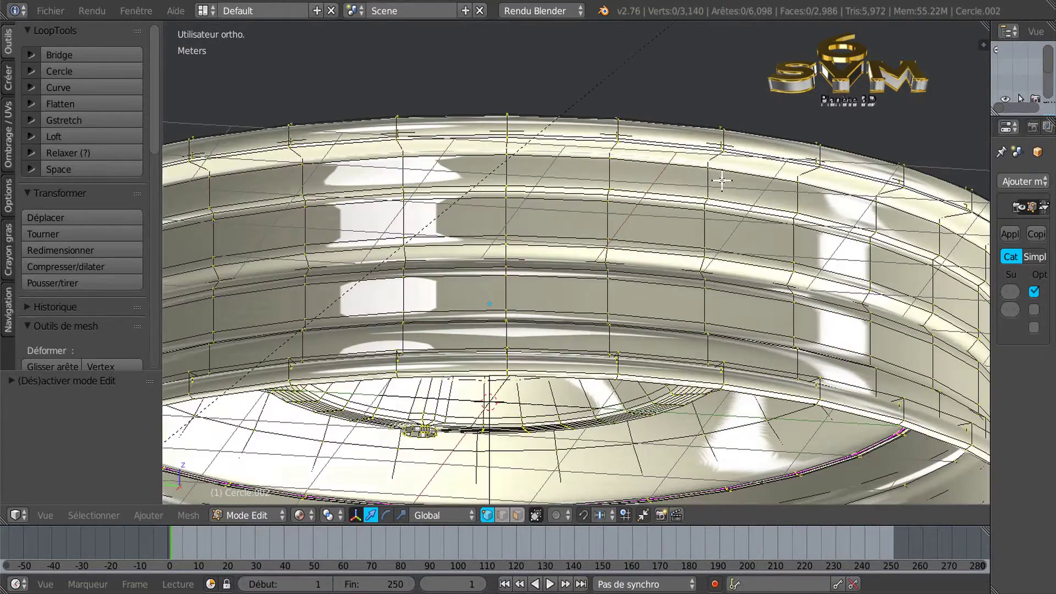
middle_click_drag(578, 248, 577, 330)
scroll(718, 153, "up", 4)
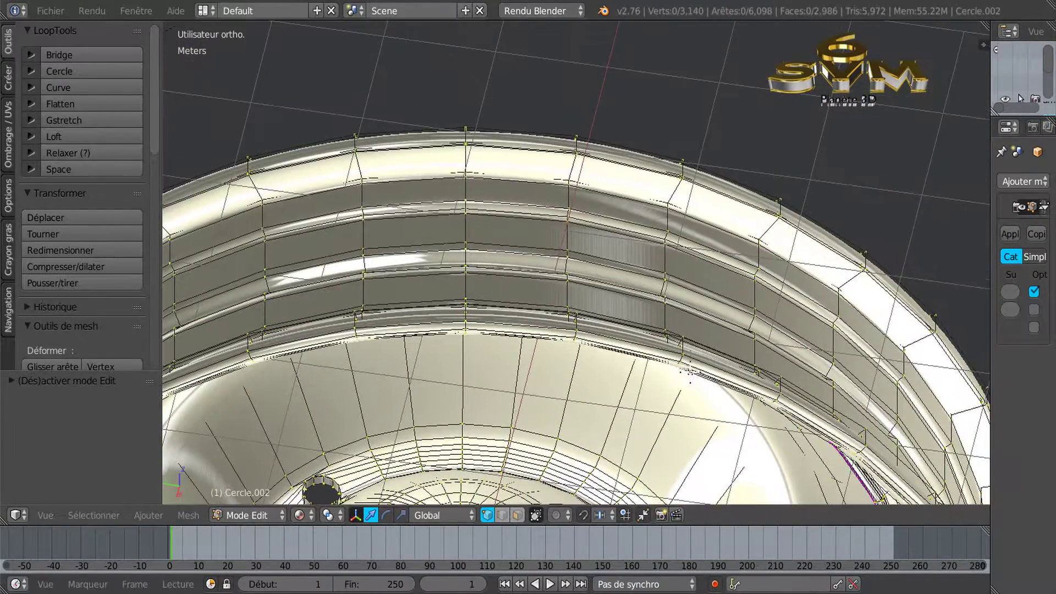
scroll(702, 276, "up", 4)
scroll(714, 259, "up", 3)
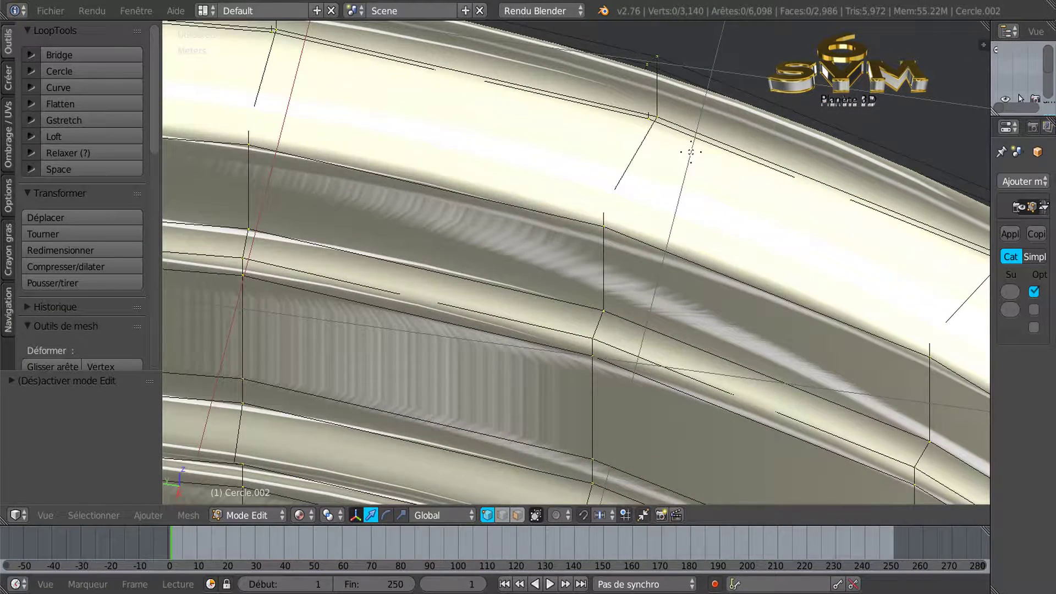
right_click(665, 132, "alt")
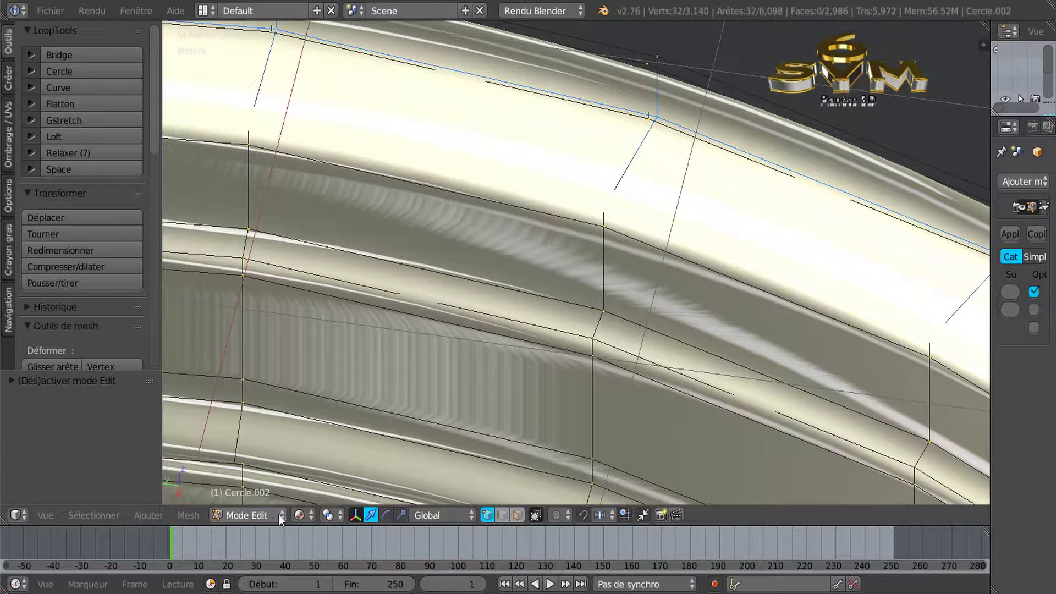
Step: Switch the viewport to solid shading and rip the selected edge loop in place to detach the barrel from the flange
left_click(299, 515)
left_click(308, 461)
scroll(510, 353, "up", 3)
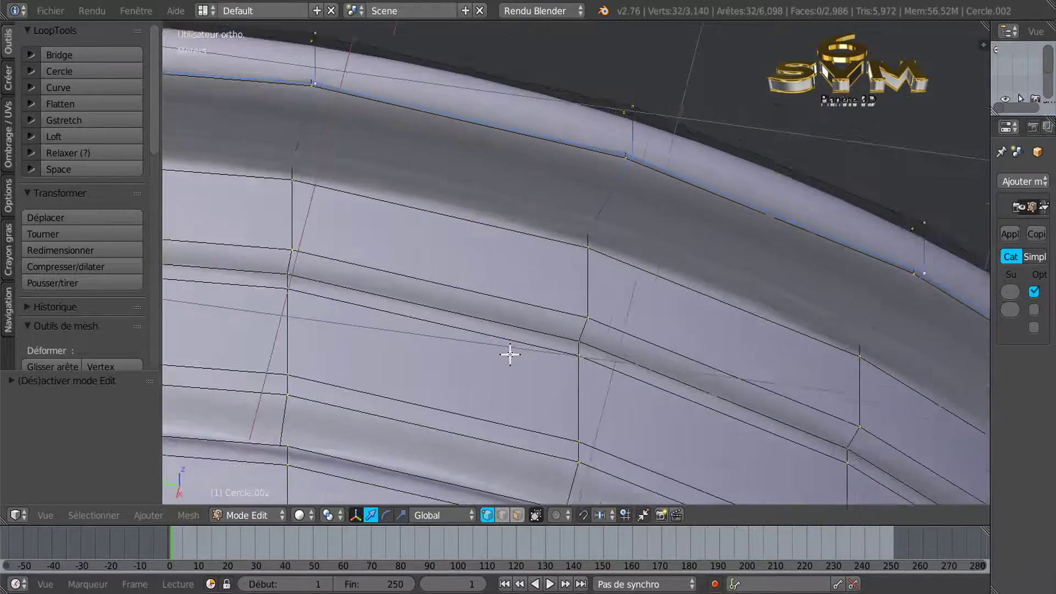
scroll(514, 388, "down", 3)
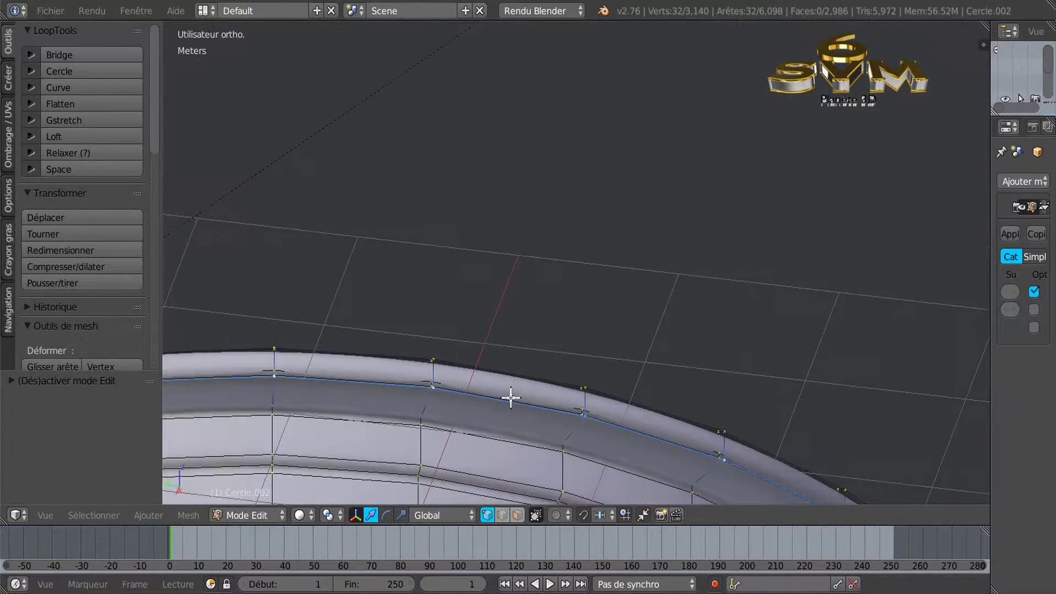
middle_click_drag(538, 345, 676, 209)
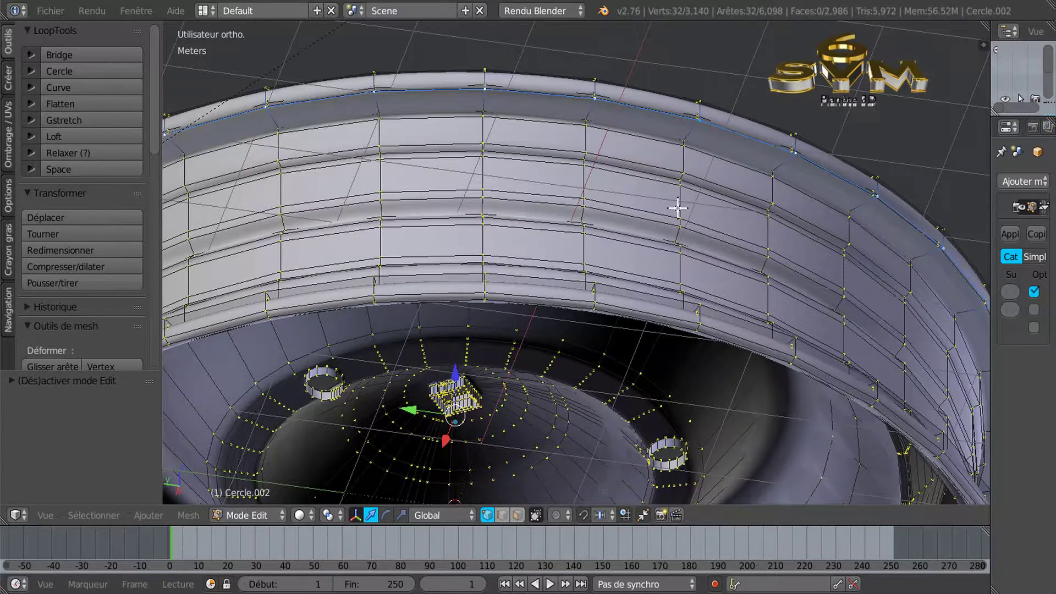
key("v")
left_click(676, 207)
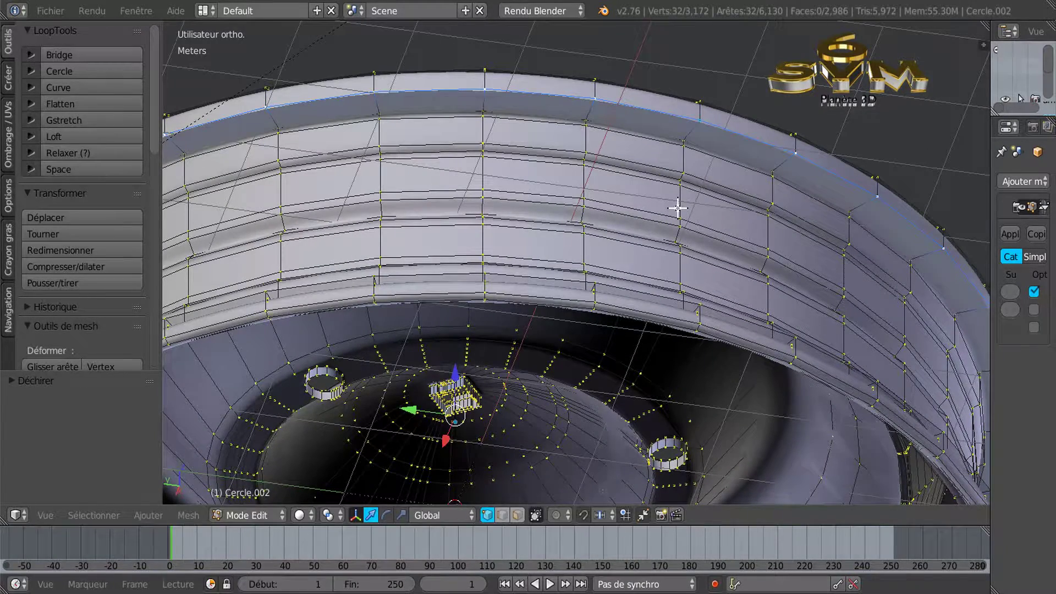
Step: Select all linked geometry of the detached barrel and widen the properties editor to show the full modifier settings
right_click(682, 217)
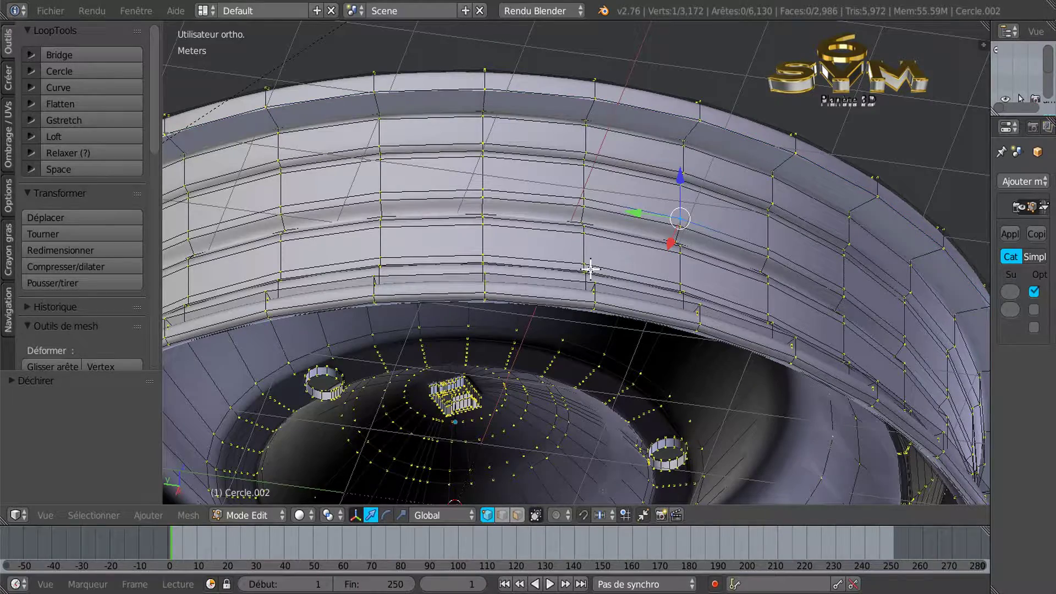
key("ctrl+l")
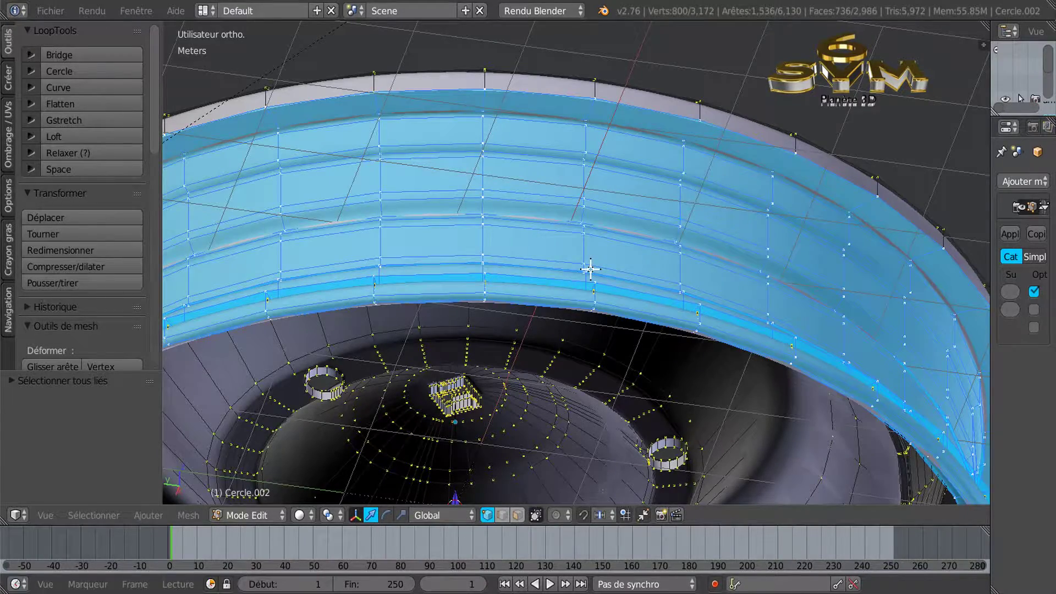
scroll(590, 269, "down", 5)
middle_click_drag(591, 269, 624, 349)
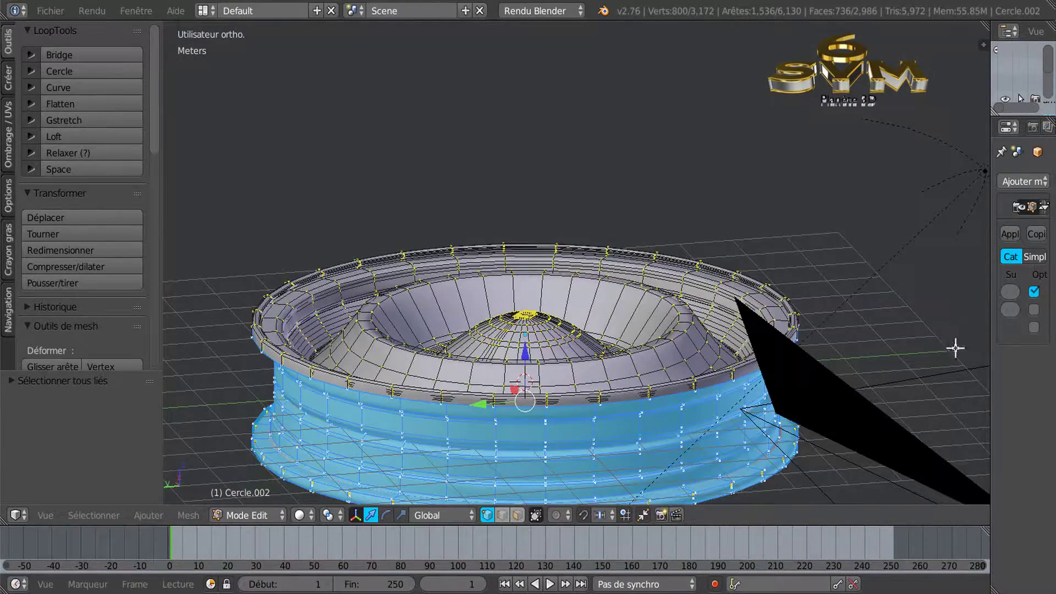
left_click_drag(991, 365, 796, 368)
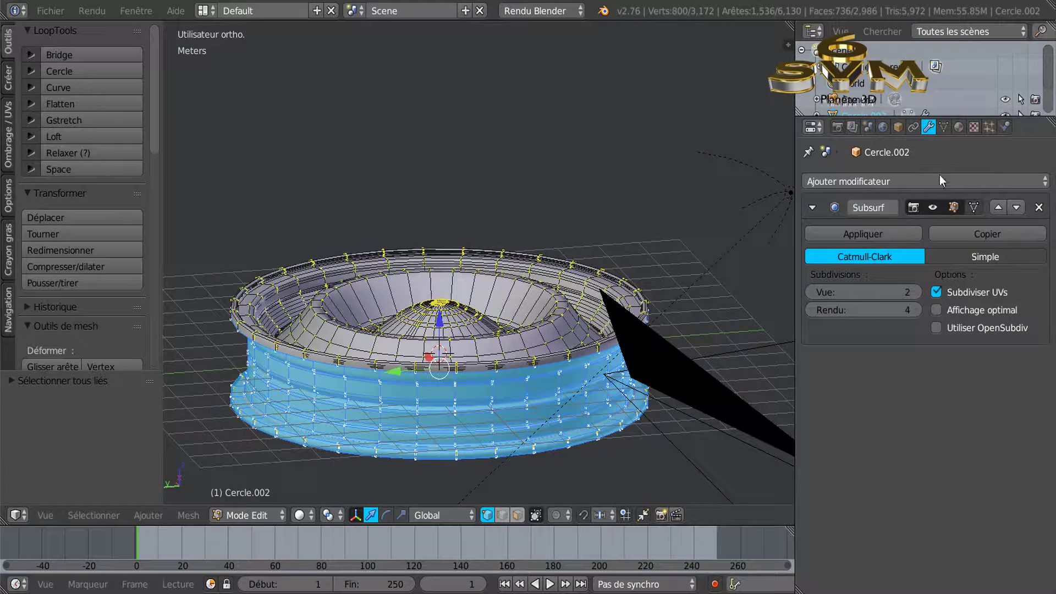
Step: Add a material slot to the rim, create a new material in it and make that material shadeless
left_click(959, 127)
scroll(898, 232, "down", 3)
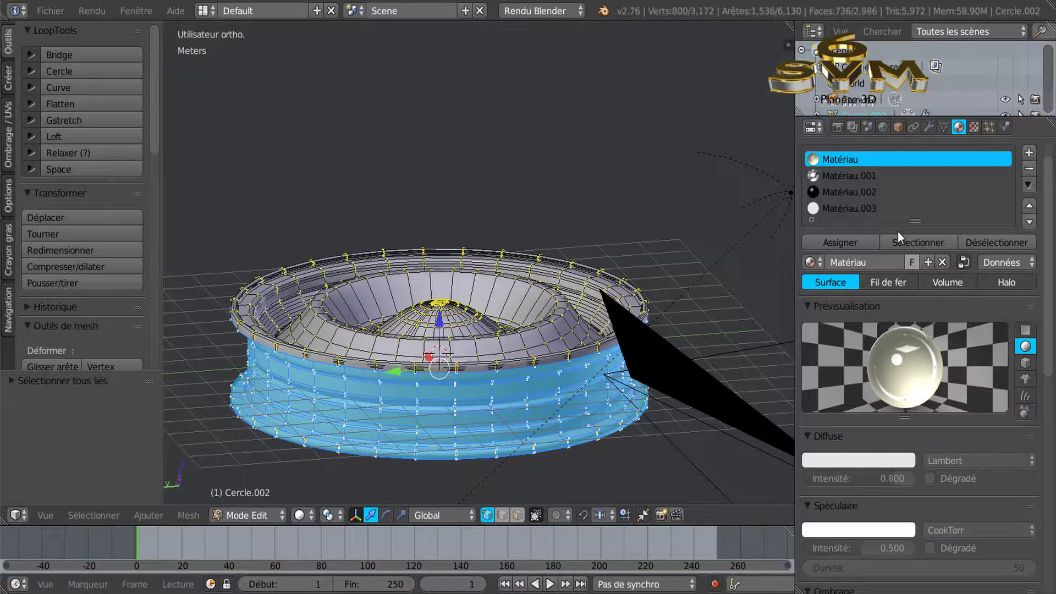
scroll(903, 234, "up", 3)
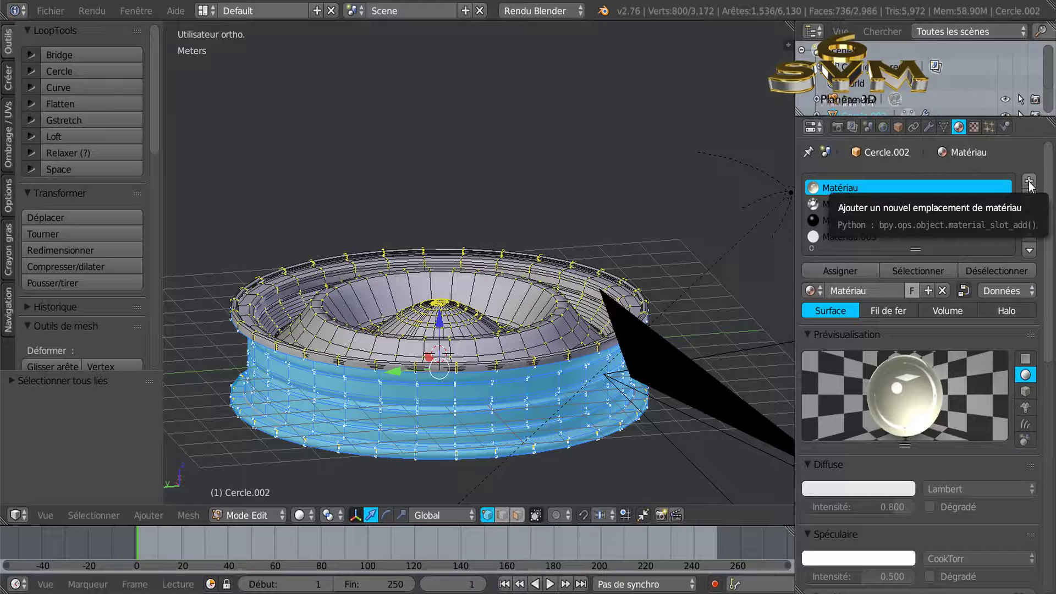
left_click_drag(1048, 209, 1051, 227)
scroll(1014, 198, "up", 3)
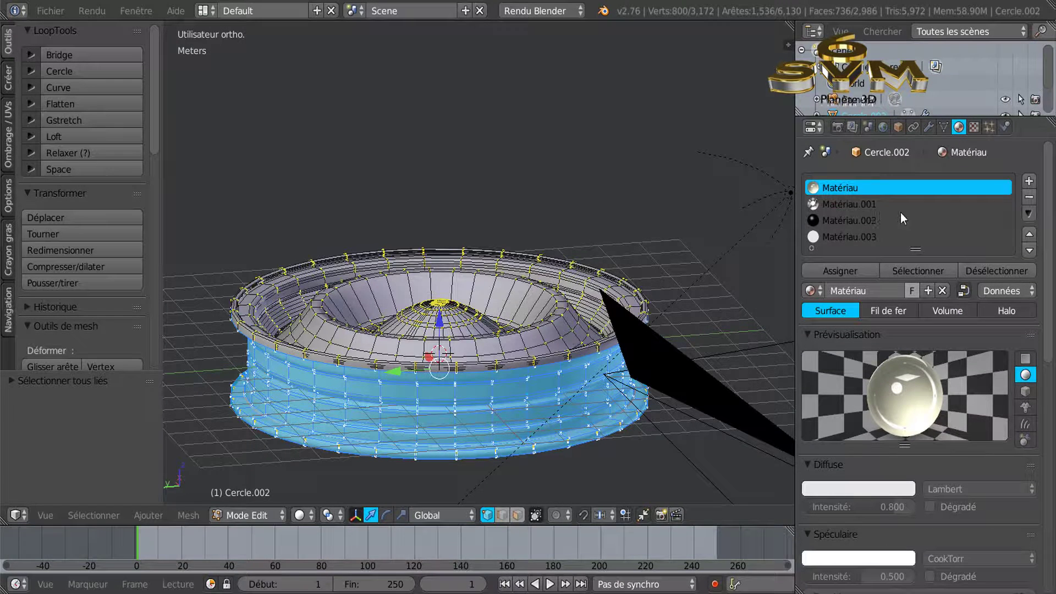
left_click(1028, 181)
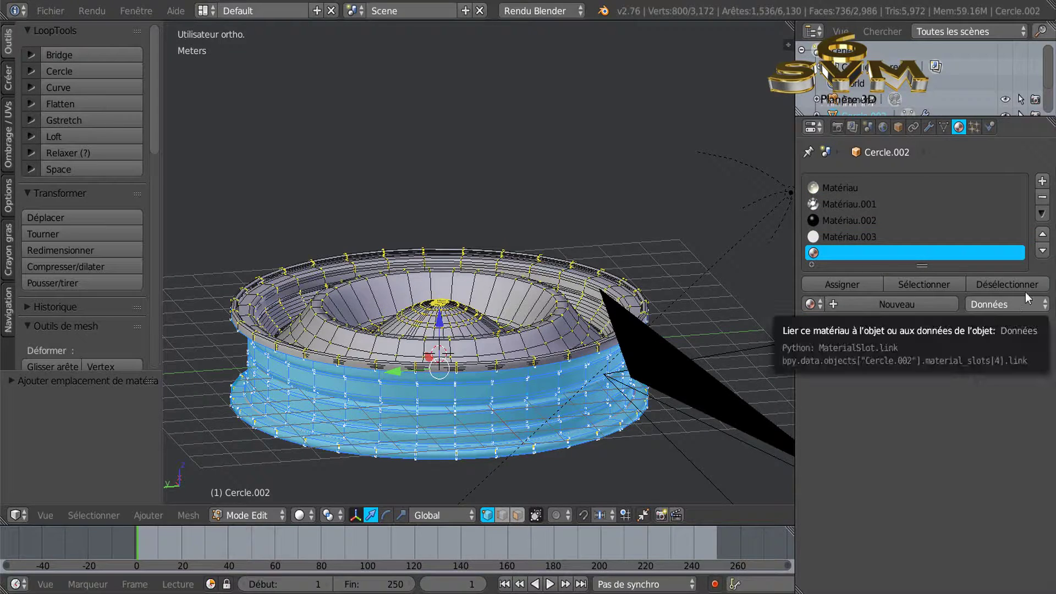
left_click(902, 304)
scroll(888, 346, "down", 8)
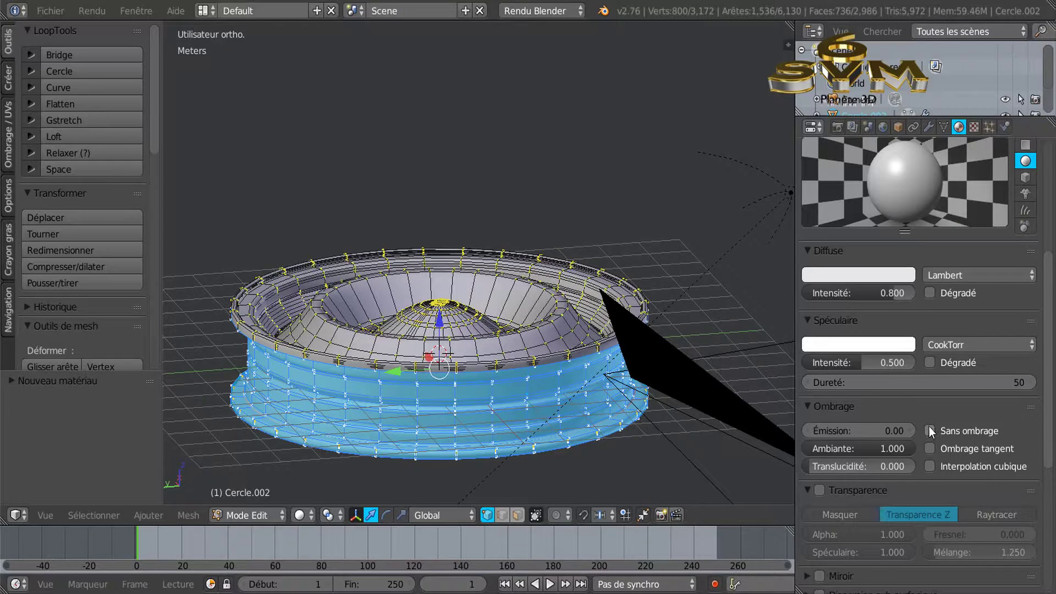
Step: Create a new texture for the material and load the image Texture Caoutchouc.png from the Texture Caoutchouc folder
left_click(974, 127)
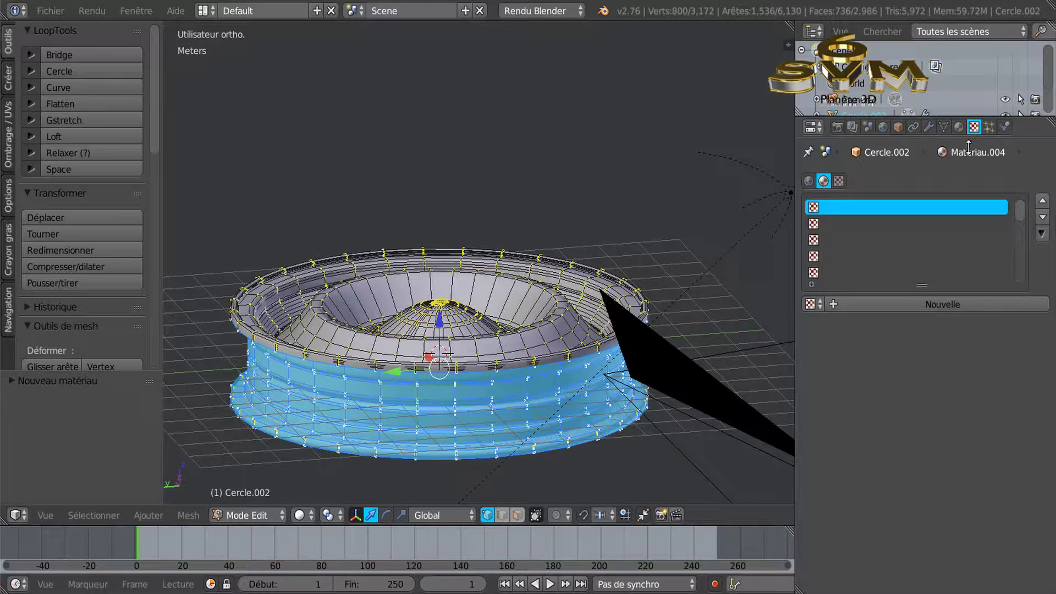
left_click(923, 304)
scroll(916, 319, "down", 8)
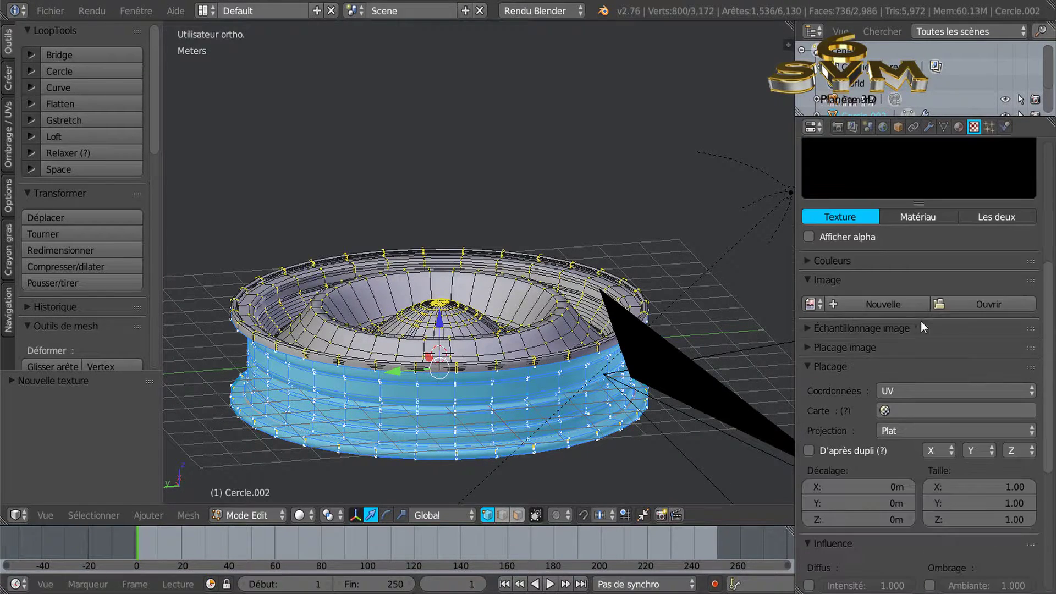
left_click(981, 305)
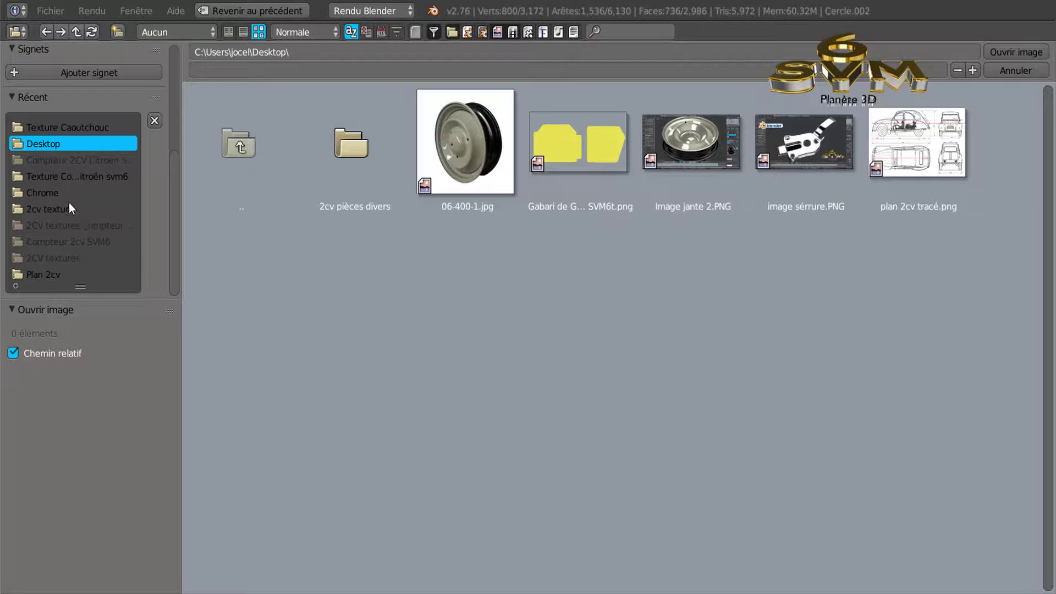
scroll(56, 181, "up", 3)
scroll(57, 184, "down", 3)
scroll(51, 207, "up", 2)
left_click(60, 156)
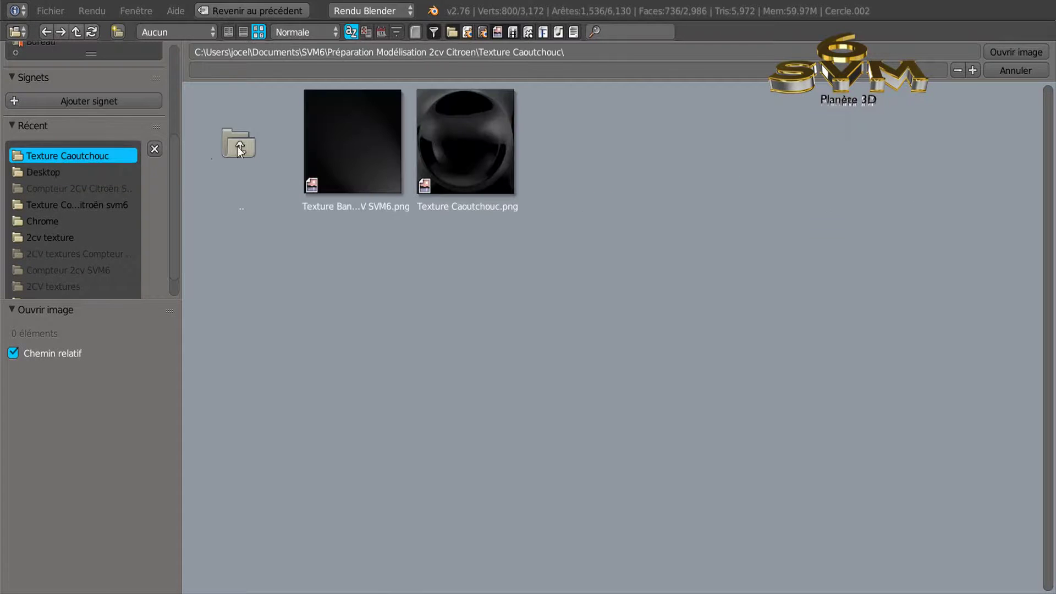
left_click(457, 149)
left_click(1008, 54)
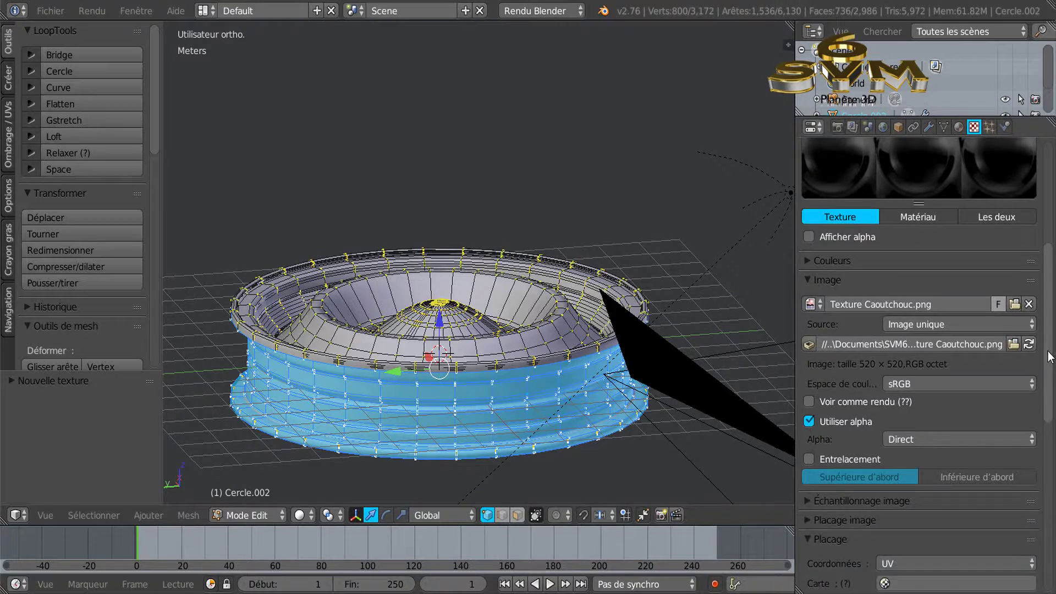
Step: Set the rubber texture's mapping coordinates to Réflexion
scroll(957, 440, "down", 5)
left_click(948, 462)
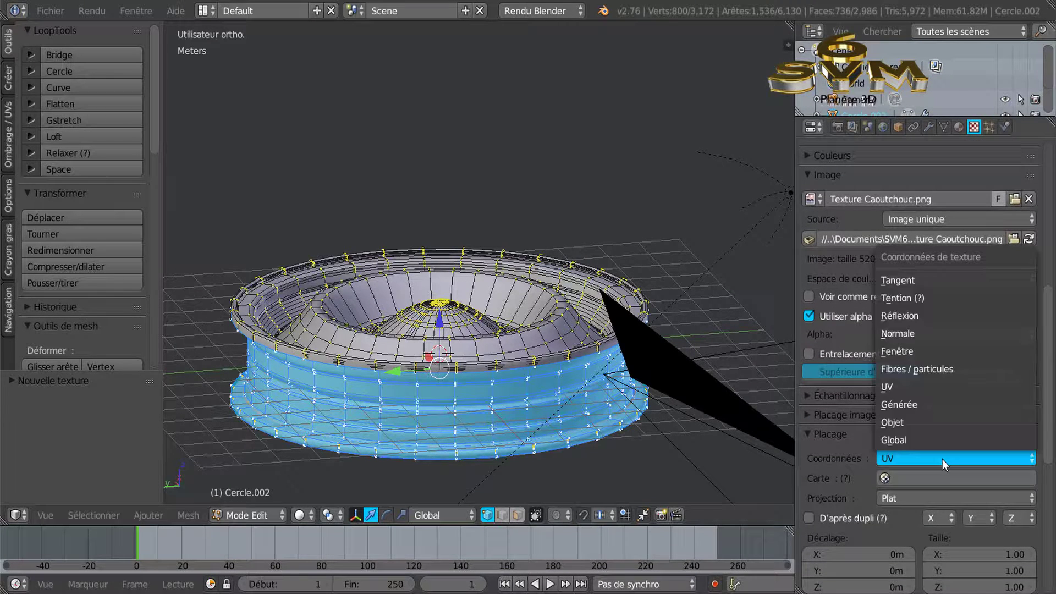
left_click(933, 316)
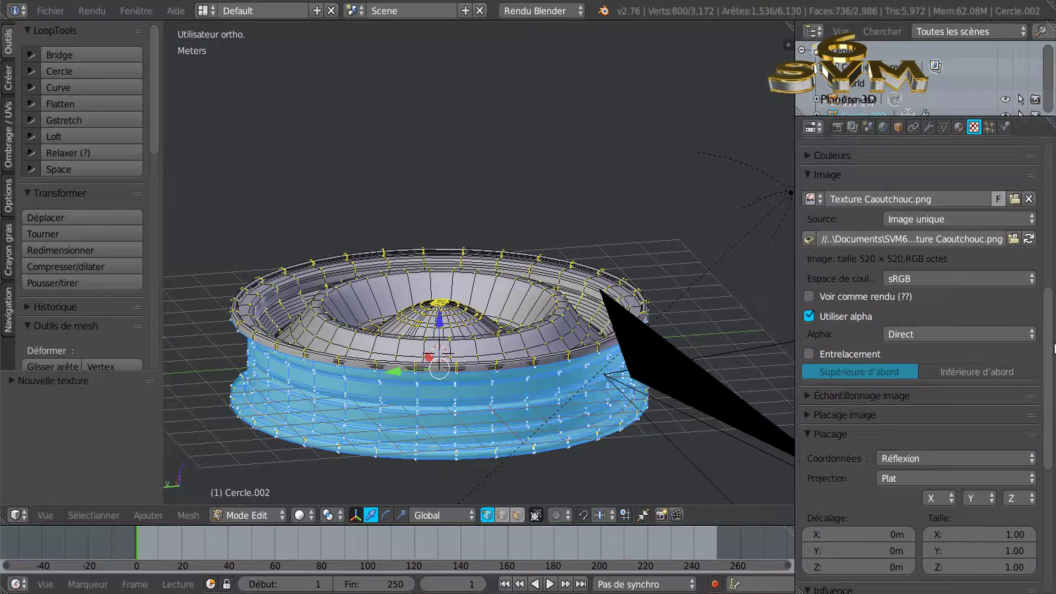
Step: Assign the new black material to the selected barrel geometry of the rim
scroll(1048, 347, "up", 15)
left_click(958, 127)
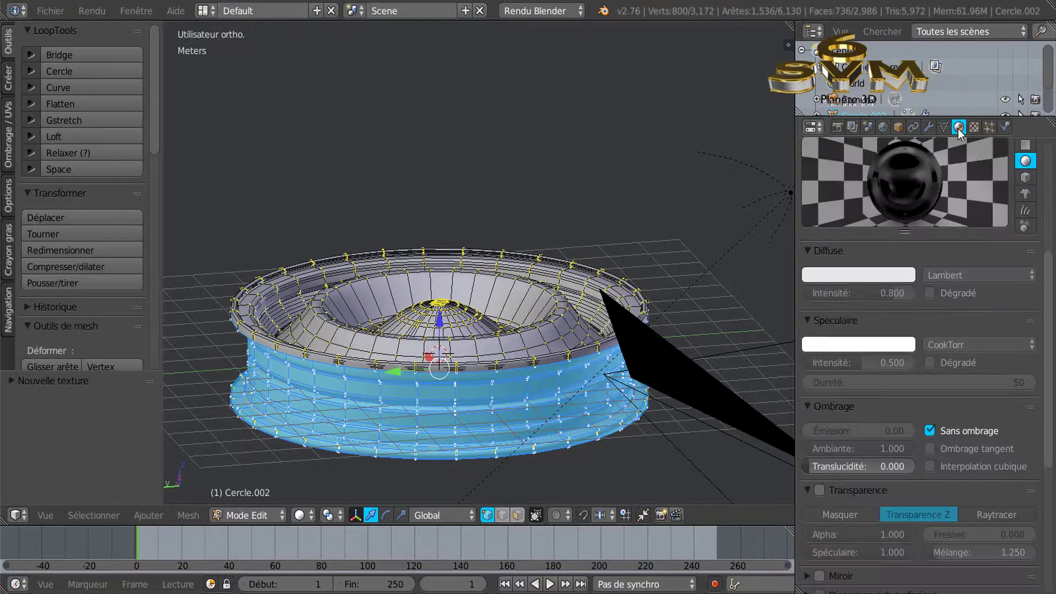
scroll(831, 289, "up", 5)
left_click(840, 171)
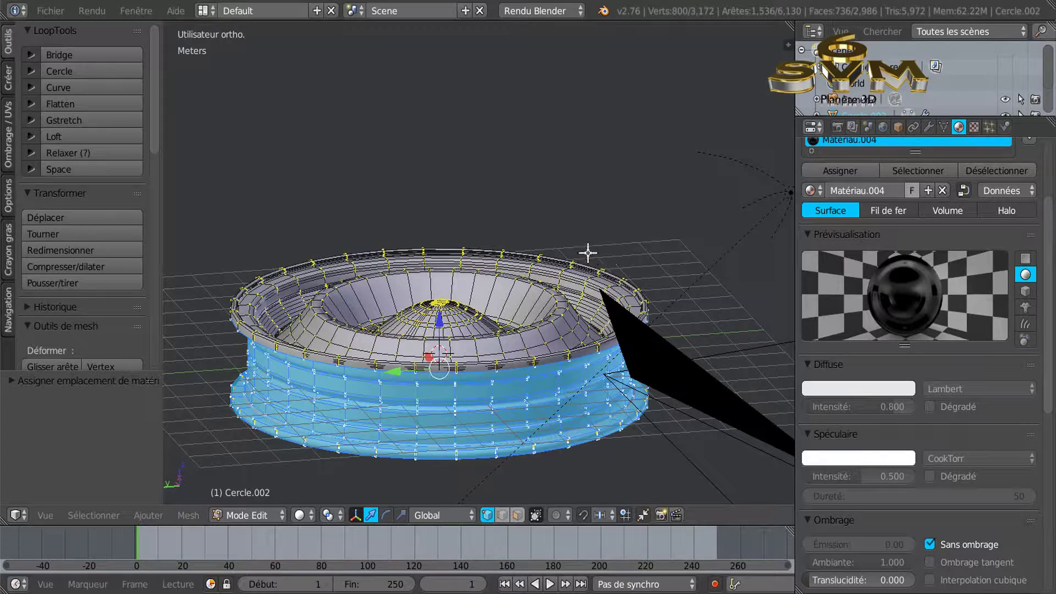
Step: Frame the rim in top view, select the whole mesh and remove its duplicate vertices
key("KP_7")
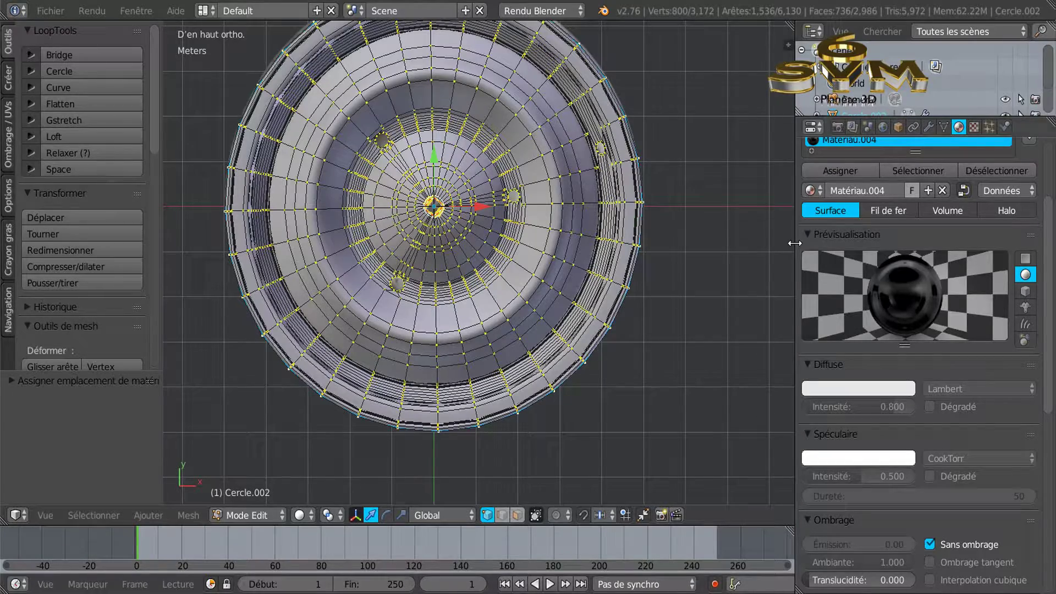
left_click_drag(796, 243, 861, 243)
key("KP_Decimal")
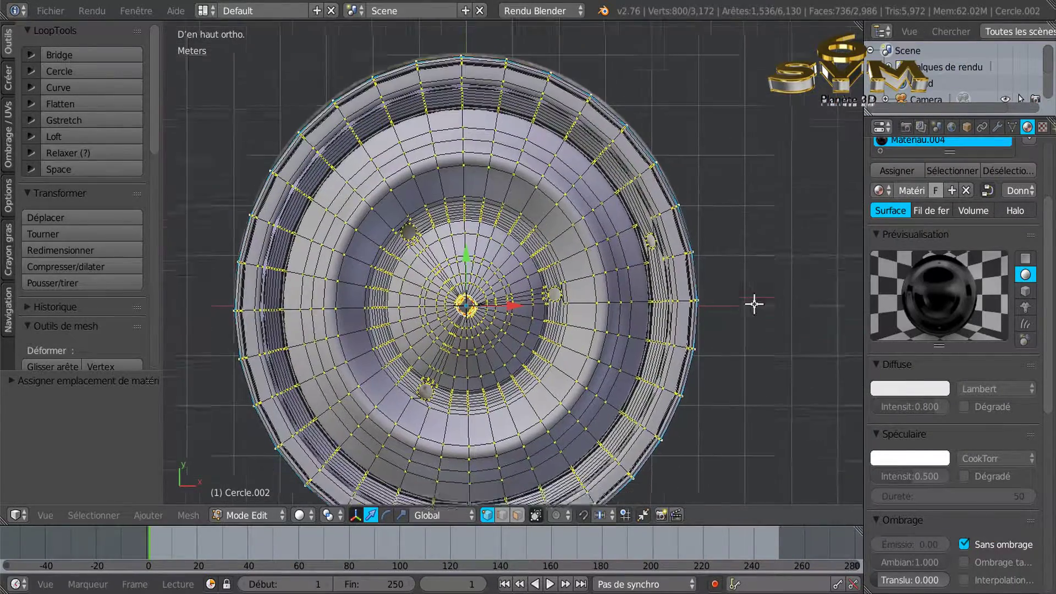
key("a")
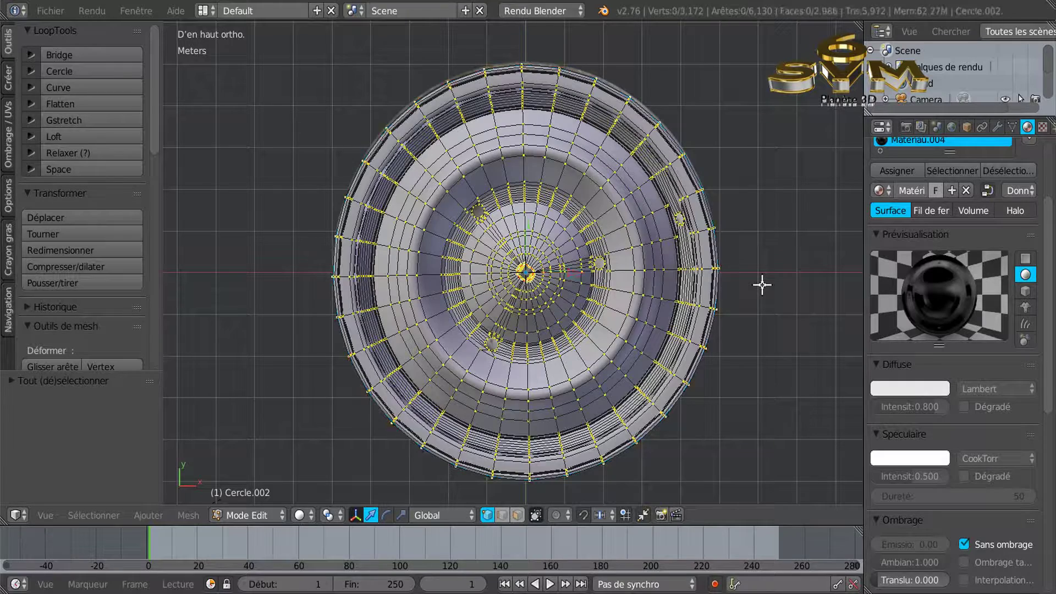
key("a")
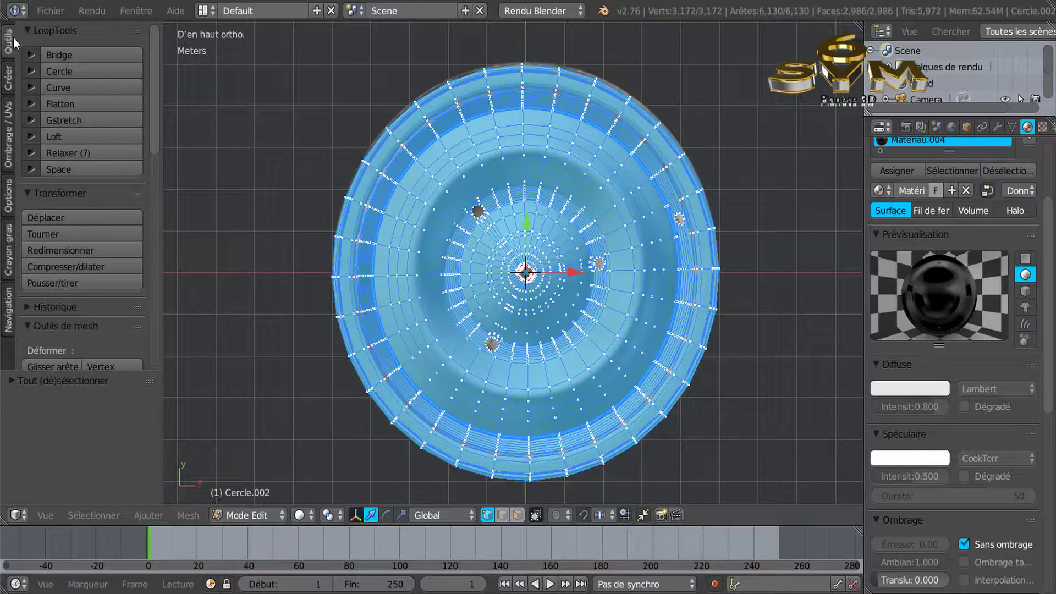
left_click_drag(153, 78, 164, 249)
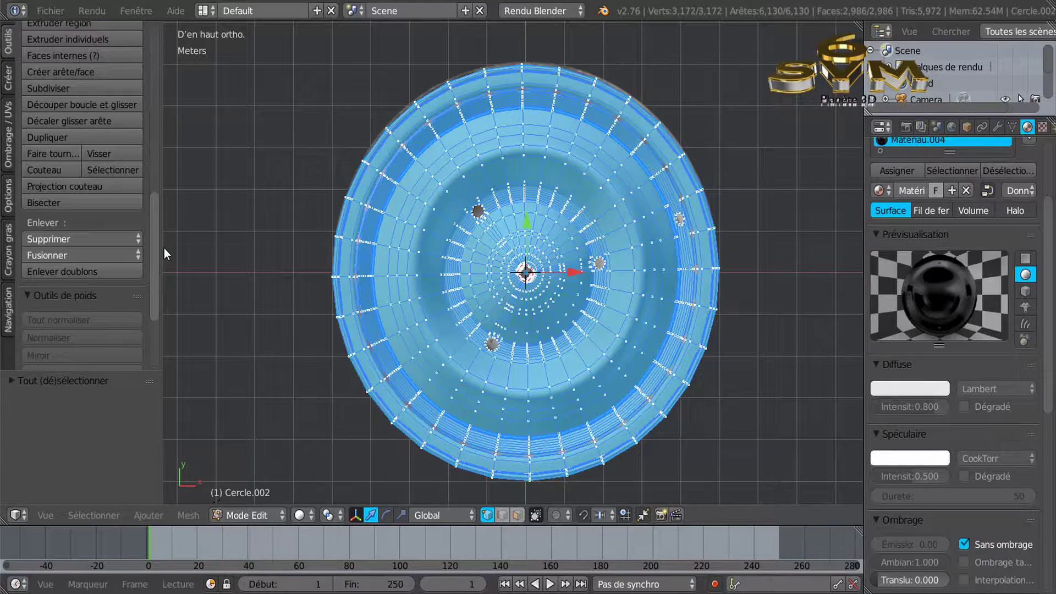
left_click(49, 271)
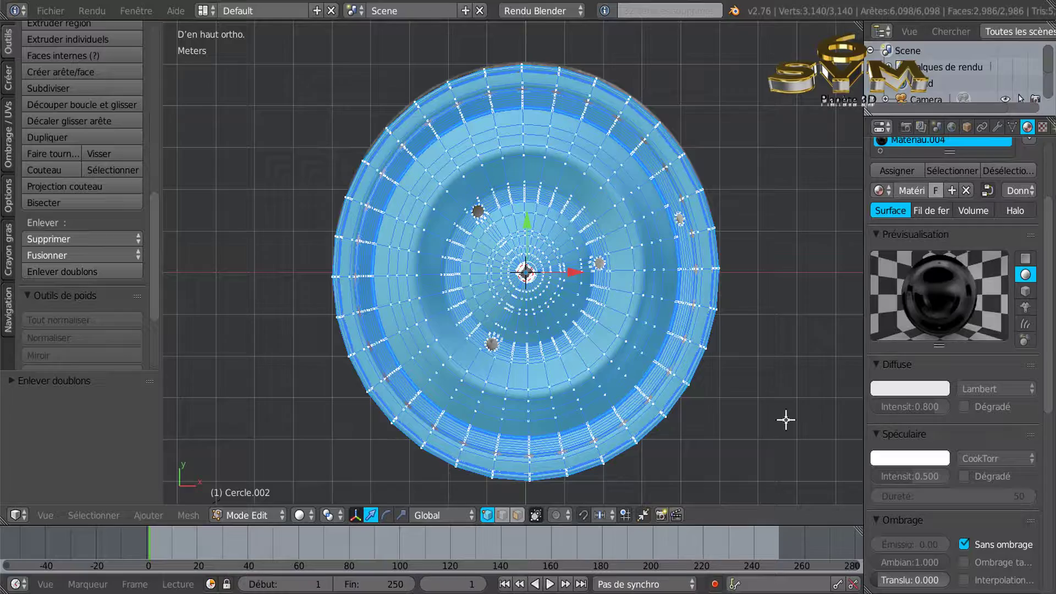
Step: Return to Object mode and switch the viewport to material shading to show the rim with both materials
middle_click_drag(785, 419, 747, 316)
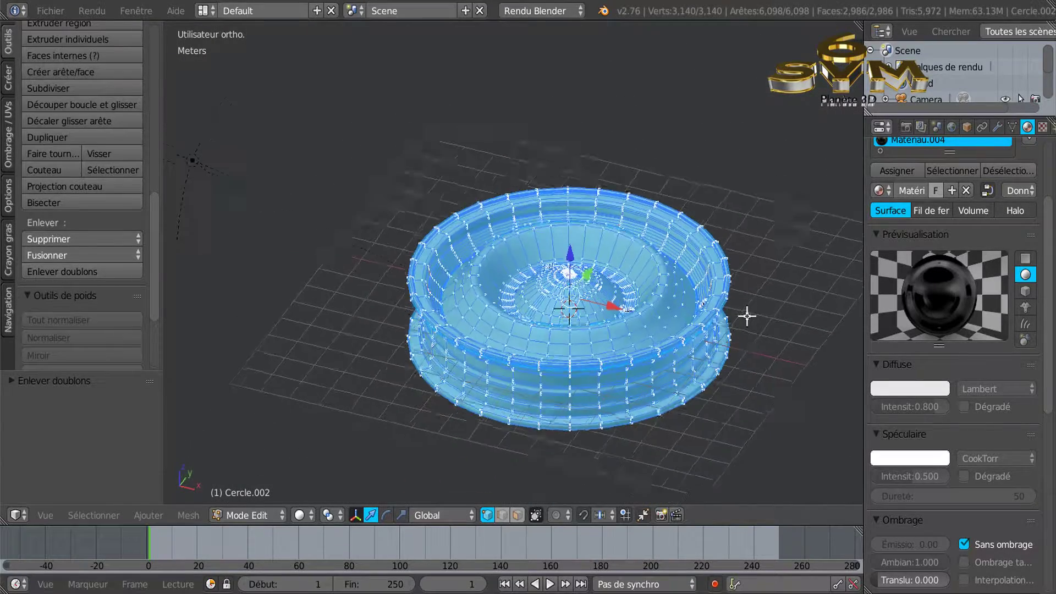
key("Tab")
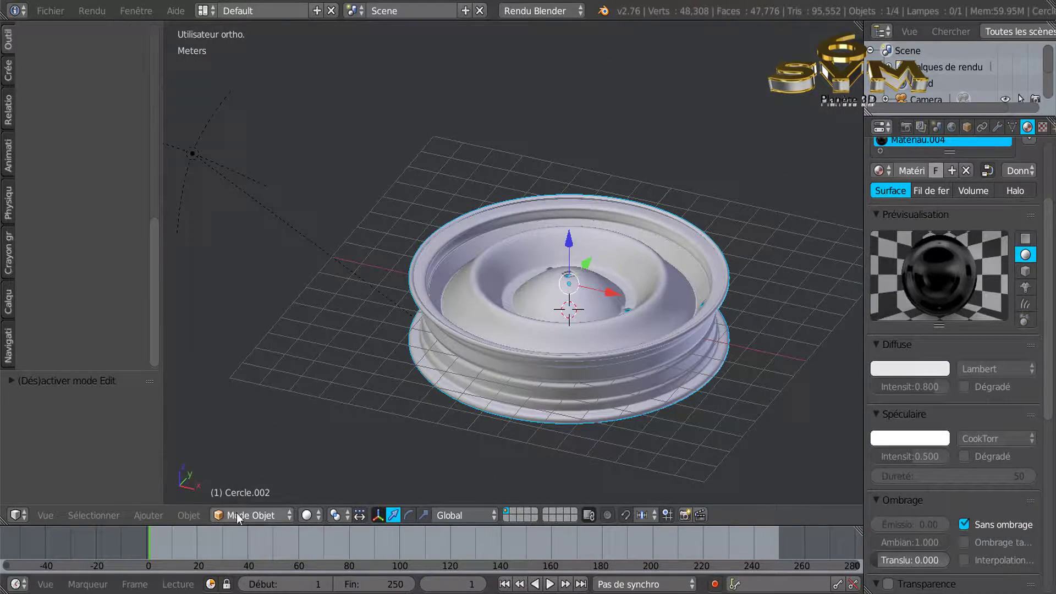
left_click(309, 515)
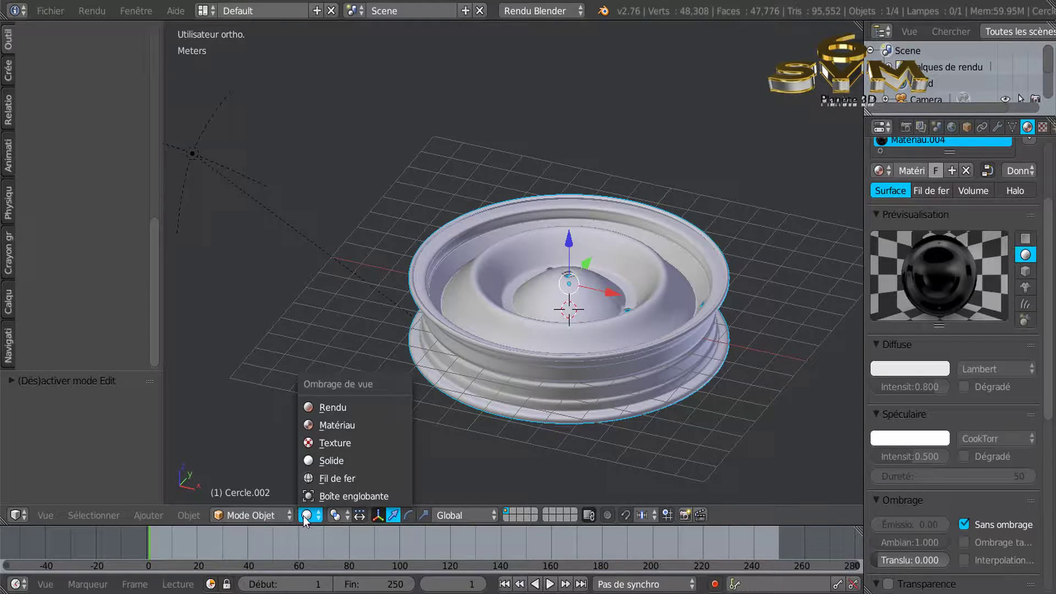
left_click(325, 425)
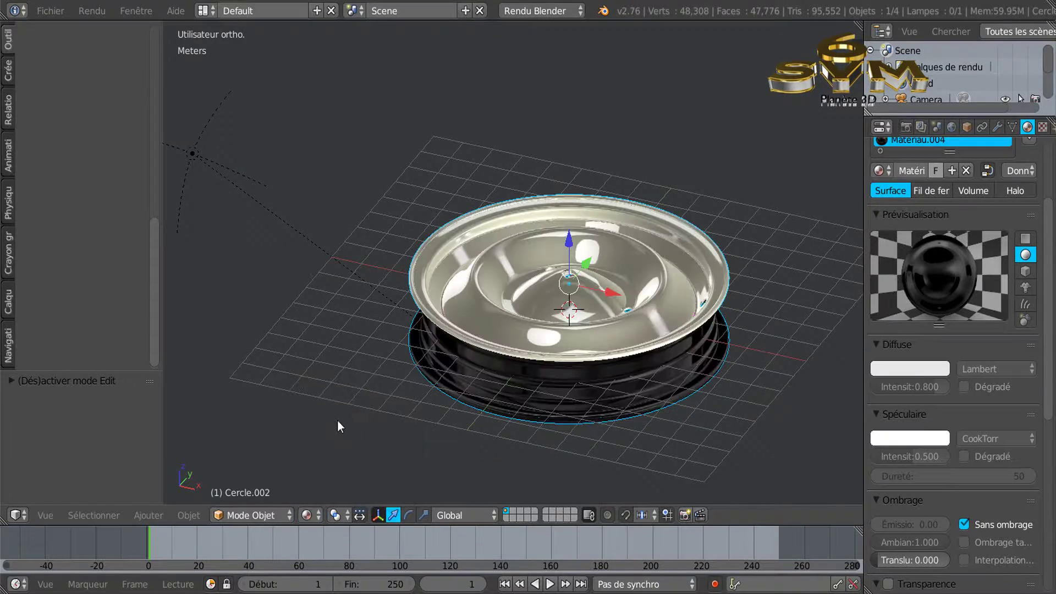
middle_click_drag(603, 325, 636, 377)
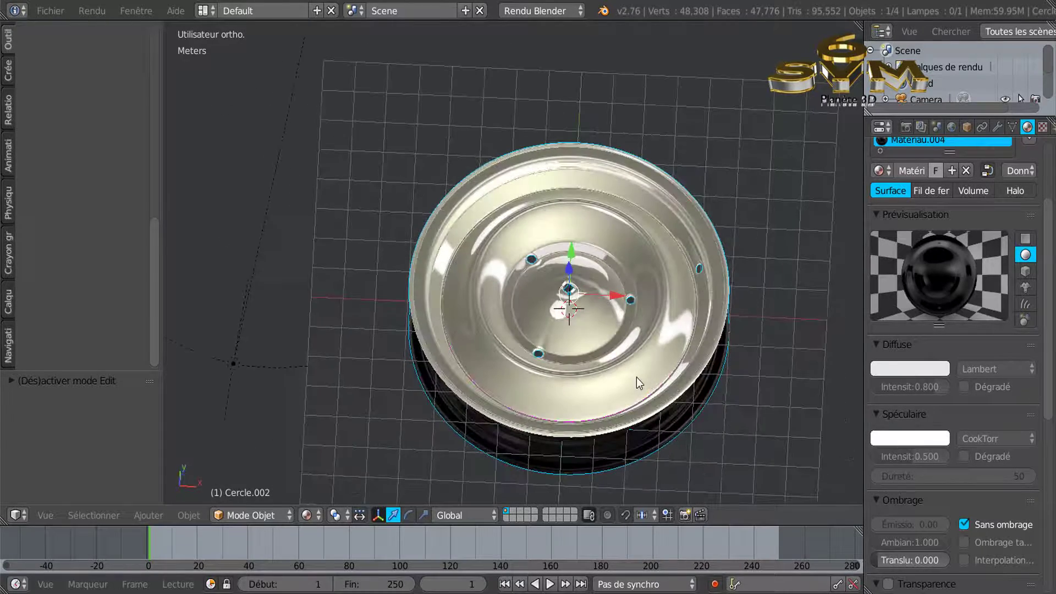
Step: Rotate the rim freehand about its vertical axis in top view to reposition the hub holes
key("KP_7")
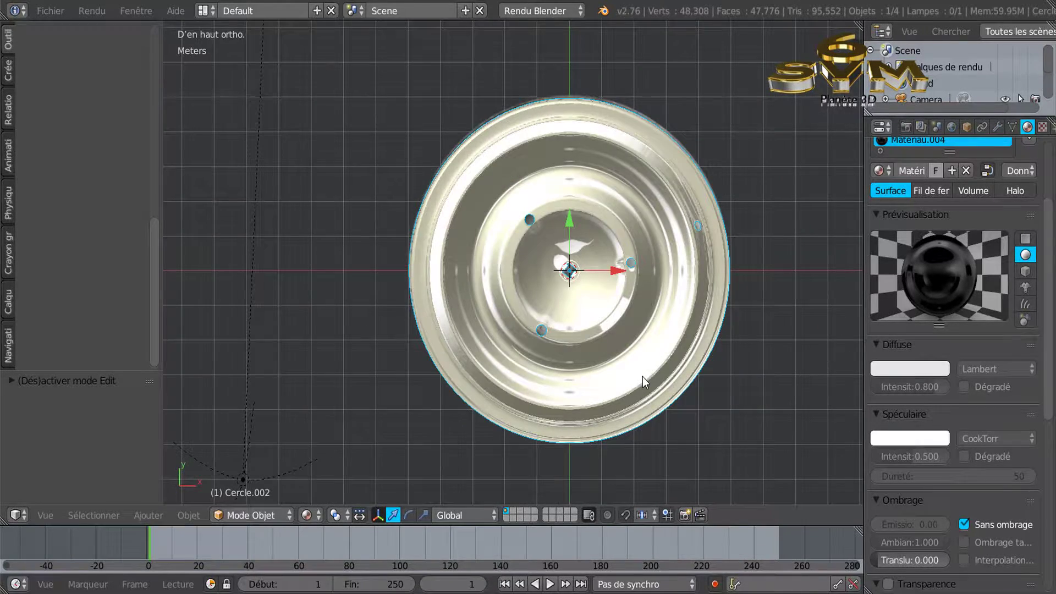
middle_click_drag(670, 381, 632, 382, "shift")
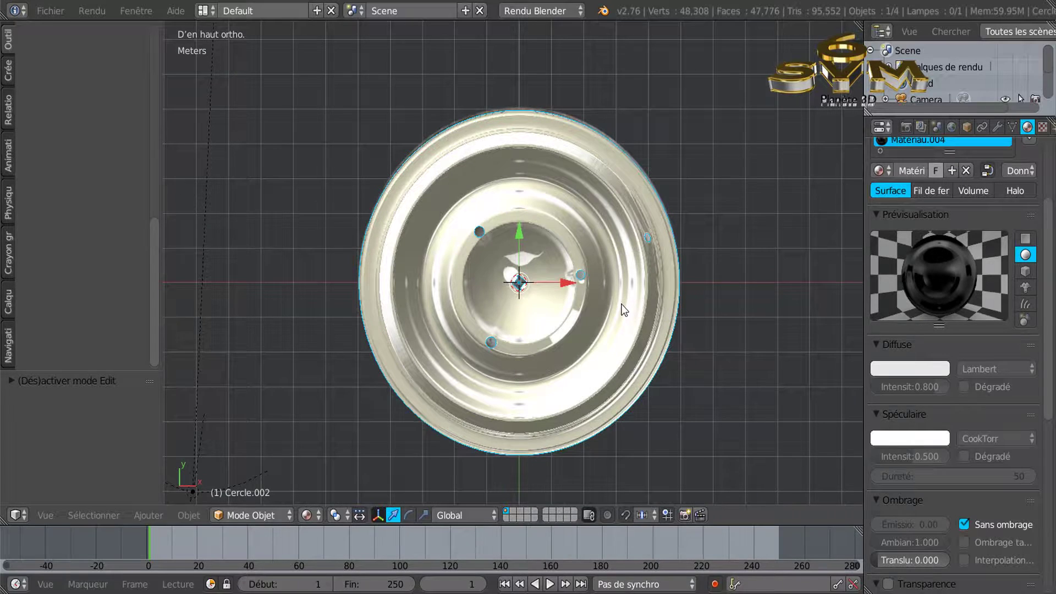
key("r")
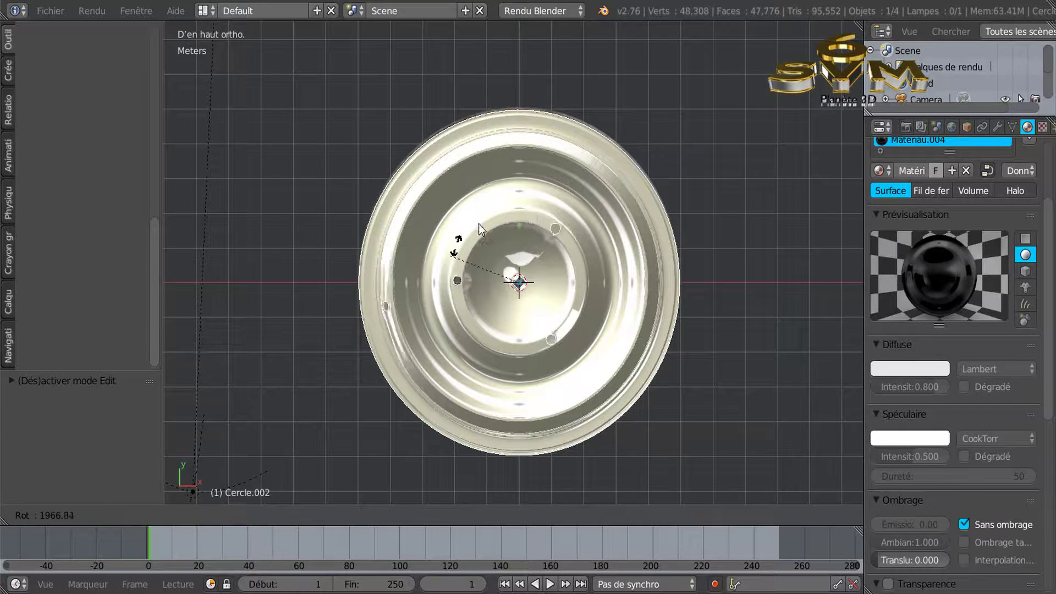
left_click(546, 223)
Step: Examine the rotated rim's reflections around the hub holes, the outer flange and the black barrel from several angles
middle_click_drag(672, 346, 746, 197)
middle_click_drag(525, 322, 596, 401)
scroll(559, 366, "up", 4)
middle_click_drag(620, 315, 502, 300)
scroll(557, 312, "up", 4)
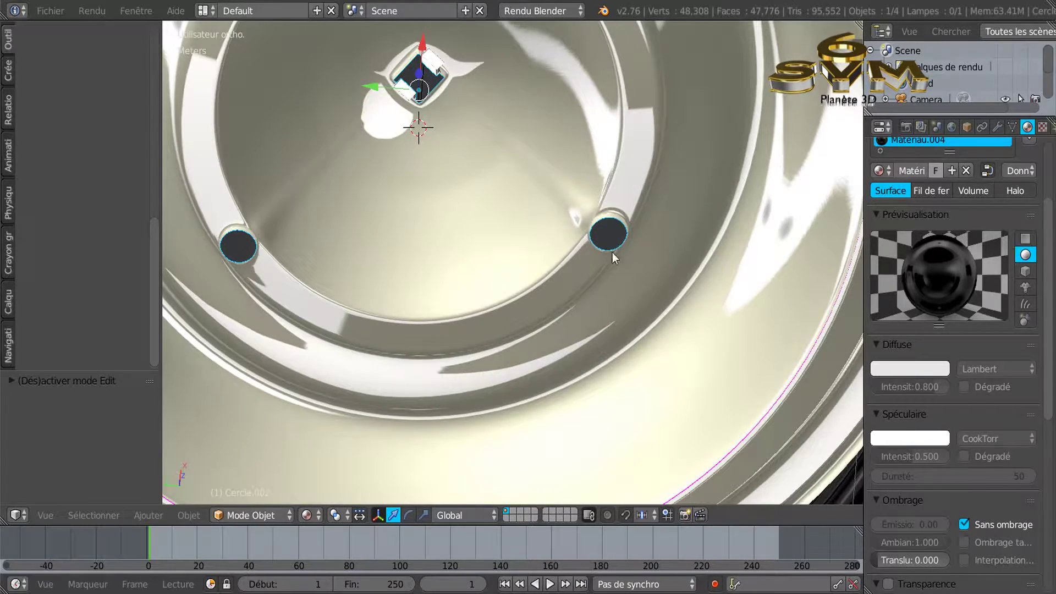
scroll(606, 216, "down", 3)
middle_click_drag(616, 232, 606, 289)
scroll(525, 138, "down", 2)
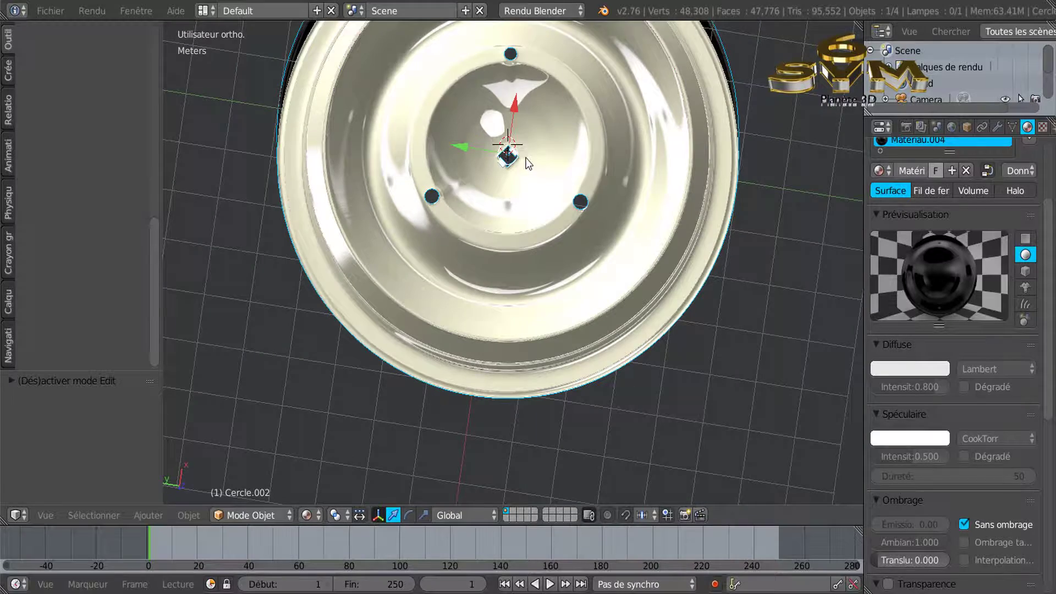
mouse_move(535, 237)
middle_mouse_down()
mouse_move(549, 137)
mouse_move(537, 249)
middle_mouse_up()
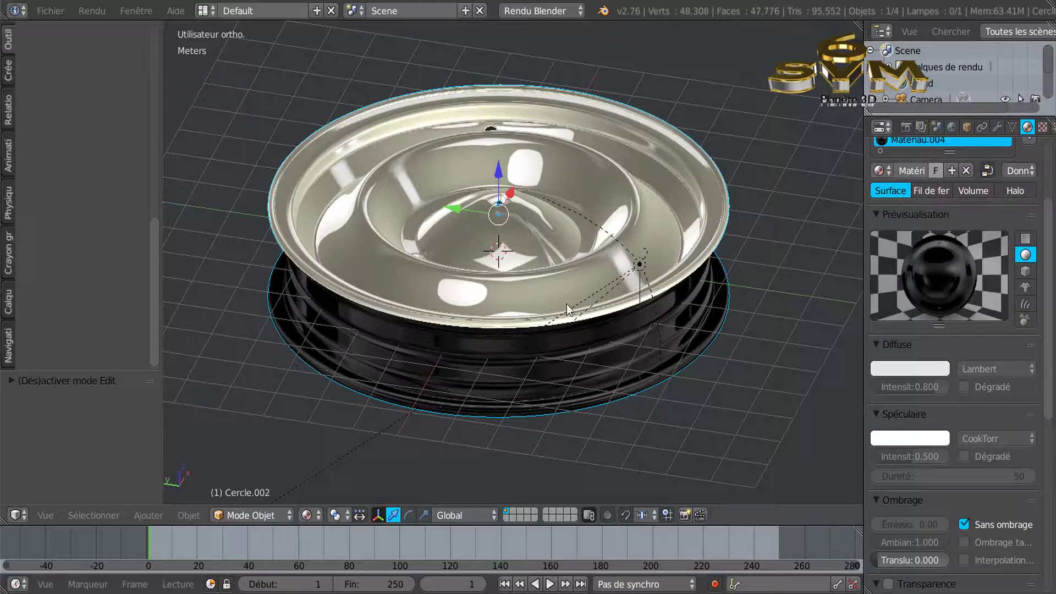
middle_click_drag(555, 338, 588, 354)
scroll(589, 349, "down", 1)
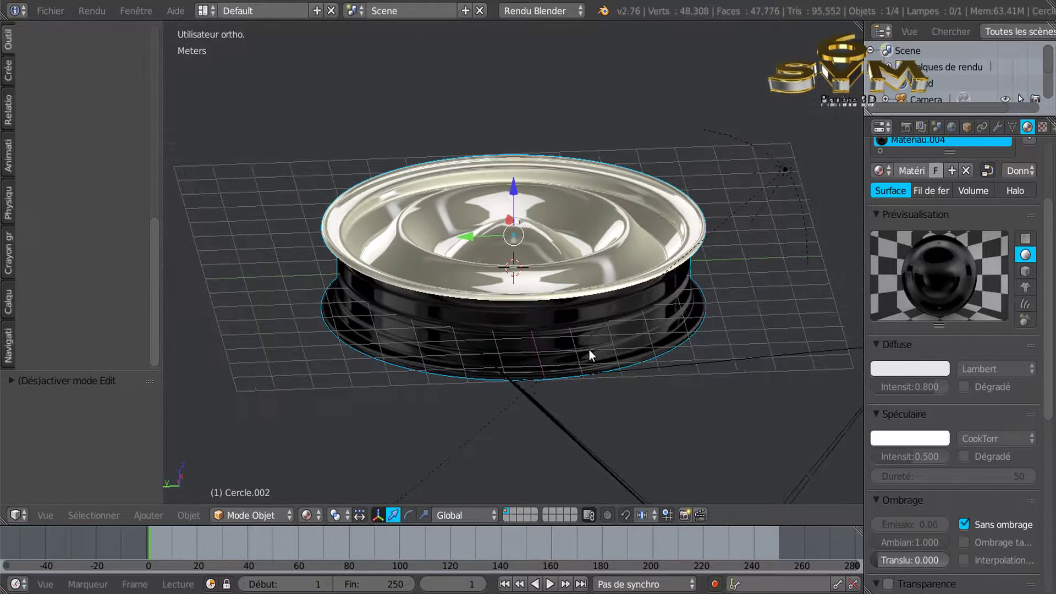
key("KP_8")
key("KP_8")
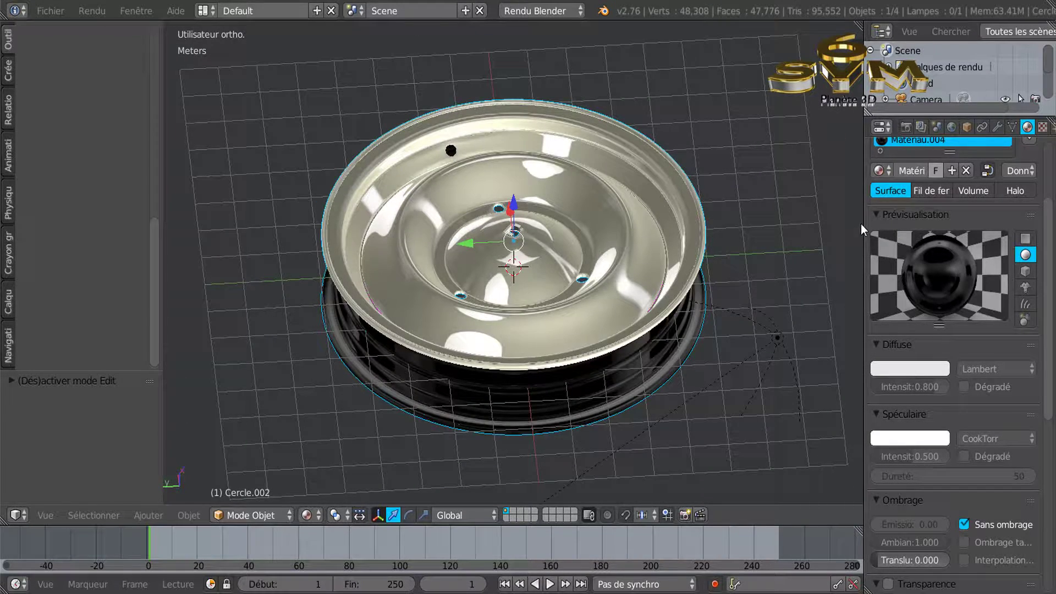
Step: Widen the 3D view by narrowing the properties editor and frame the whole rim in it
left_click_drag(864, 226, 932, 228)
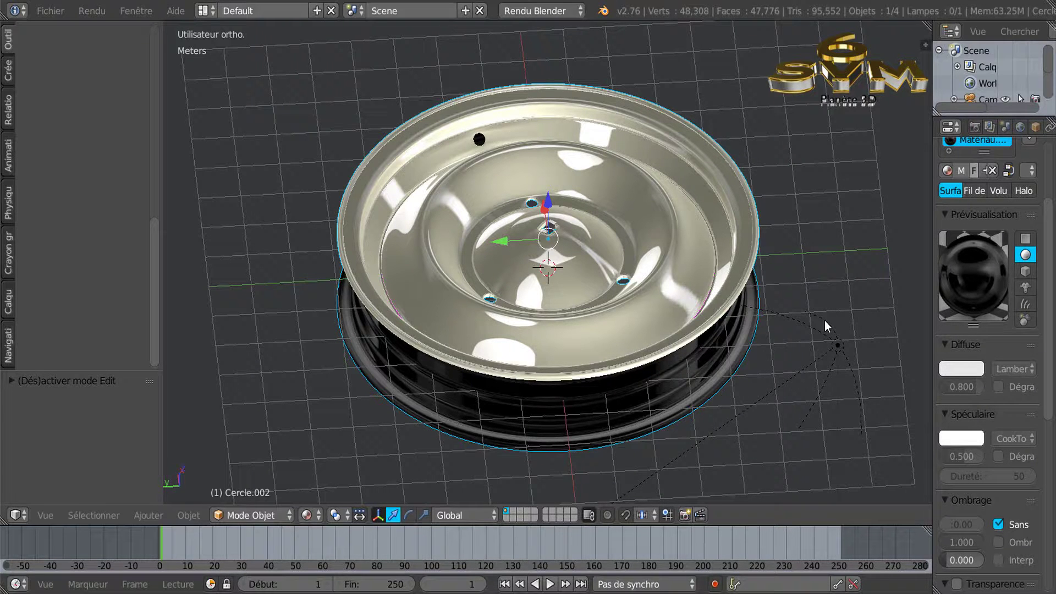
middle_click_drag(781, 272, 794, 276, "shift")
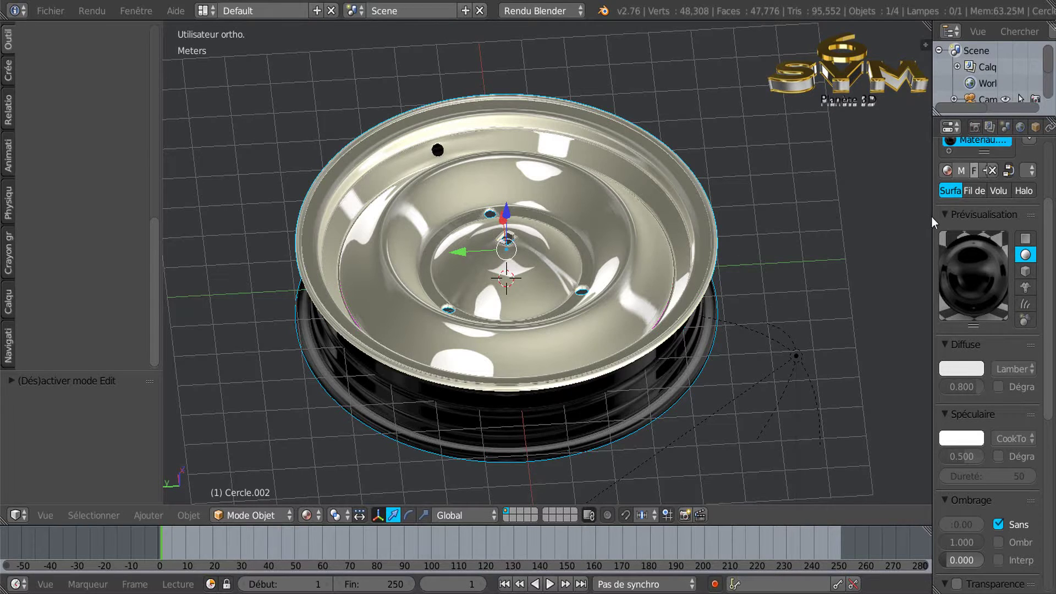
left_click_drag(932, 217, 980, 219)
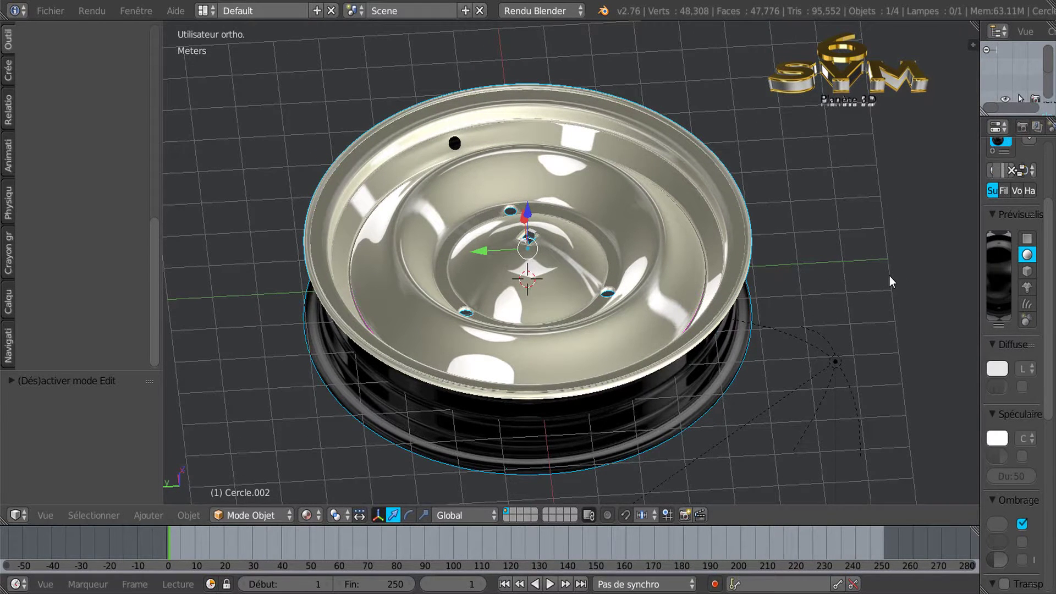
scroll(890, 275, "down", 2)
scroll(889, 276, "up", 2)
middle_click_drag(863, 285, 834, 270, "shift")
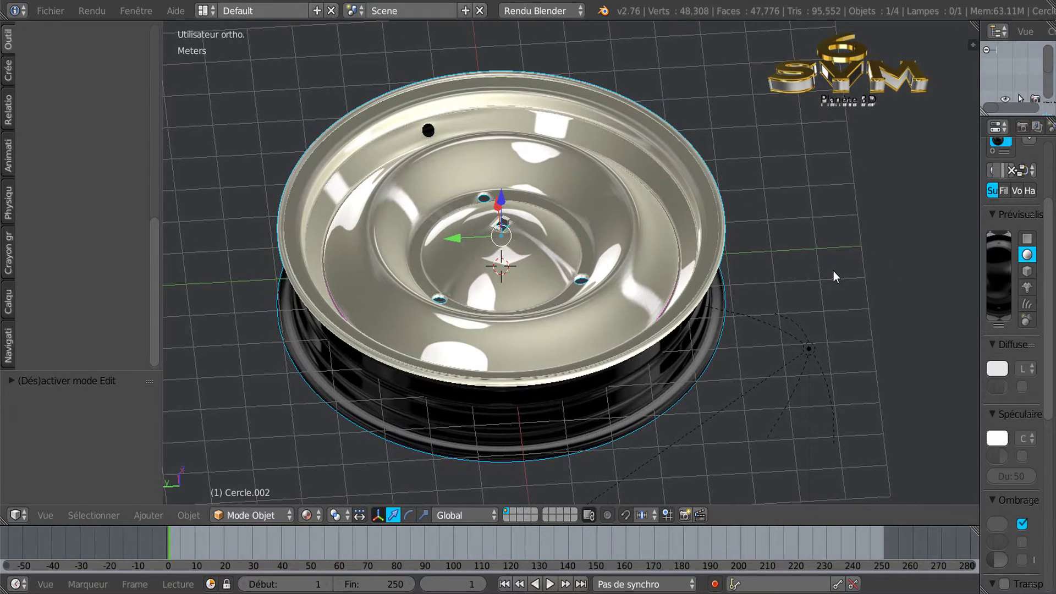